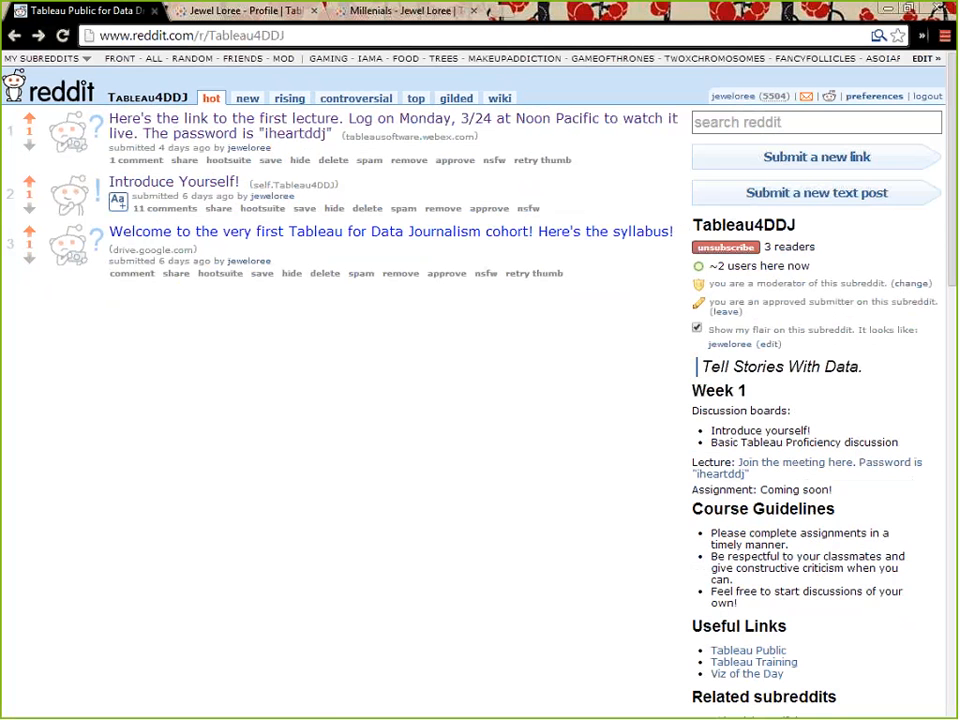
Open the "Introduce Yourself!" post and read through the classmates' introductions in its comments
click(148, 186)
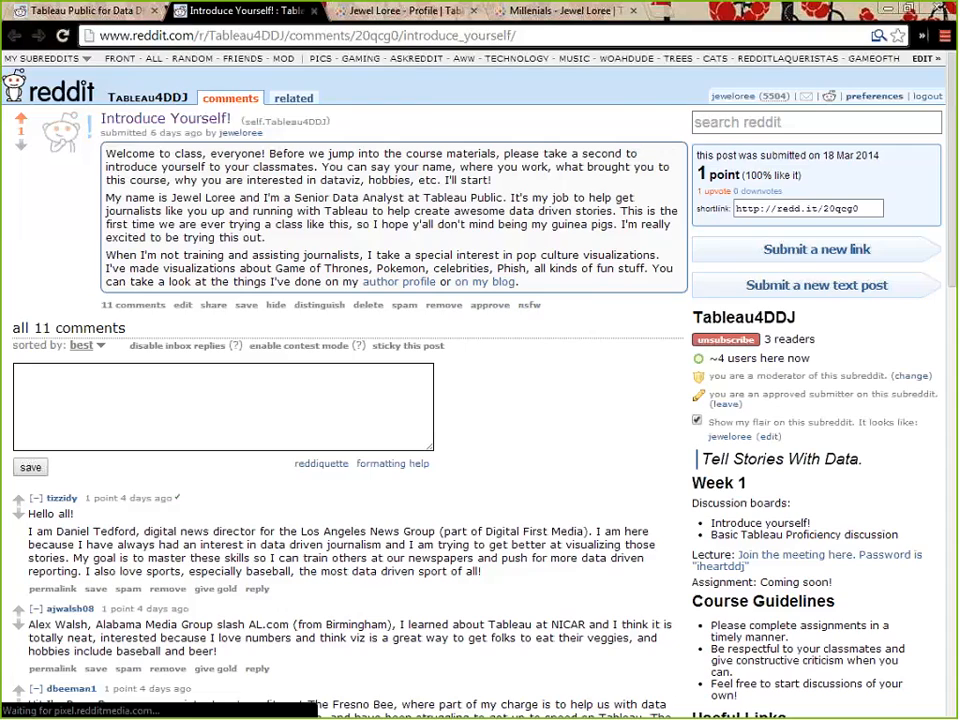
scroll(555, 557, down, 10)
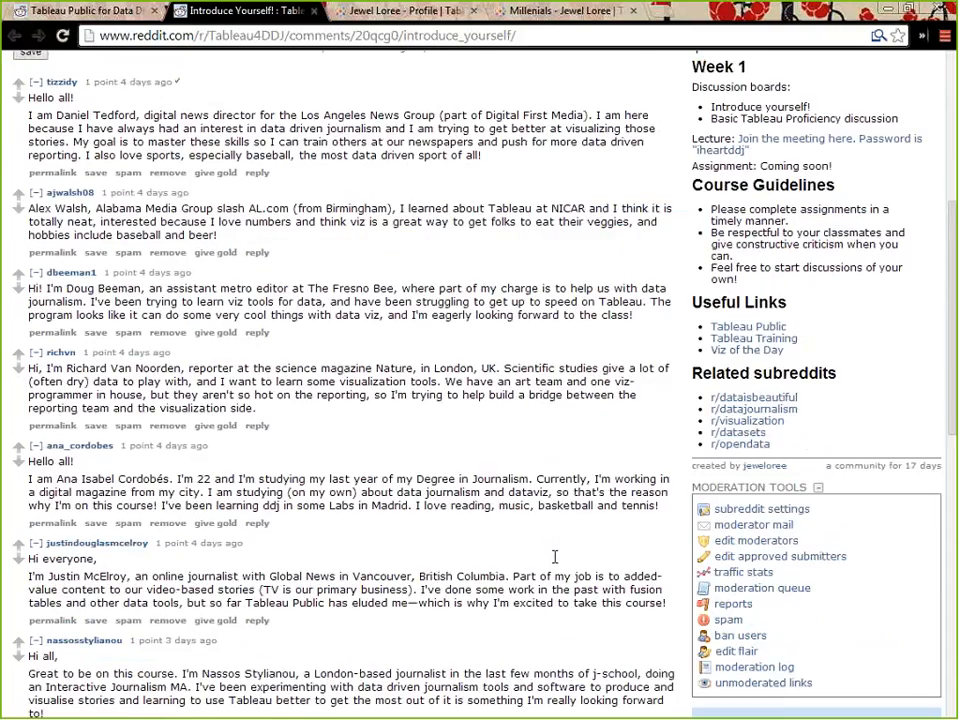
scroll(557, 564, down, 3)
scroll(557, 564, up, 5)
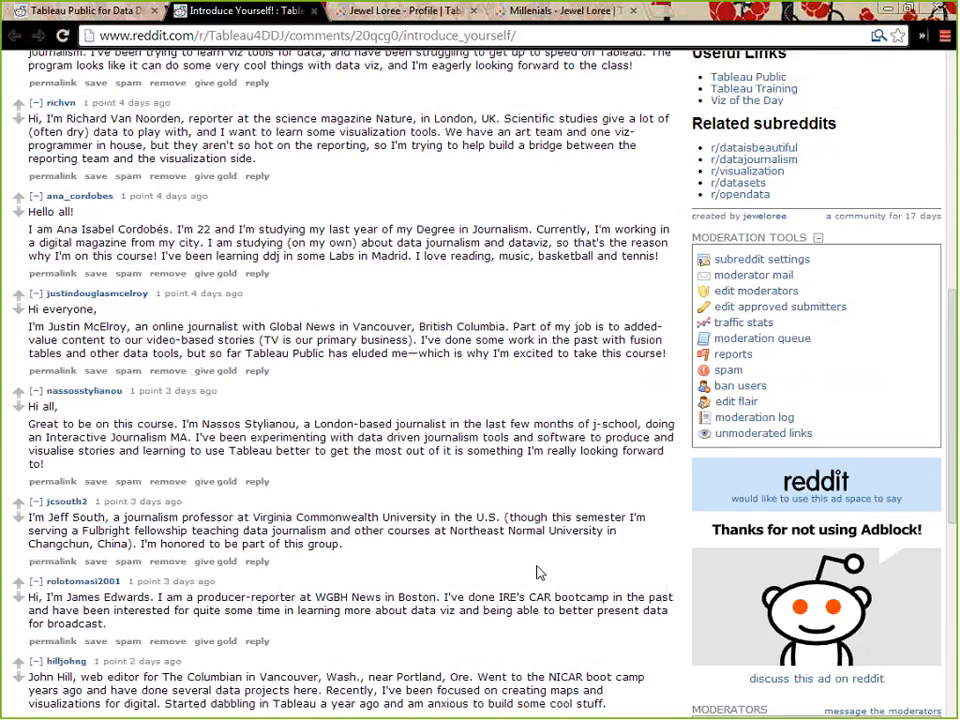
scroll(540, 572, up, 5)
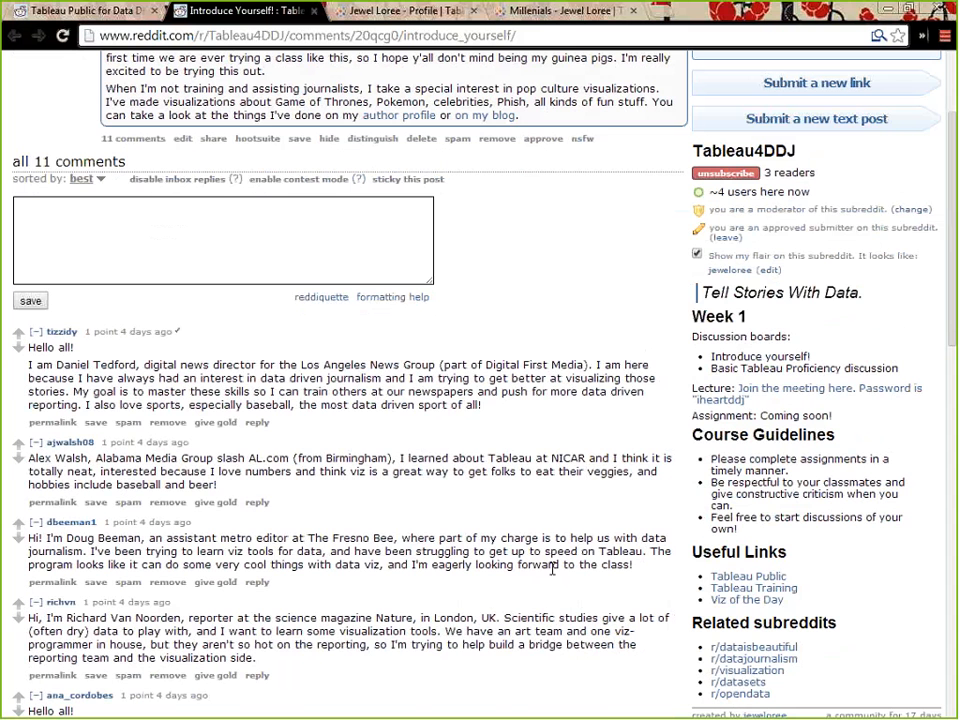
scroll(547, 587, up, 2)
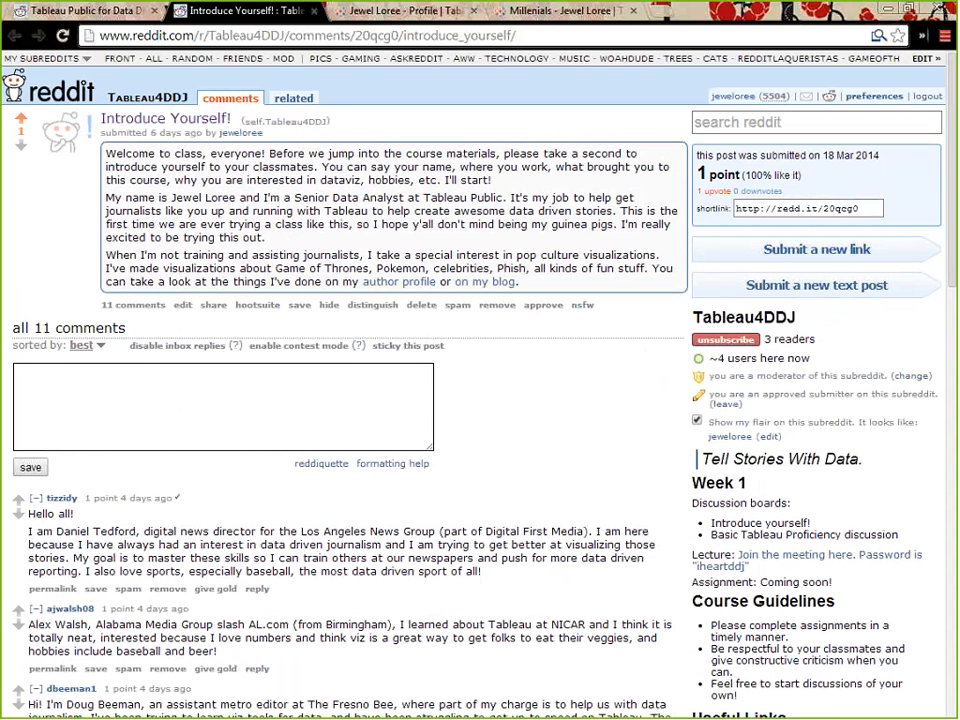
Open a reply form under the first comment, and close the post without replying
scroll(479, 533, down, 3)
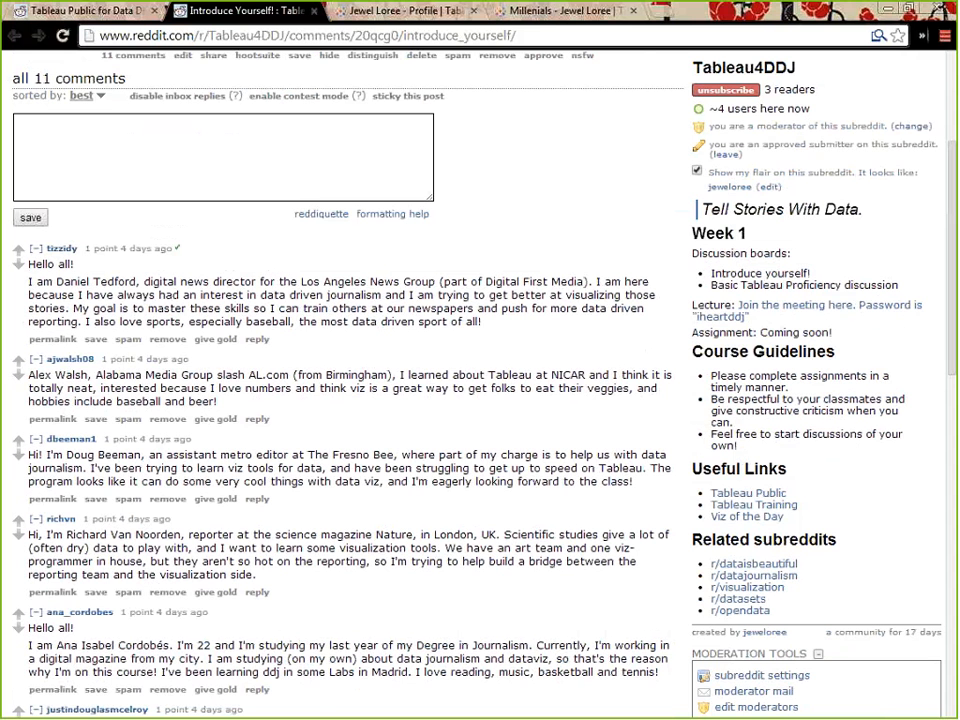
click(257, 339)
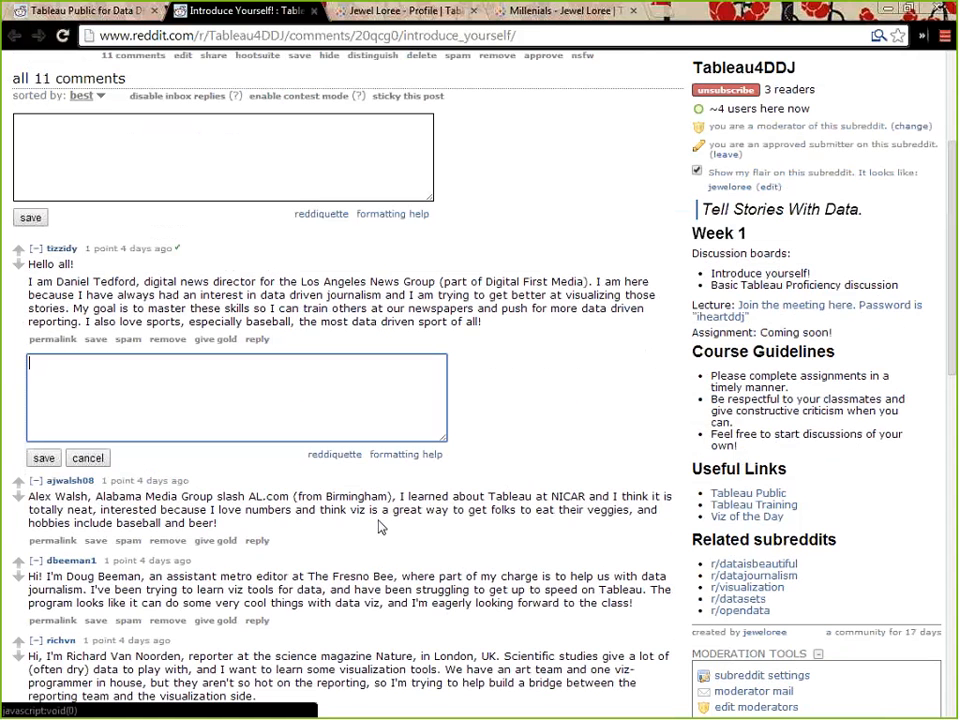
click(314, 11)
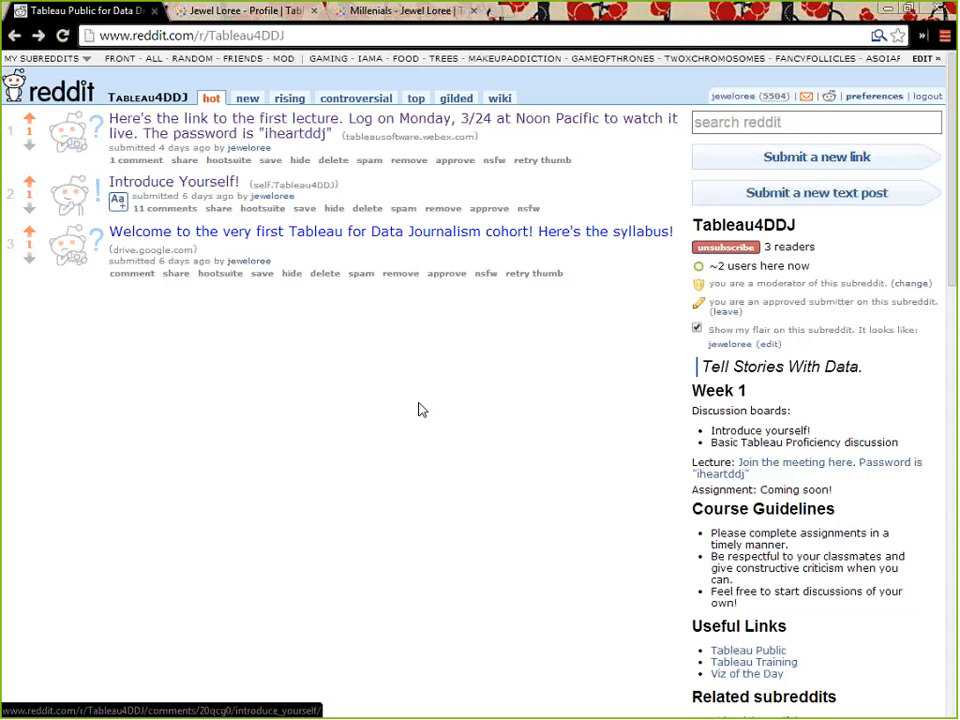
Look over the course guidelines, useful links and related subreddits listed on the Tableau4DDJ page
scroll(667, 430, down, 3)
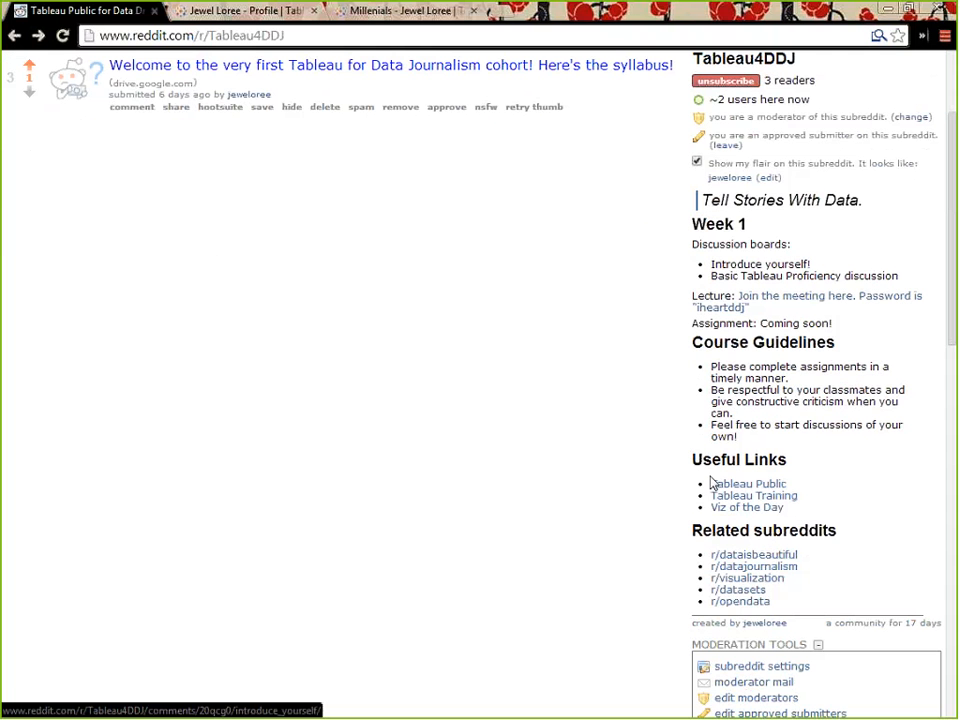
scroll(480, 380, up, 2)
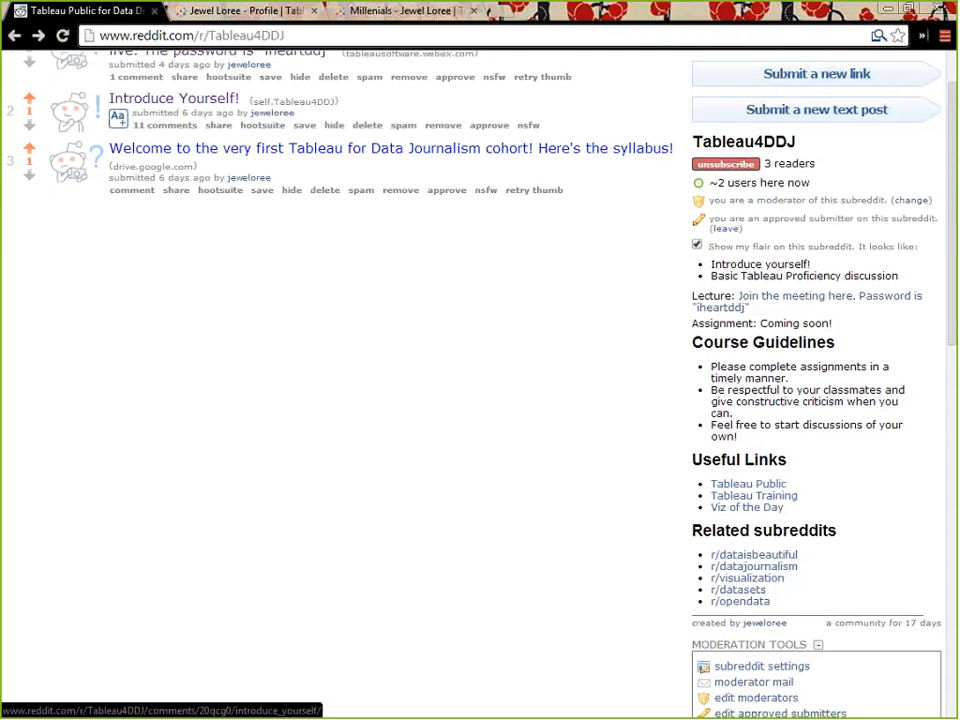
scroll(765, 188, up, 2)
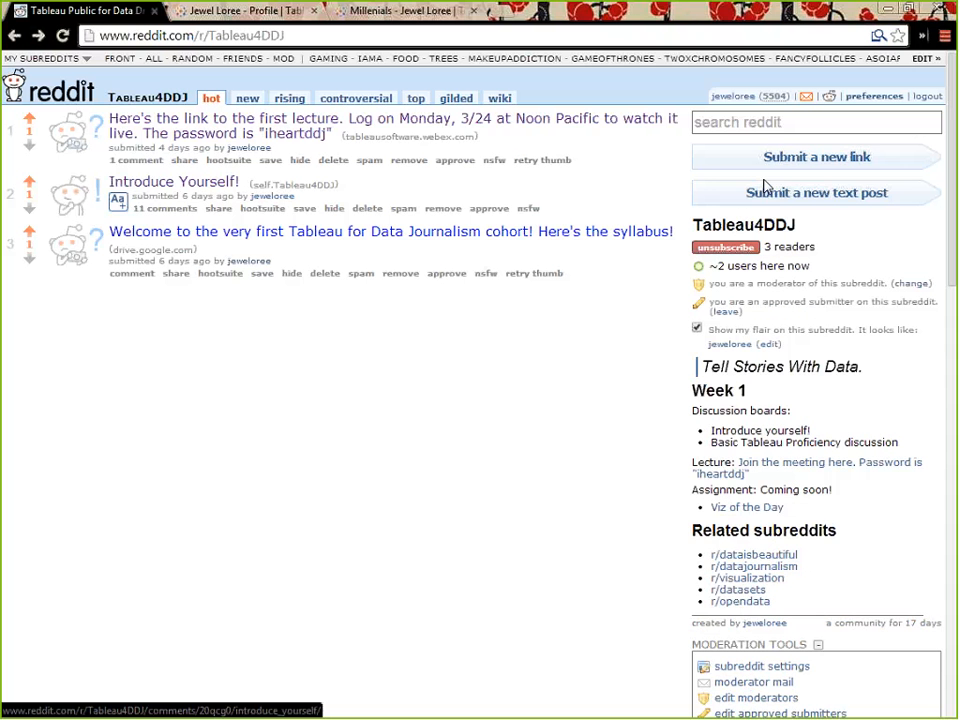
Visit the general r/Tableau subreddit and return to the r/Tableau4DDJ page
click(248, 36)
key(BackSpace)
key(BackSpace)
key(BackSpace)
key(BackSpace)
key(Return)
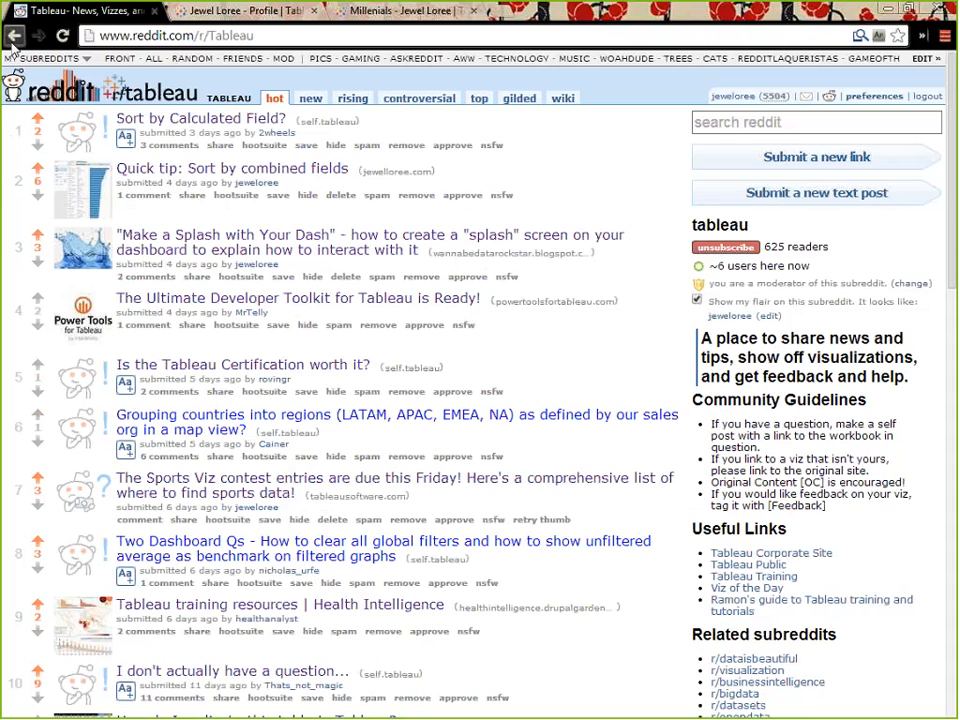
click(13, 38)
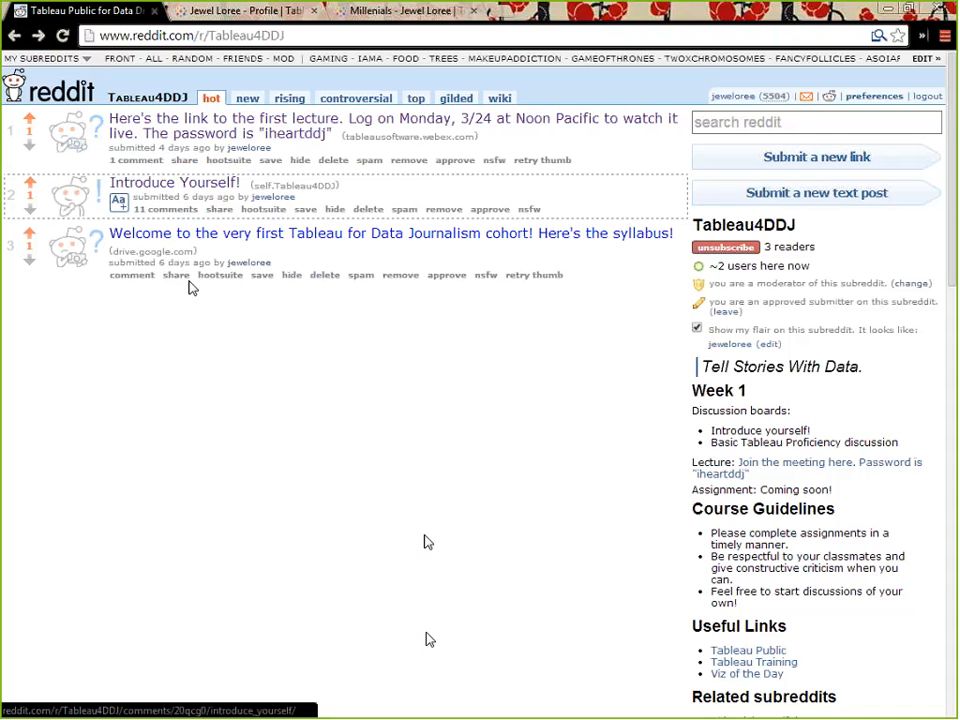
Check the unread reddit messages, and preview the text of the "Introduce Yourself!" post from the Tableau4DDJ listing
click(807, 98)
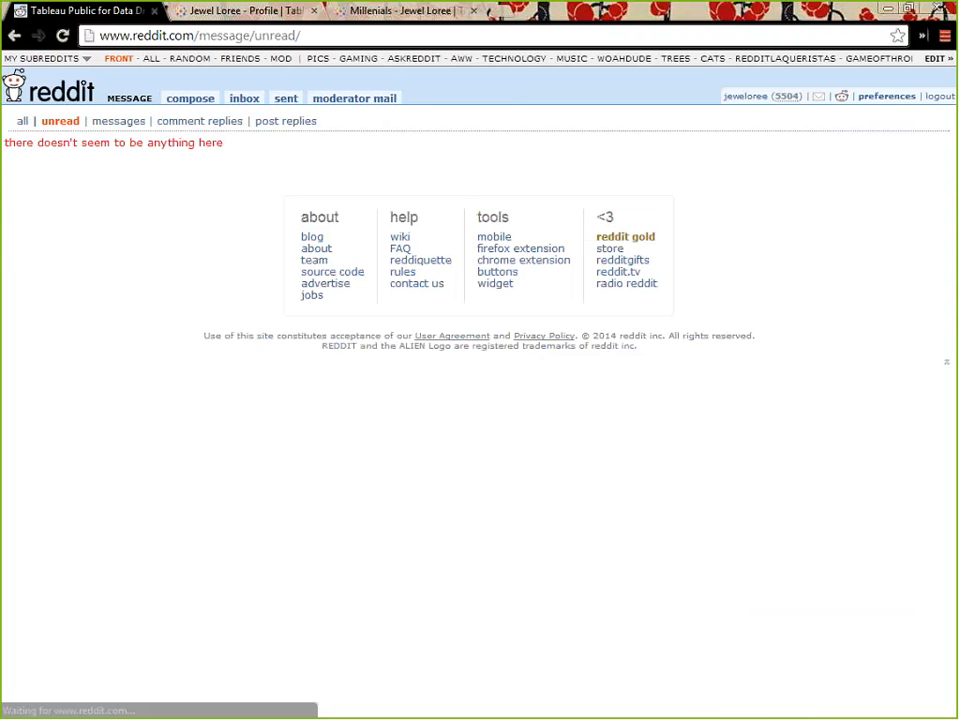
click(14, 36)
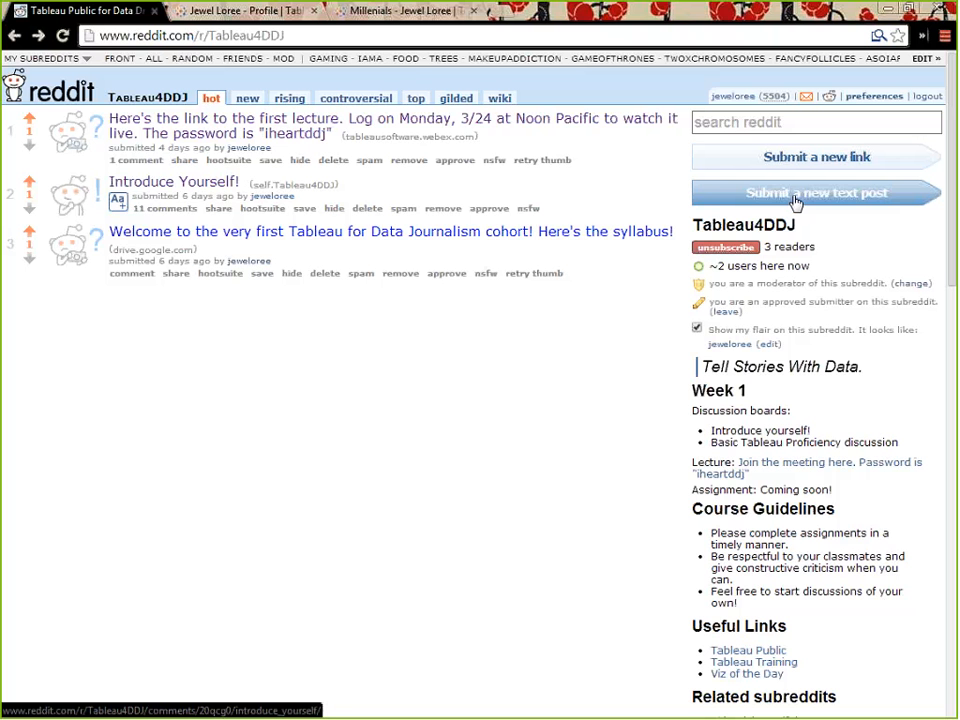
click(118, 202)
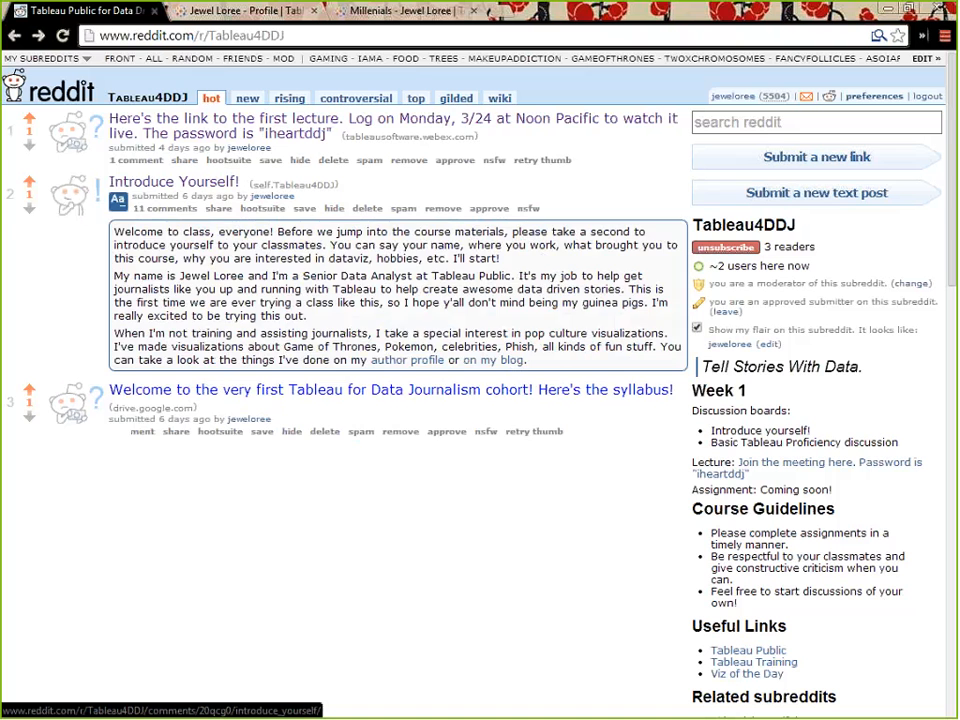
click(114, 203)
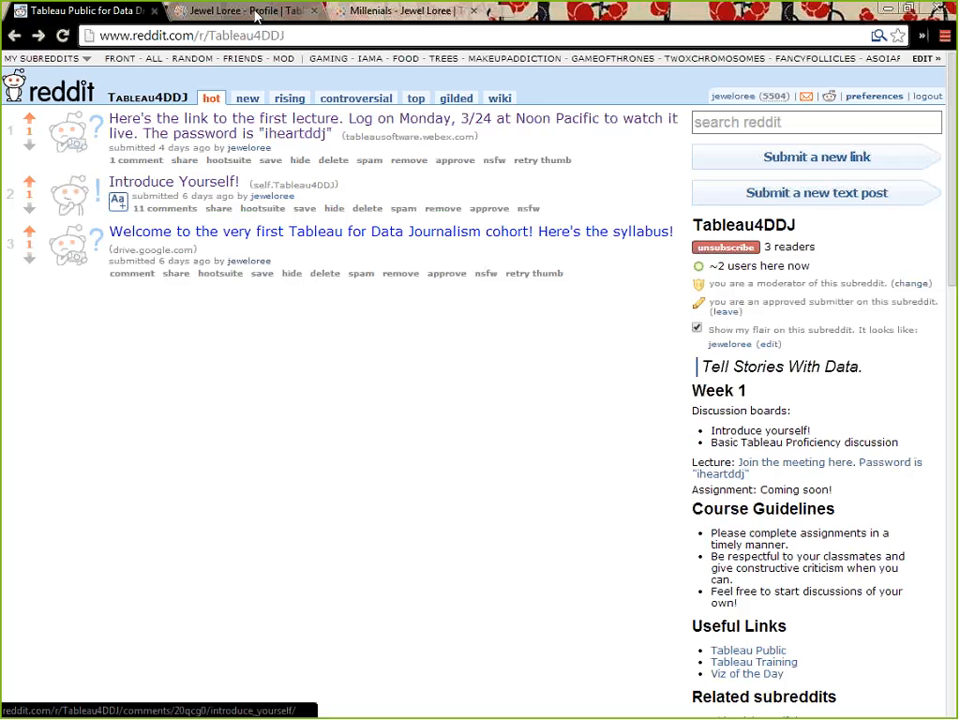
Switch to the open Tableau Public author profile and browse the published visualizations in its gallery
click(256, 12)
scroll(257, 485, up, 5)
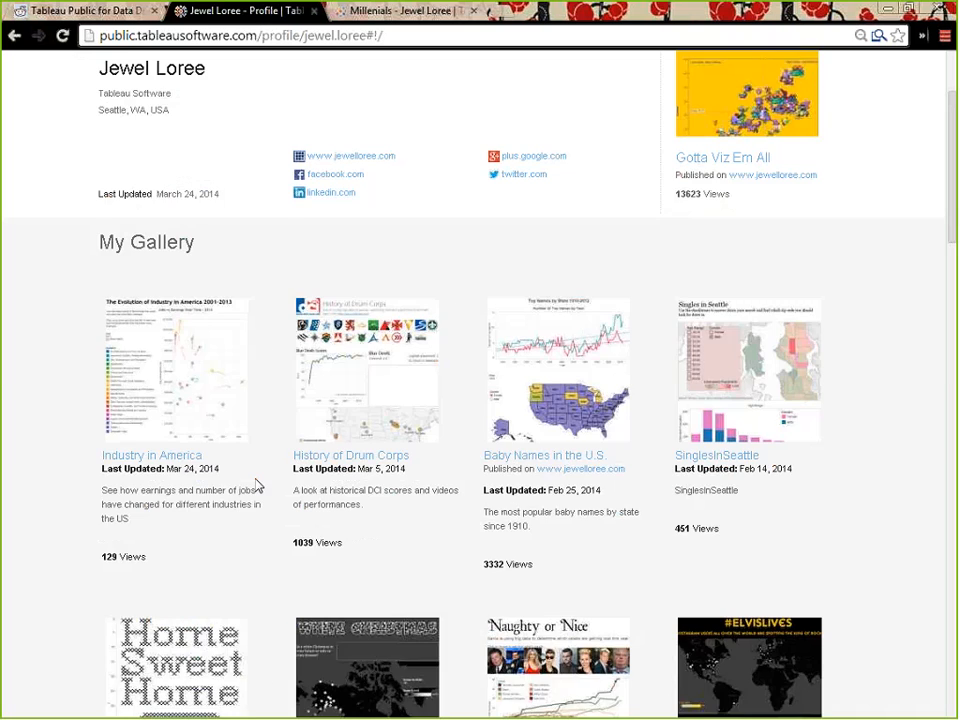
scroll(257, 485, up, 2)
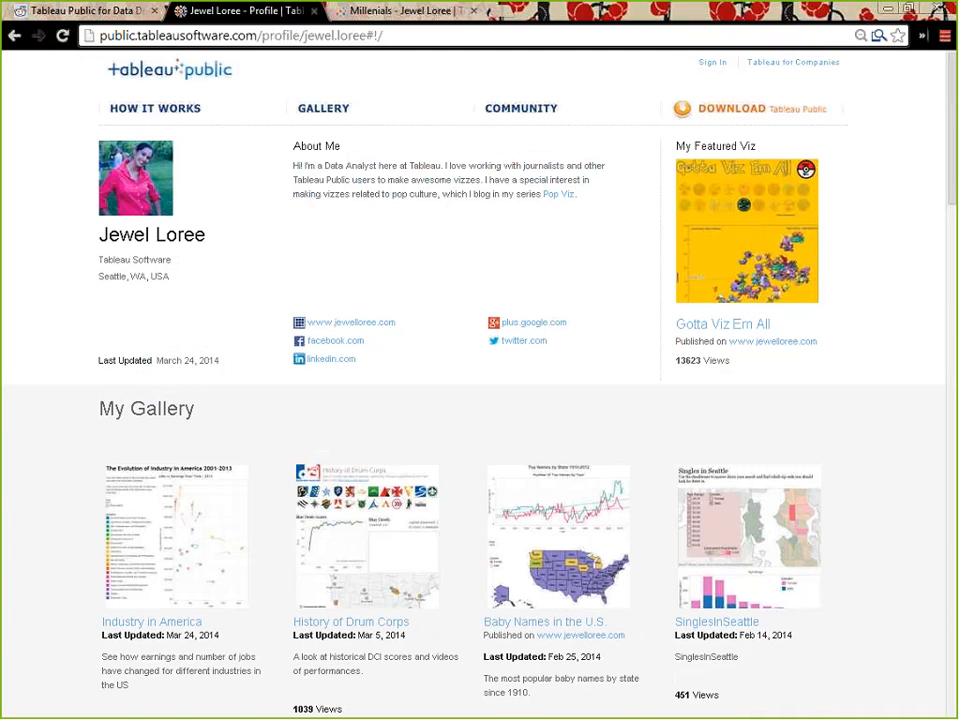
scroll(290, 514, down, 6)
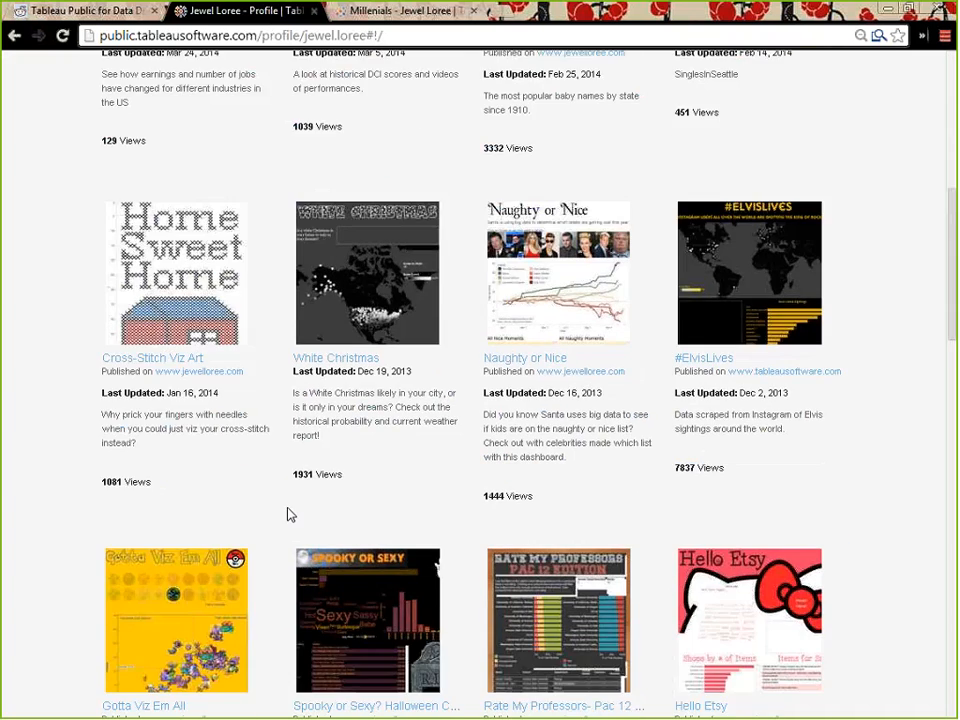
scroll(290, 514, down, 9)
scroll(291, 495, up, 8)
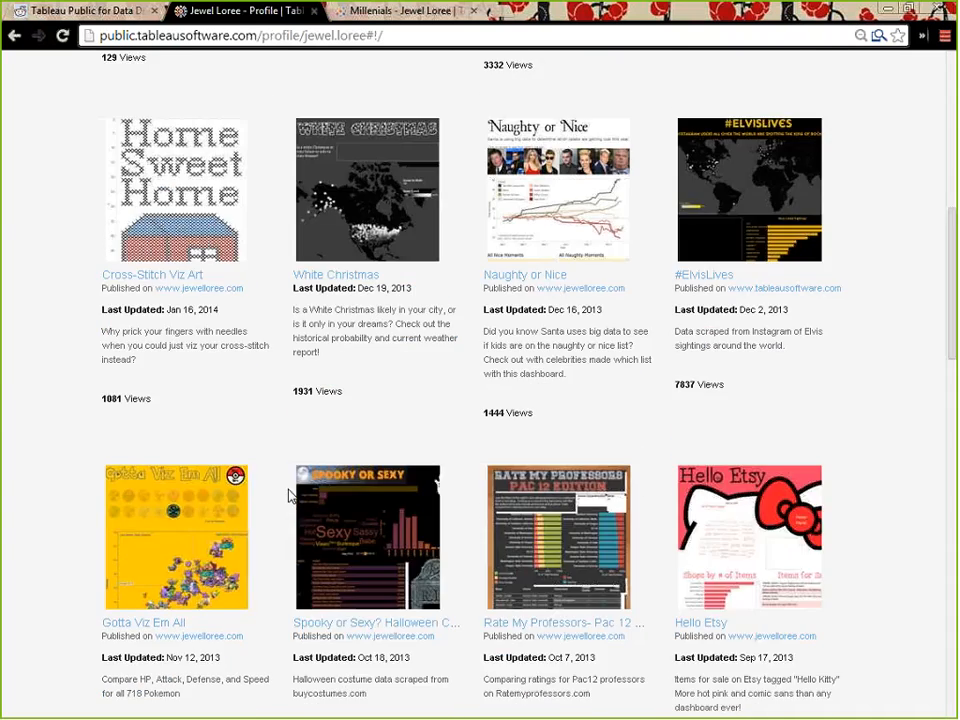
scroll(289, 495, up, 6)
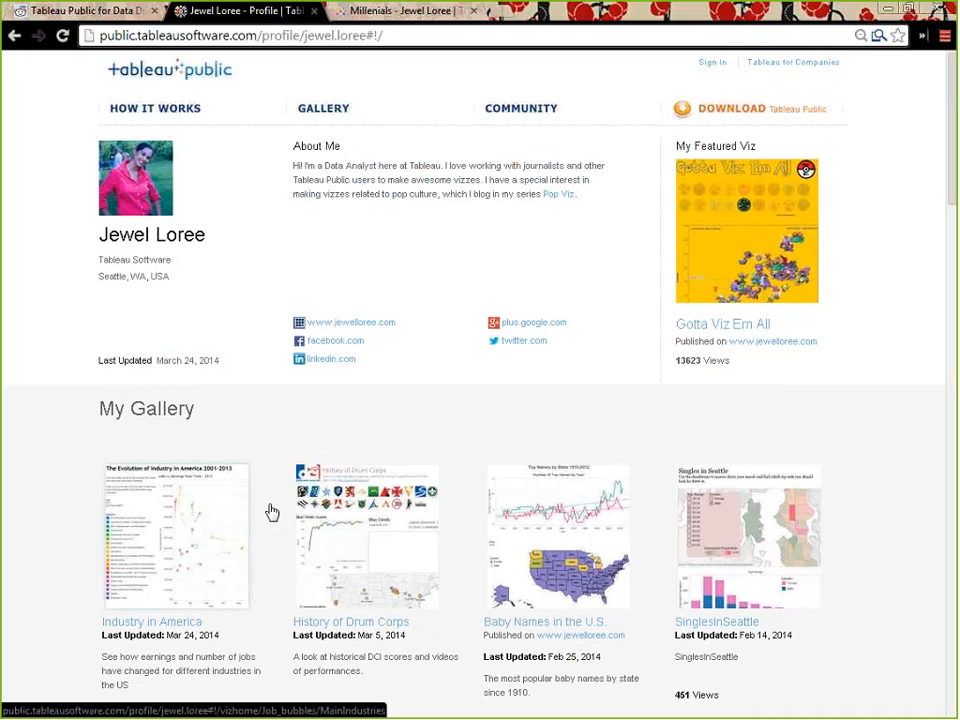
Sign in to Tableau Public with the account's email address and password
click(713, 63)
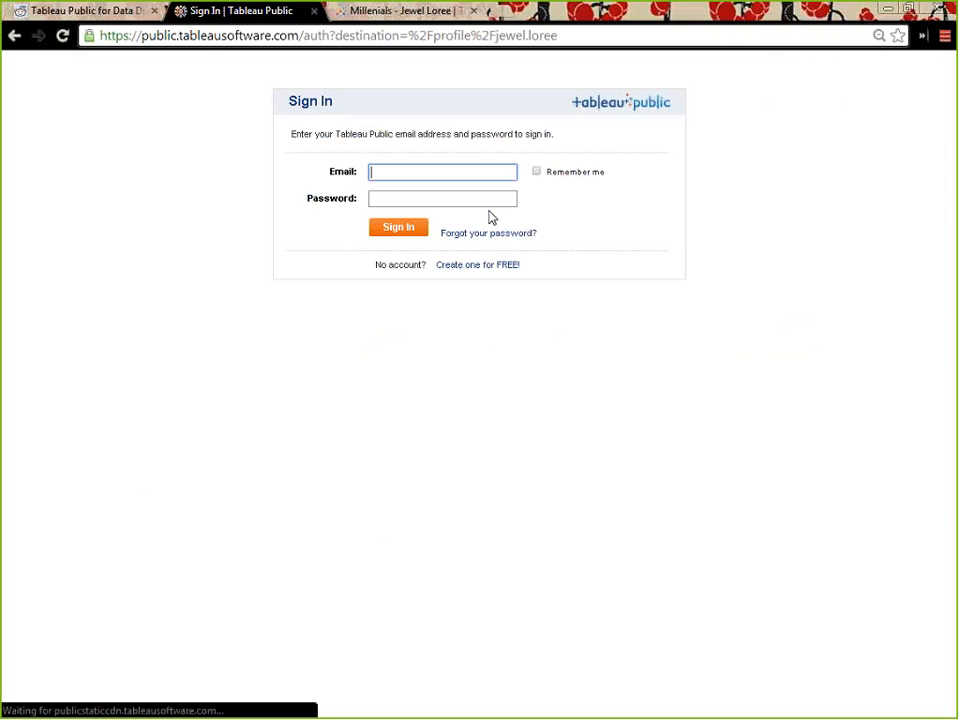
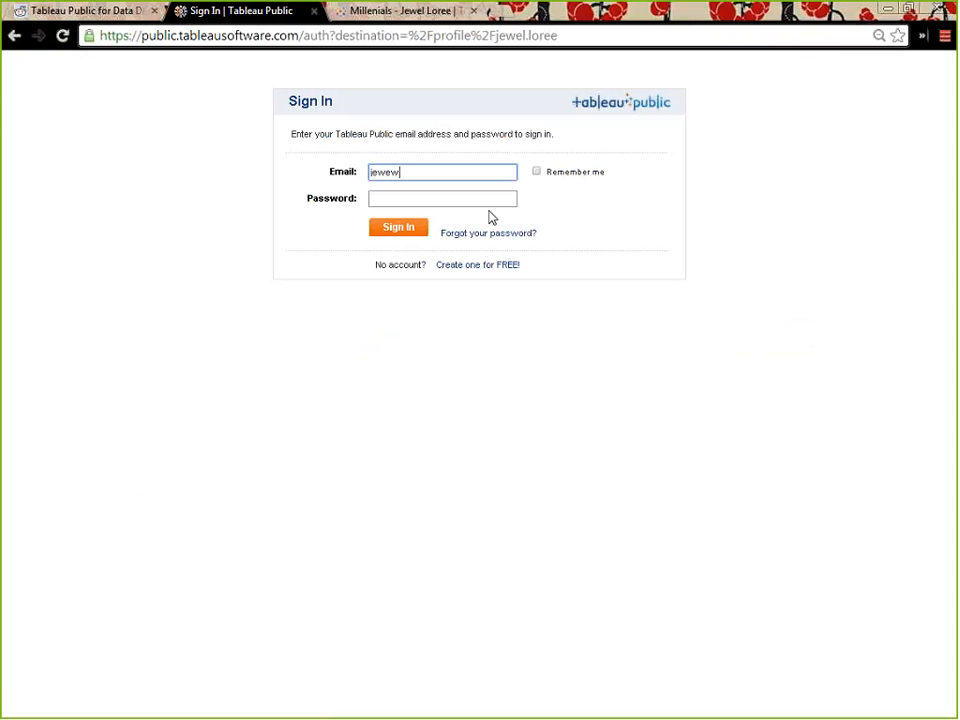
key(Tab)
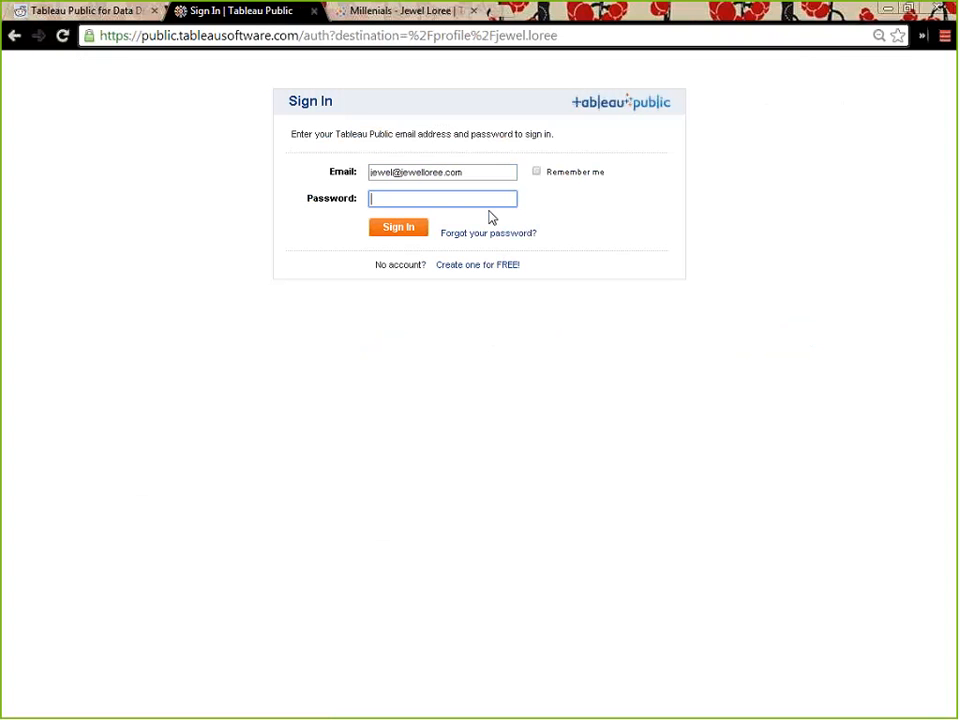
text(•••••••••••••••)
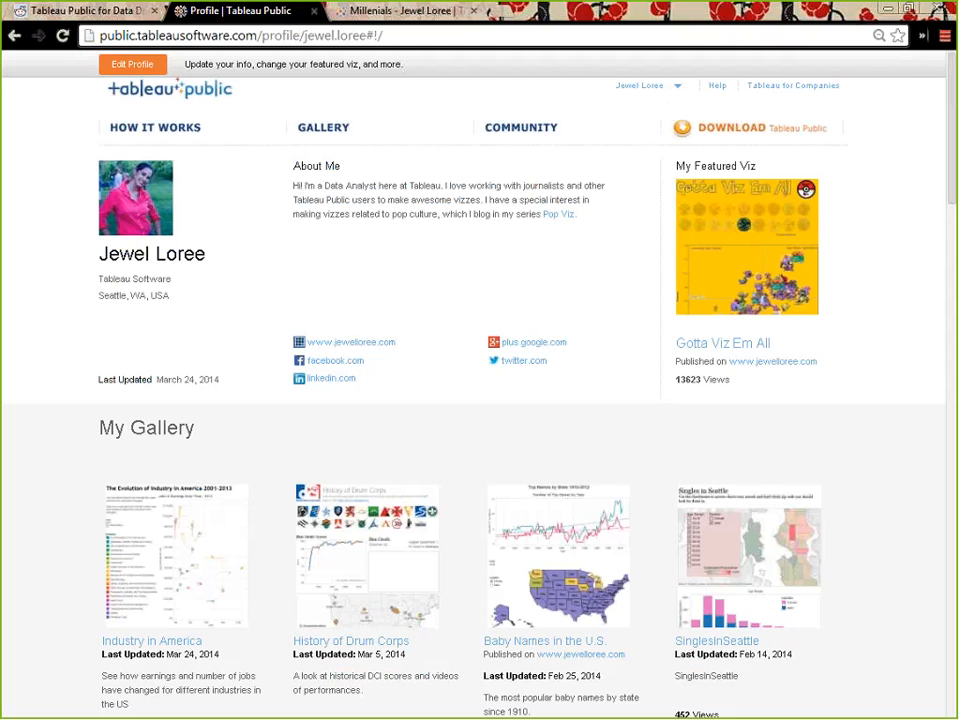
Open the profile for editing and review which gallery workbooks are visible to others or hidden
click(157, 71)
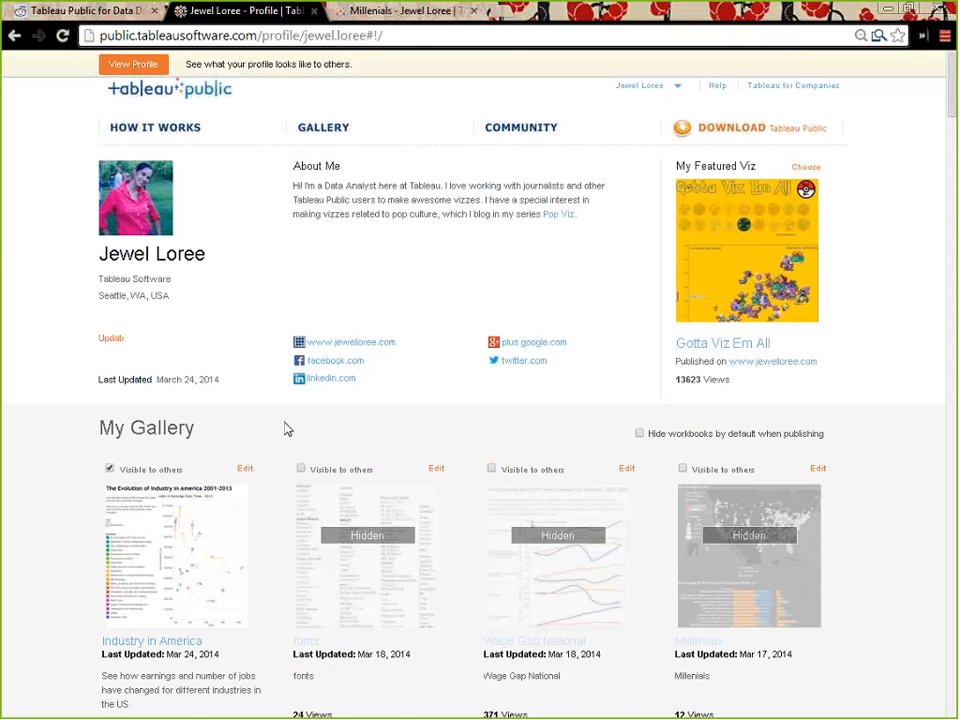
scroll(272, 426, down, 2)
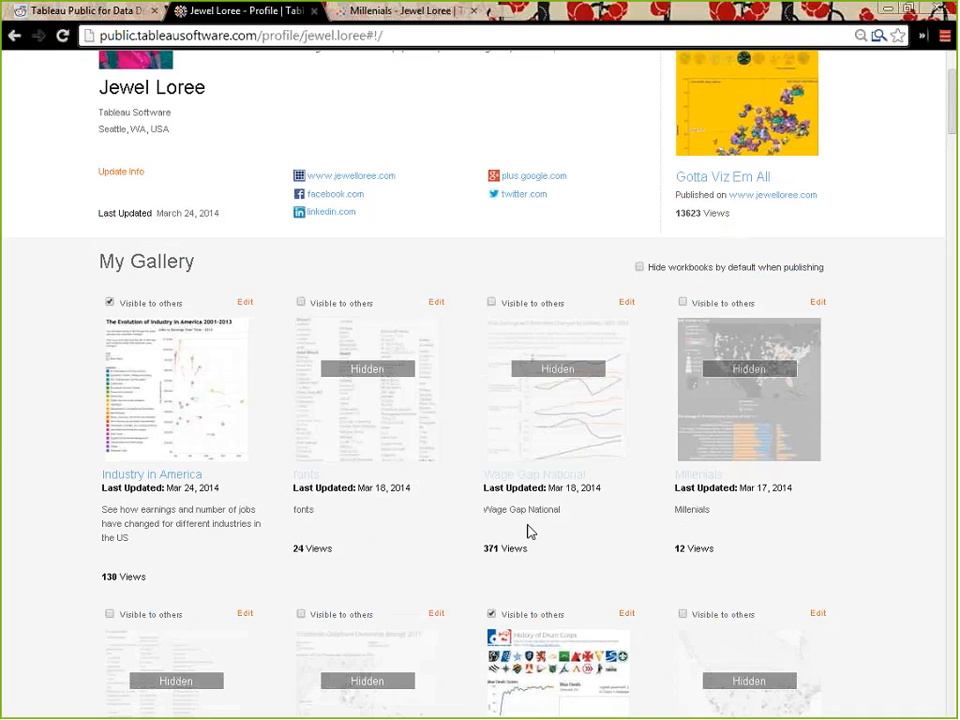
scroll(529, 531, down, 1)
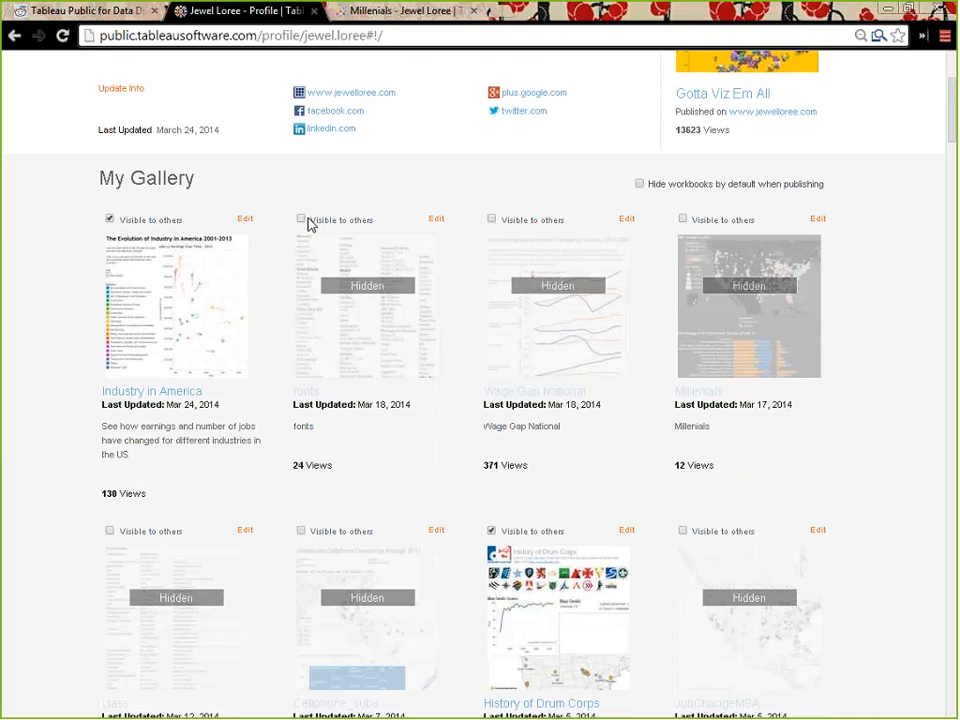
scroll(535, 239, down, 7)
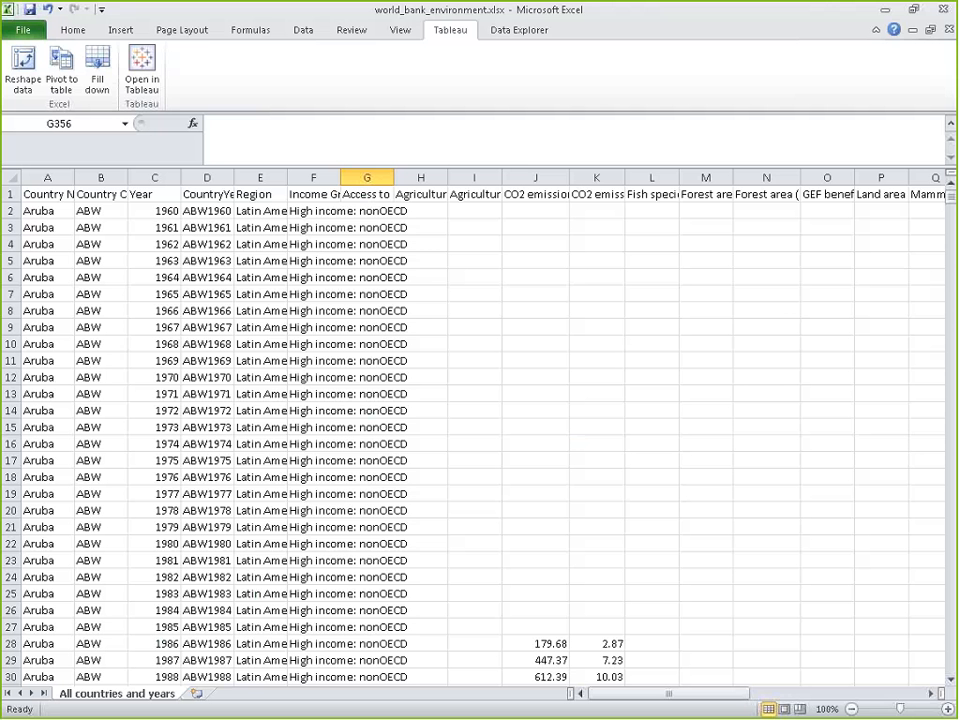
Switch from Excel back to the browser and open the World Bank indicators page, data.worldbank.org/indicator#topic-14, in a new tab
key(alt+Tab)
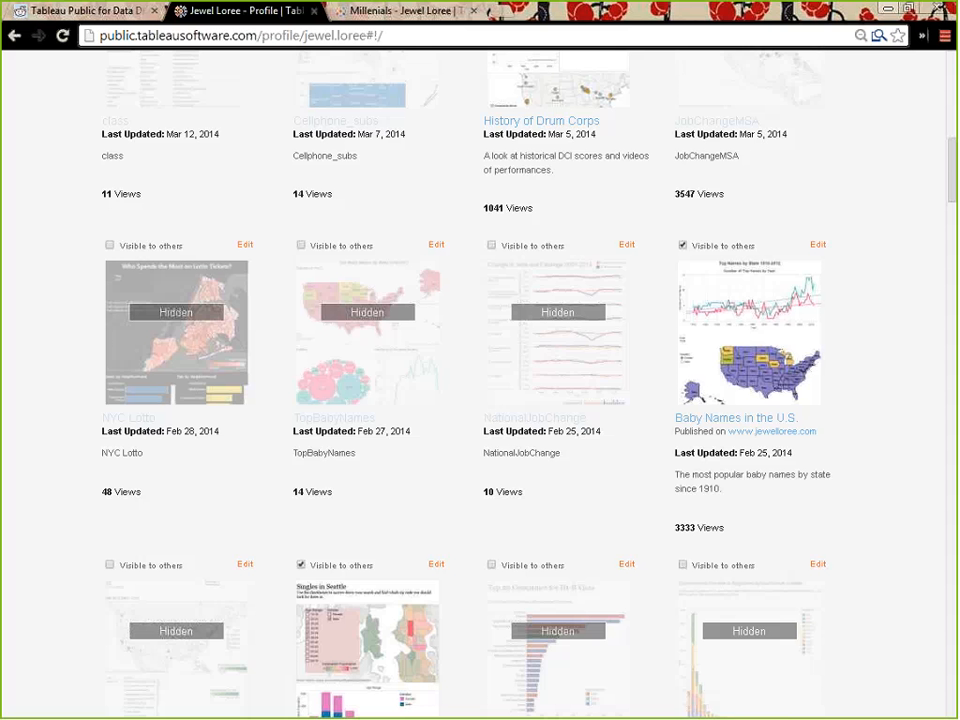
click(501, 14)
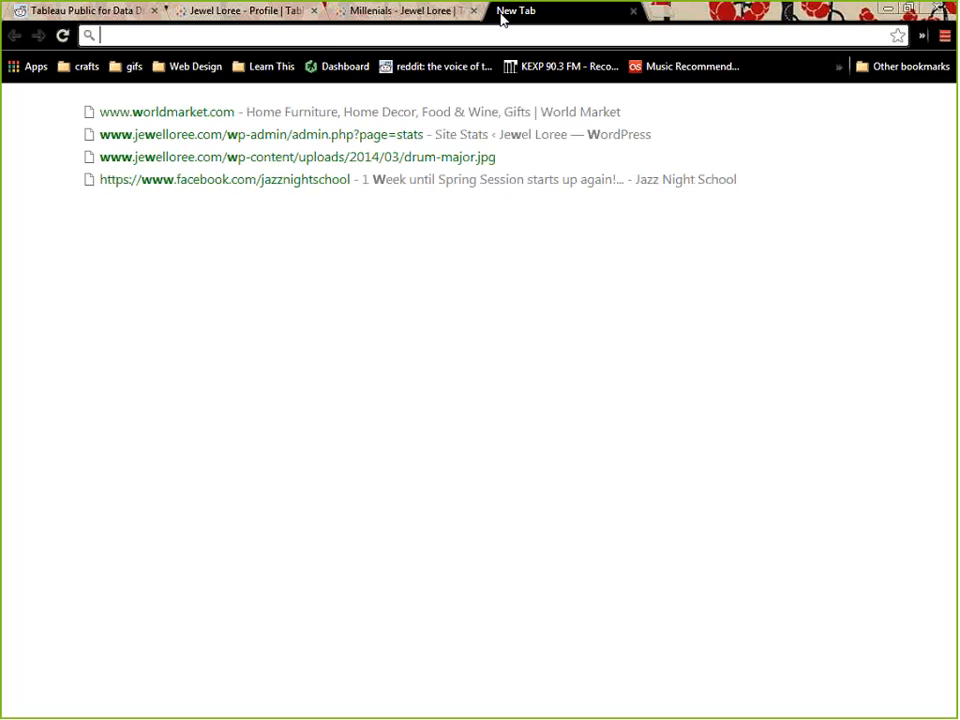
text(world ban)
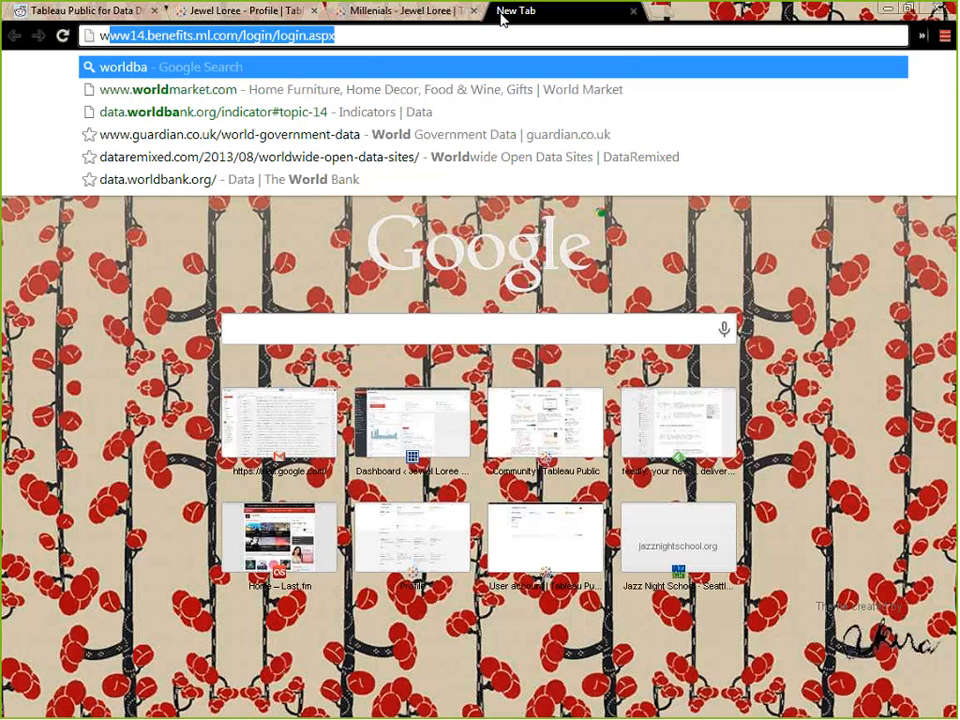
key(Down)
key(Down)
key(Return)
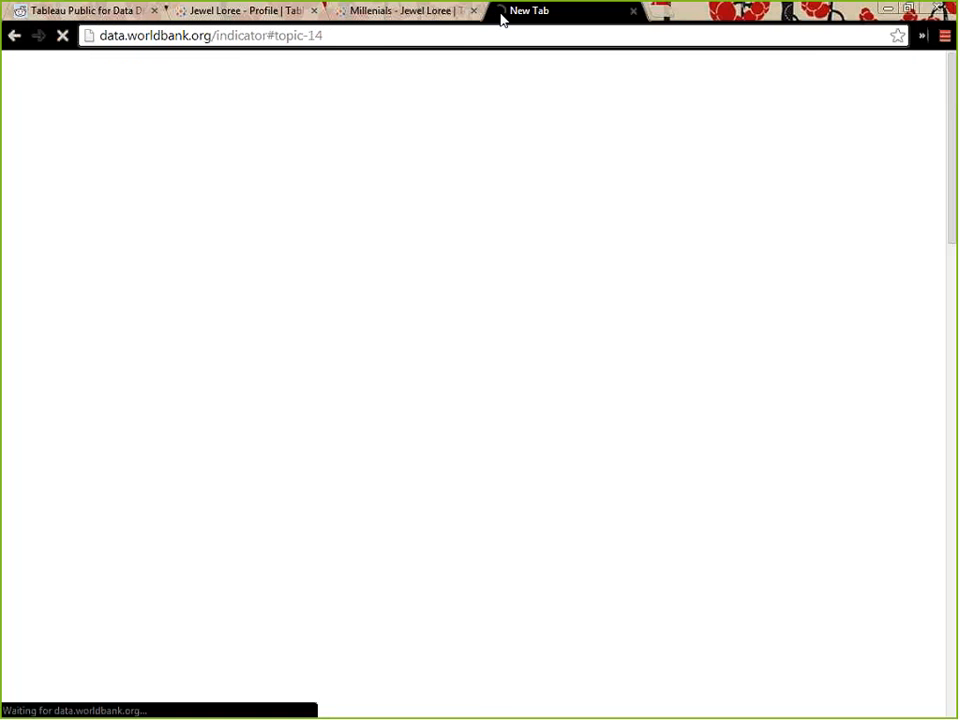
scroll(437, 257, up, 12)
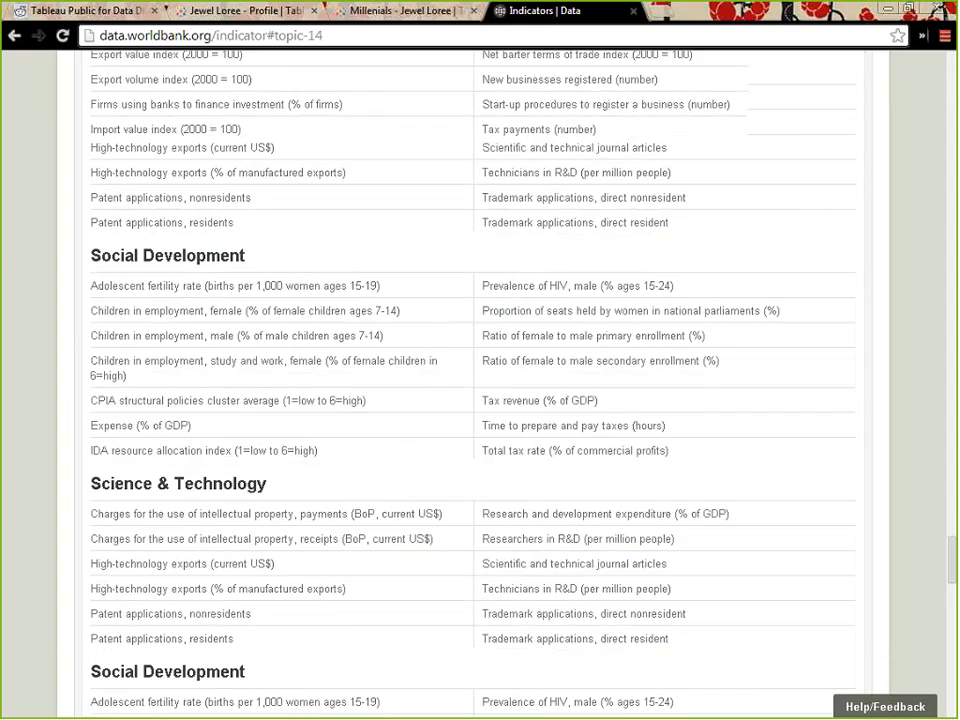
Look through the World Bank indicator list by topic, including Agriculture & Rural Development, Energy & Mining, Environment and Infrastructure
scroll(440, 265, up, 10)
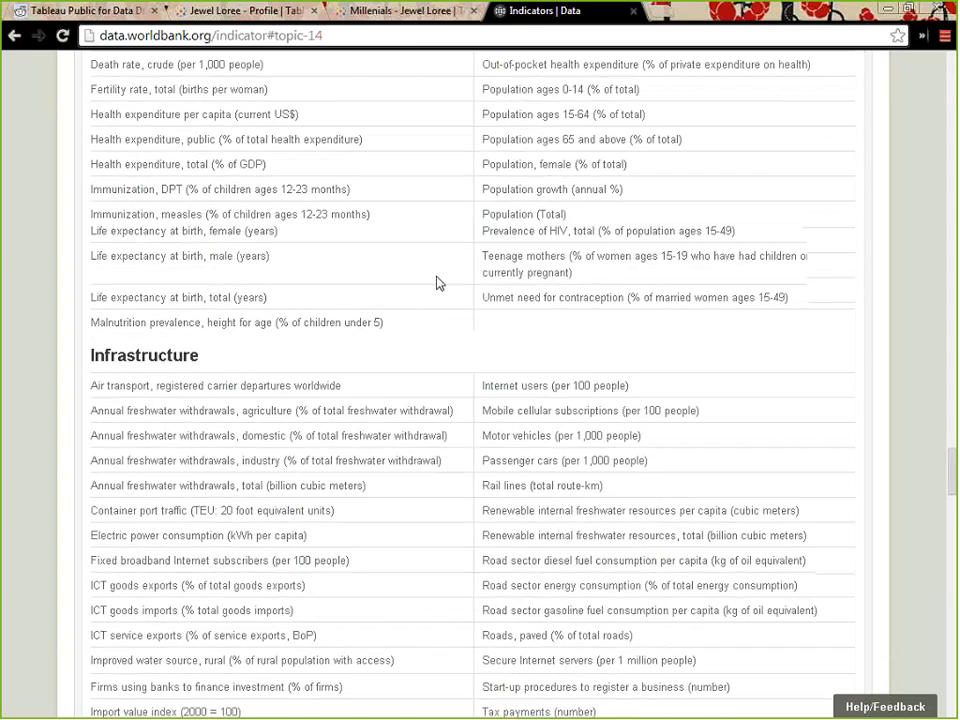
scroll(450, 275, up, 15)
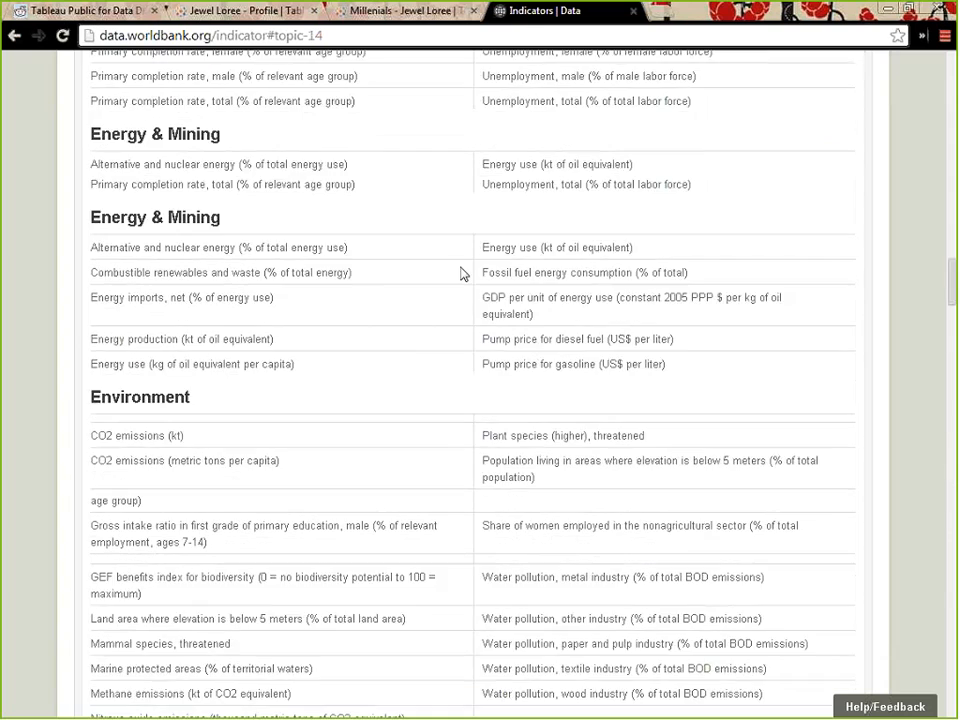
scroll(463, 290, up, 5)
scroll(476, 306, down, 15)
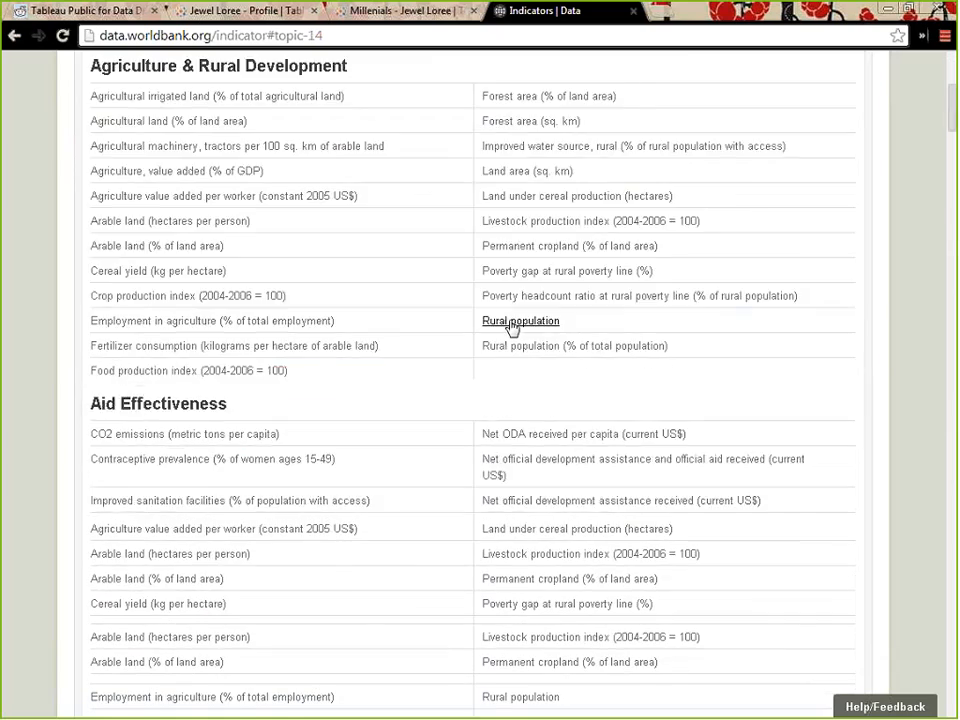
scroll(507, 332, down, 15)
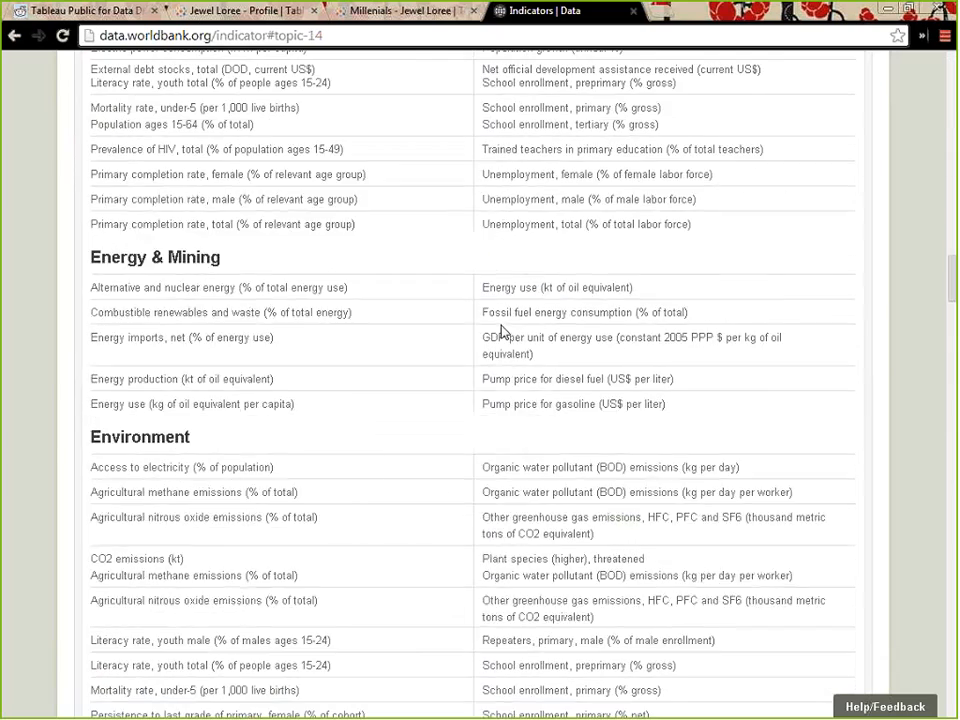
scroll(485, 334, down, 12)
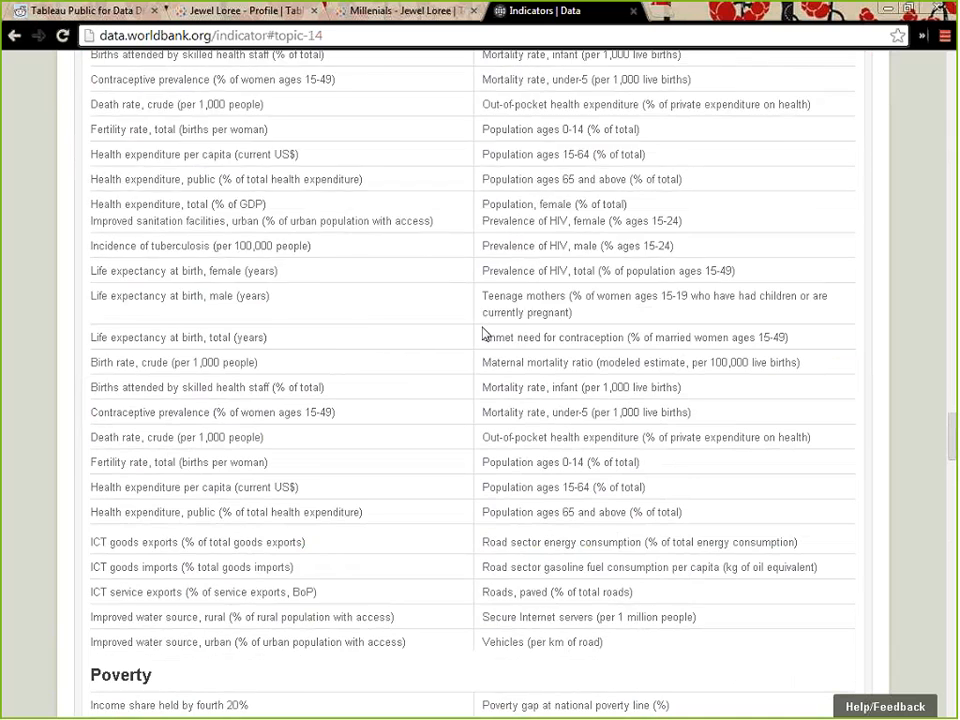
scroll(522, 349, up, 15)
scroll(521, 349, up, 6)
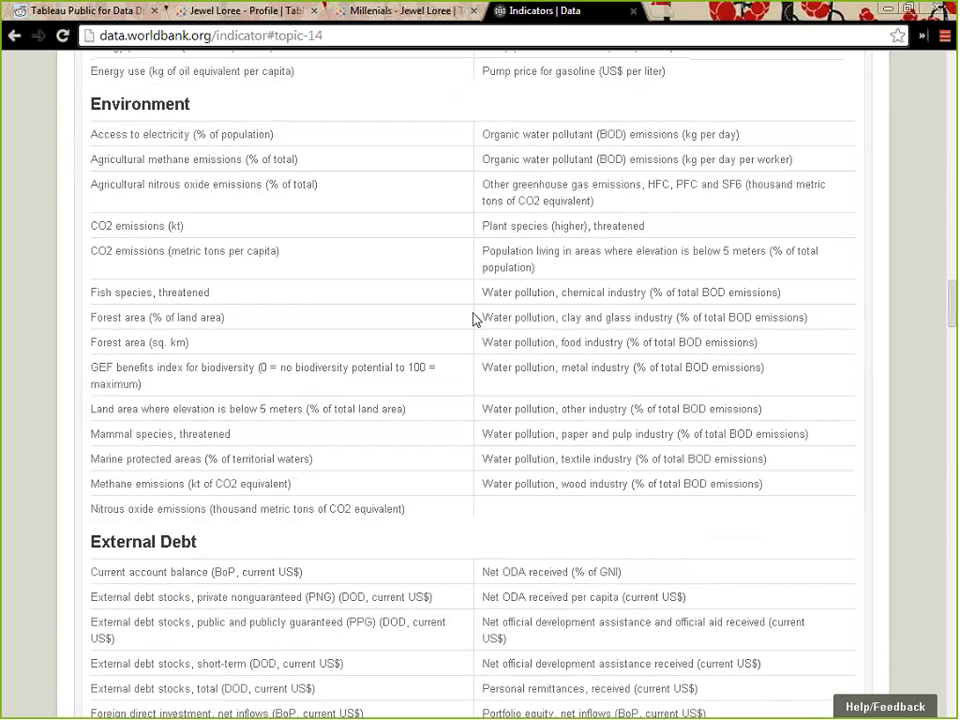
scroll(606, 354, up, 6)
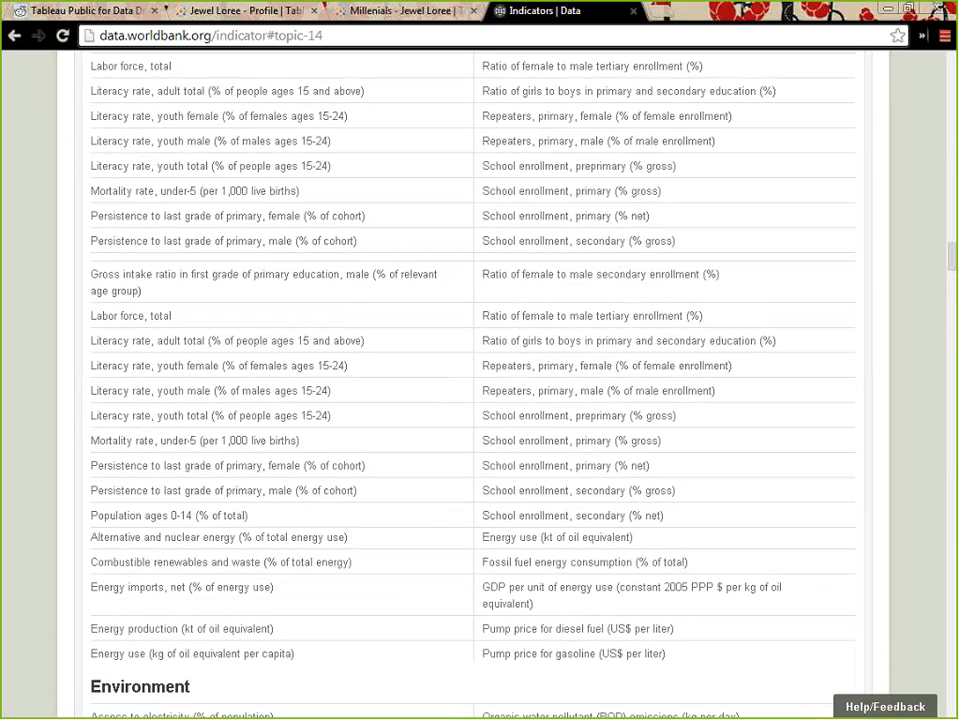
scroll(472, 384, up, 2)
scroll(272, 516, down, 4)
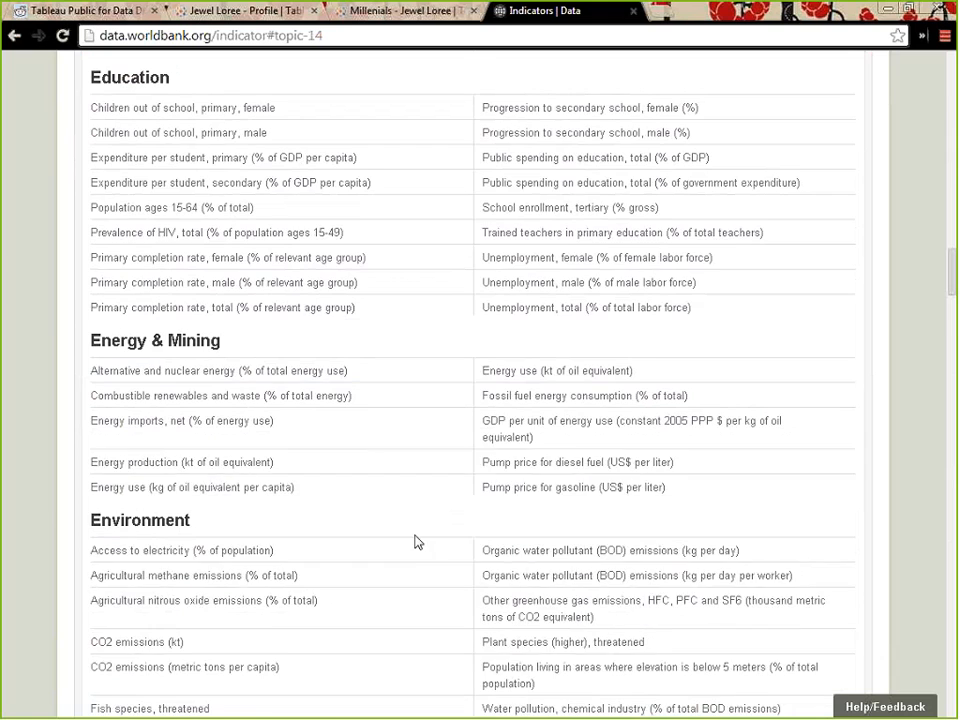
scroll(418, 542, down, 7)
Switch to world_bank_environment.xlsx in Excel and skim the first country's yearly rows before returning to the header row
key(alt+Tab)
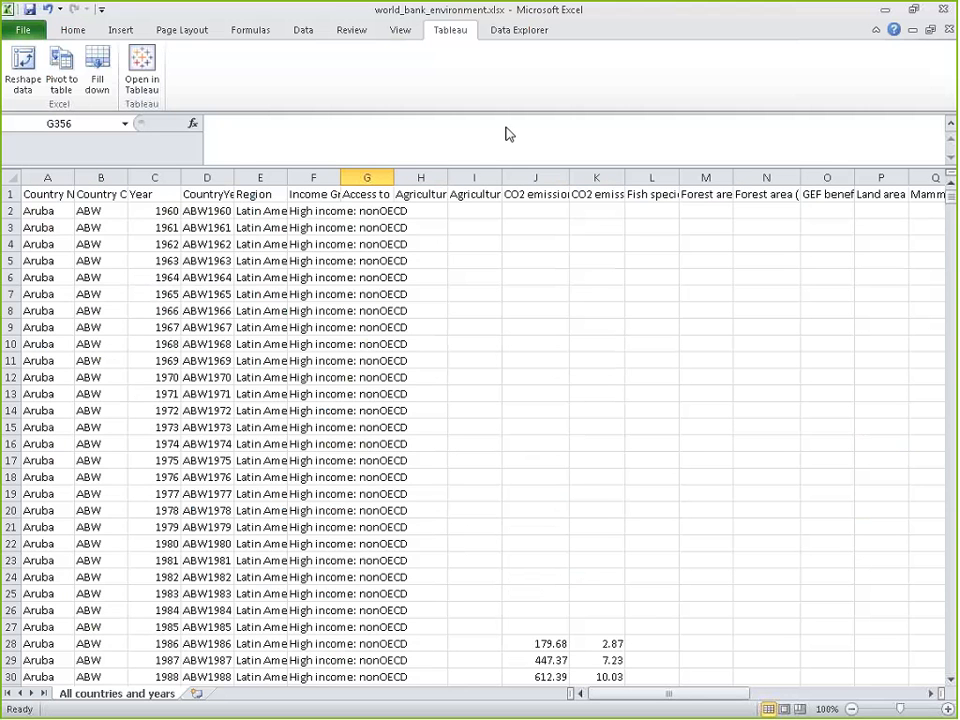
scroll(393, 389, down, 20)
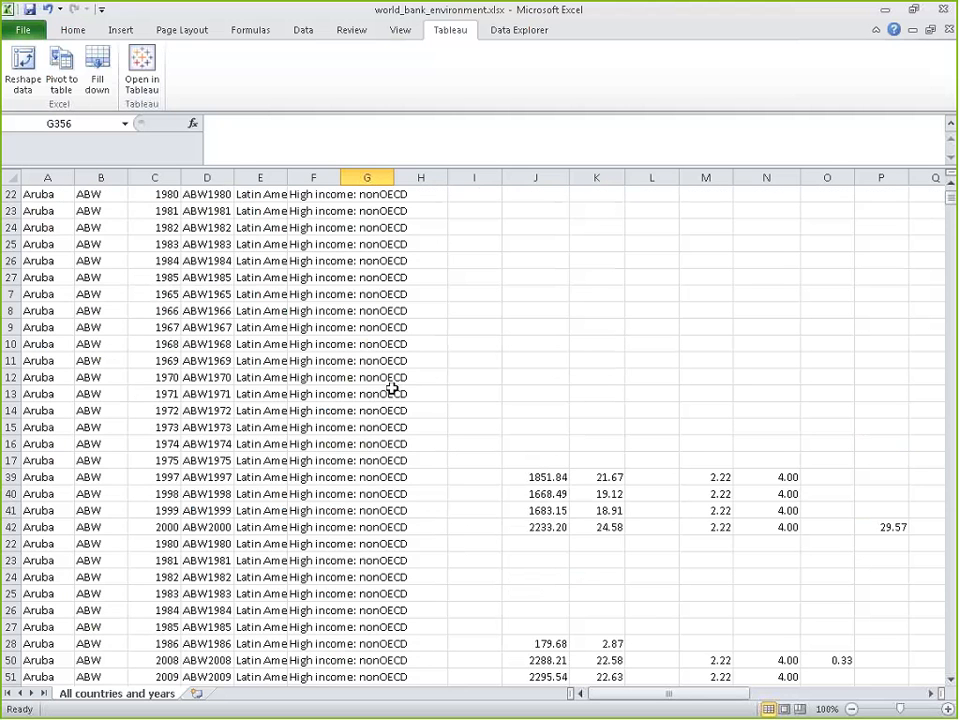
mouse_move(951, 201)
mouse_down()
mouse_move(951, 650)
mouse_move(950, 200)
mouse_up()
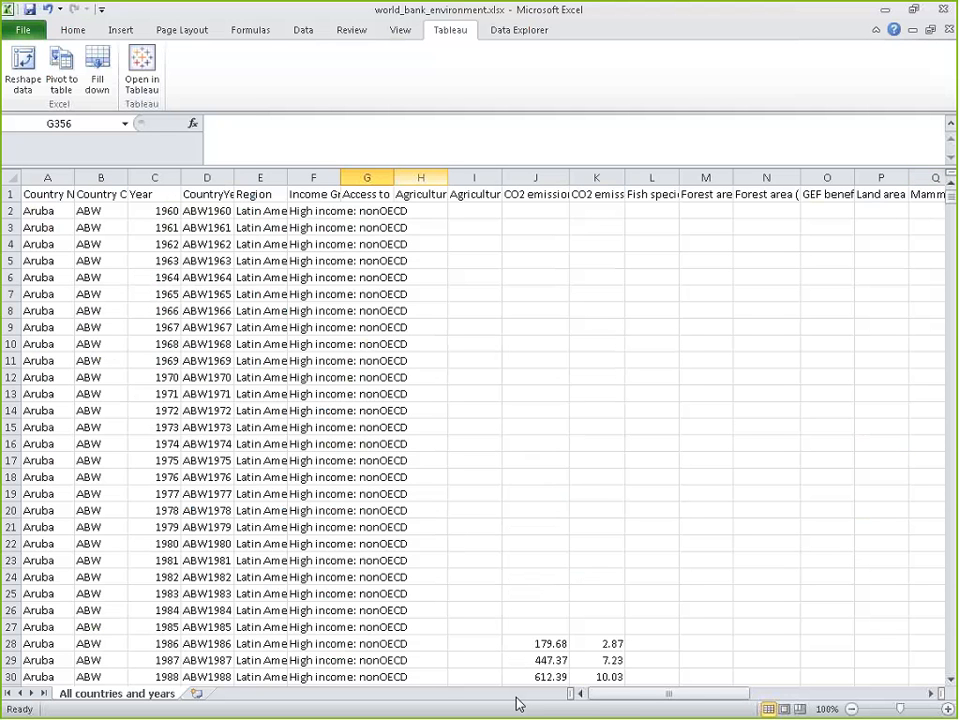
Review the indicator headings along row 1, from Agricultural methane emissions through the last Water Pollution column
click(436, 194)
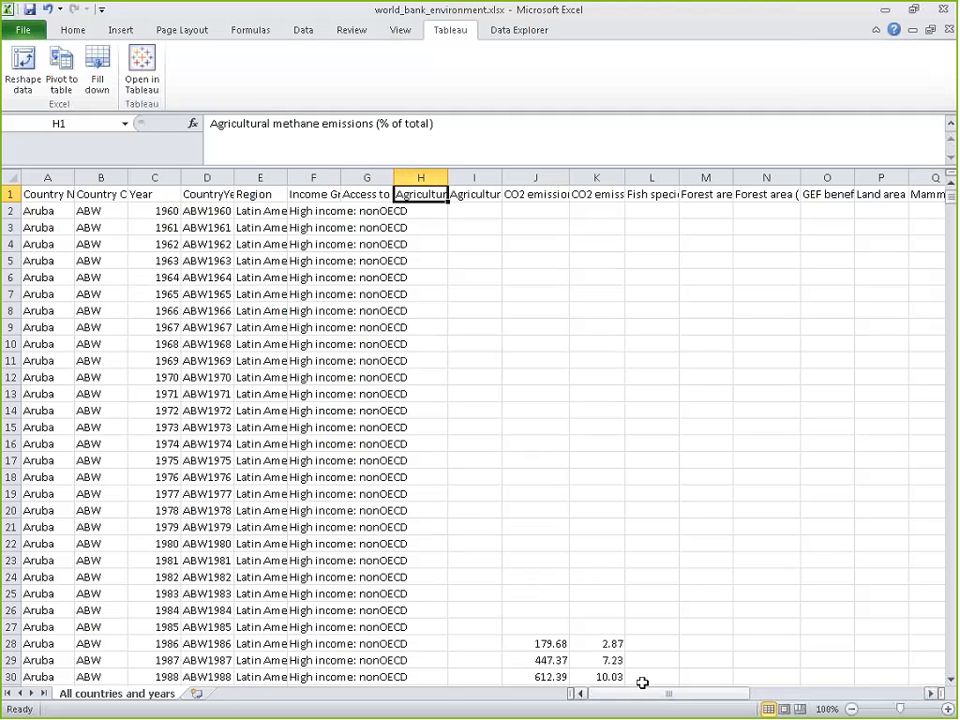
key(Right)
key(Right)
key(Right)
key(Right)
key(Right)
key(Right)
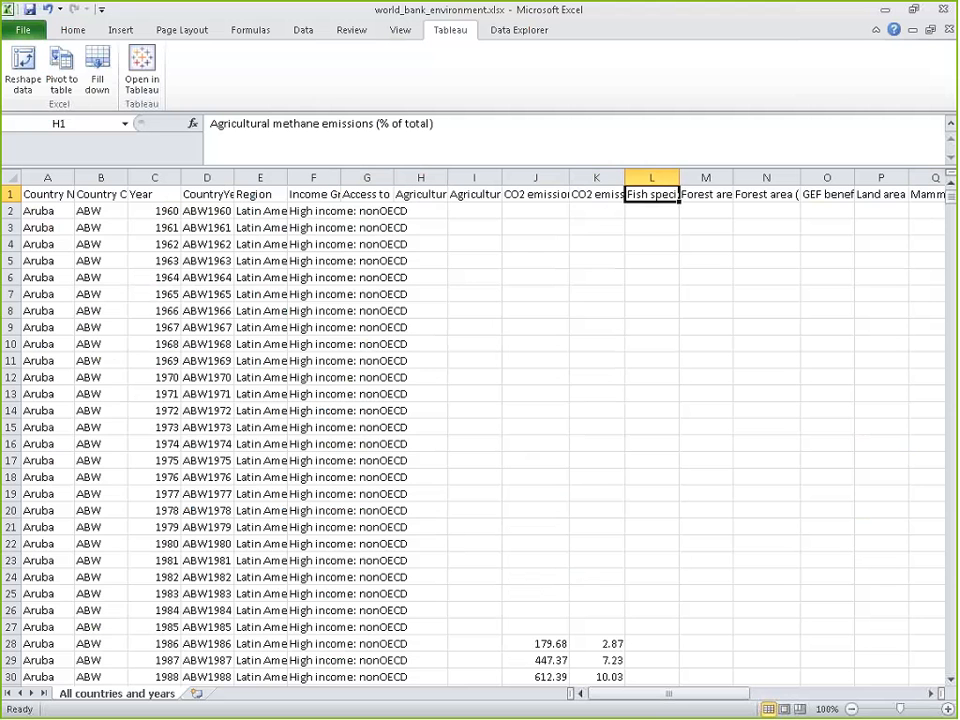
key(Right)
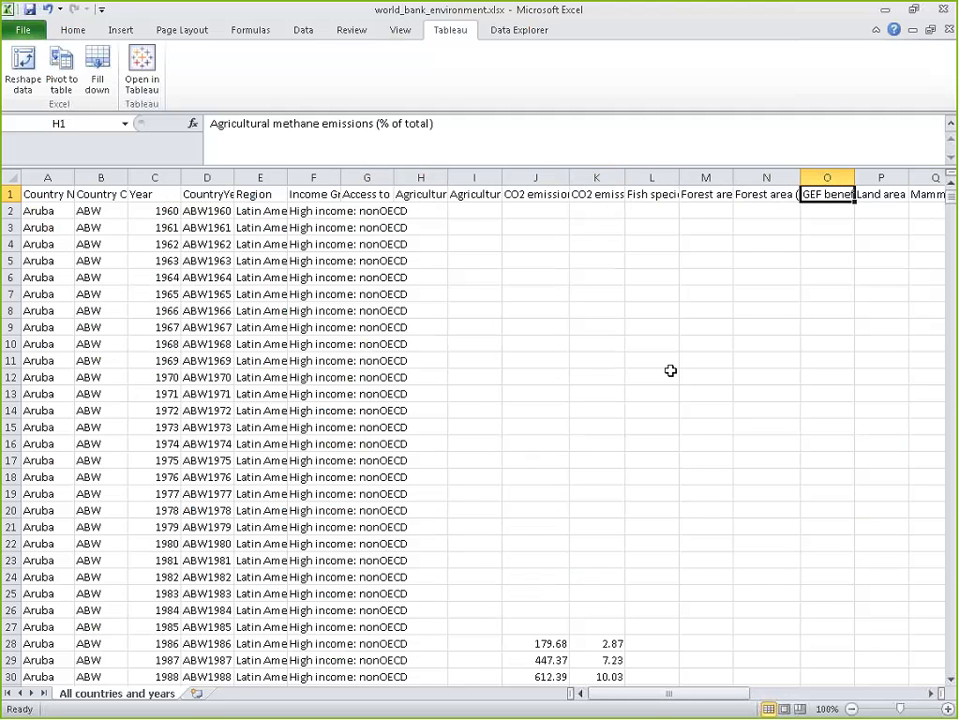
key(Right)
key(Right)
key(Right)
key(Right)
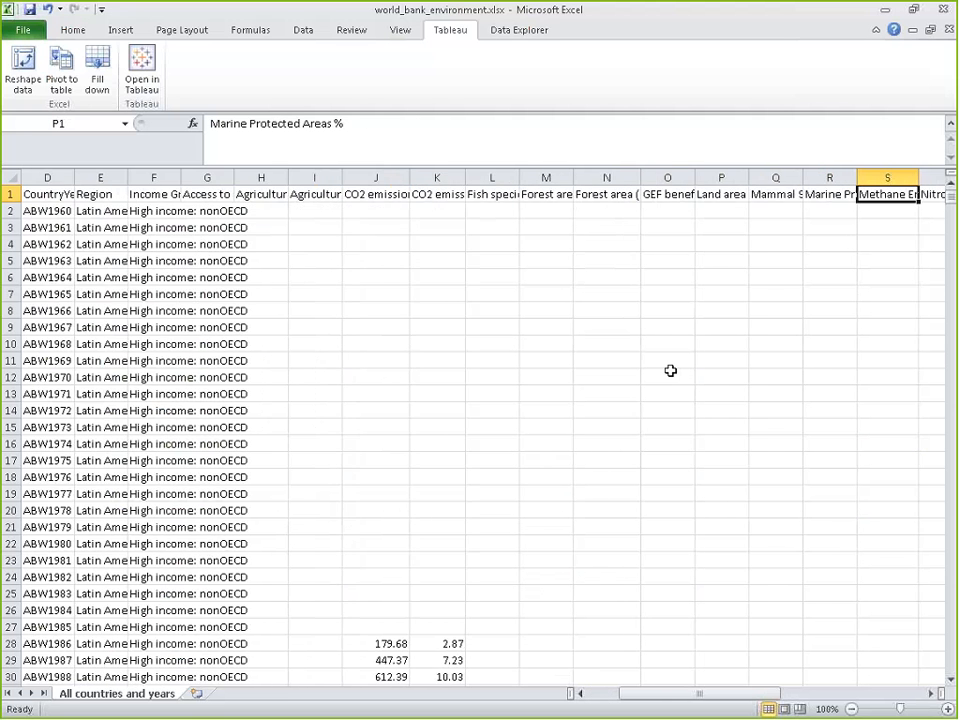
key(Right)
key(Right)
key(Right)
key(Right)
key(Right)
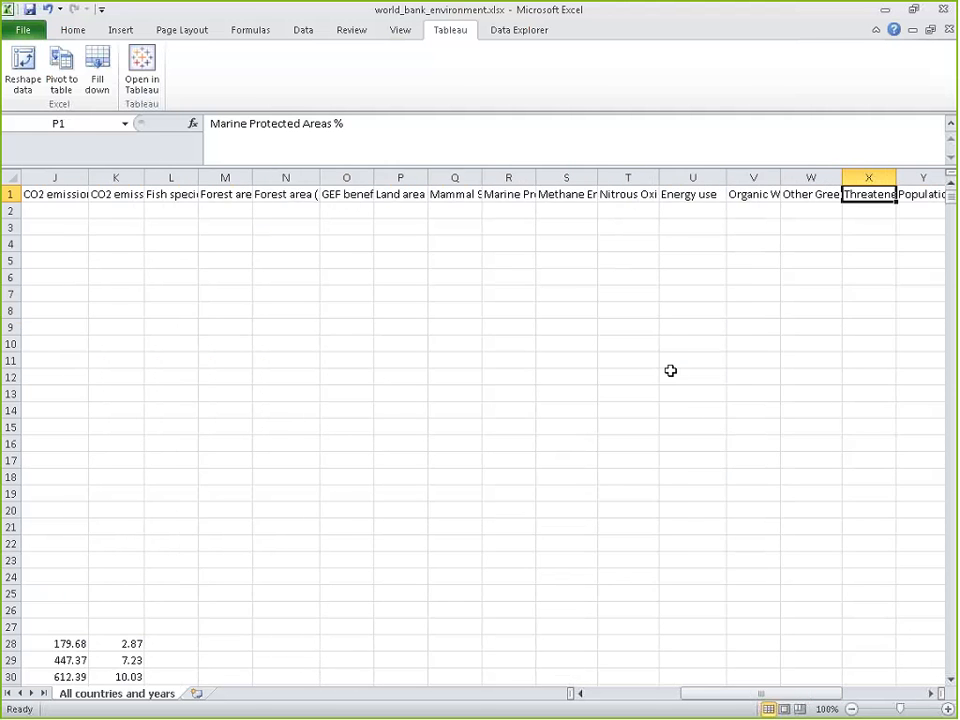
key(Right)
key(Right)
key(Right)
key(Right)
key(Right)
key(Right)
key(Right)
key(Right)
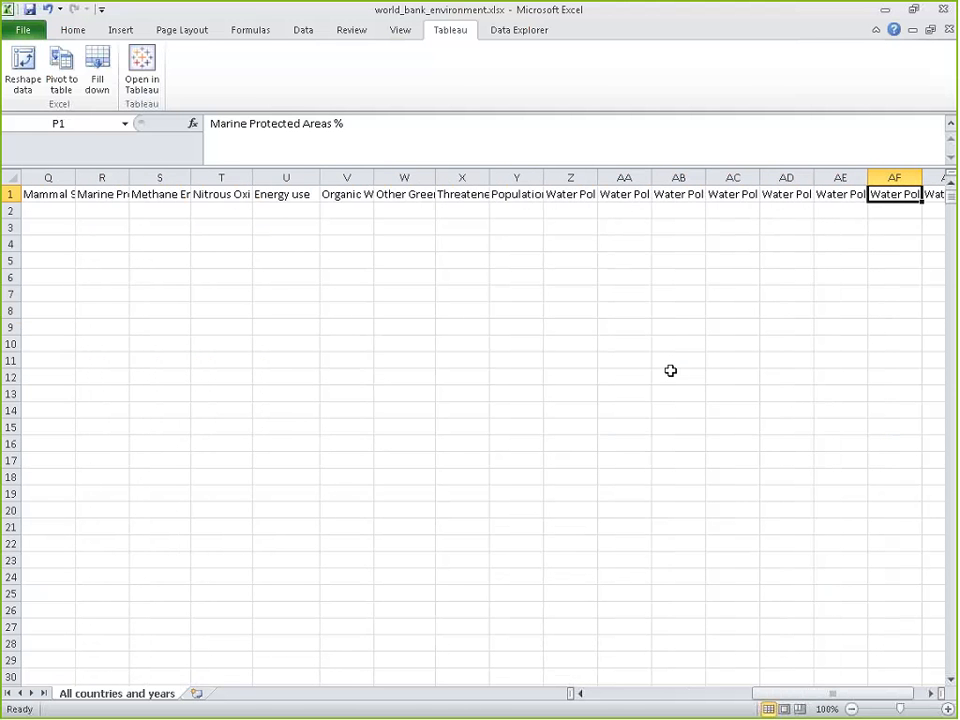
key(Right)
key(Right)
Go down the empty column AH to row 39 to examine the water pollution values, and return to the sheet's beginning
key(Down)
key(Down)
key(Down)
key(Down)
key(Down)
key(Down)
key(Down)
key(Down)
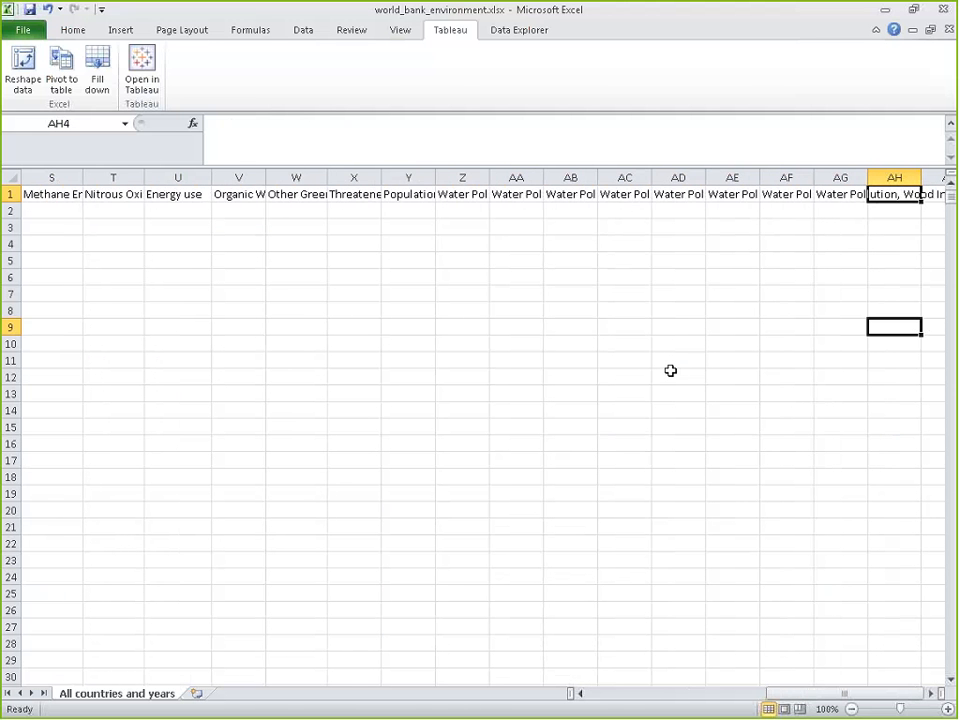
key(Down)
key(Down)
key(Down)
key(Down)
key(Down)
key(Down)
key(Down)
key(Down)
key(Down)
key(Down)
key(Down)
key(Down)
key(Down)
key(Down)
key(Down)
key(Down)
key(Down)
key(Down)
key(Down)
key(Down)
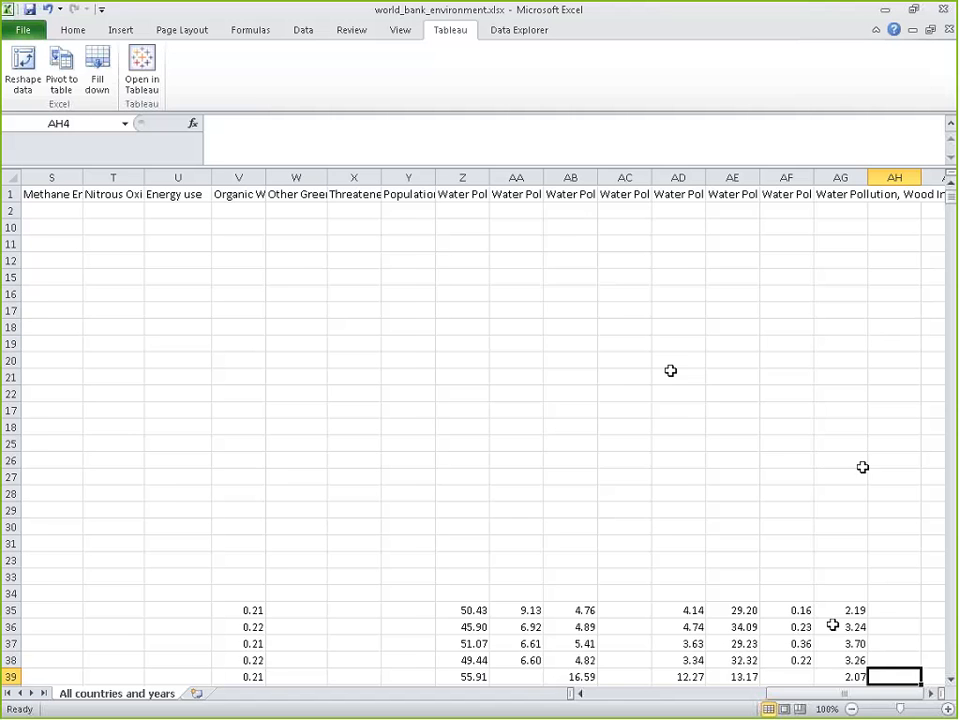
drag(800, 695, 500, 698)
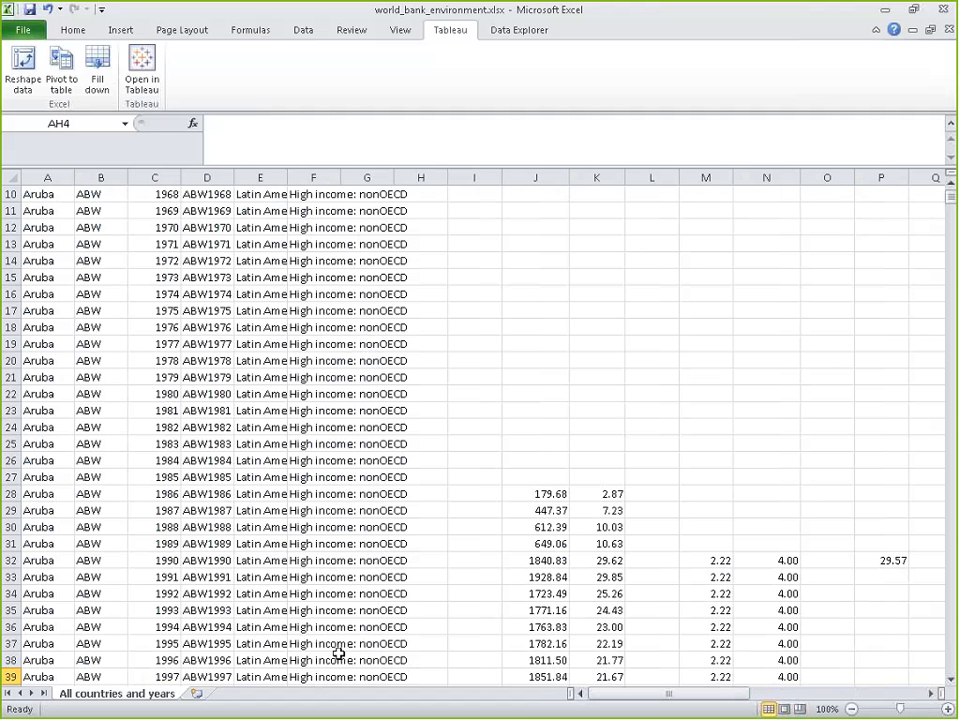
scroll(338, 653, up, 3)
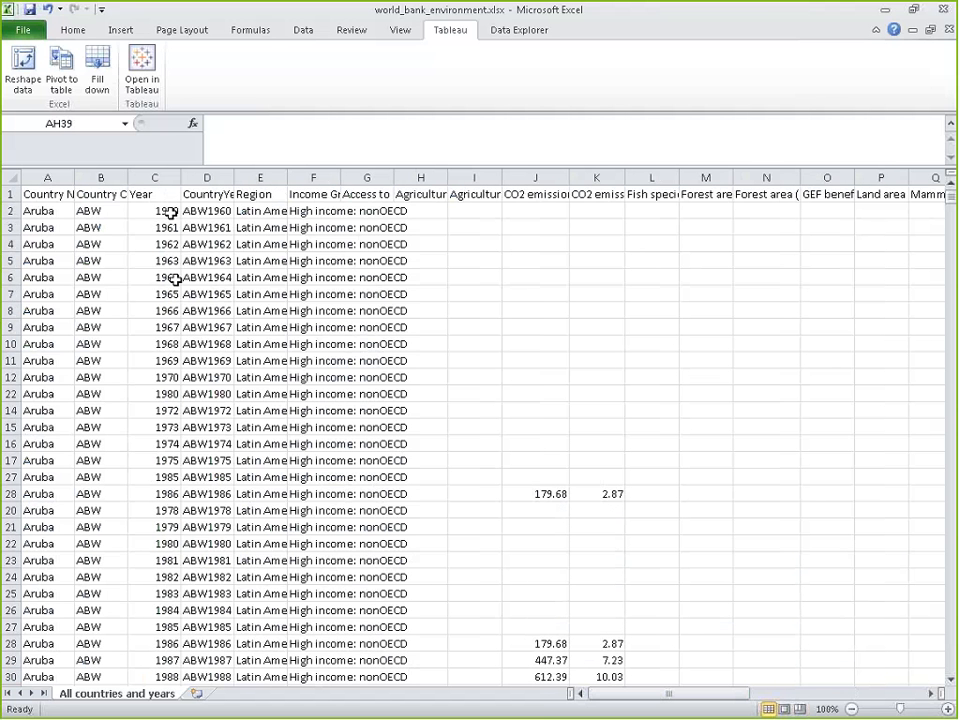
Examine how completely the environment indicators are filled in across the yearly rows for Aruba, Afghanistan and Angola
drag(656, 698, 824, 700)
scroll(748, 561, down, 6)
scroll(748, 561, down, 5)
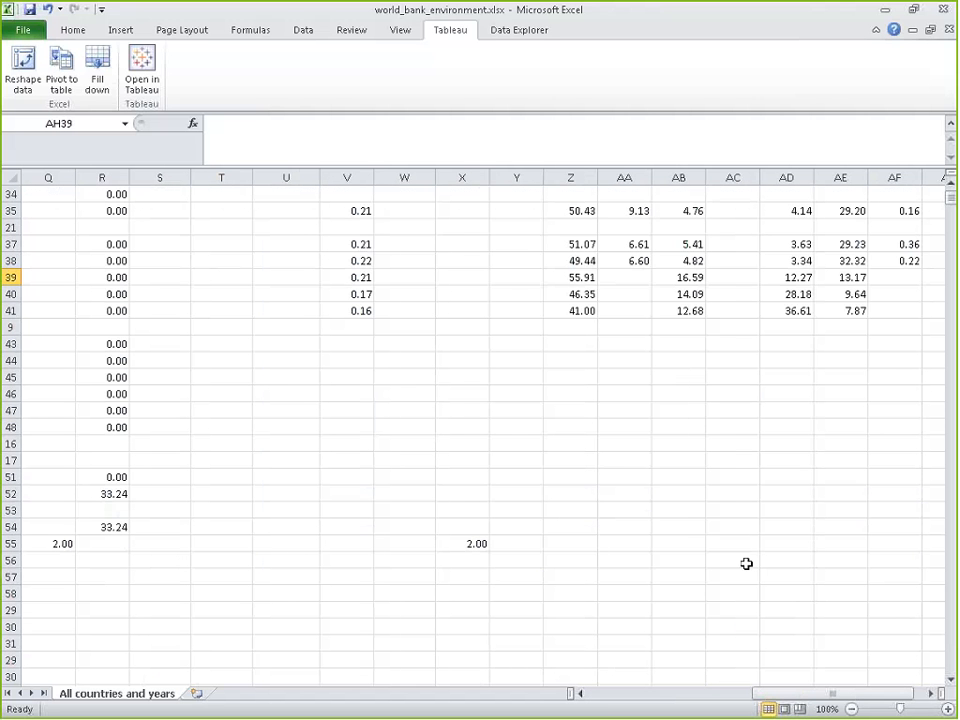
scroll(675, 493, down, 10)
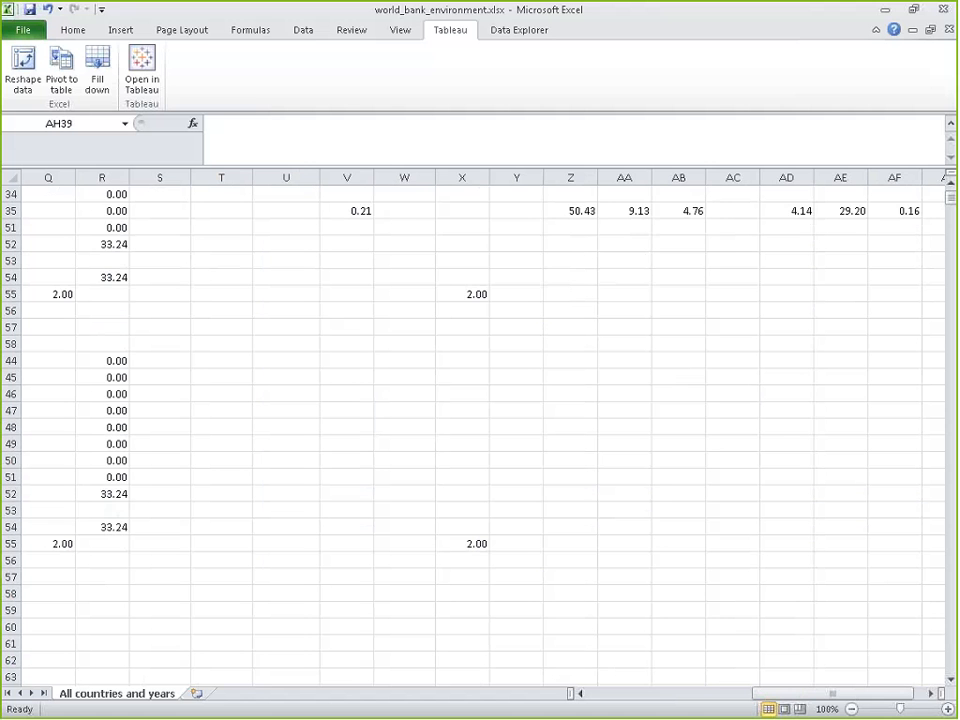
scroll(675, 493, down, 11)
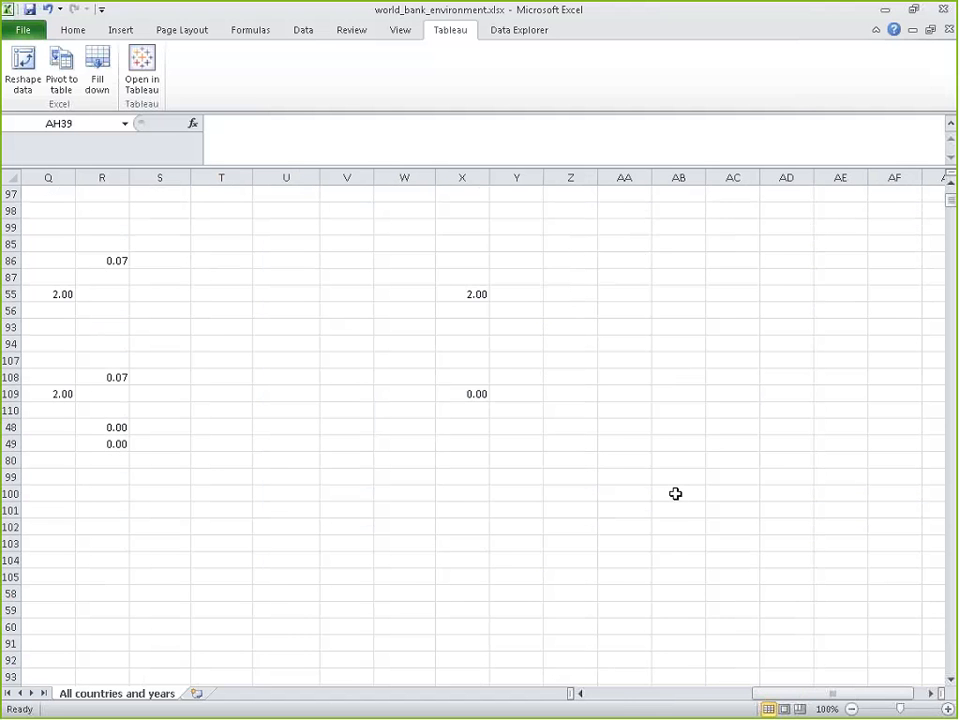
drag(816, 694, 660, 694)
scroll(675, 612, down, 11)
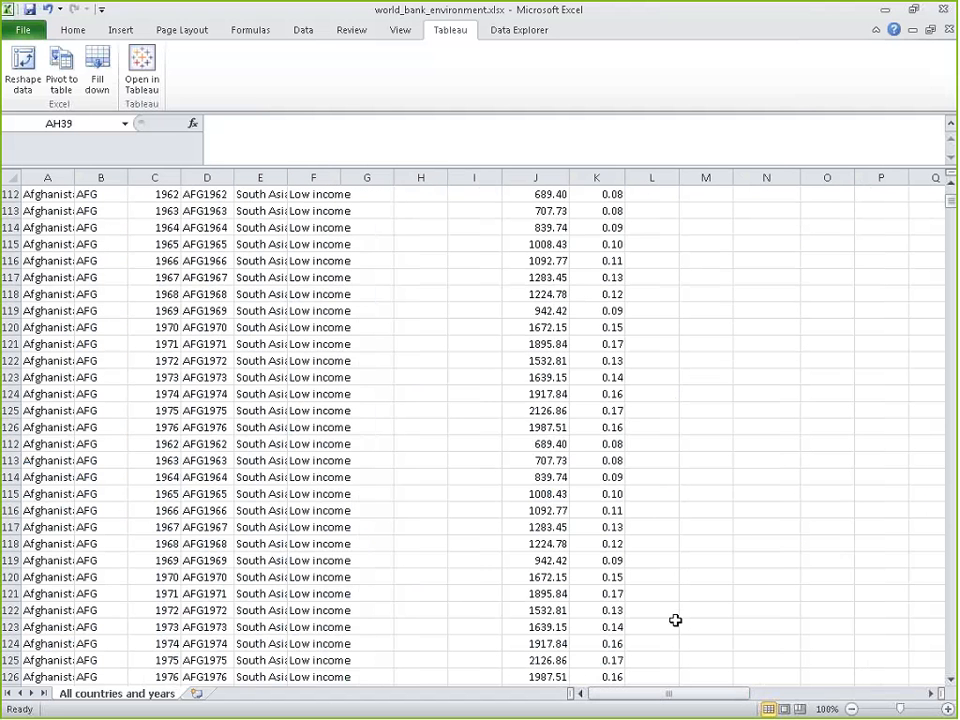
scroll(675, 612, down, 20)
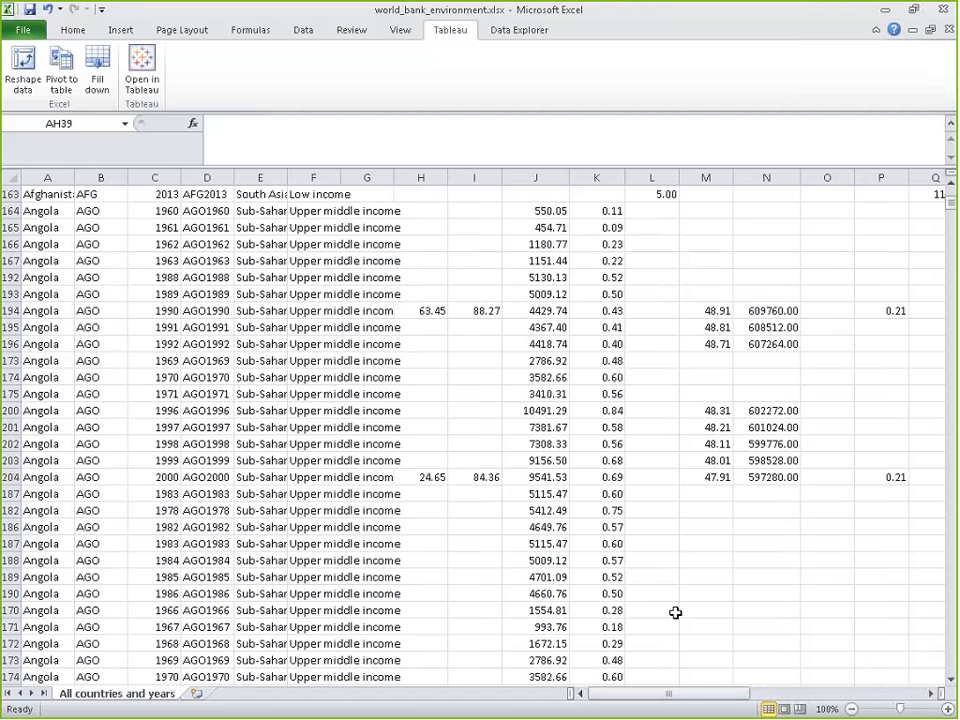
Inspect the CO2, forest area and energy use columns further down the sheet, and return to its beginning
mouse_move(729, 693)
mouse_down()
mouse_move(899, 694)
mouse_move(851, 704)
mouse_move(732, 698)
mouse_move(748, 694)
mouse_up()
scroll(571, 572, down, 6)
scroll(733, 652, down, 20)
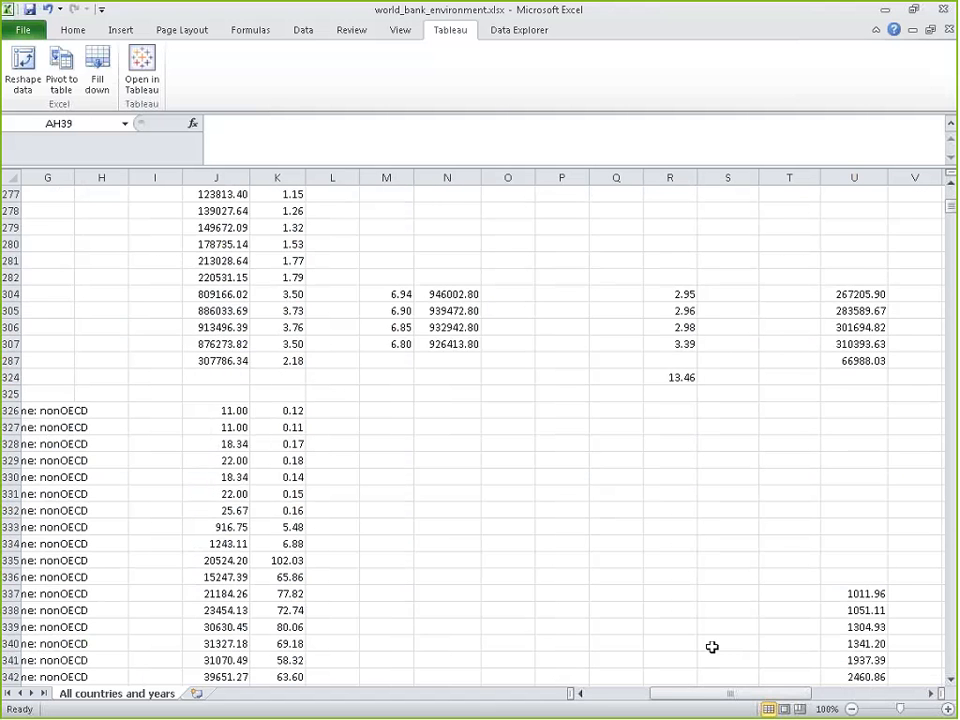
scroll(730, 704, down, 6)
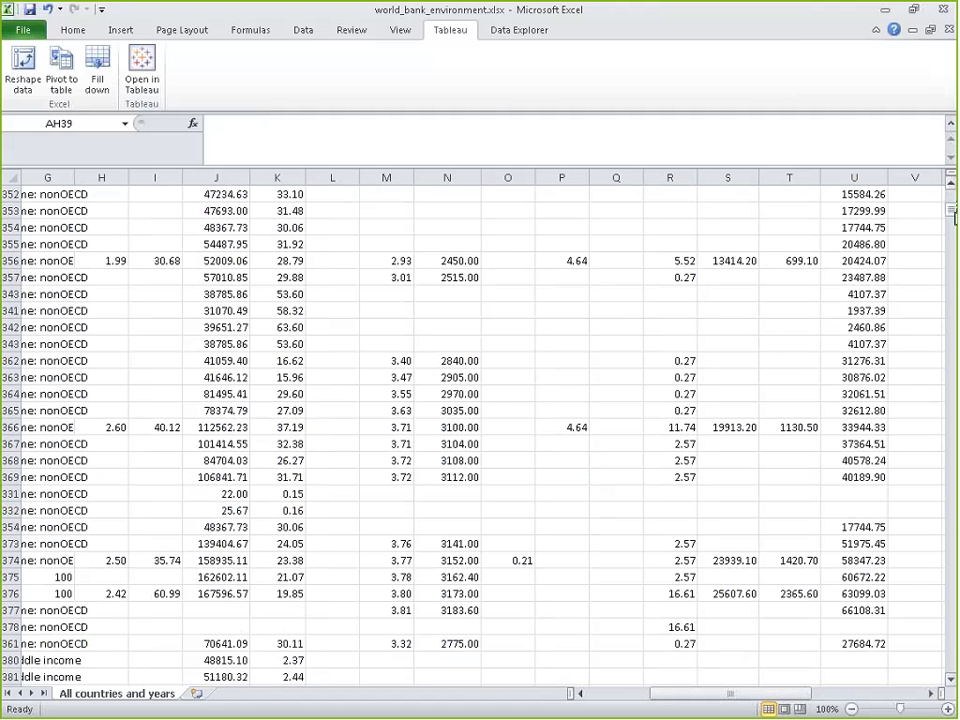
drag(951, 210, 953, 253)
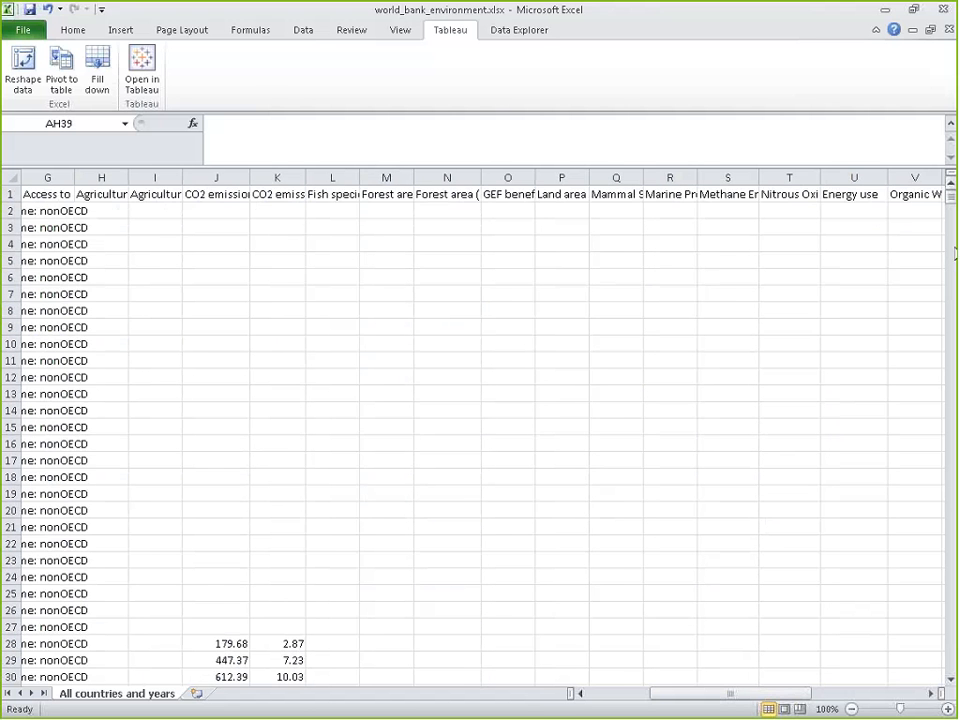
drag(730, 693, 543, 706)
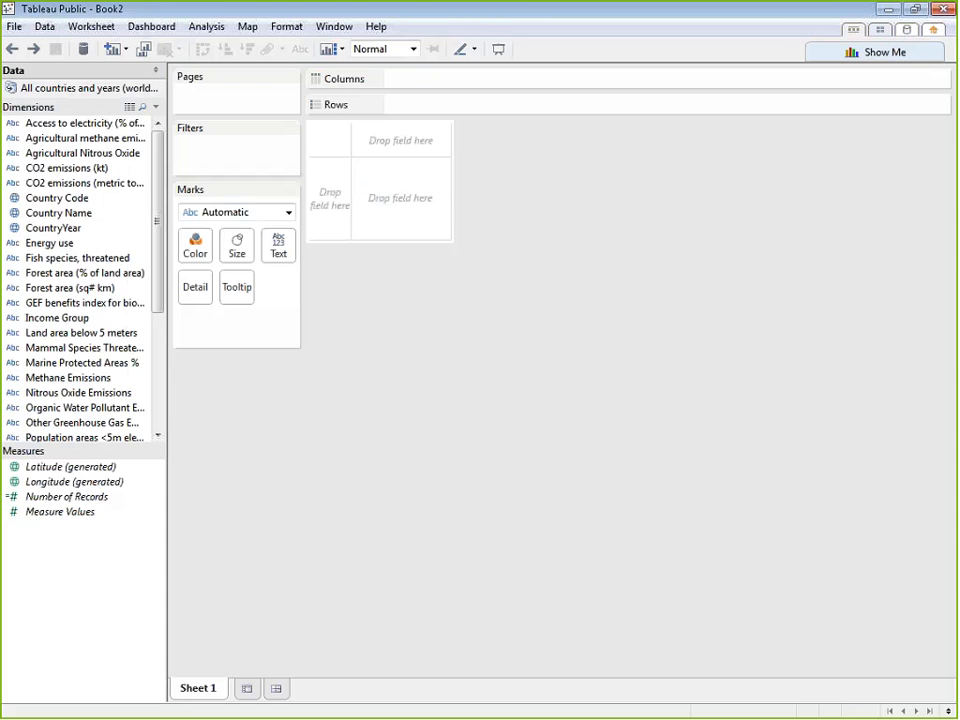
Switch to Tableau Public, close the Book2 workbook, and look over the start page
click(18, 30)
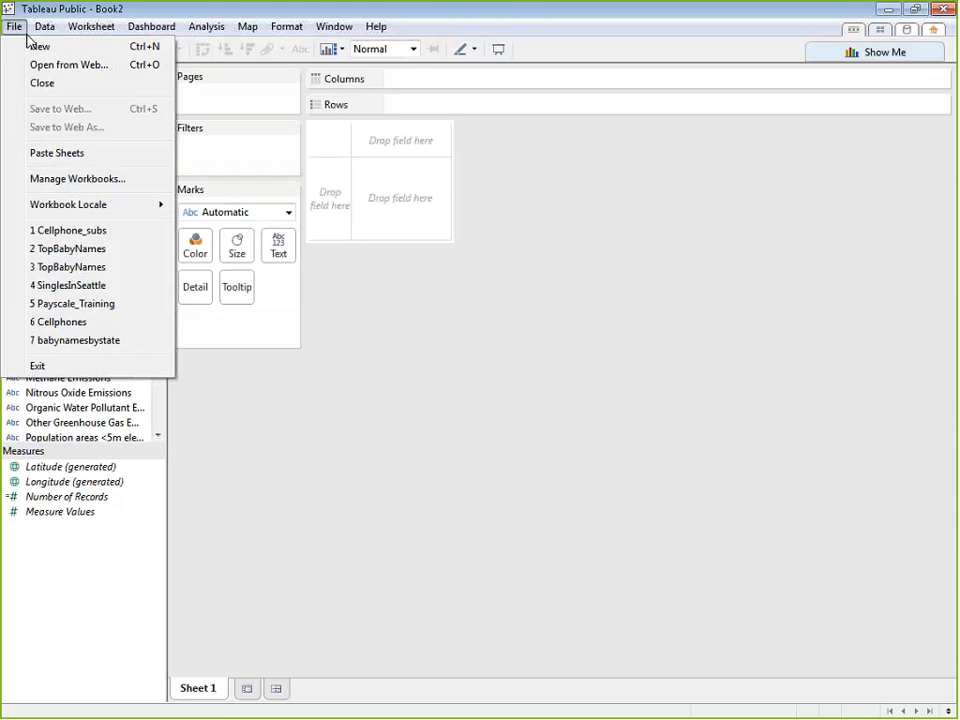
click(43, 88)
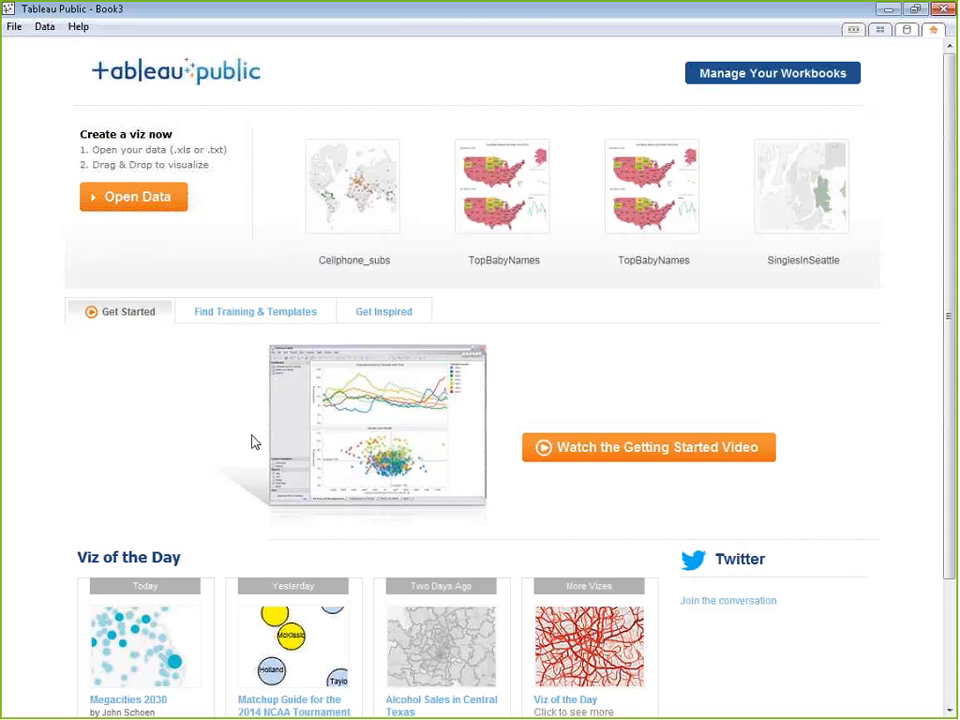
scroll(320, 500, down, 3)
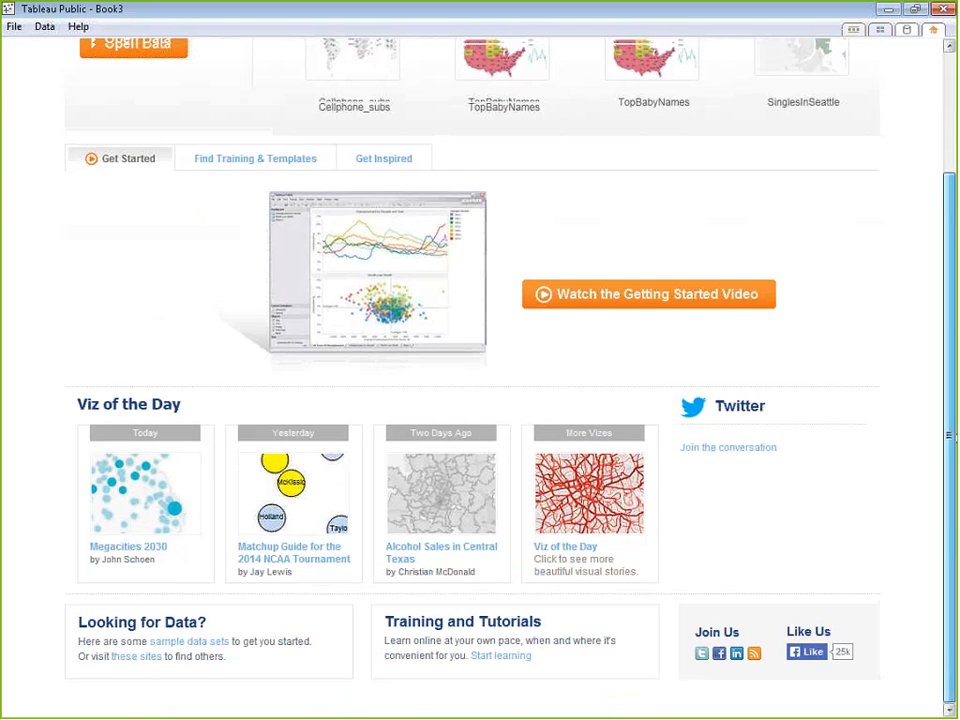
scroll(951, 545, up, 3)
Connect to the Excel workbook world_bank_environment.xlsx, using the single table "All countries and years" with field names in the first row
click(125, 198)
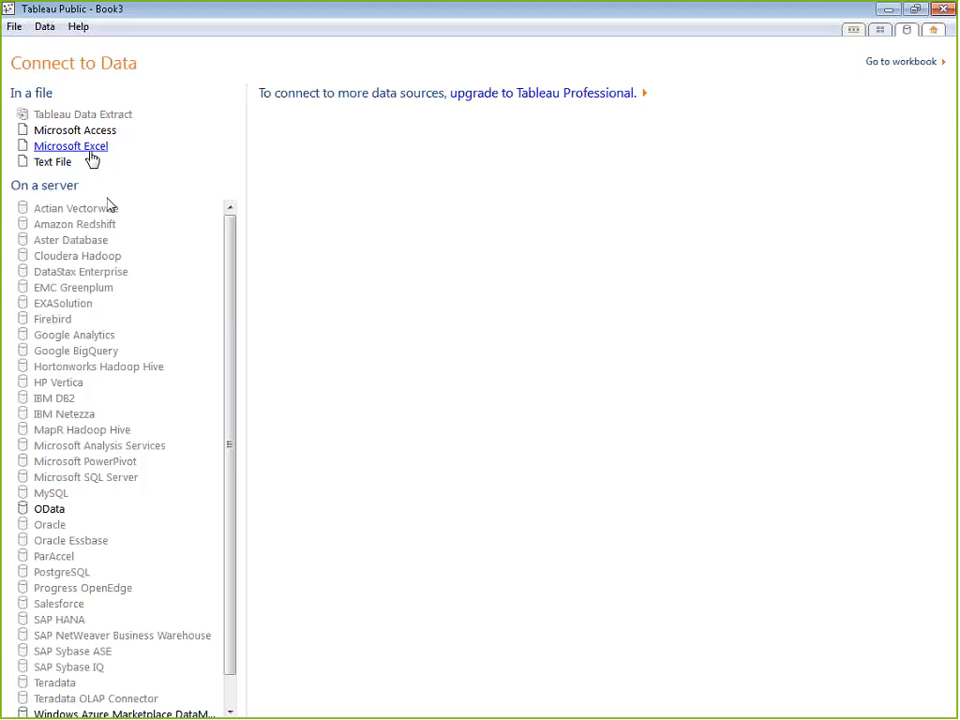
click(89, 150)
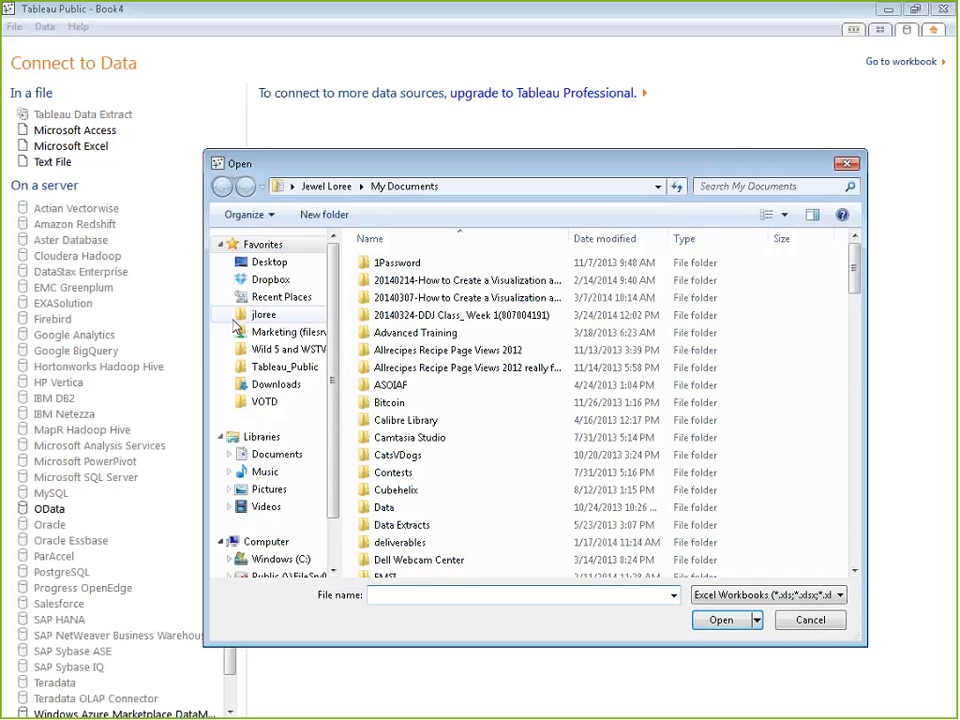
drag(853, 262, 853, 536)
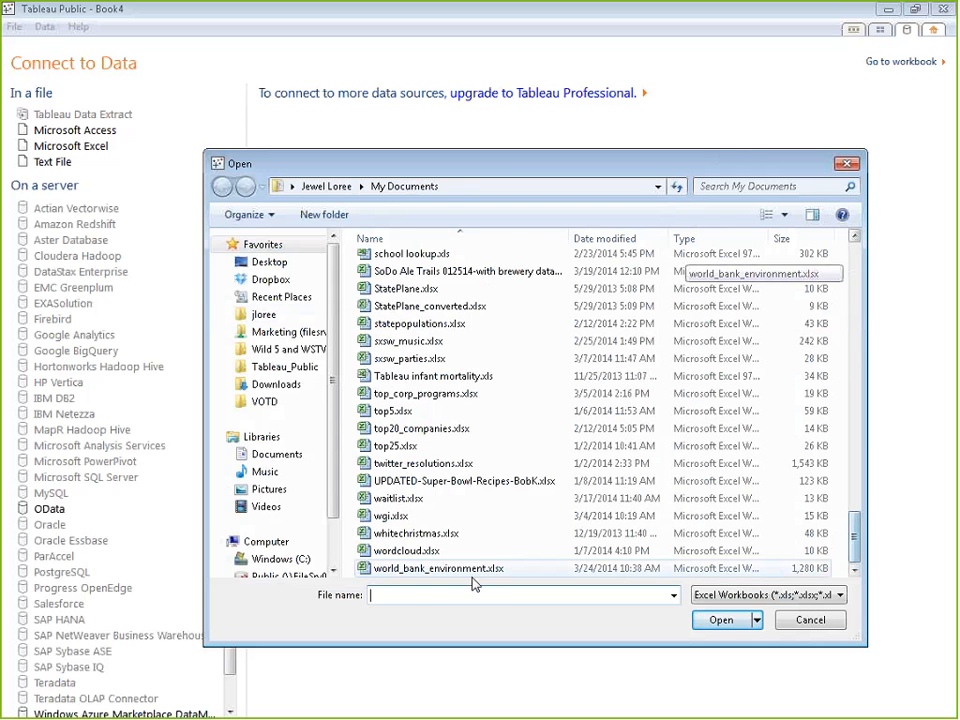
click(460, 569)
click(720, 621)
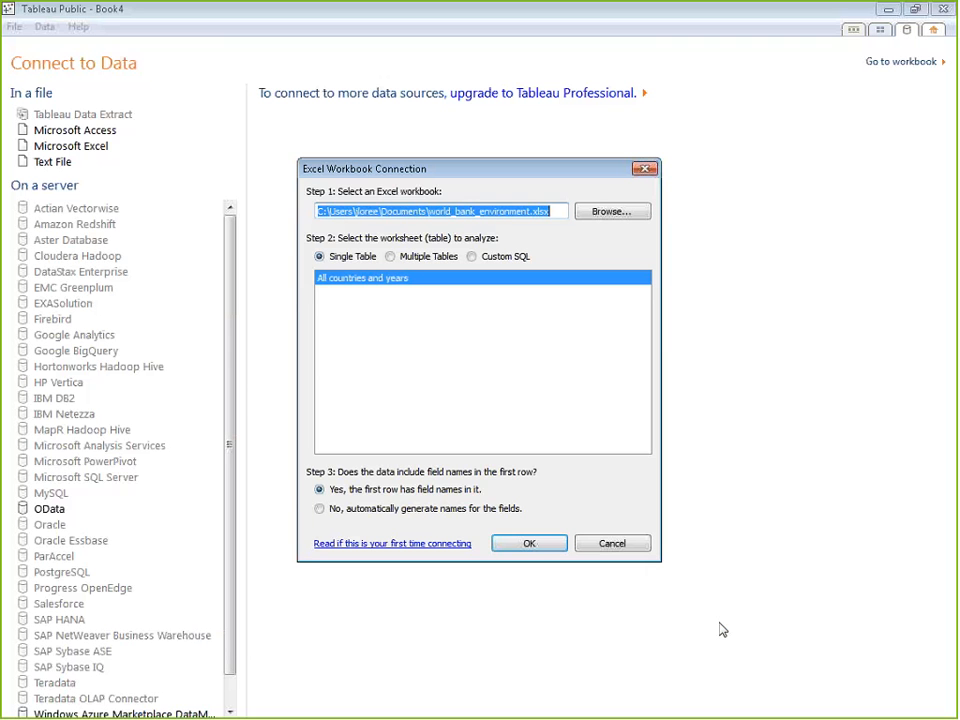
click(530, 542)
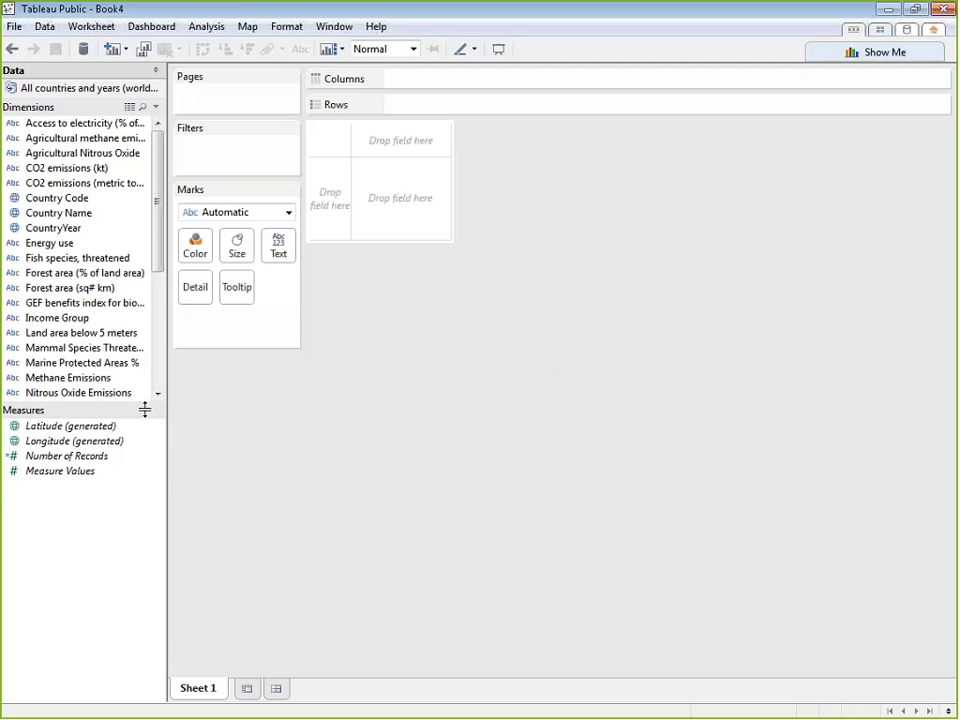
Enlarge the Dimensions area and review the data types of its fields, from CO2 emissions down to Nitrous Oxide Emissions
drag(145, 410, 156, 476)
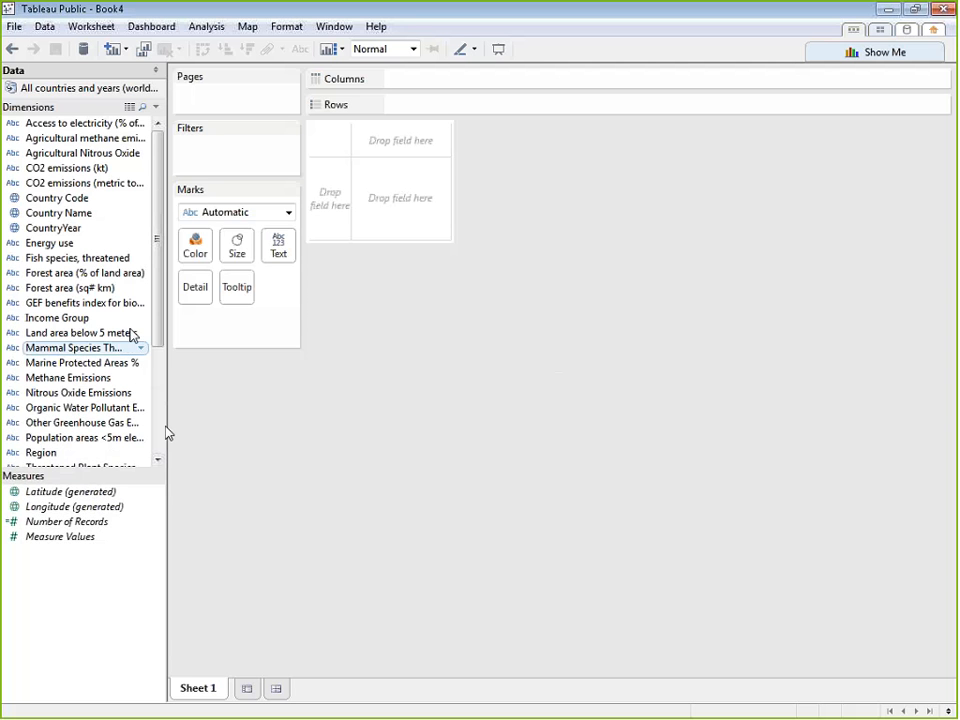
click(96, 183)
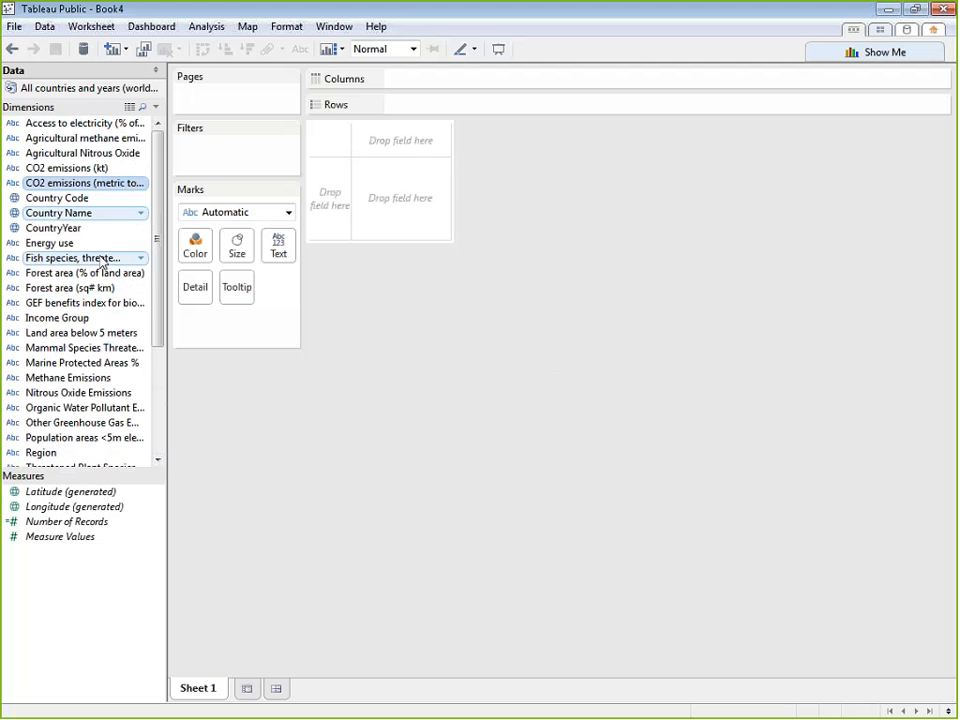
click(62, 243)
click(66, 290)
click(65, 304)
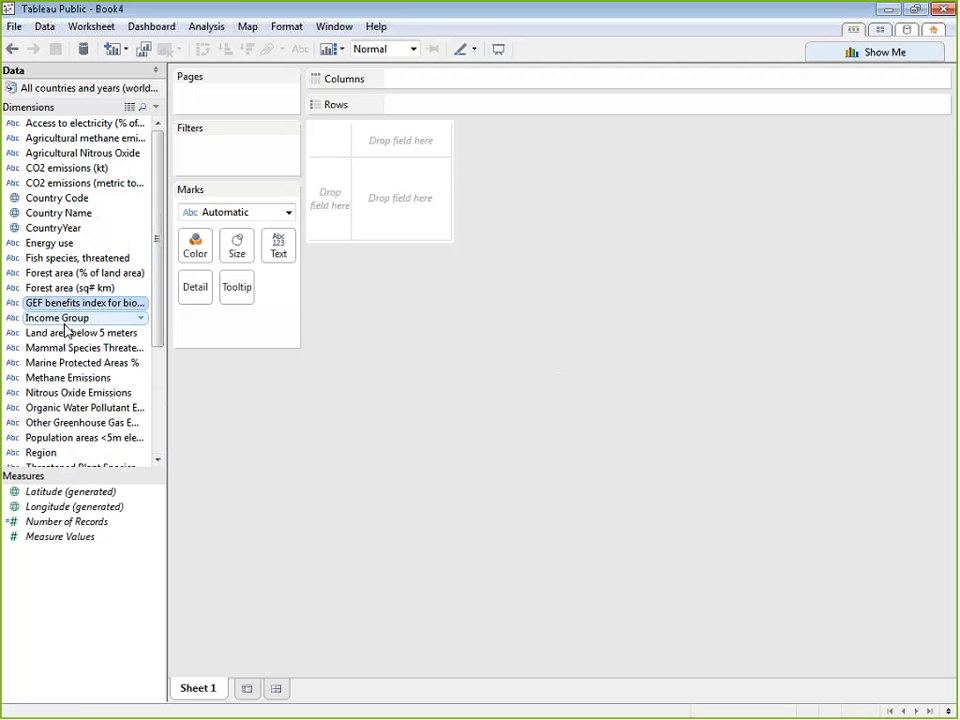
click(65, 320)
click(69, 364)
click(70, 394)
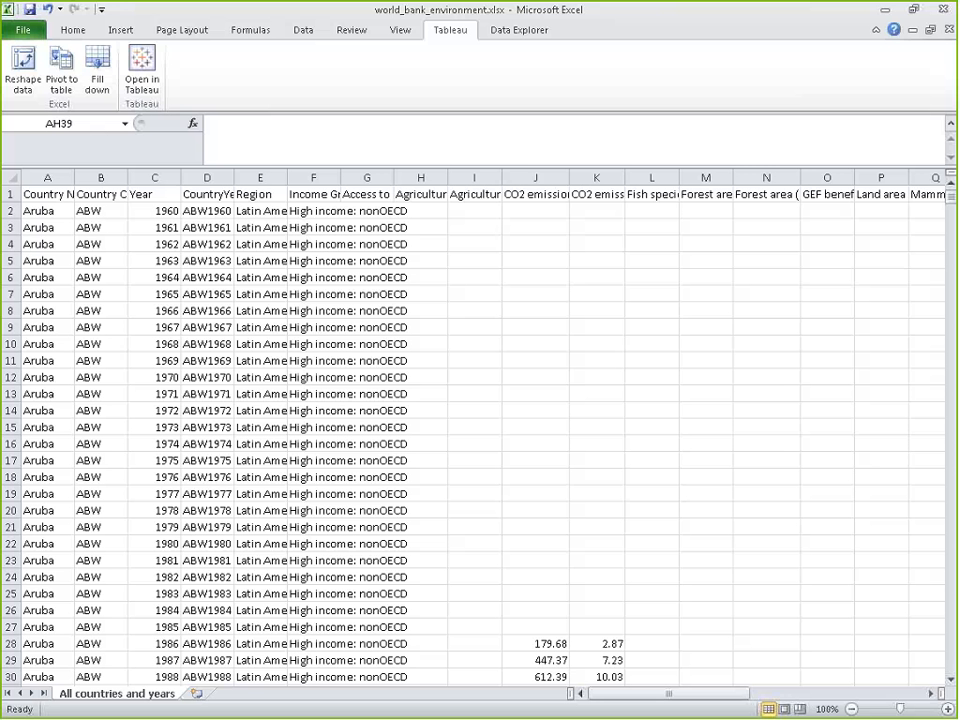
Switch to Excel to check the blank cells in world_bank_environment.xlsx, and return to Tableau Public
scroll(566, 415, down, 10)
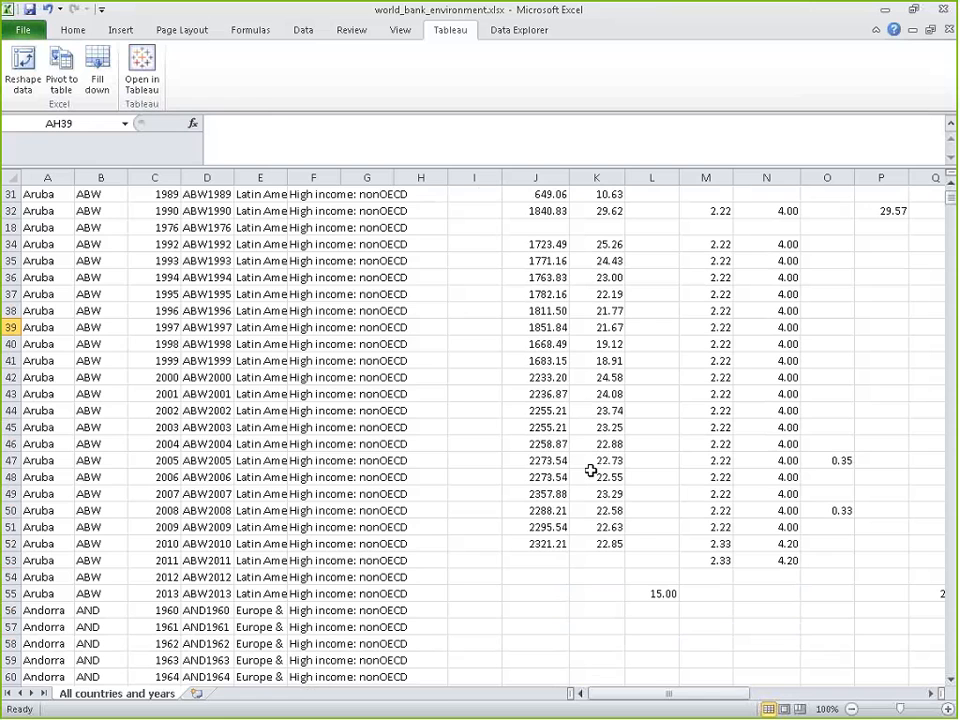
click(886, 13)
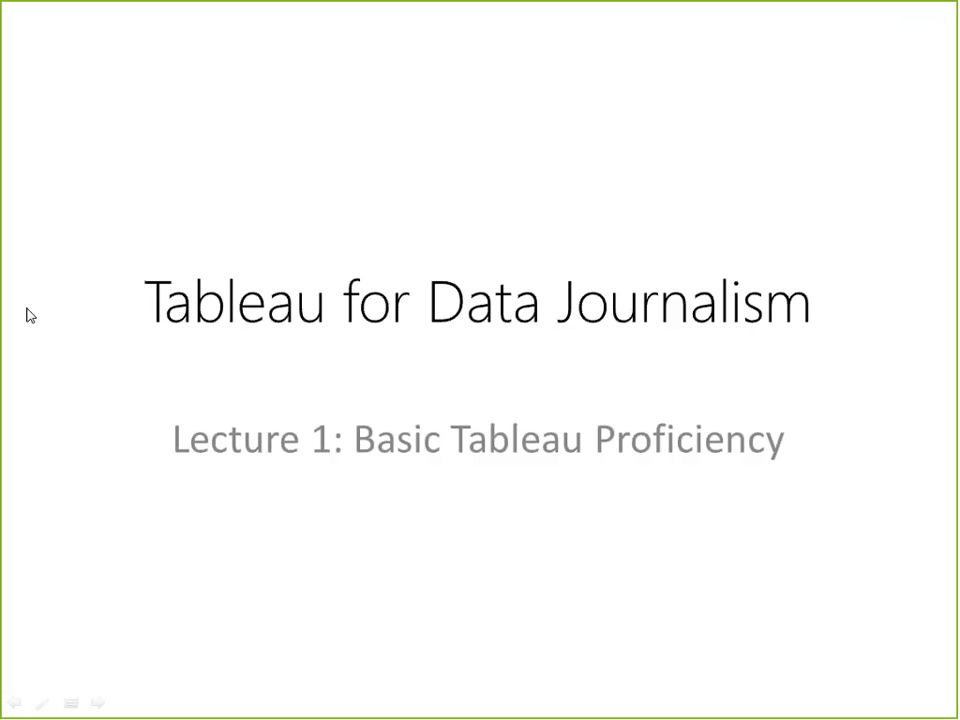
key(alt+Tab)
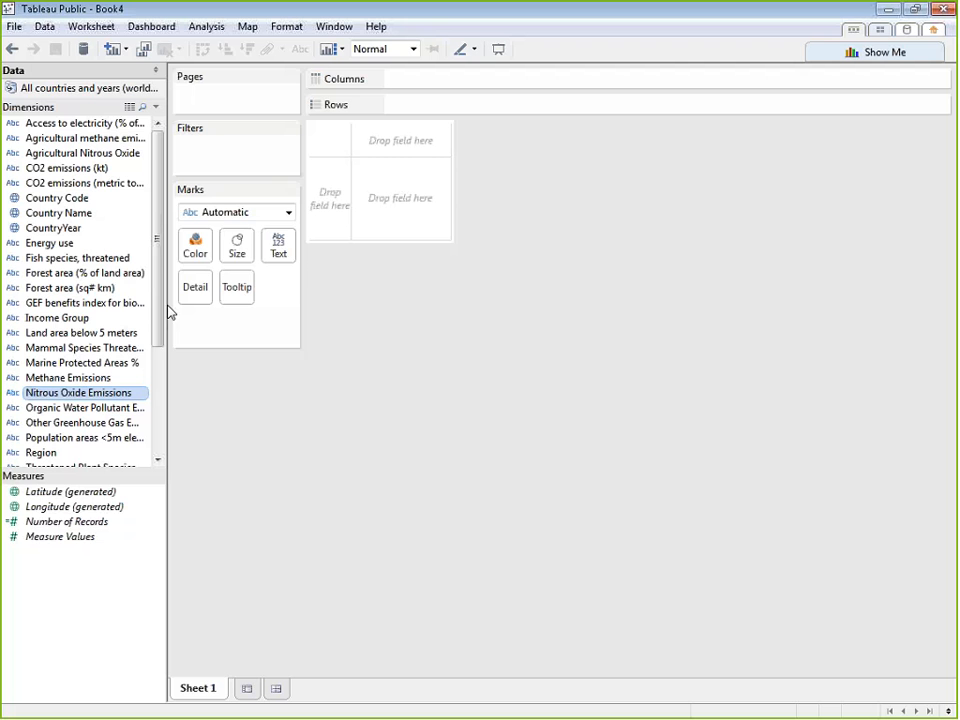
Change the data type of the Access to electricity field to Number
drag(161, 302, 174, 213)
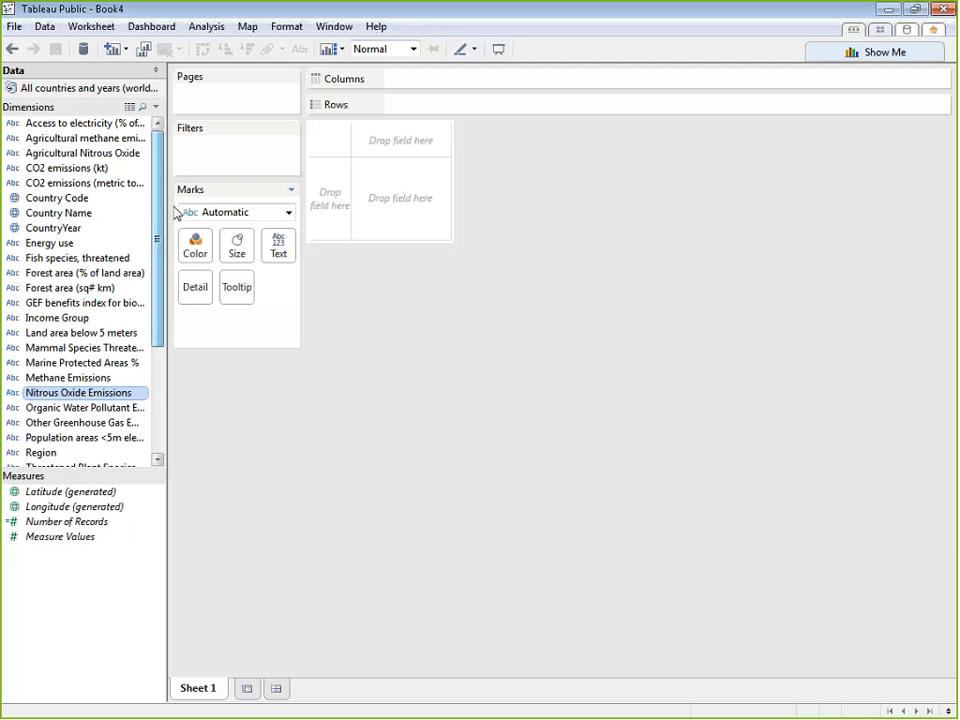
right_click(112, 126)
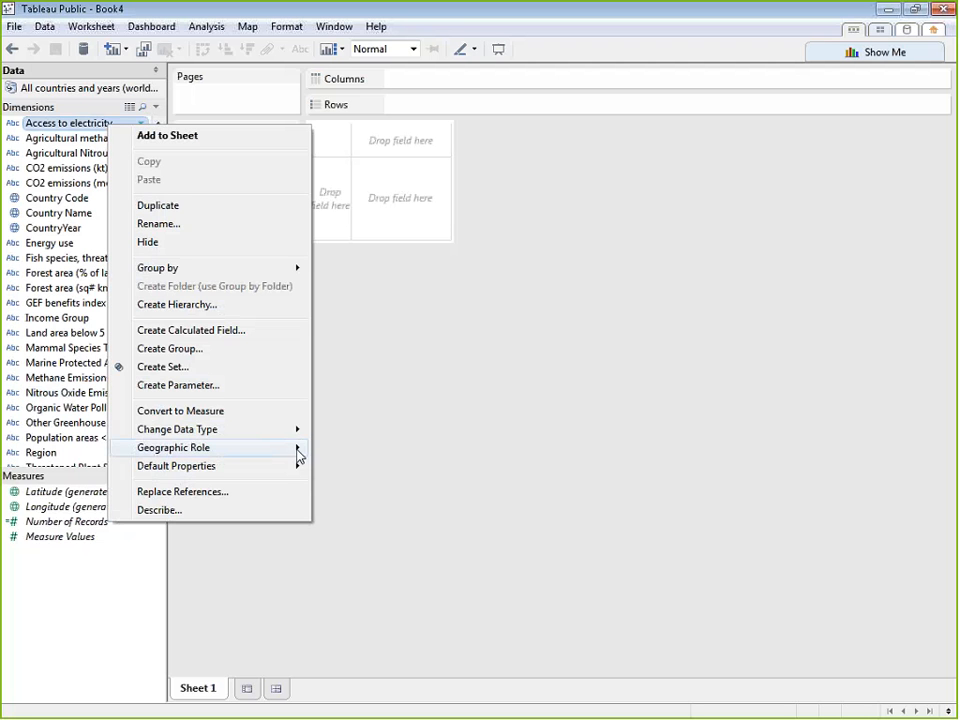
mouse_move(297, 432)
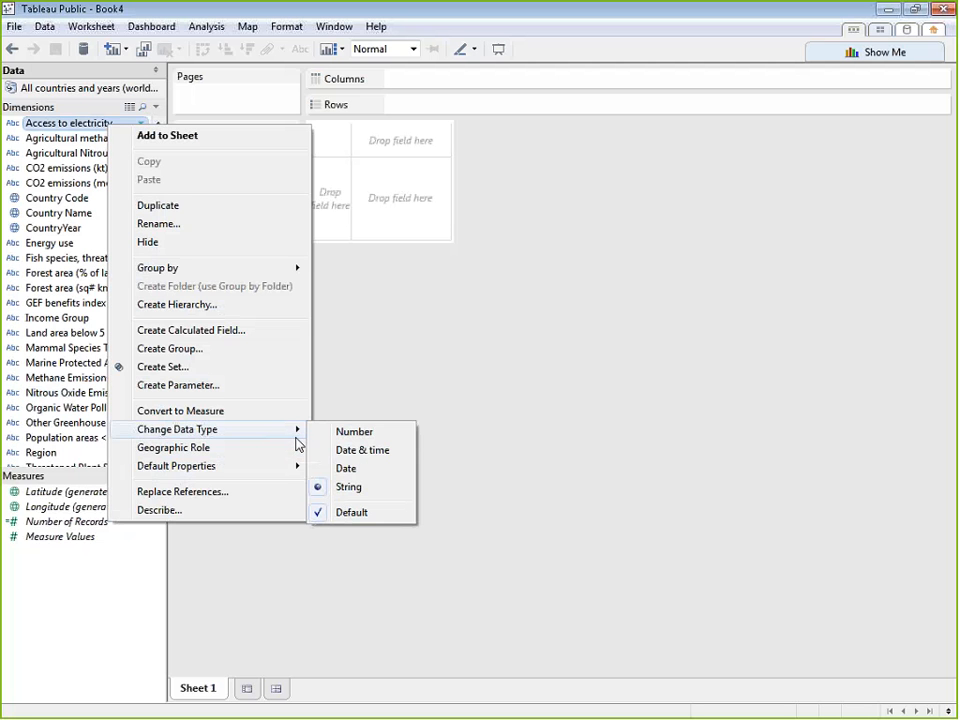
click(369, 438)
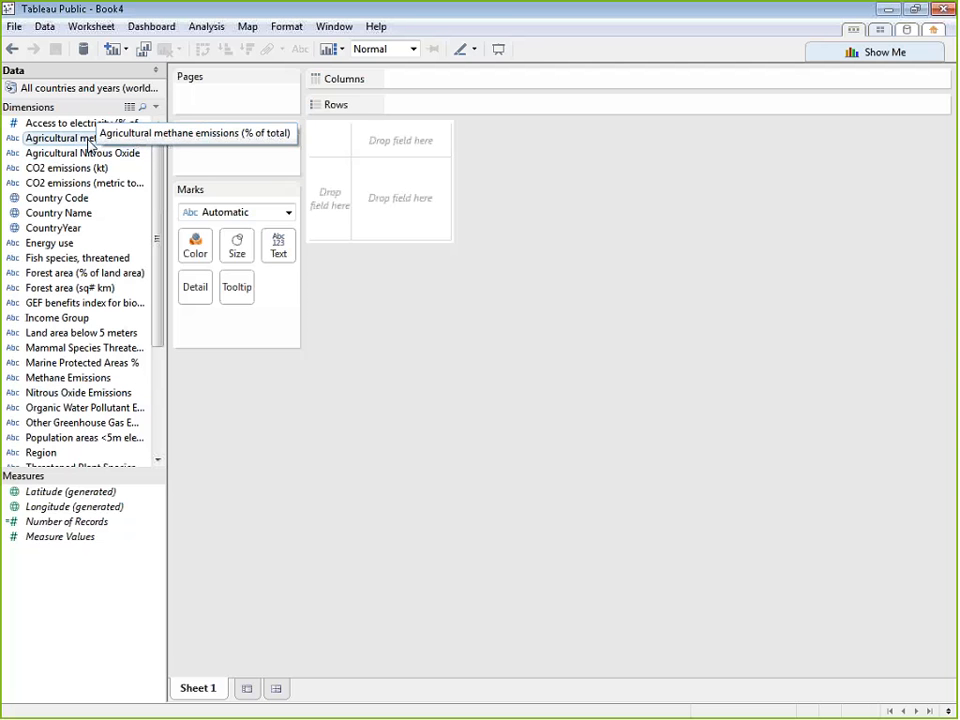
Change all indicator fields from Agricultural methane emissions through the Water Pollution fields to the Number data type, excluding the country fields, Income Group and Region
click(89, 140)
ctrl+click(81, 154)
ctrl+click(81, 166)
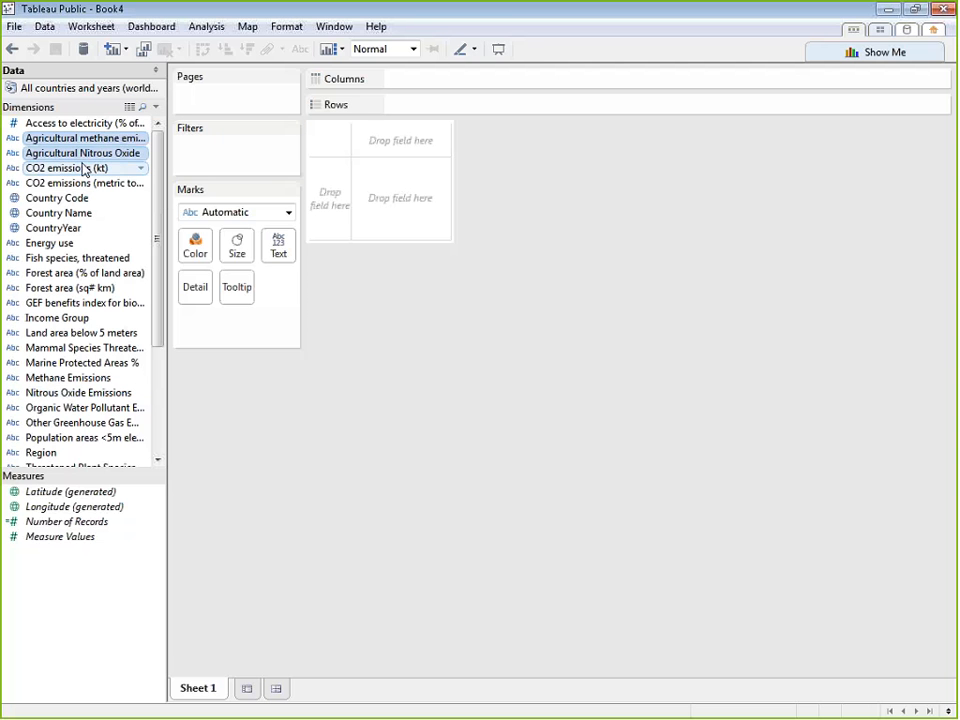
ctrl+click(86, 183)
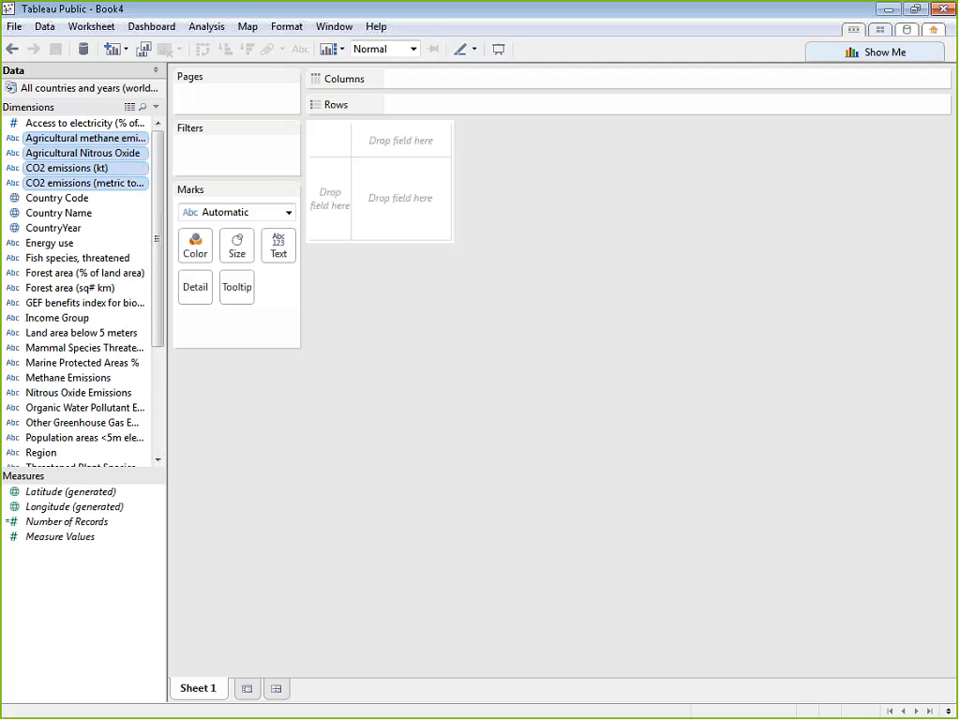
ctrl+click(80, 243)
ctrl+click(115, 259)
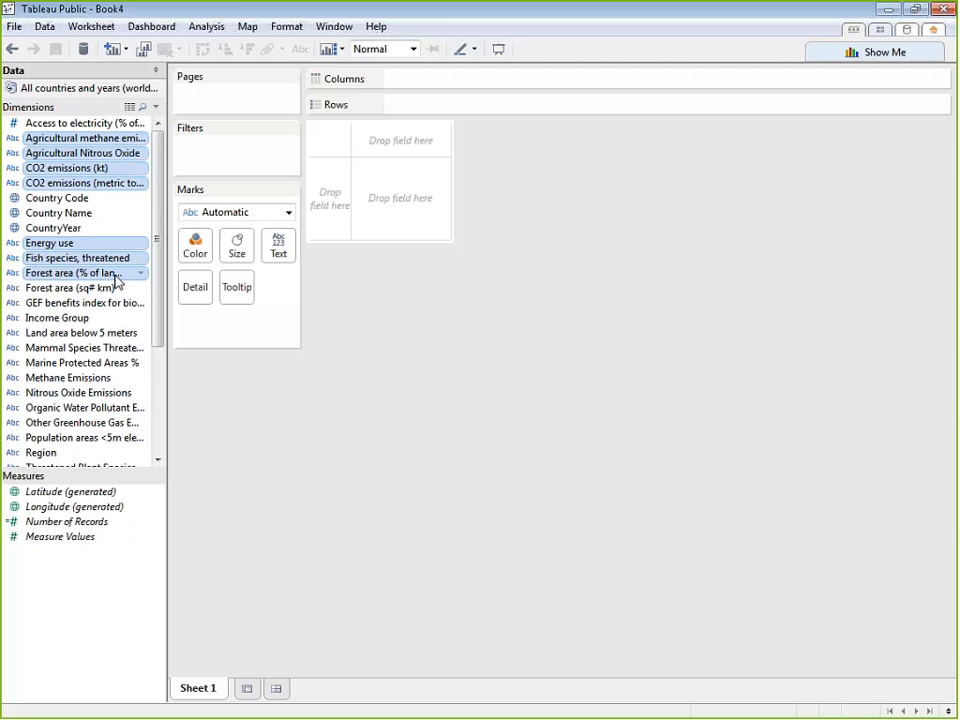
ctrl+click(105, 288)
ctrl+click(85, 303)
ctrl+click(66, 319)
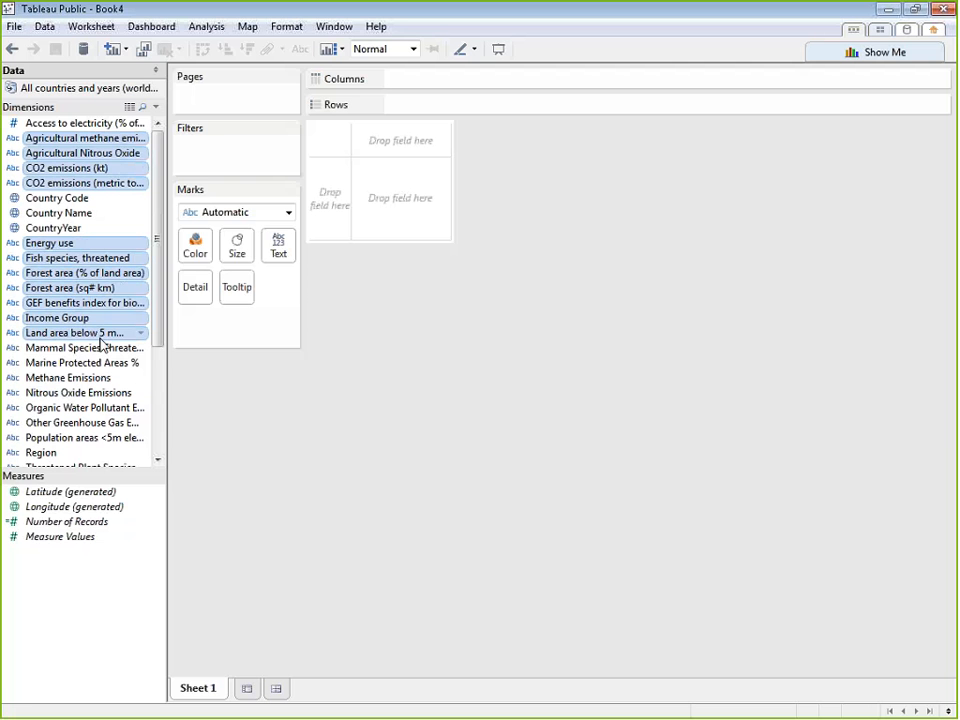
ctrl+click(116, 320)
ctrl+click(98, 349)
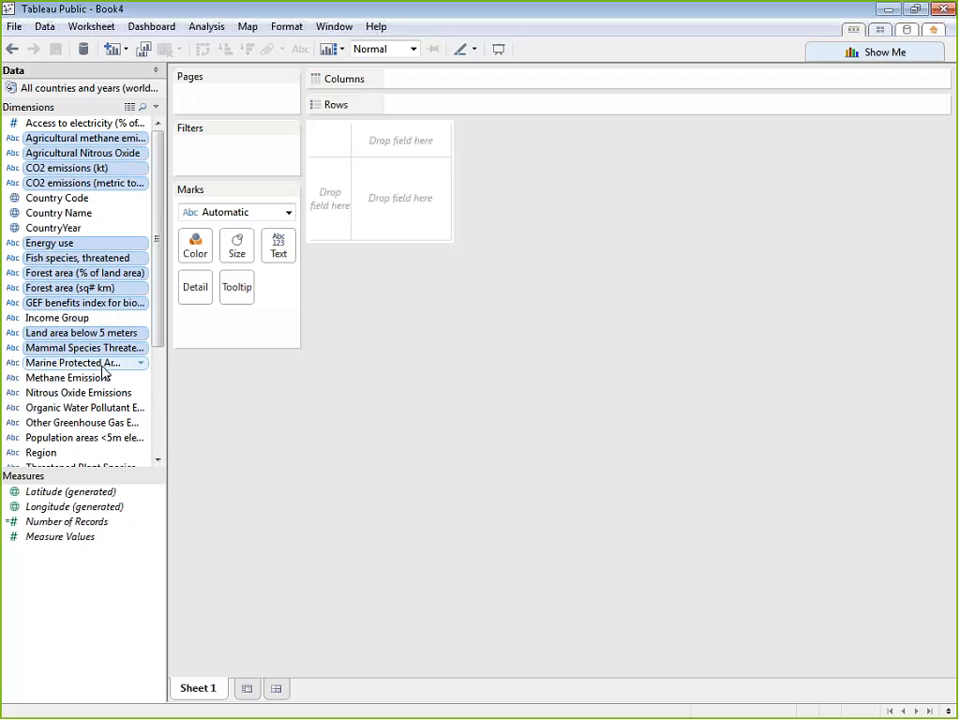
ctrl+click(100, 409)
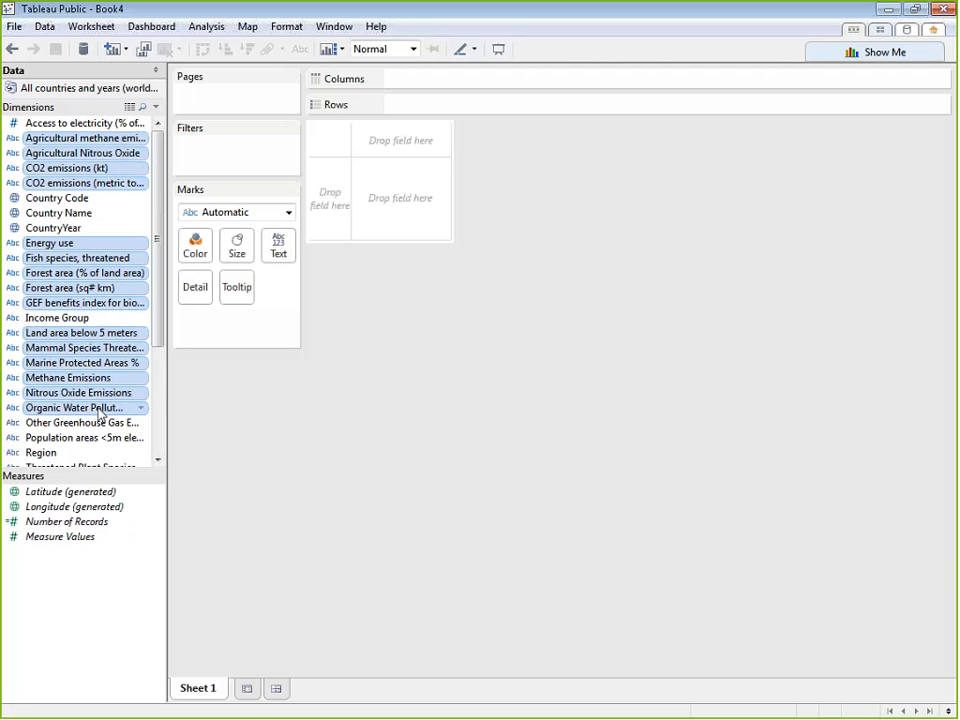
ctrl+click(102, 423)
drag(158, 340, 157, 445)
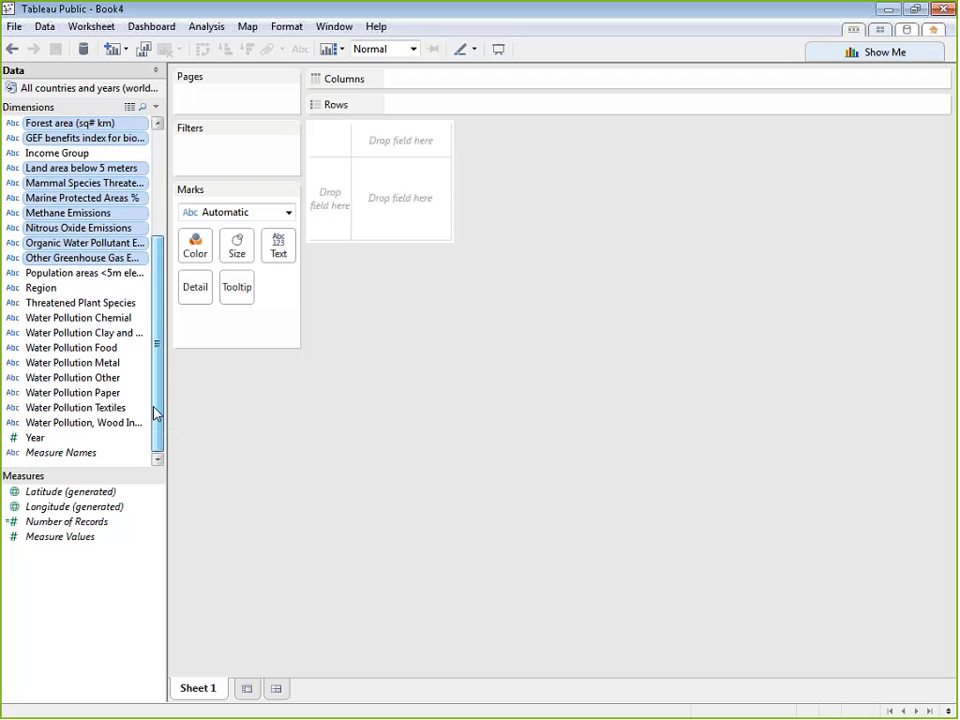
ctrl+click(118, 273)
ctrl+click(111, 303)
ctrl+click(113, 318)
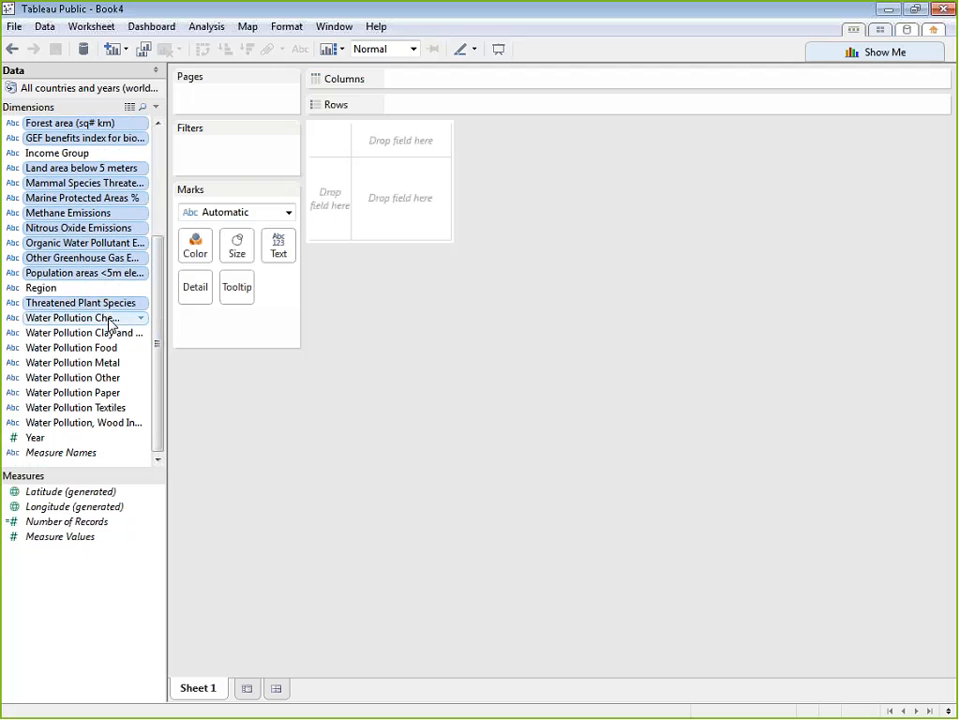
ctrl+click(111, 333)
ctrl+click(110, 347)
ctrl+click(108, 362)
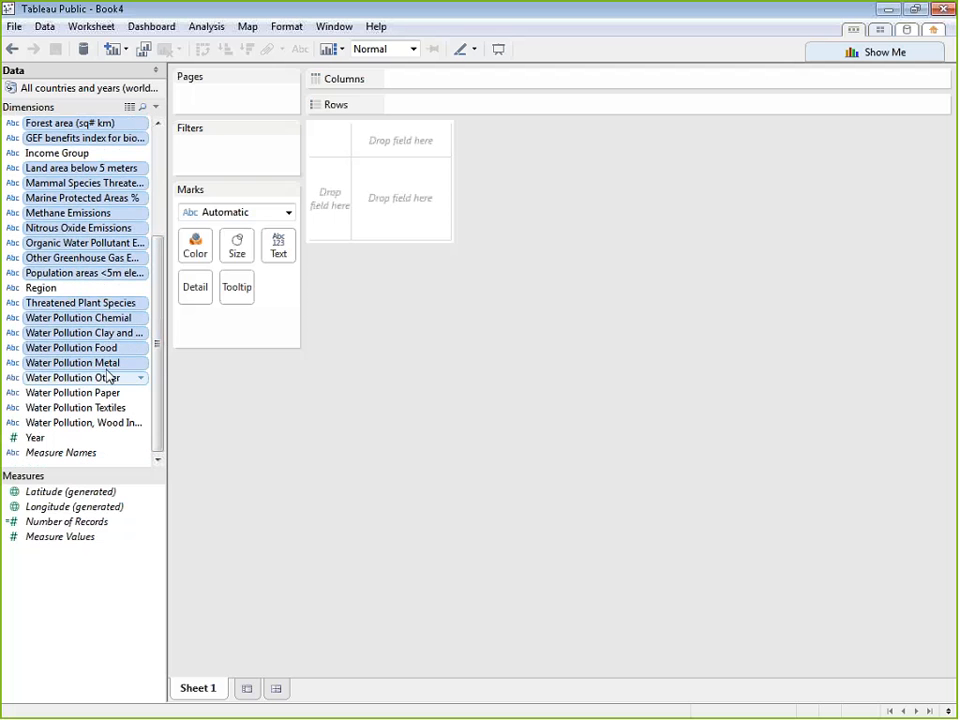
ctrl+click(108, 377)
ctrl+click(108, 392)
ctrl+click(110, 407)
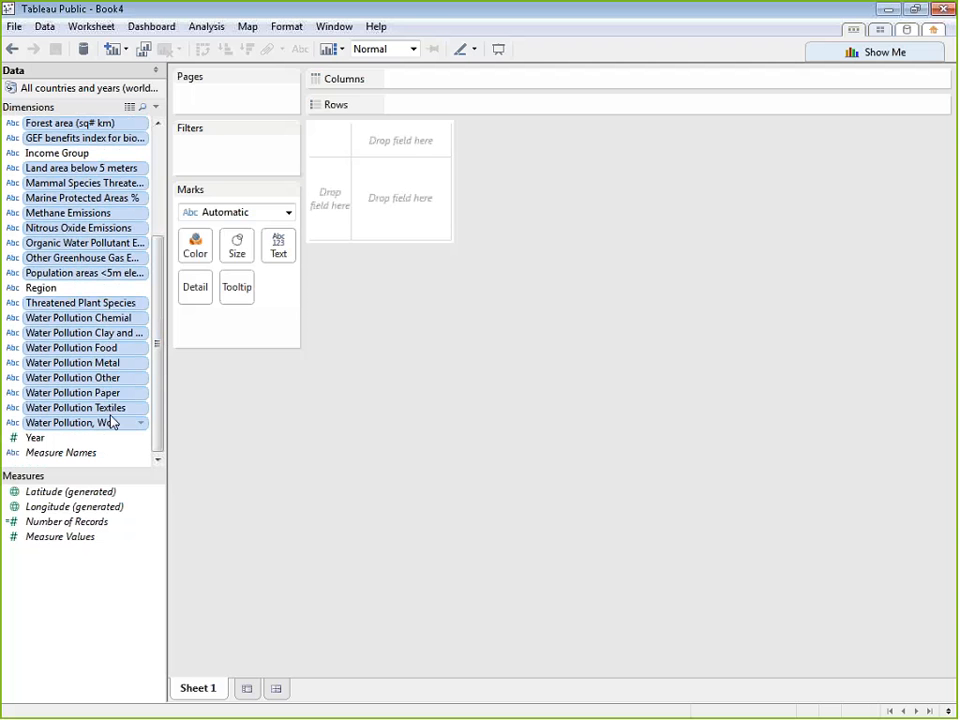
right_click(112, 423)
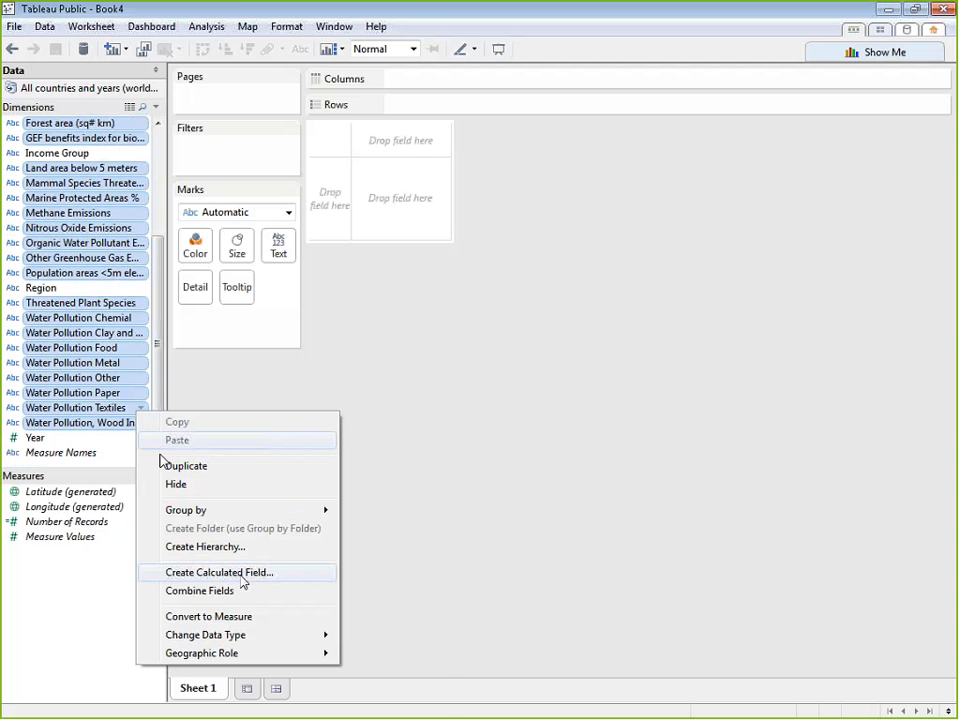
mouse_move(275, 634)
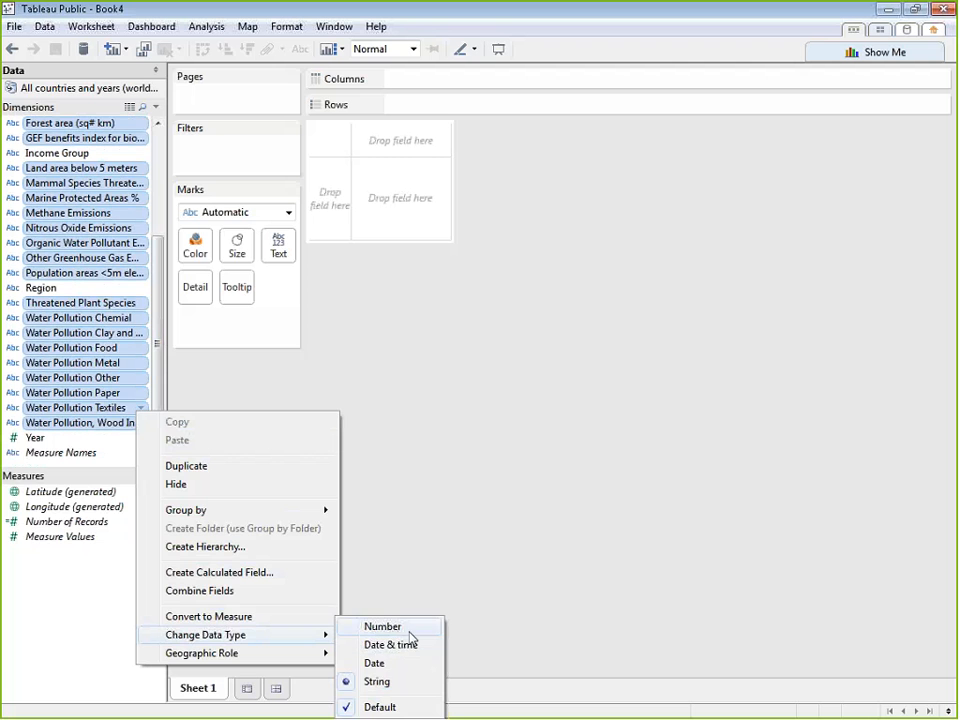
click(409, 631)
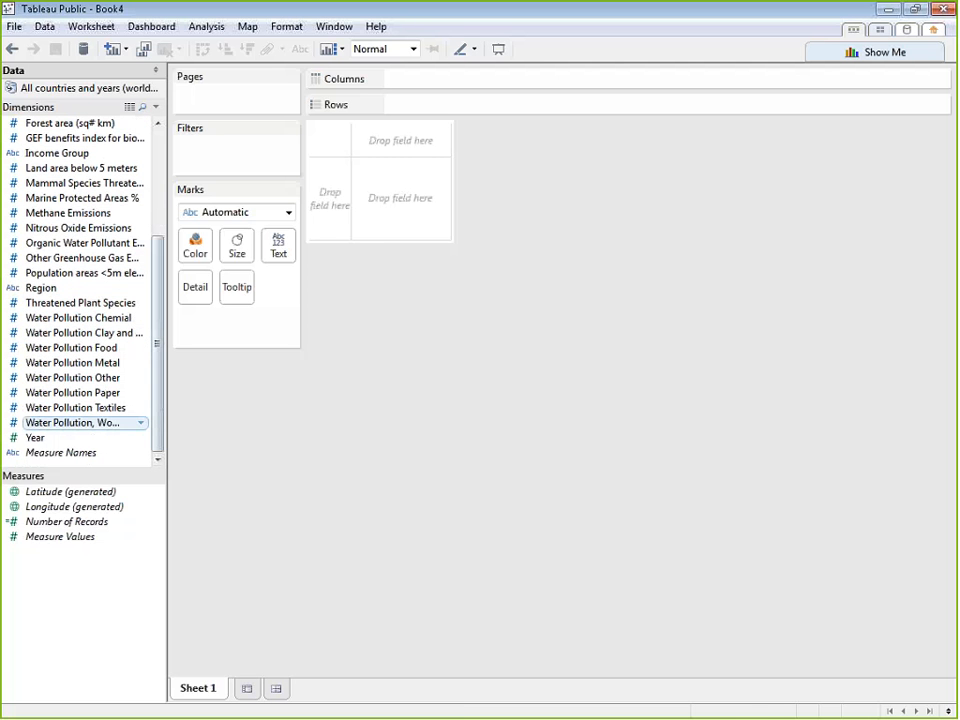
Move Threatened Plant Species and all the Water Pollution fields from Dimensions to Measures
double_click(106, 303)
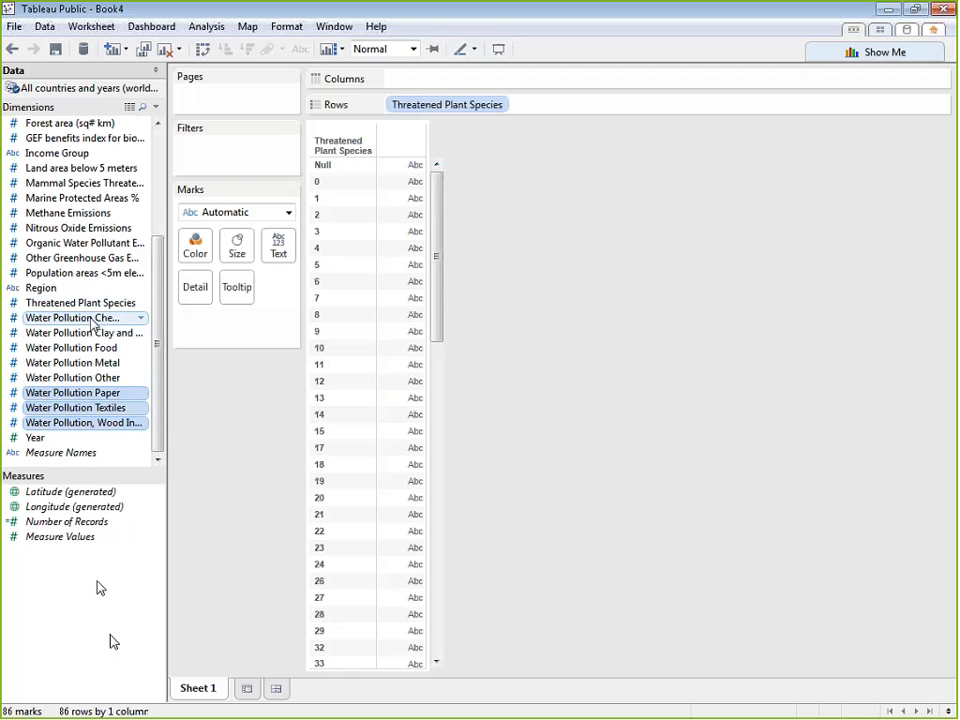
shift+click(101, 308)
drag(101, 311, 96, 598)
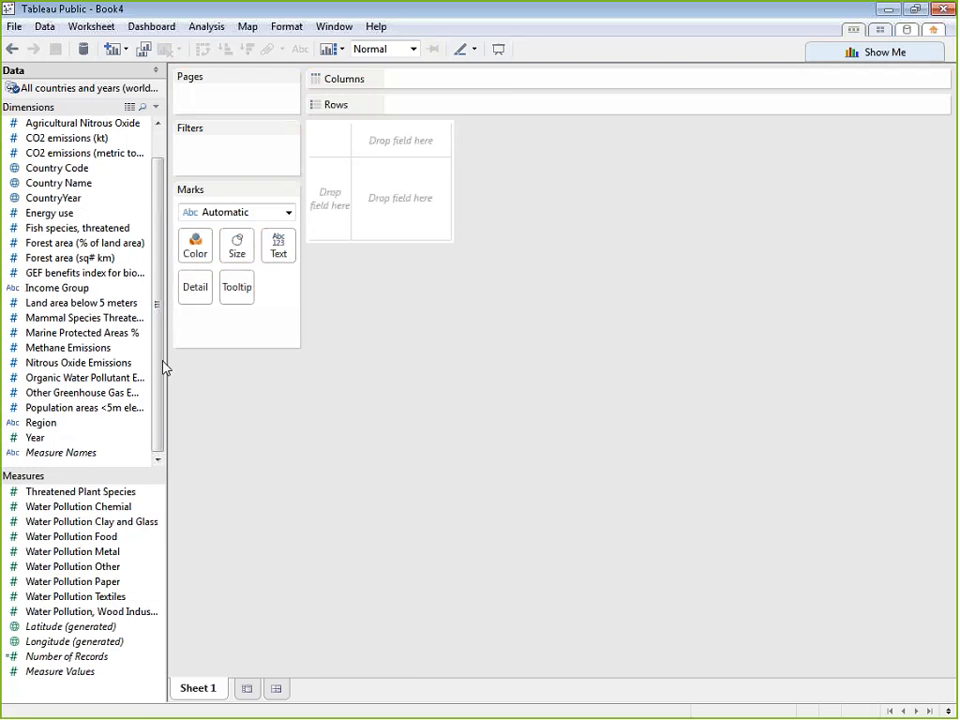
Try to move the fields from Land area below 5 meters through Population areas <5m elevation from Dimensions to Measures
shift+click(65, 305)
double_click(65, 305)
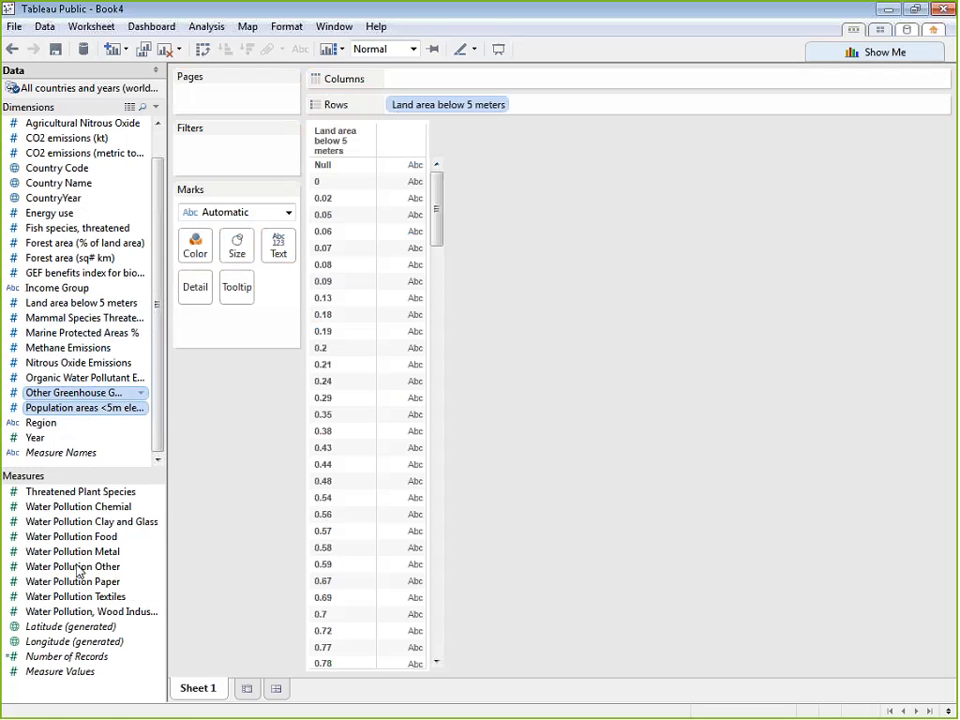
ctrl+click(78, 364)
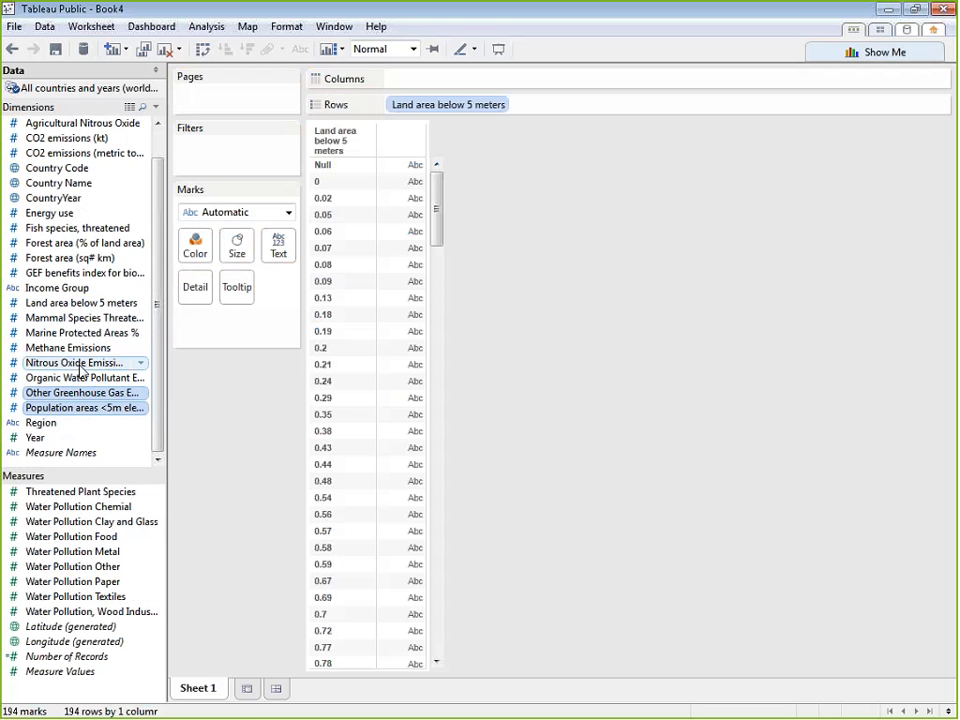
shift+click(85, 307)
shift+click(86, 314)
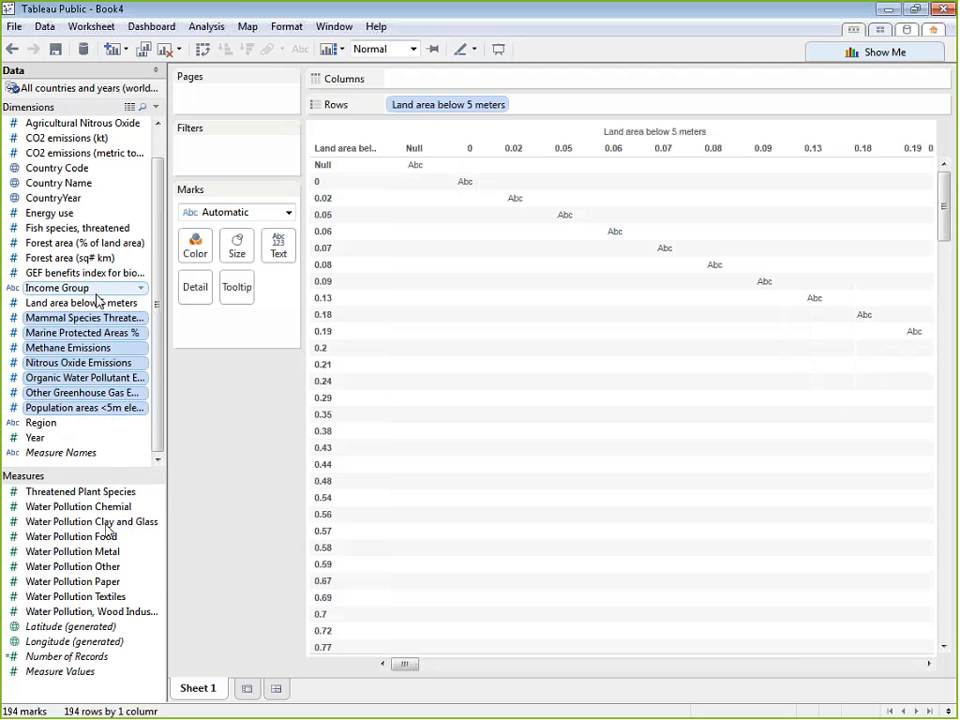
drag(97, 302, 121, 545)
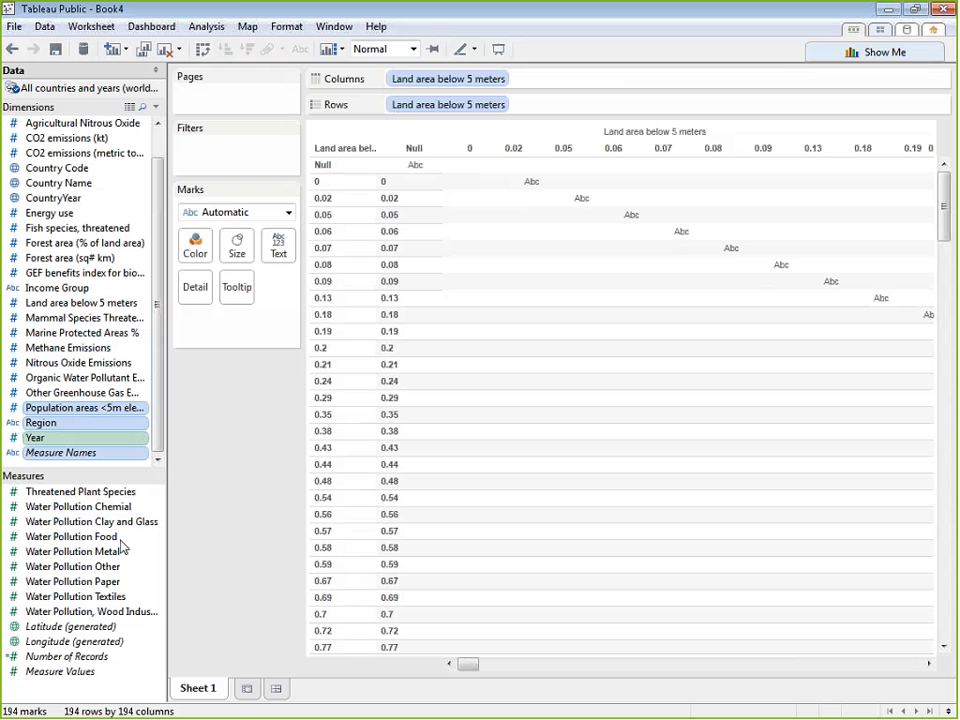
click(107, 409)
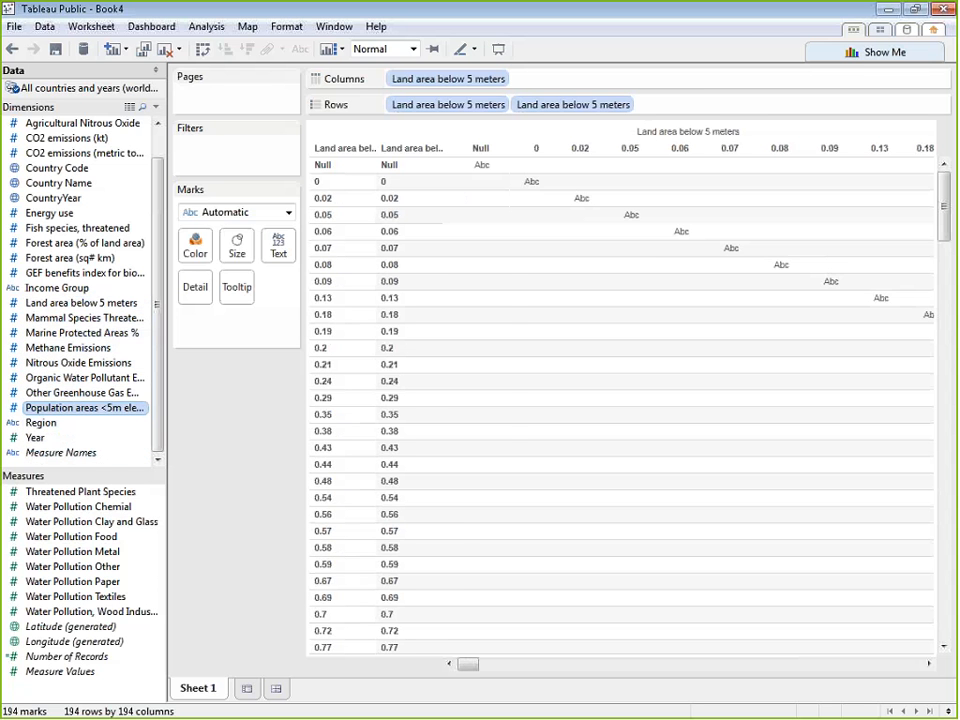
shift+double_click(95, 307)
drag(95, 307, 93, 535)
Move Population areas <5m elevation and the fields from Land area below 5 meters through Other Greenhouse Gas Emissions to Measures
drag(91, 411, 95, 485)
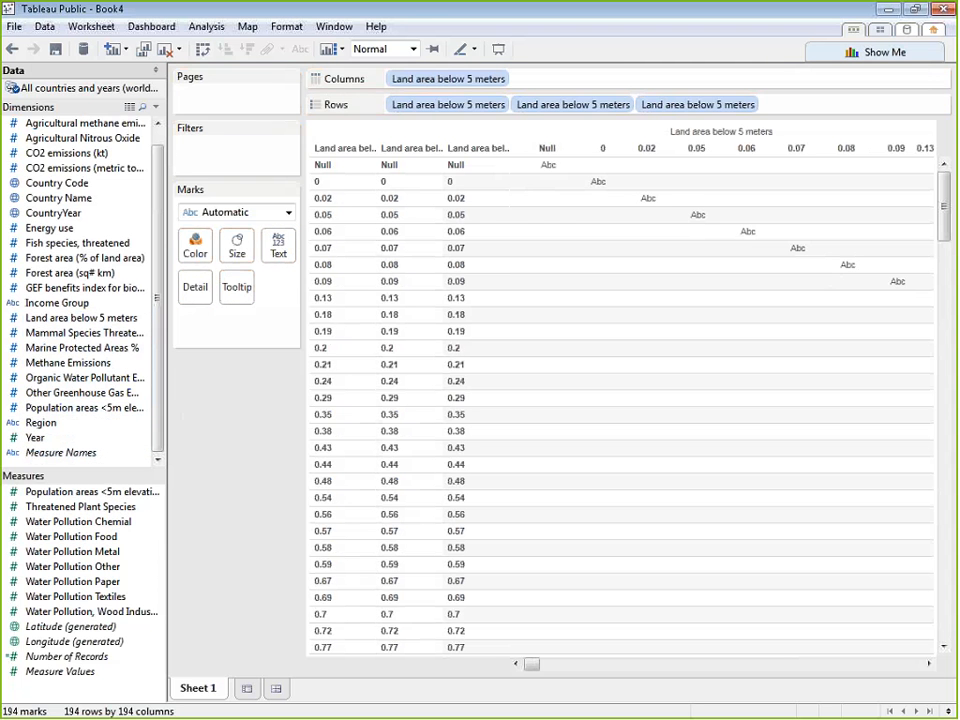
ctrl+click(100, 320)
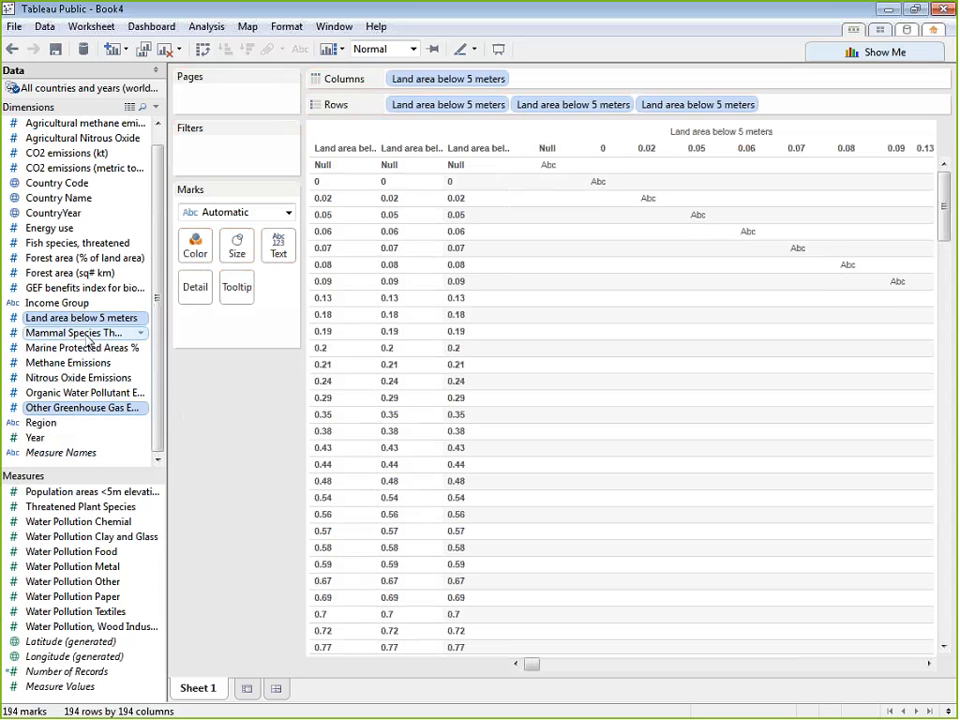
ctrl+click(88, 335)
ctrl+click(85, 348)
ctrl+click(80, 363)
ctrl+click(77, 378)
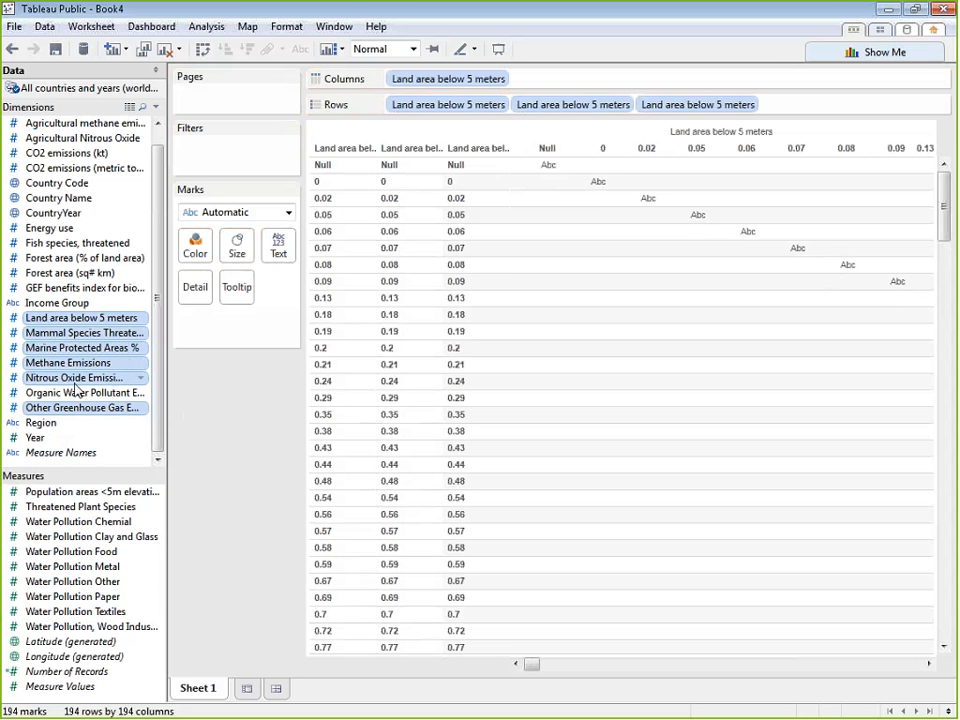
ctrl+click(76, 395)
drag(76, 396, 82, 548)
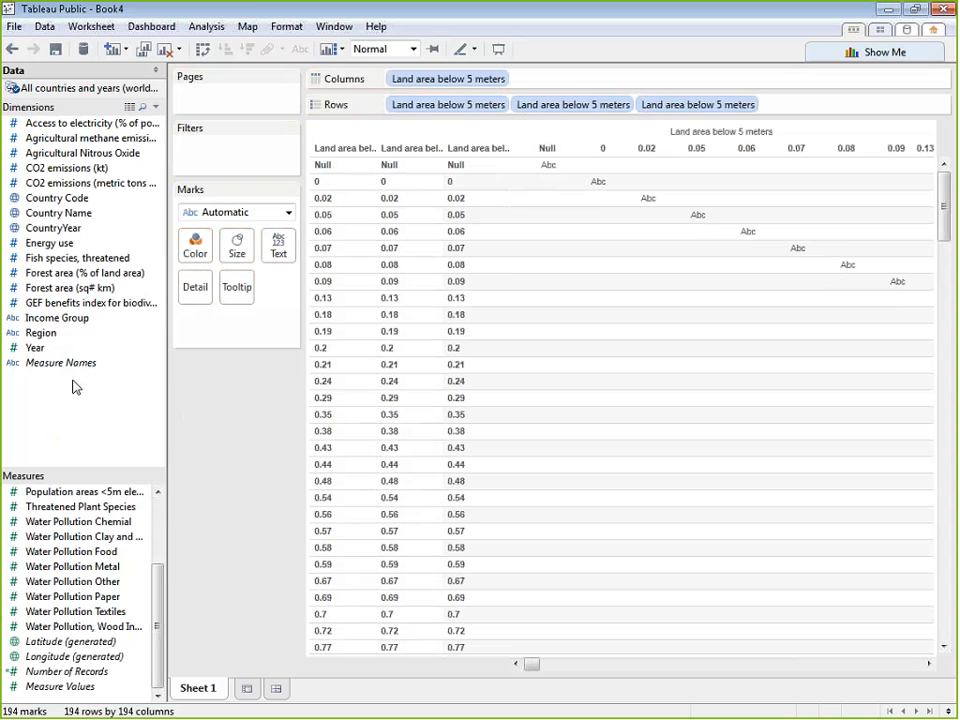
Try to move the fields from Energy use through GEF benefits index for biodiversity to Measures
click(62, 303)
ctrl+click(62, 288)
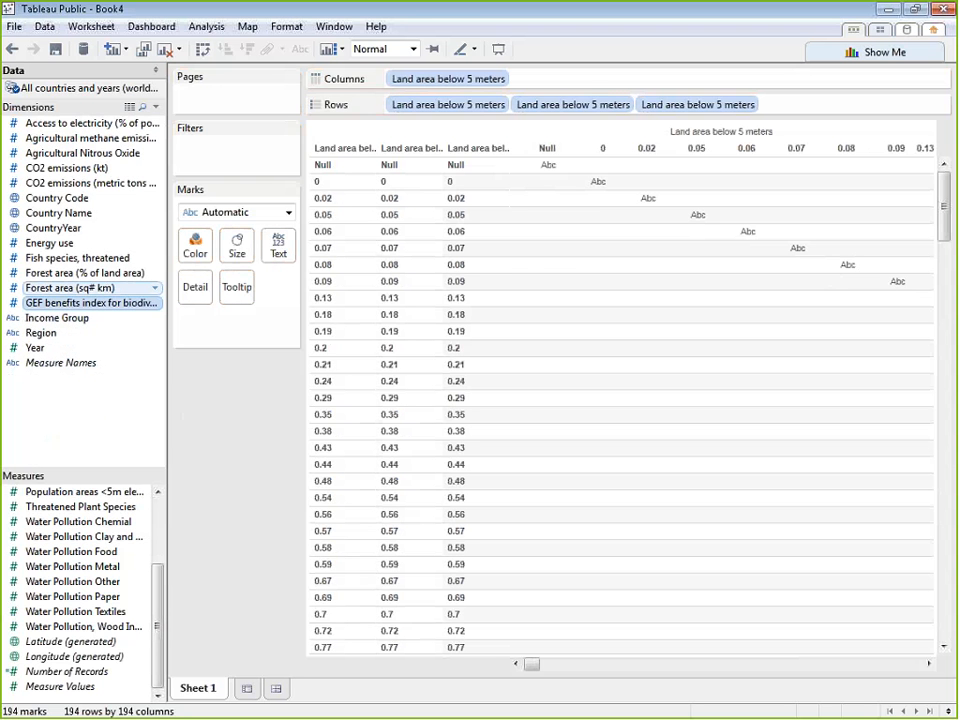
ctrl+click(62, 273)
ctrl+click(63, 258)
ctrl+click(63, 245)
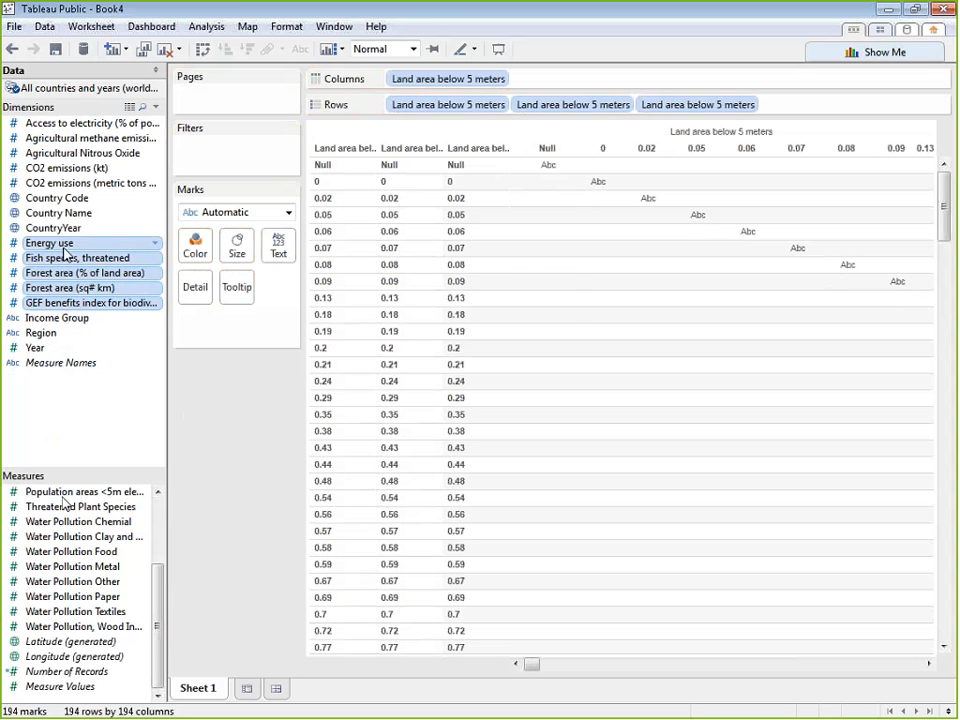
double_click(63, 246)
click(43, 305)
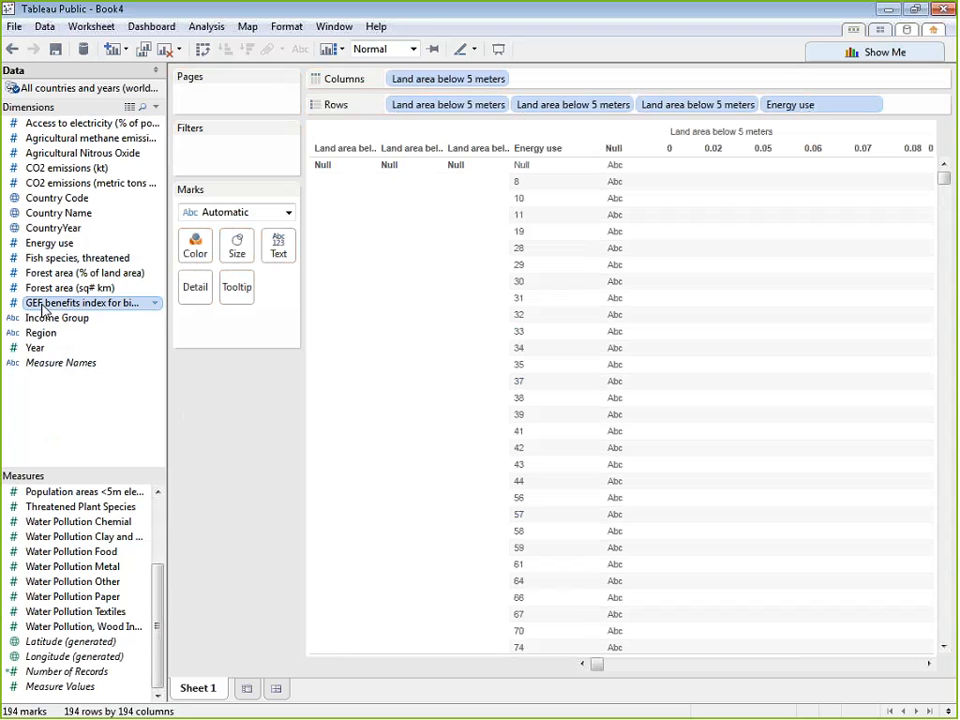
ctrl+click(43, 288)
ctrl+click(42, 273)
ctrl+click(41, 258)
ctrl+click(40, 245)
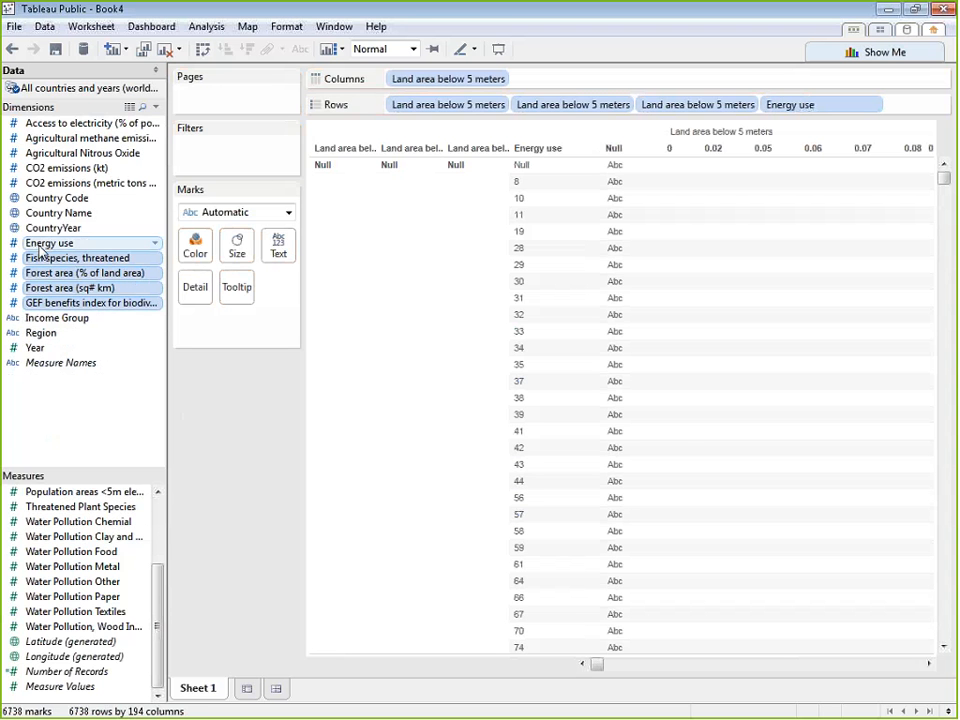
ctrl+double_click(40, 246)
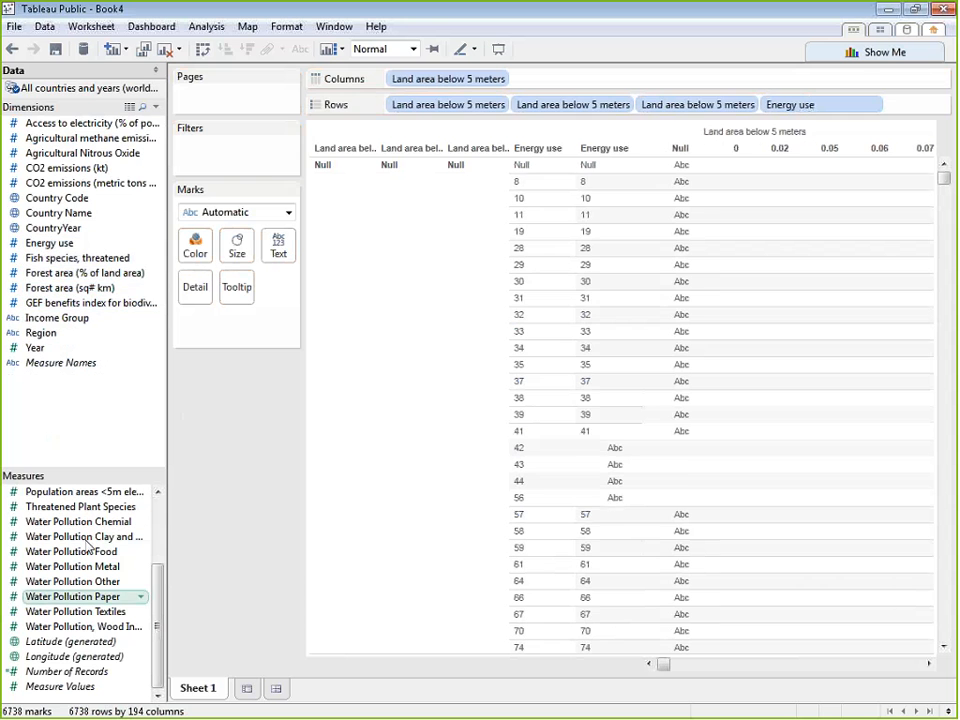
Move Energy use, Fish species threatened, both Forest area fields and GEF benefits index for biodiversity from Dimensions to Measures
click(60, 303)
ctrl+click(65, 288)
ctrl+click(75, 273)
ctrl+click(50, 258)
ctrl+click(46, 245)
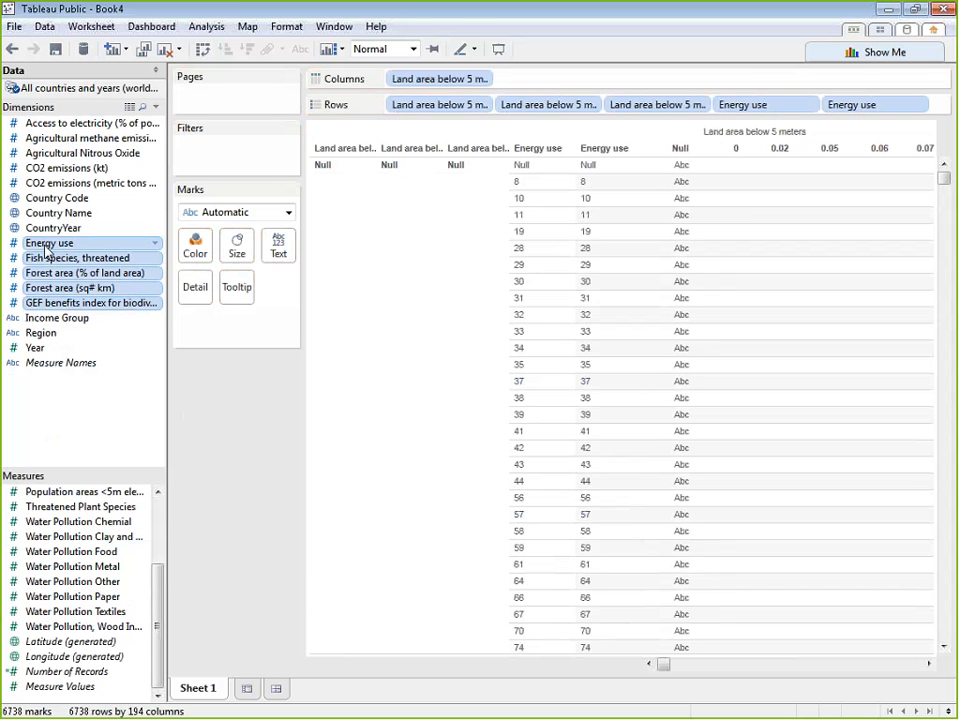
drag(45, 246, 60, 548)
Move the fields from Access to electricity through CO2 emissions (metric tons) from Dimensions to Measures
click(66, 185)
shift+click(68, 126)
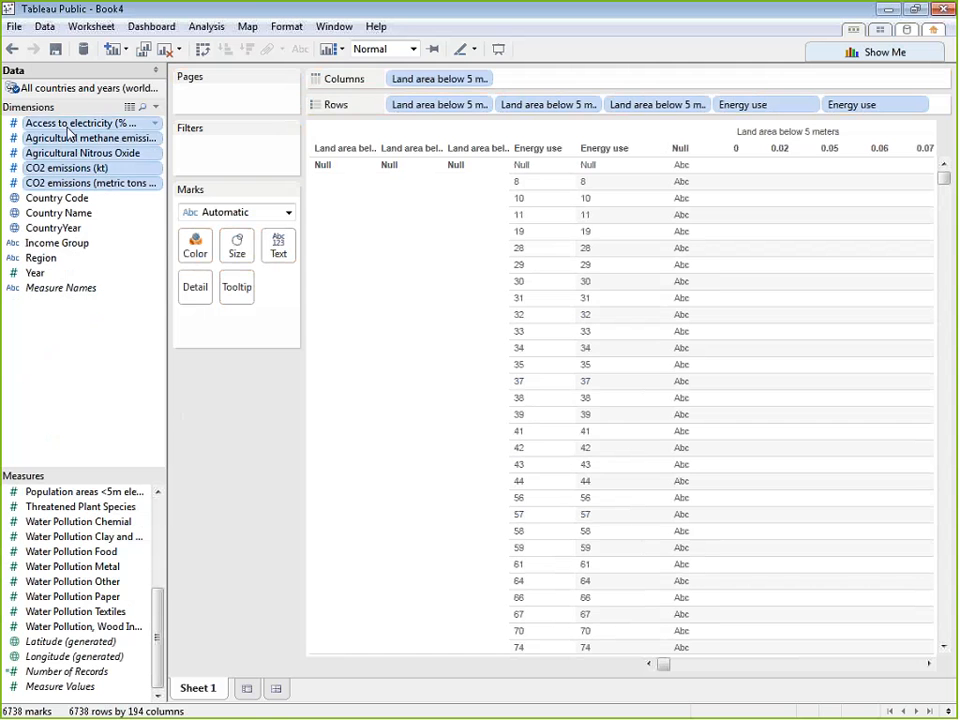
drag(68, 126, 62, 548)
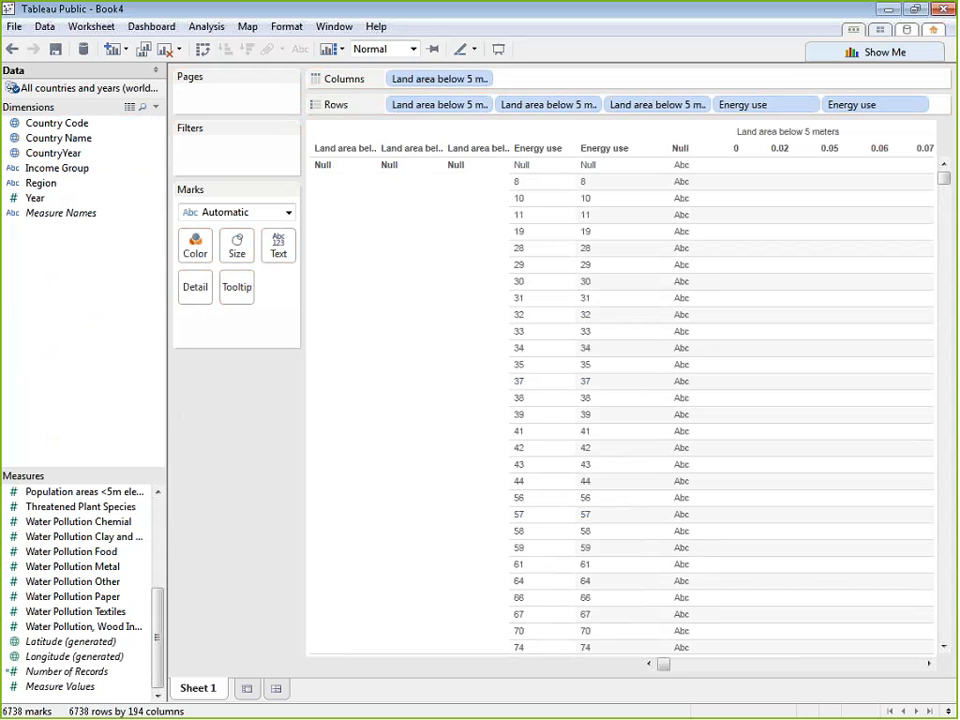
Remove all Land area below 5 meters and Energy use fields from Columns and Rows to empty the sheet
drag(438, 80, 286, 362)
drag(438, 110, 178, 216)
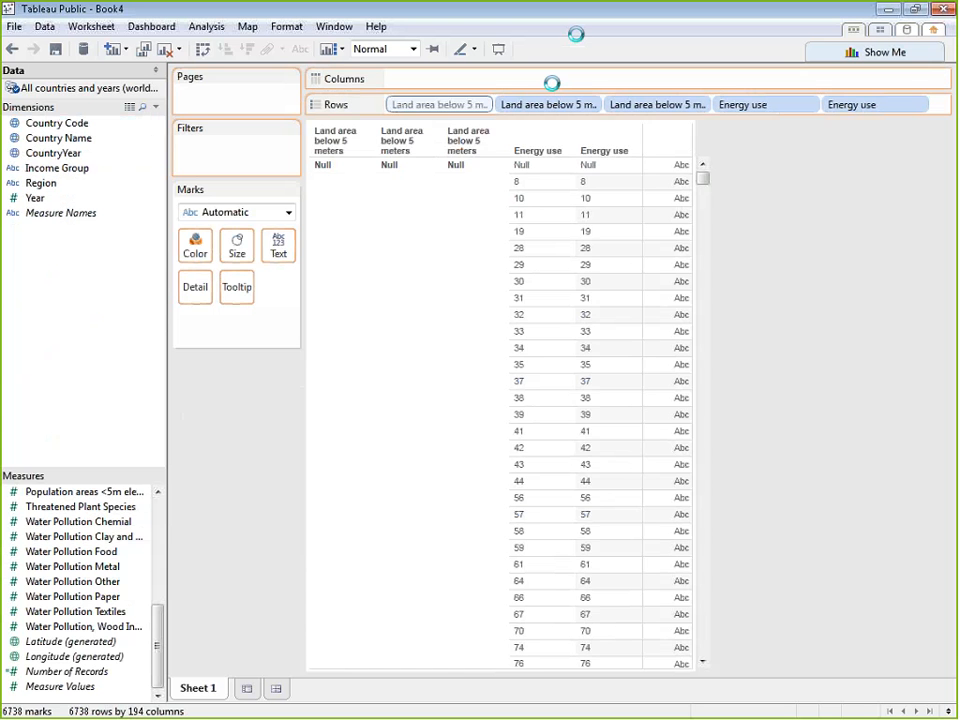
drag(822, 107, 795, 150)
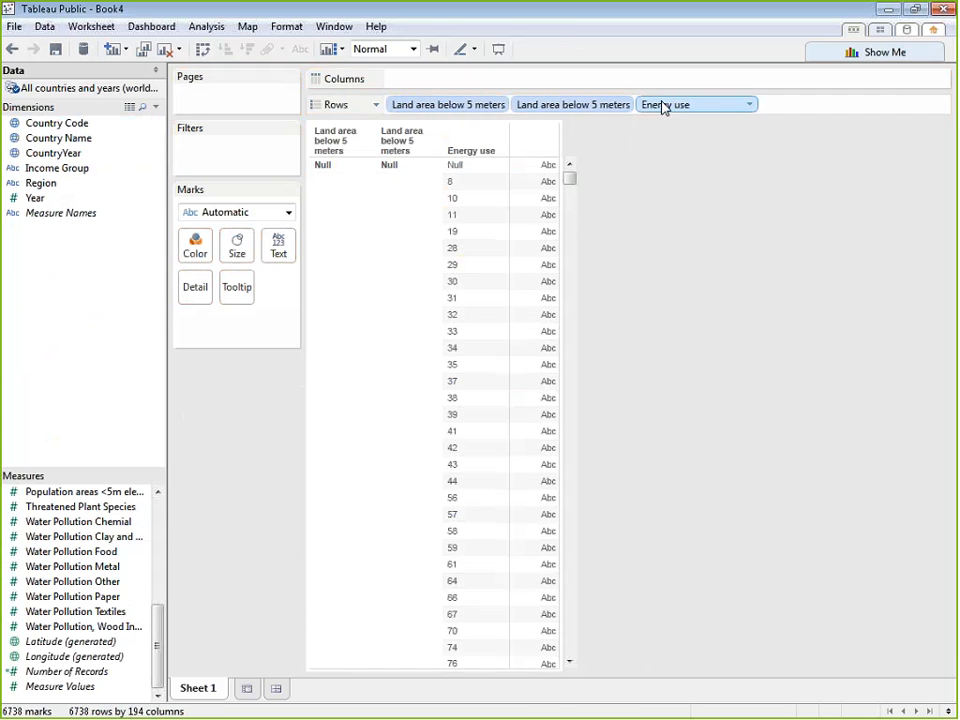
drag(662, 105, 656, 168)
drag(578, 106, 586, 157)
drag(505, 106, 559, 225)
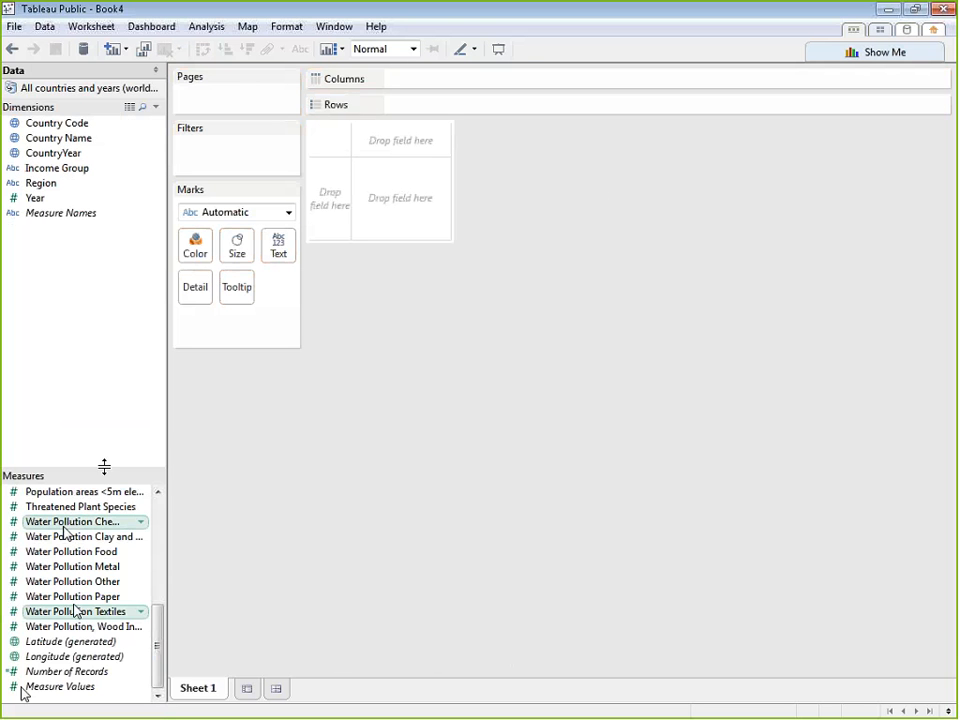
Enlarge the Measures area of the field list and show its fields from Access to electricity onward
drag(102, 465, 113, 281)
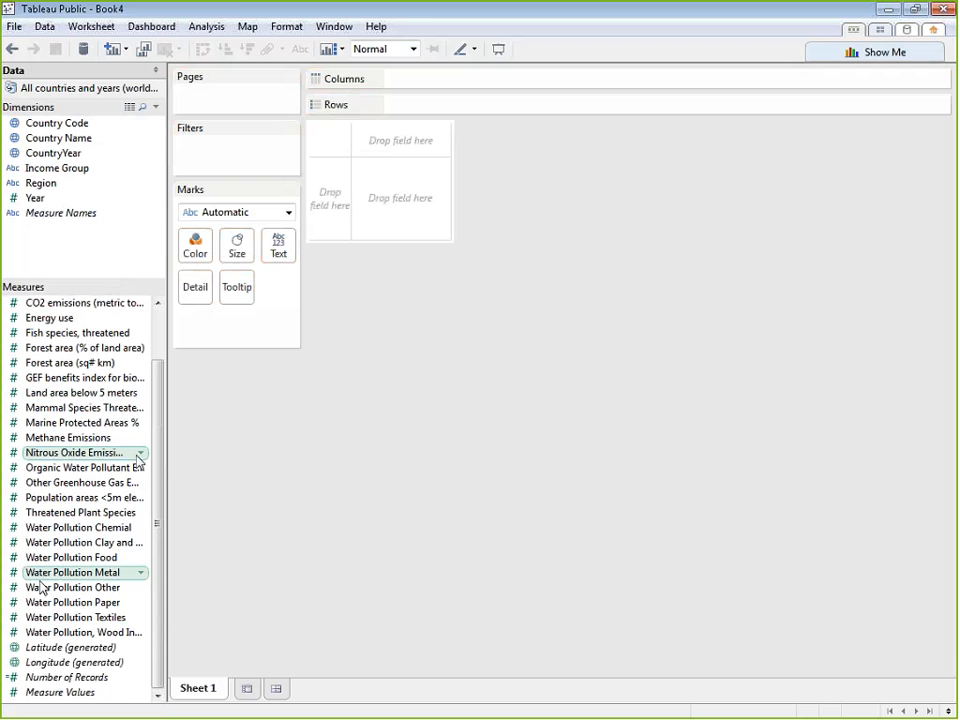
drag(154, 615, 156, 454)
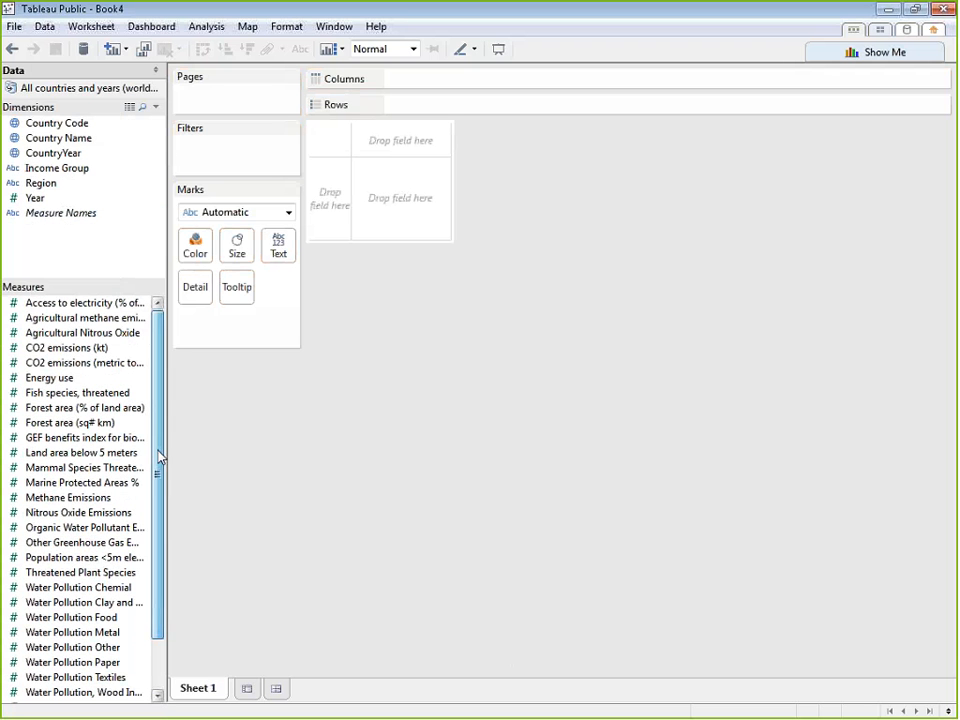
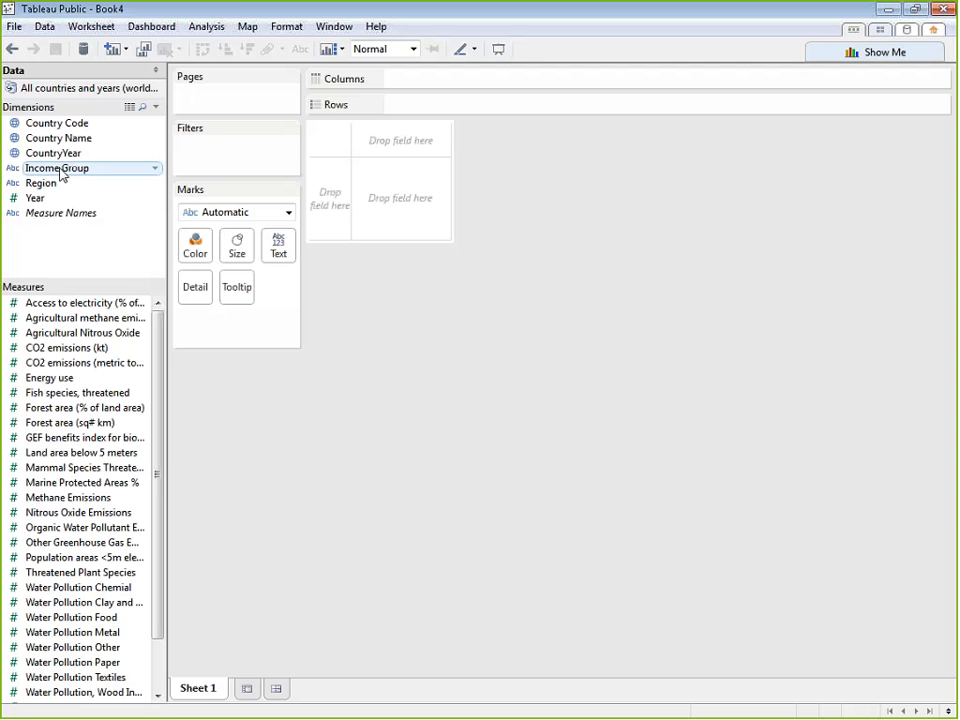
Place Country Name on Rows, look through the list of countries, and remove the field from the sheet again
drag(62, 175, 460, 538)
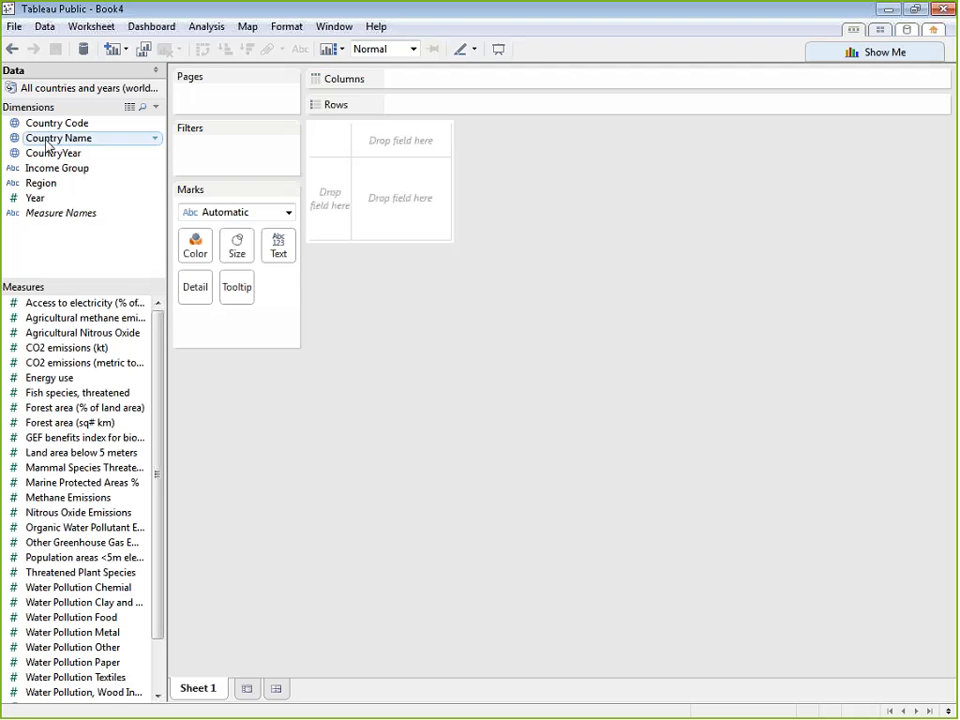
drag(46, 146, 452, 109)
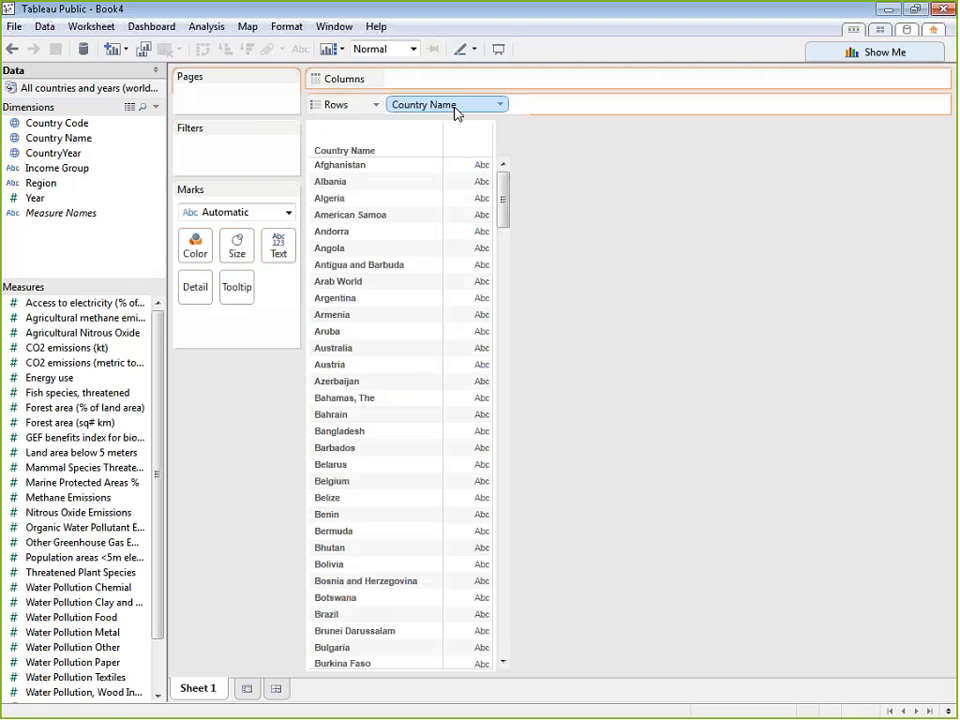
scroll(386, 199, down, 20)
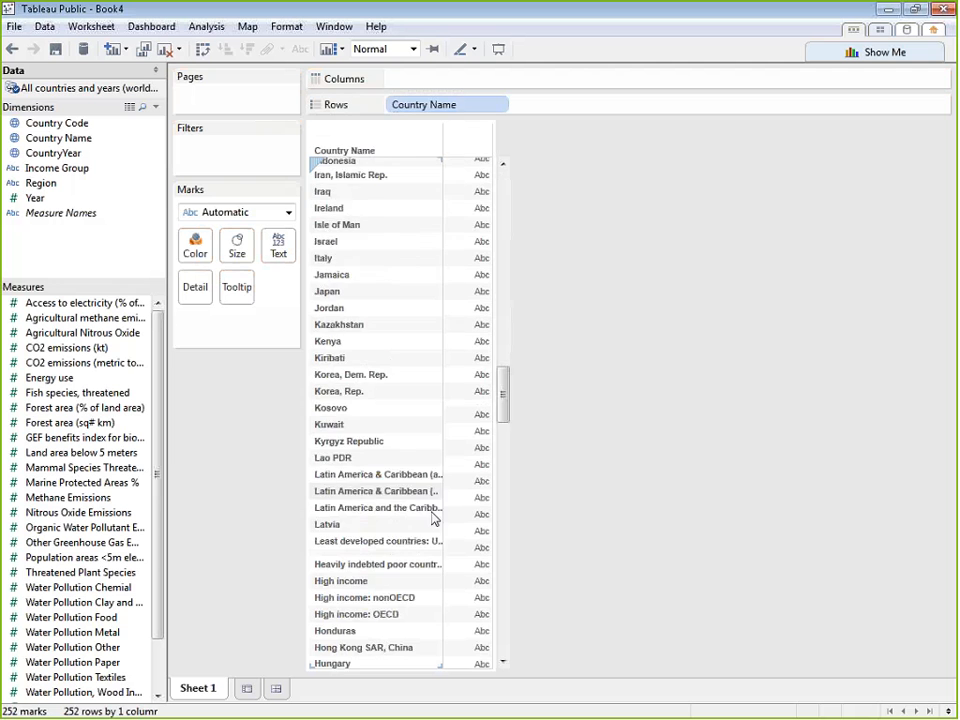
scroll(419, 461, down, 15)
drag(450, 104, 680, 213)
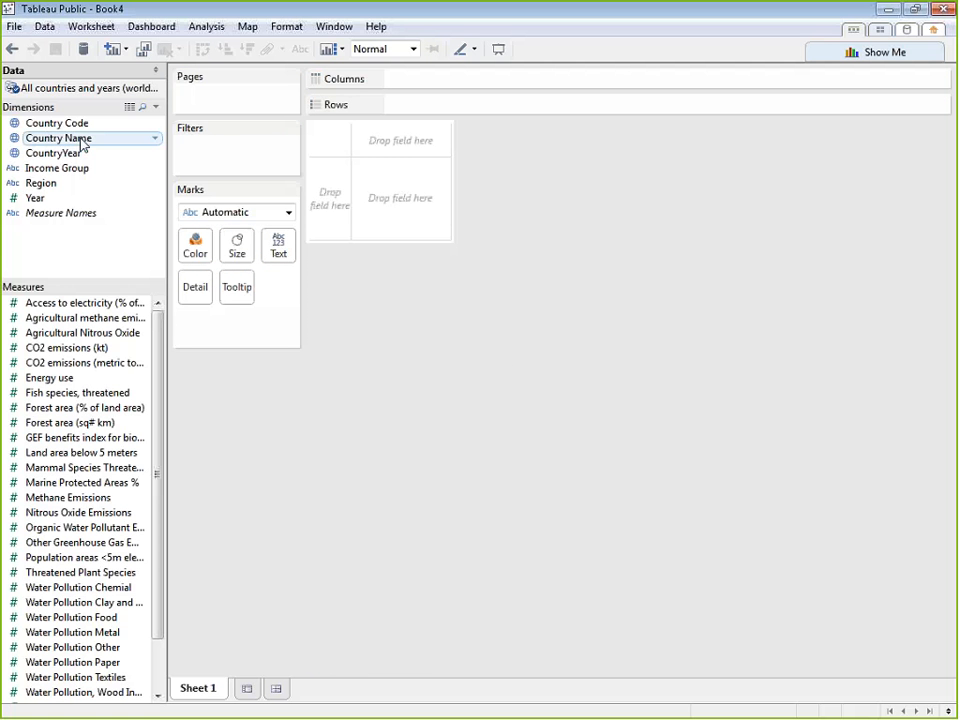
Examine the data type, geographic role and default property options available for the Country Name dimension
click(156, 141)
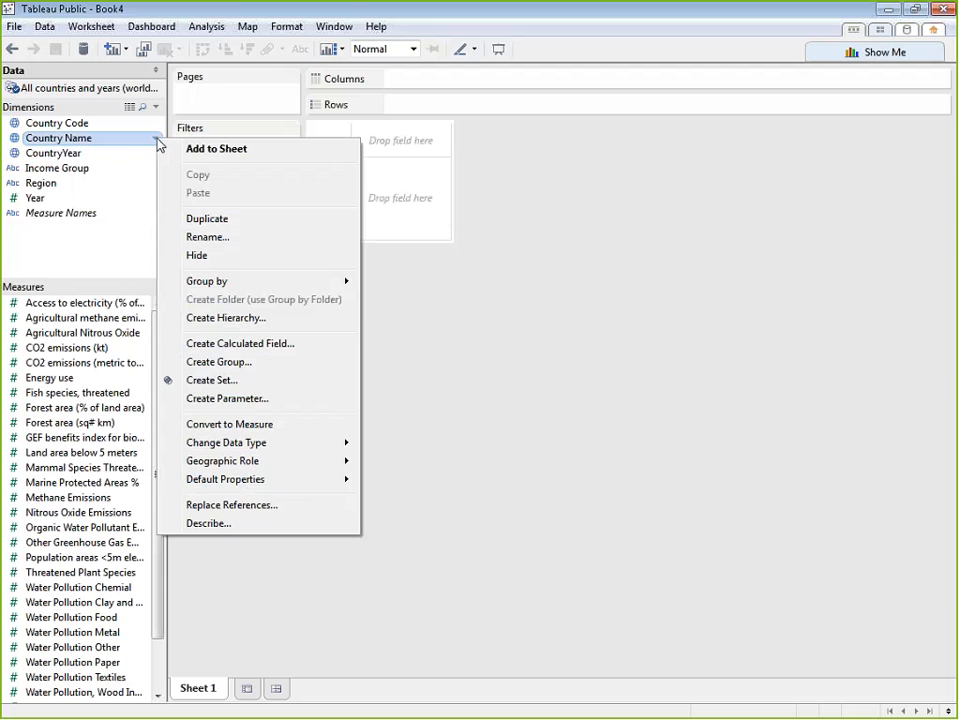
click(566, 259)
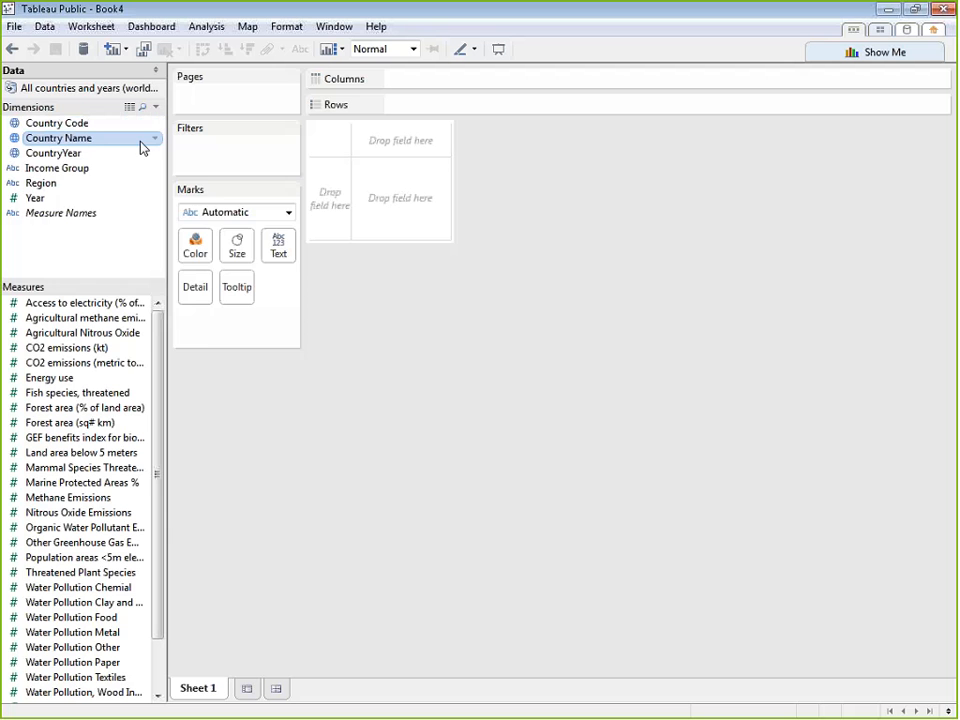
click(155, 140)
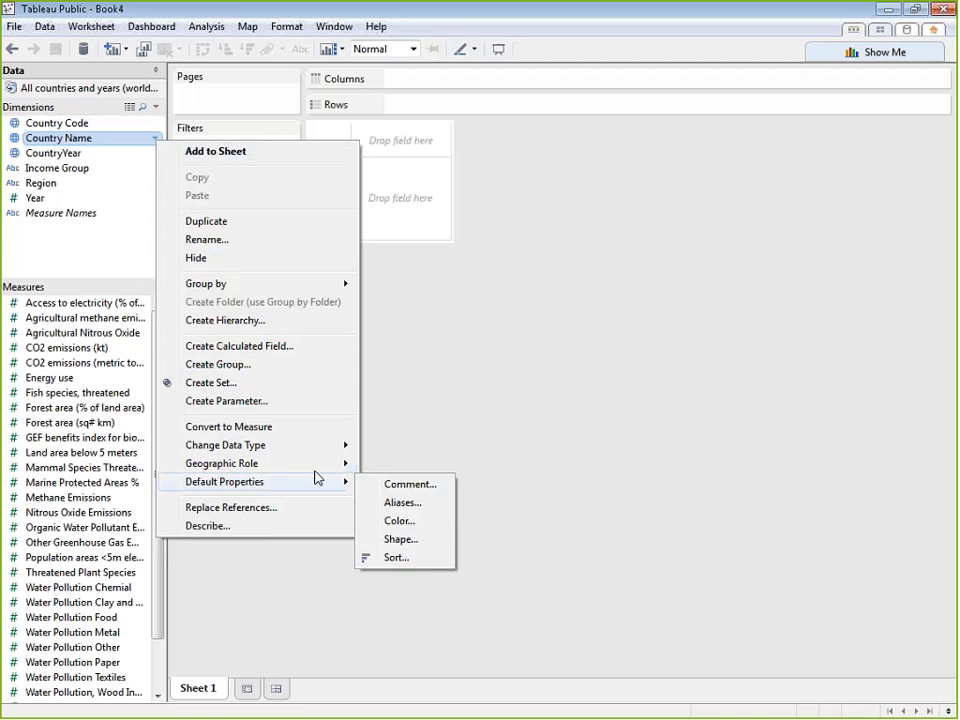
mouse_move(319, 468)
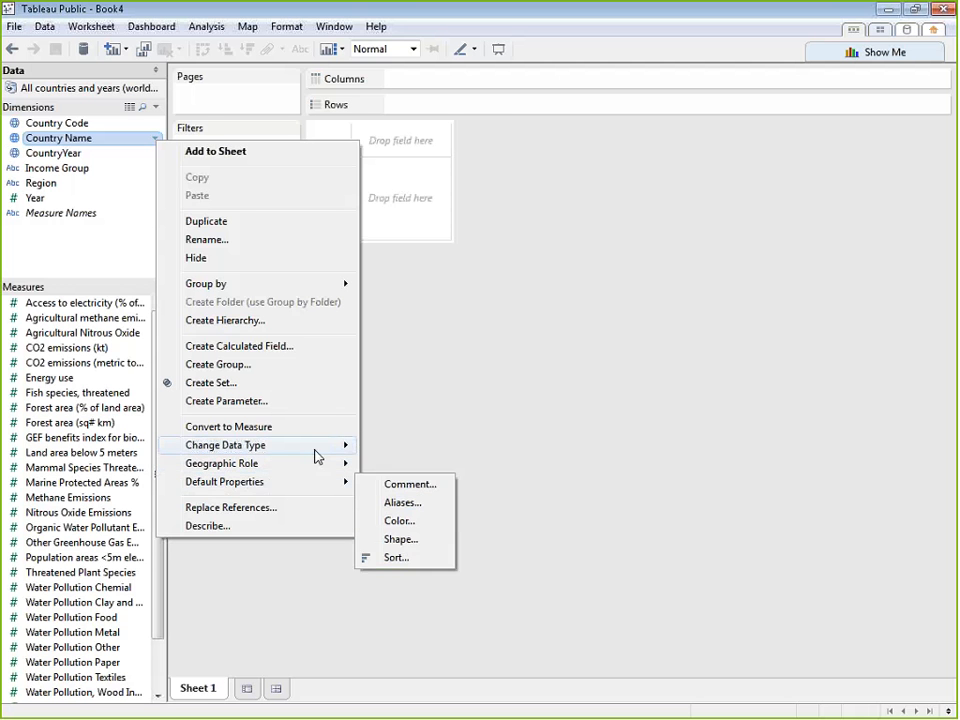
mouse_move(318, 463)
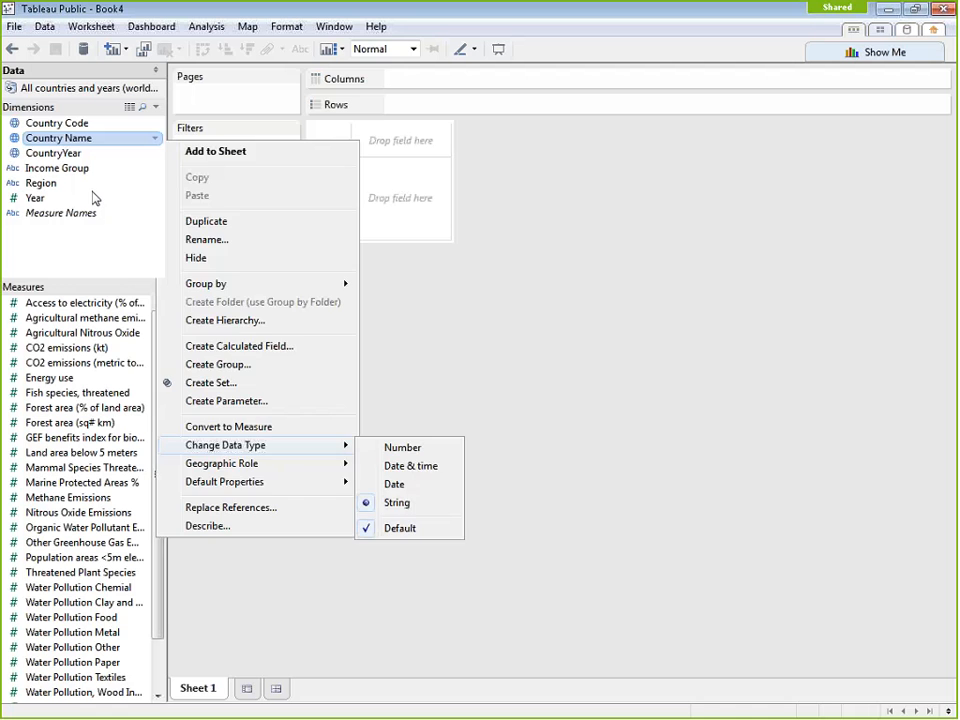
key(Escape)
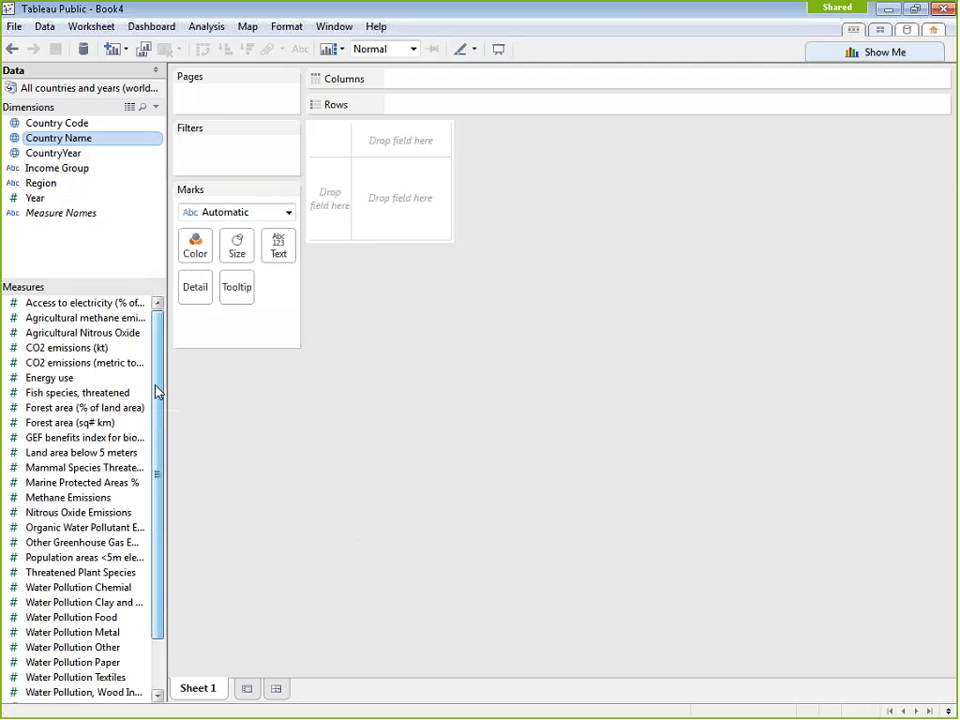
scroll(128, 480, down, 2)
scroll(128, 480, up, 2)
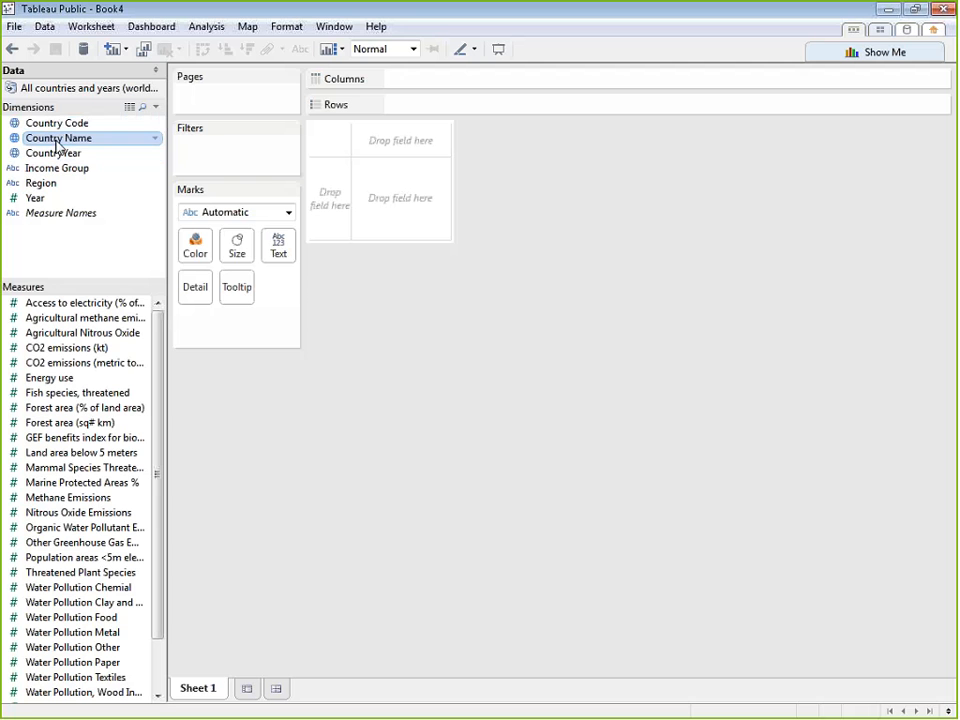
click(57, 140)
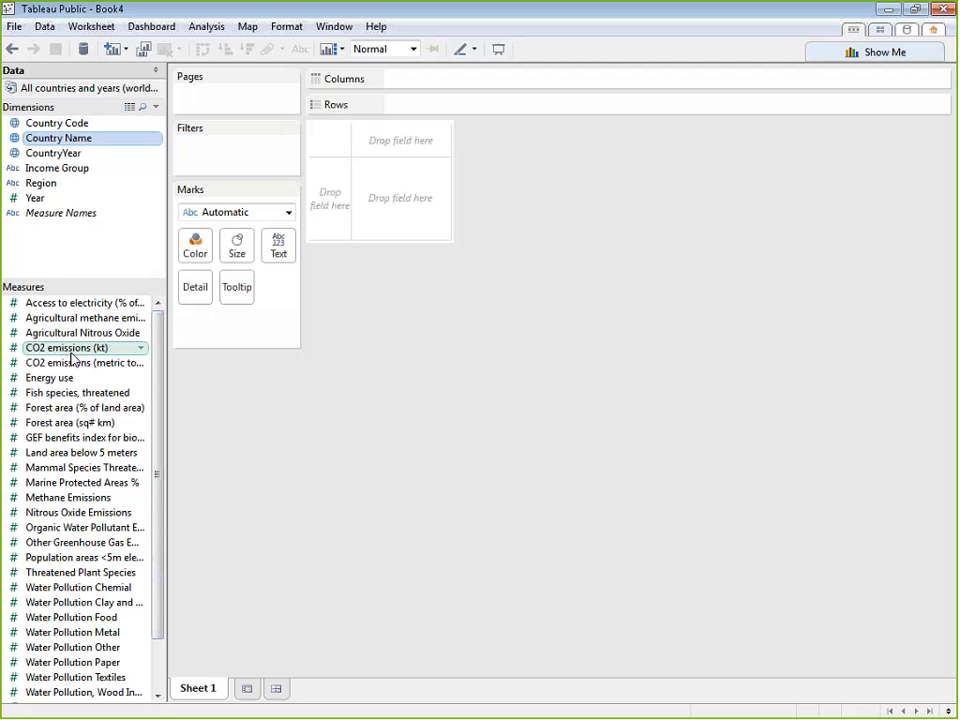
click(86, 349)
shift+click(88, 318)
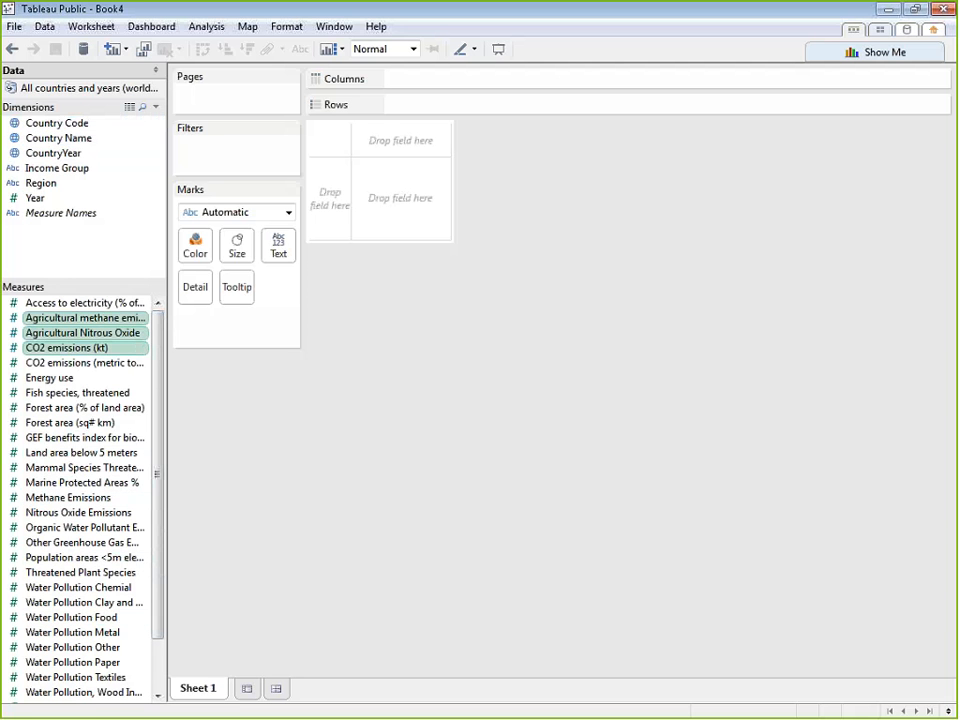
Plot CO2 emissions (kt) on Rows against Energy use on Columns and turn off aggregation of the measures
click(54, 350)
double_click(54, 350)
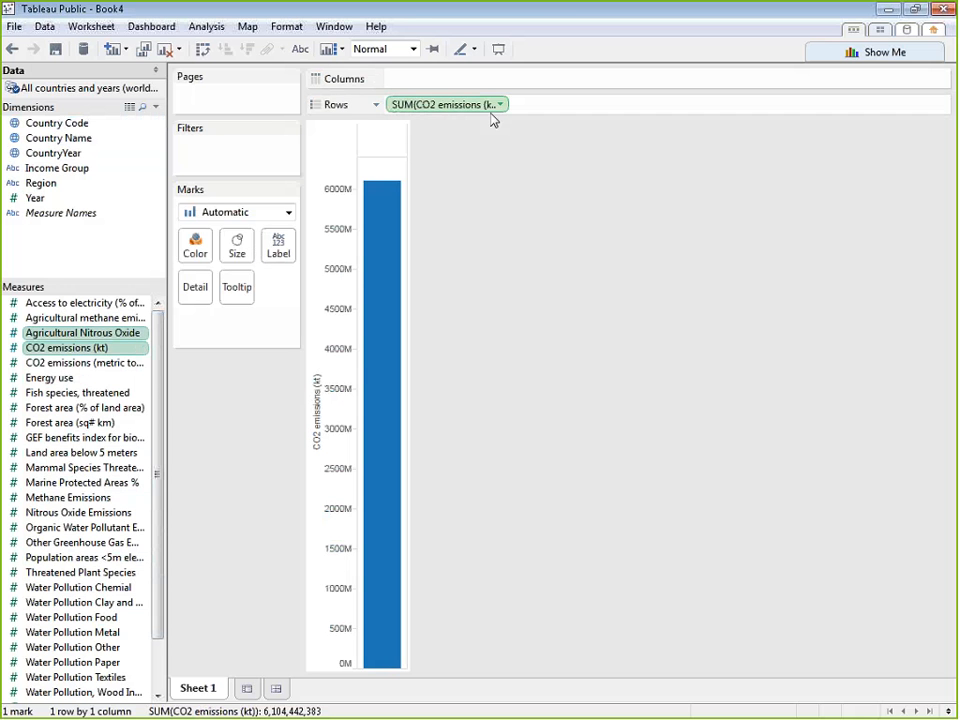
click(52, 380)
drag(60, 385, 455, 86)
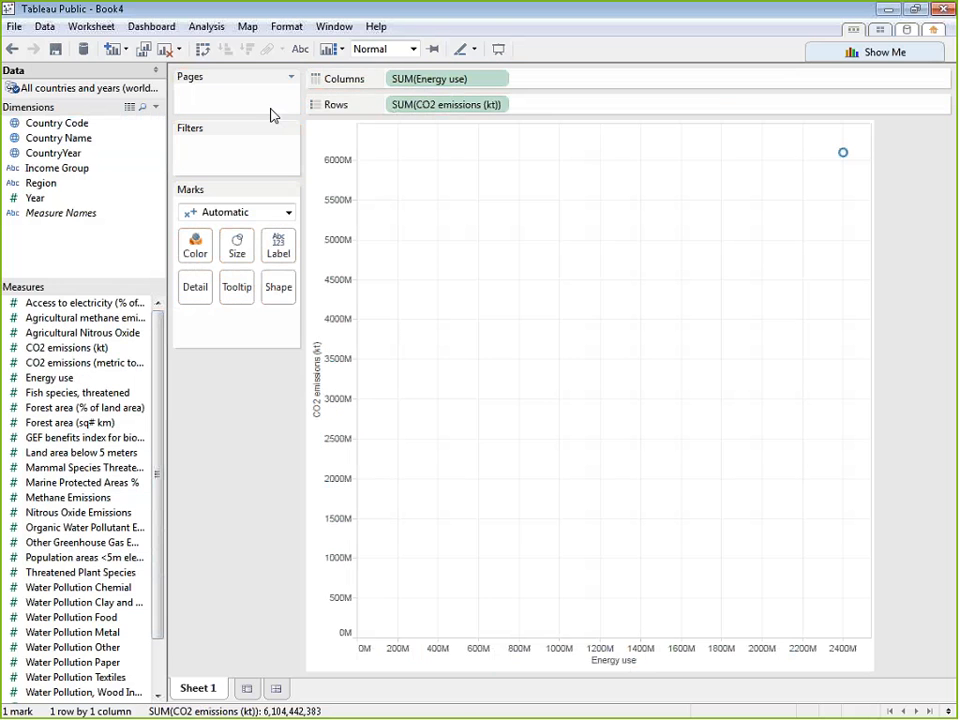
click(206, 26)
click(235, 64)
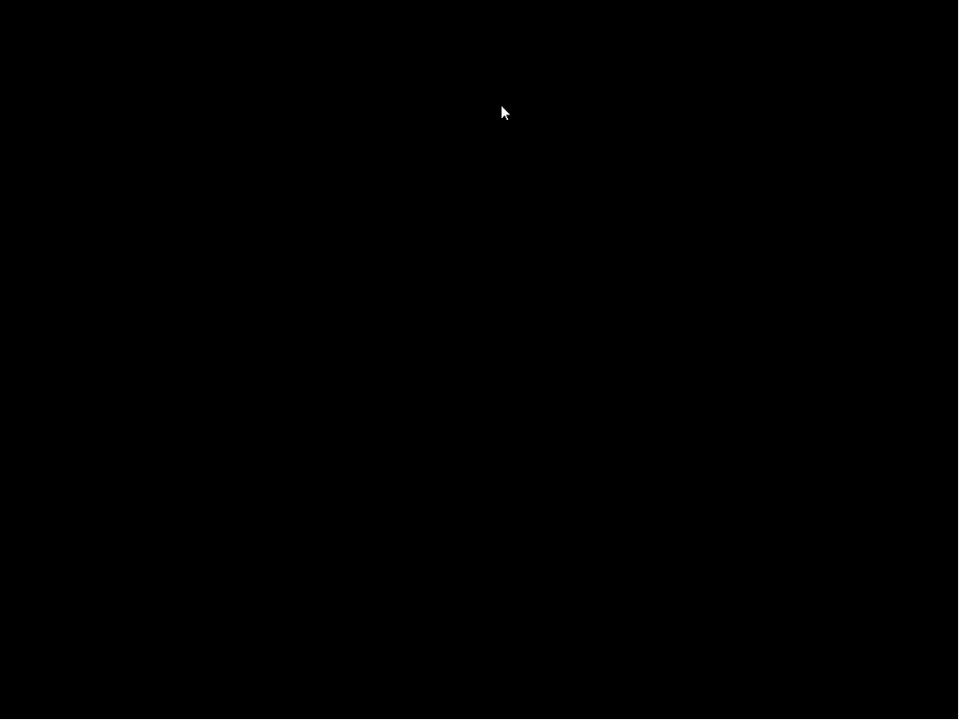
Make CO2 emissions (kt) on Rows discrete, inspect a mark in its Null row, and set the field back to continuous
click(502, 108)
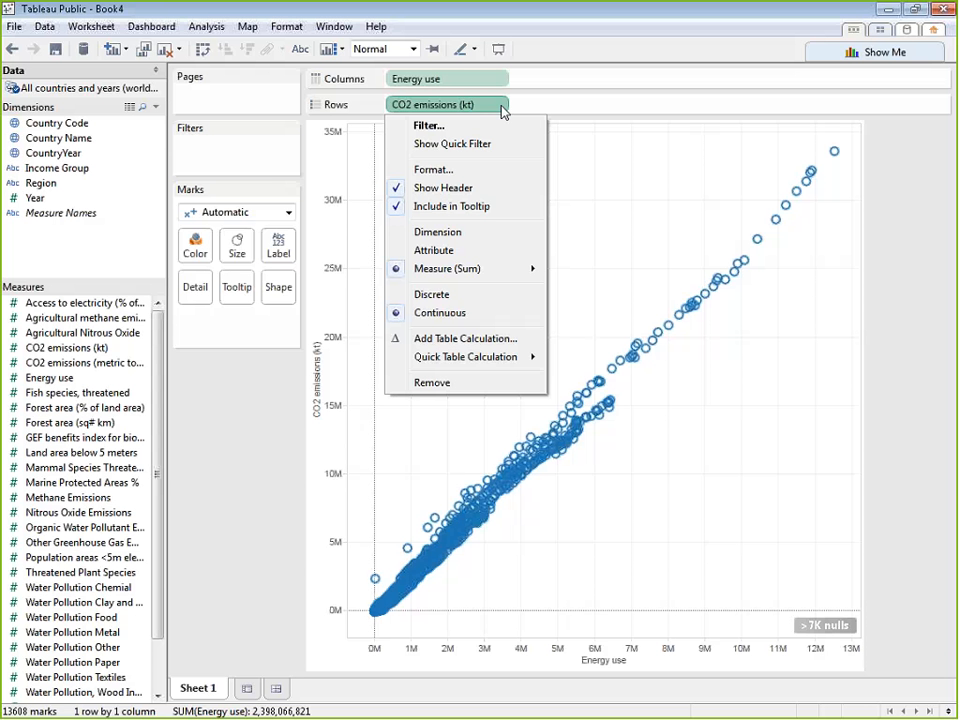
click(428, 298)
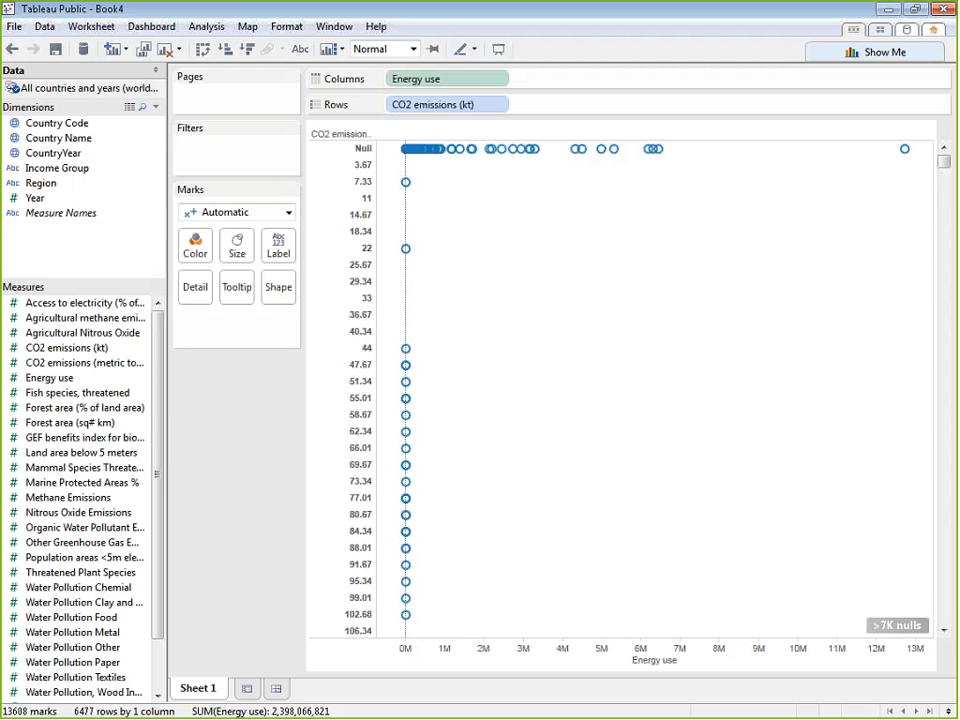
mouse_move(459, 152)
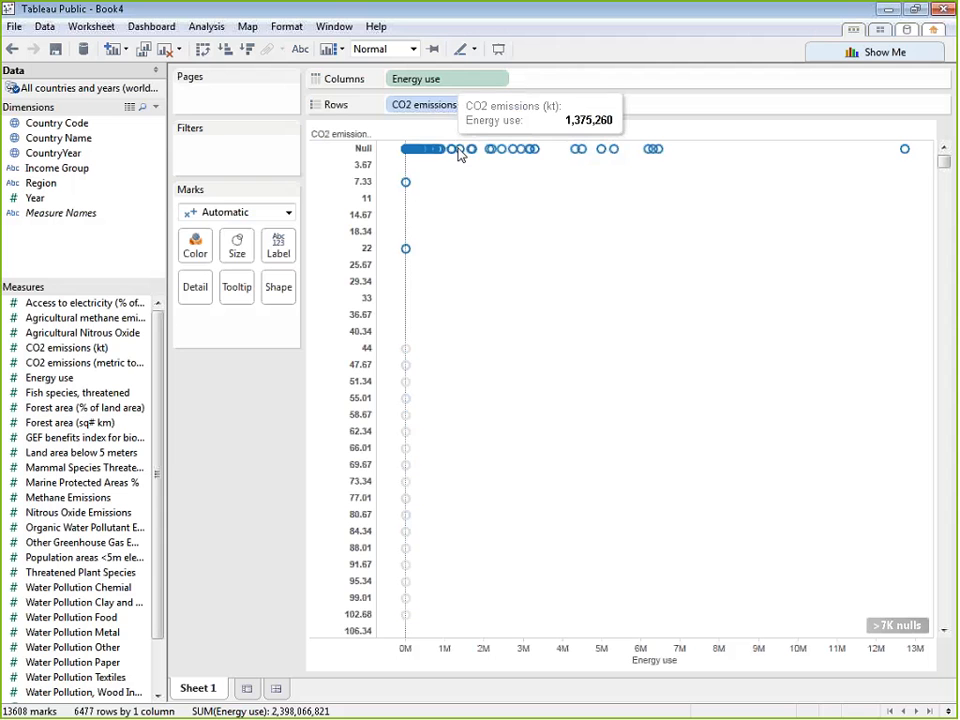
click(500, 104)
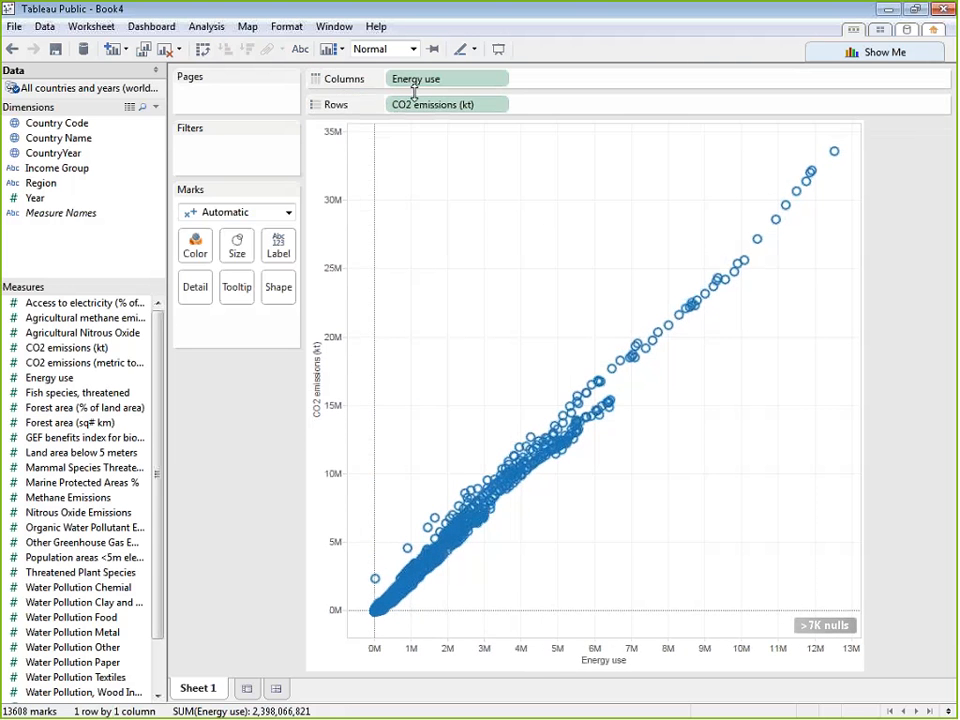
Replace the CO2 emissions and energy scatter plot with Year on Columns and Energy use on Rows
drag(417, 104, 270, 205)
drag(452, 79, 32, 291)
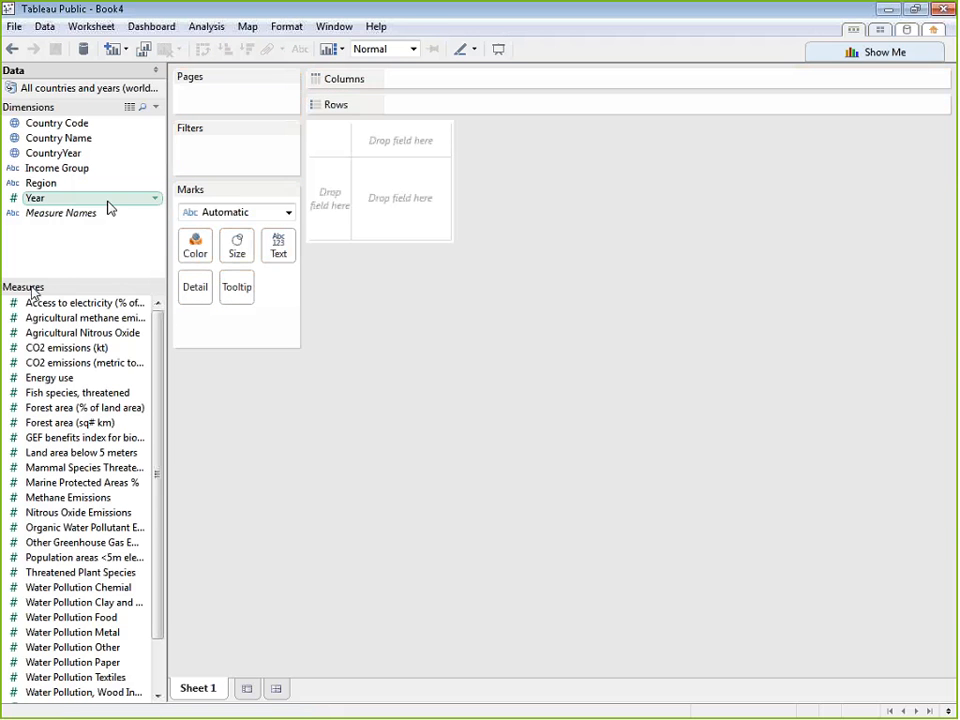
drag(107, 204, 477, 88)
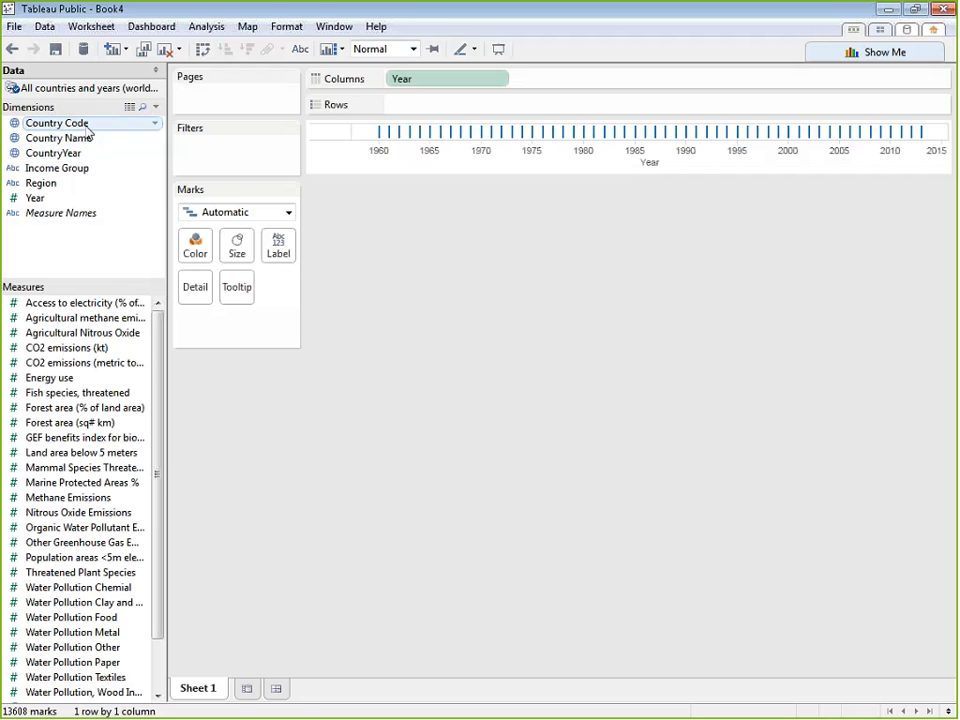
drag(50, 378, 530, 112)
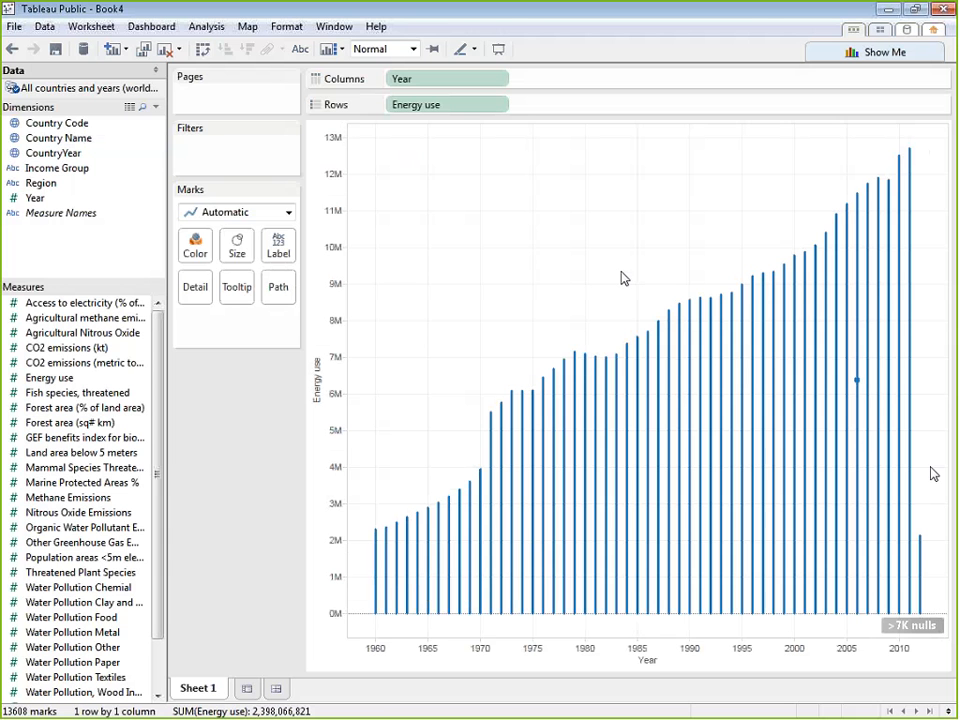
Make Year on Columns discrete and set the mark type to Bar
click(503, 80)
click(455, 271)
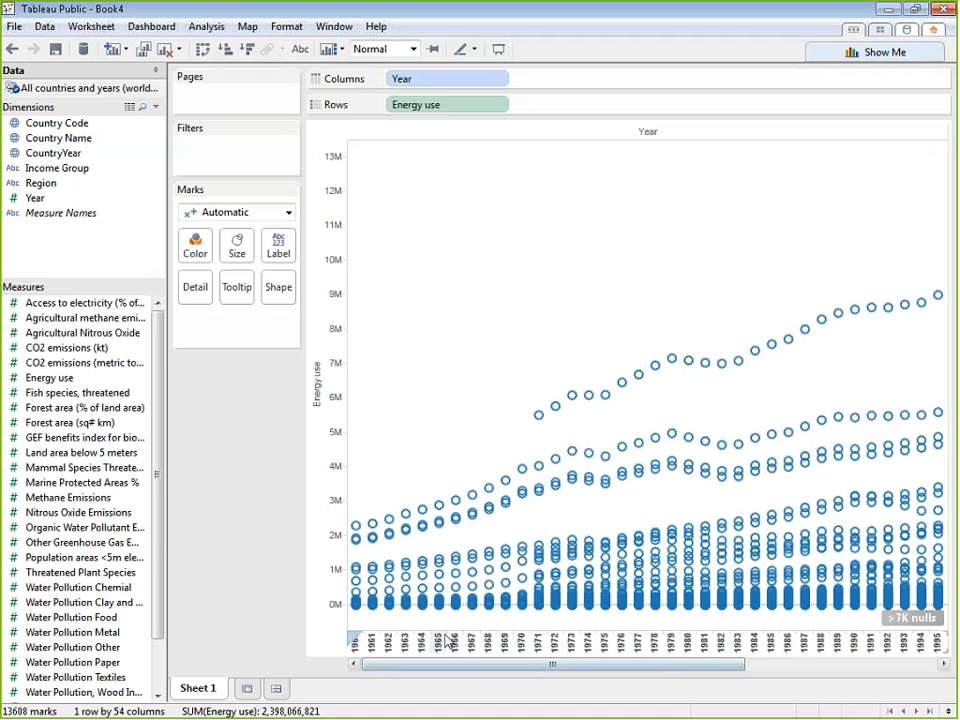
click(288, 213)
click(212, 248)
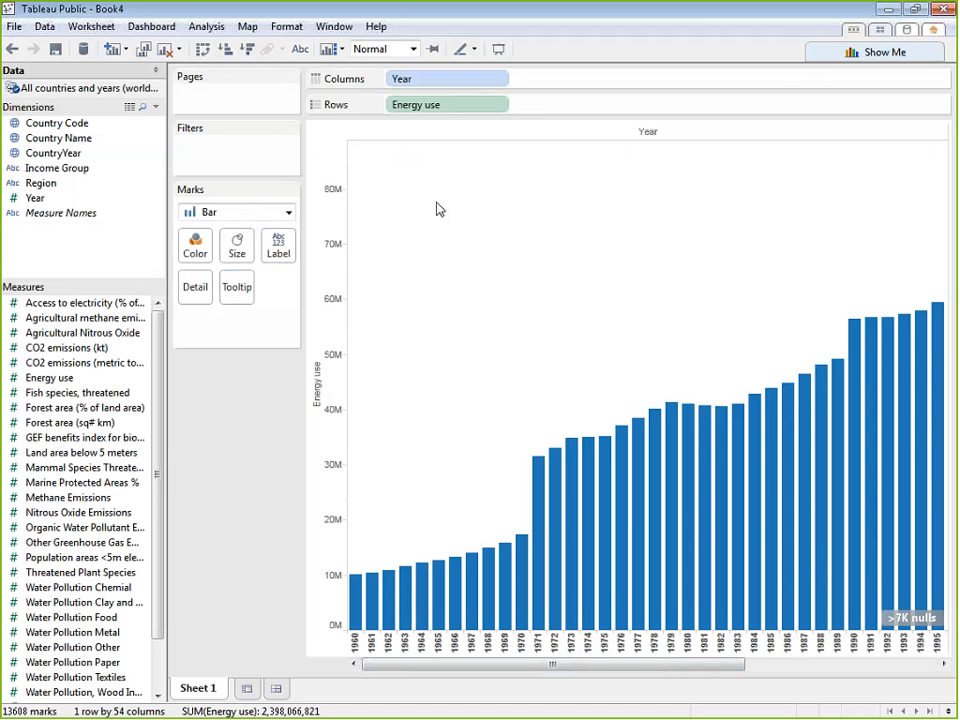
Set Year on Columns to continuous and change the mark type to Line
click(499, 78)
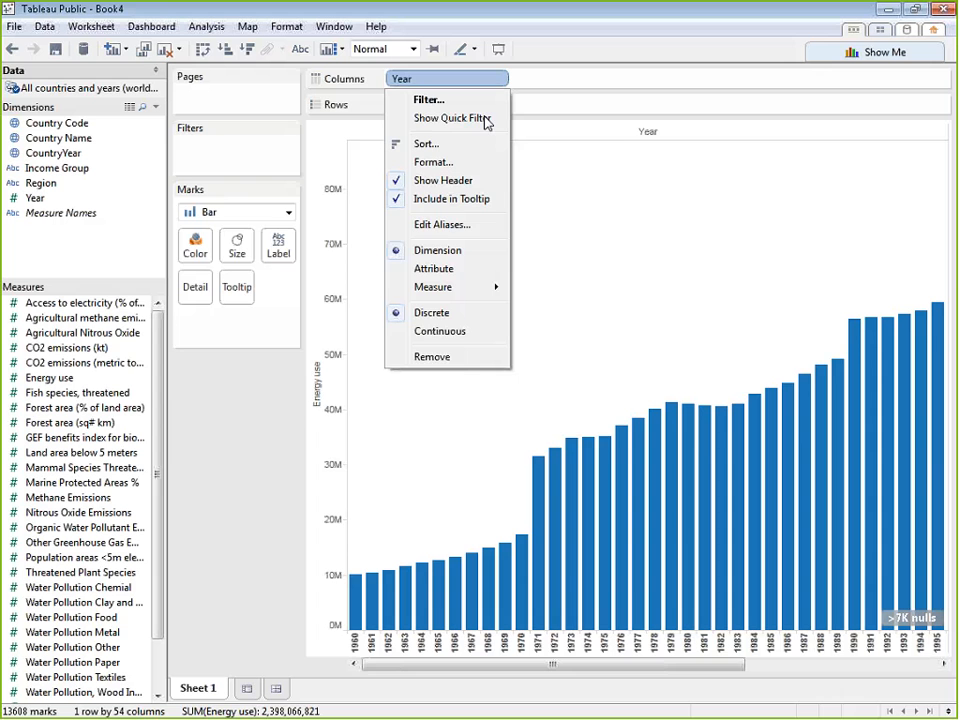
click(474, 340)
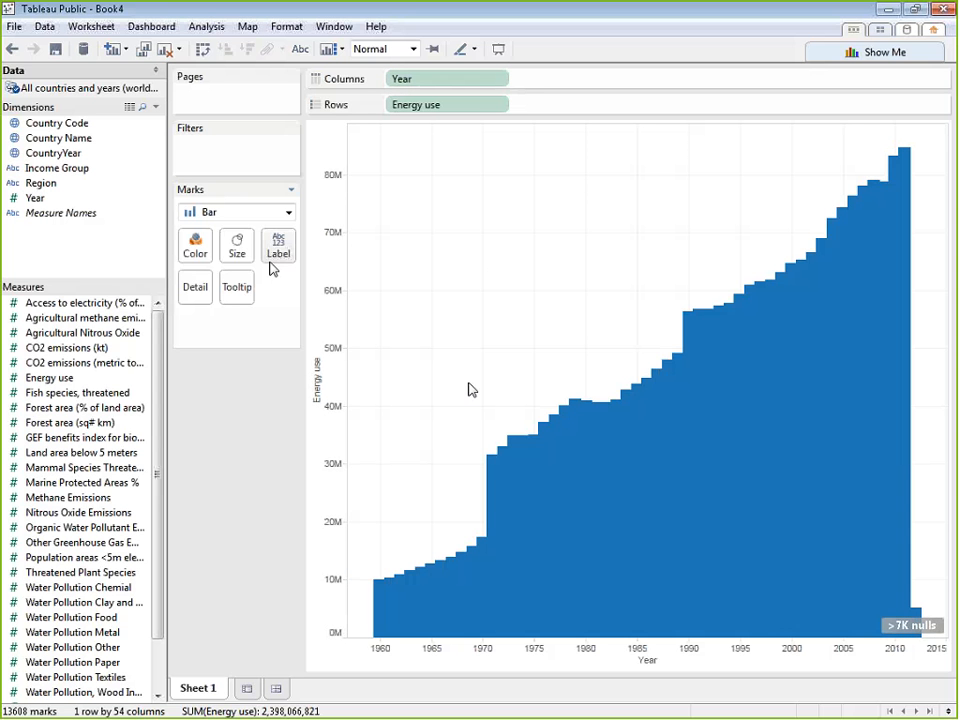
click(287, 212)
click(211, 266)
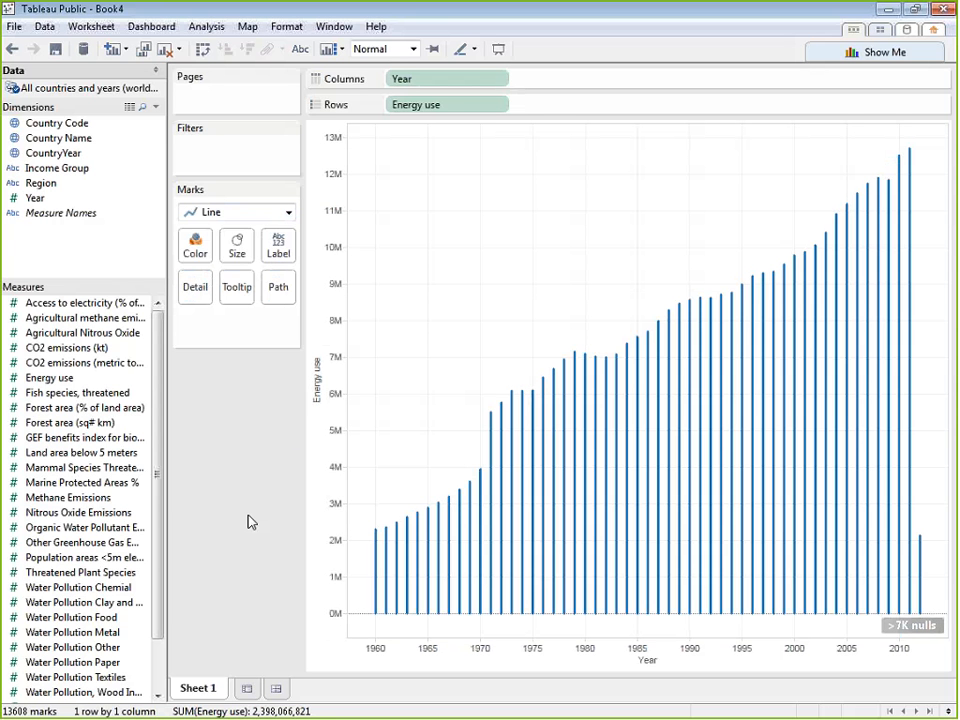
Remove Energy use from Rows and Year from Columns to empty the sheet
drag(429, 111, 280, 440)
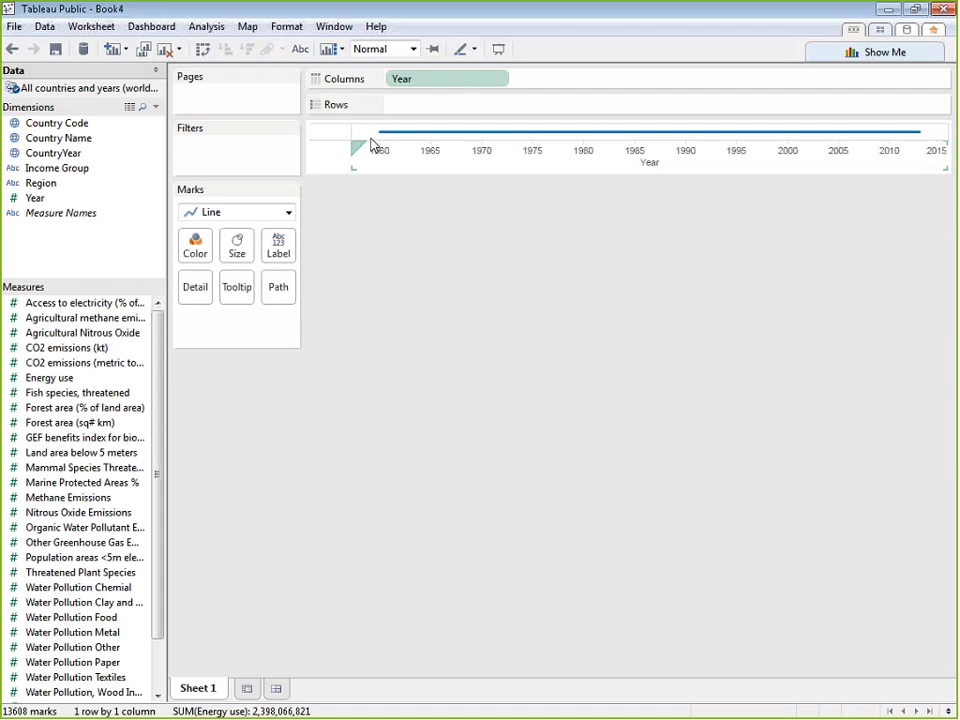
drag(400, 79, 304, 470)
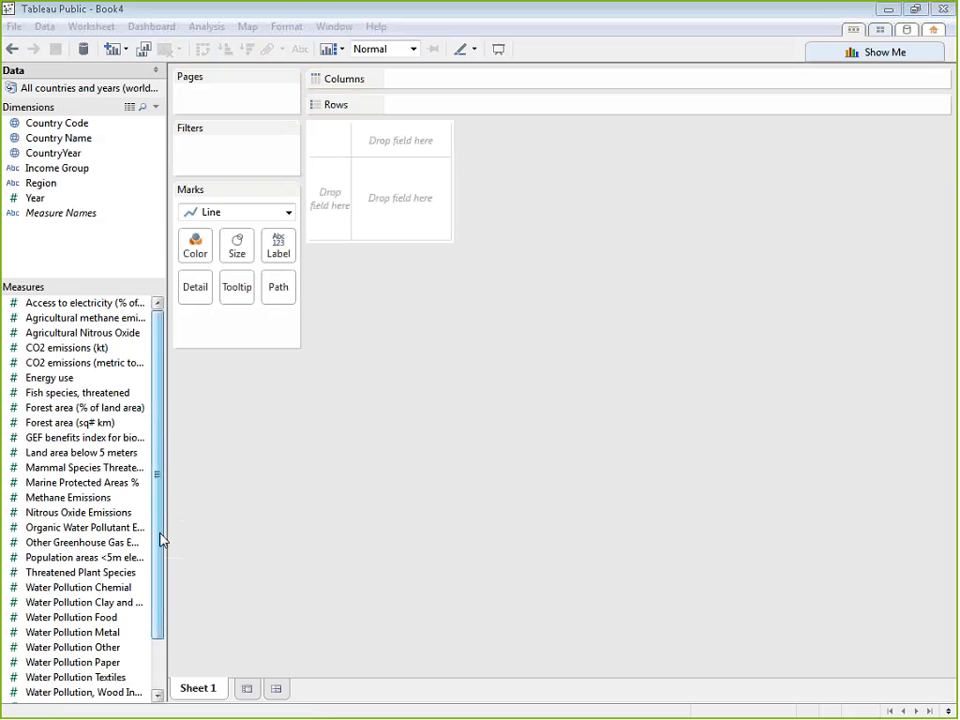
drag(159, 536, 226, 434)
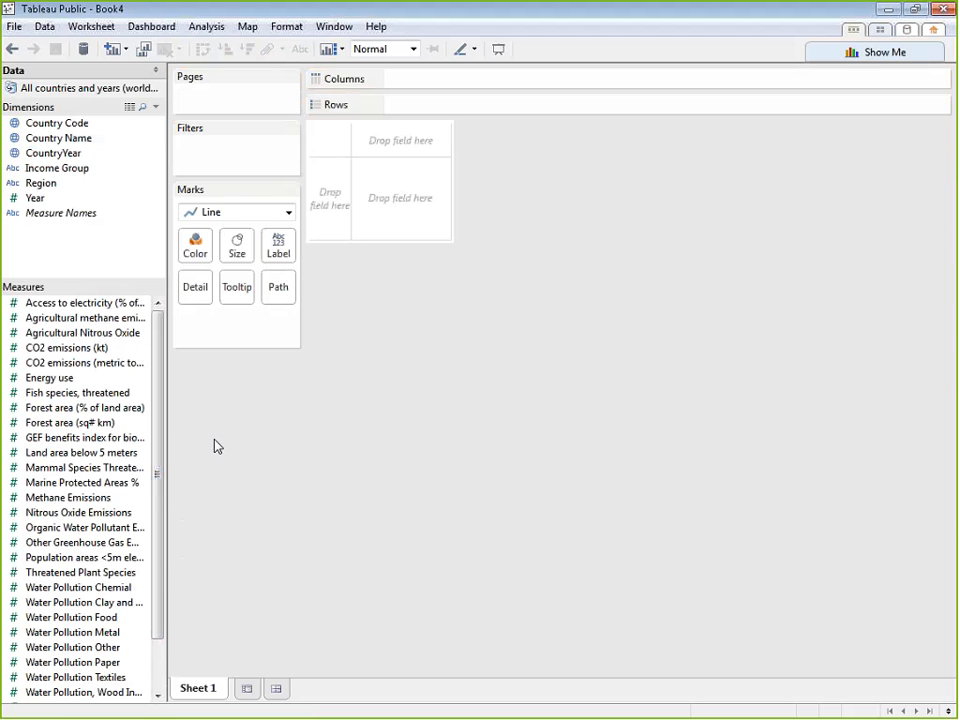
Build a horizontal bar chart of Energy use by Country Name using Show Me
click(851, 52)
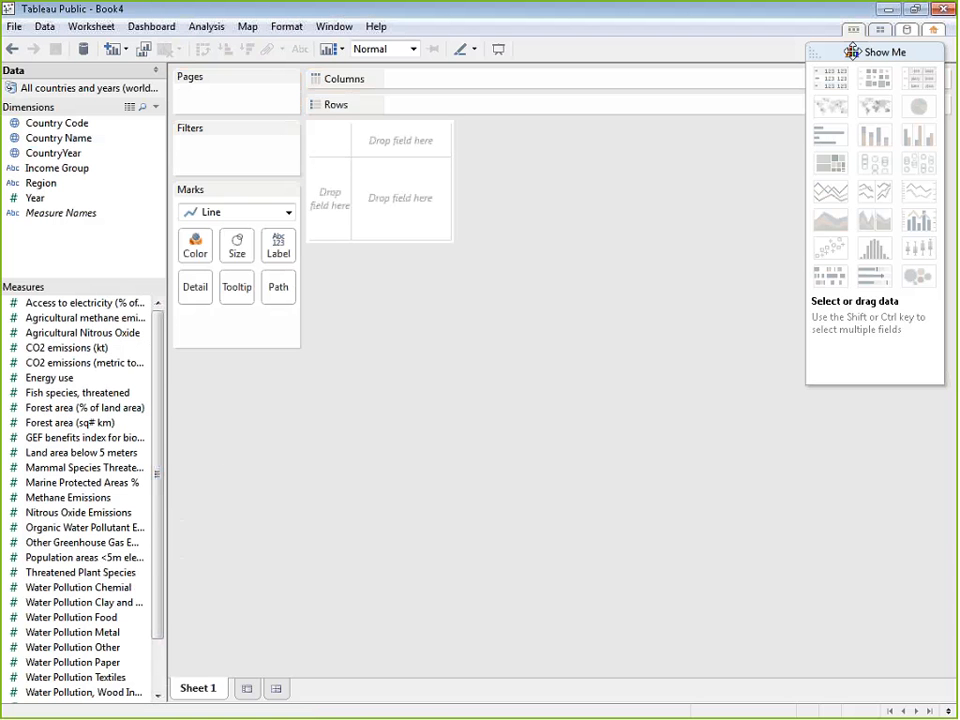
click(815, 50)
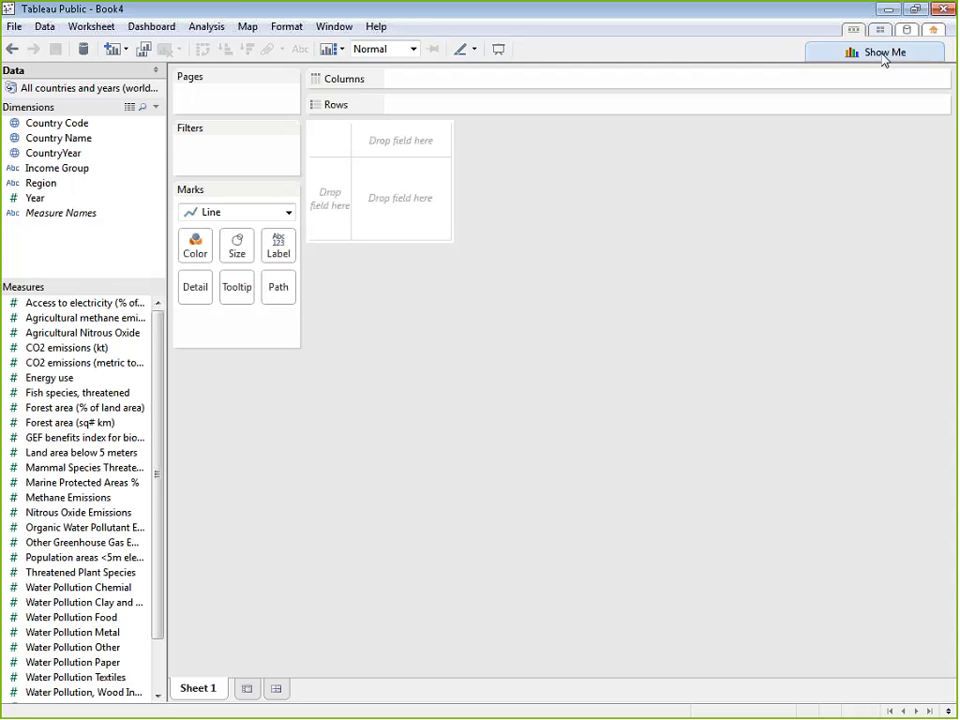
click(879, 54)
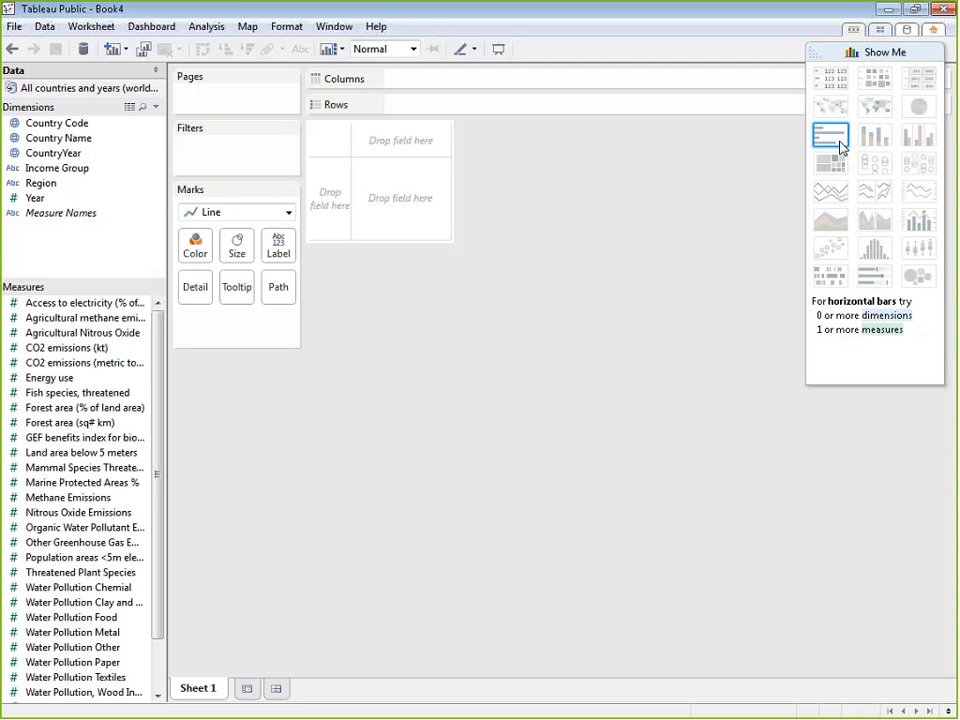
click(97, 146)
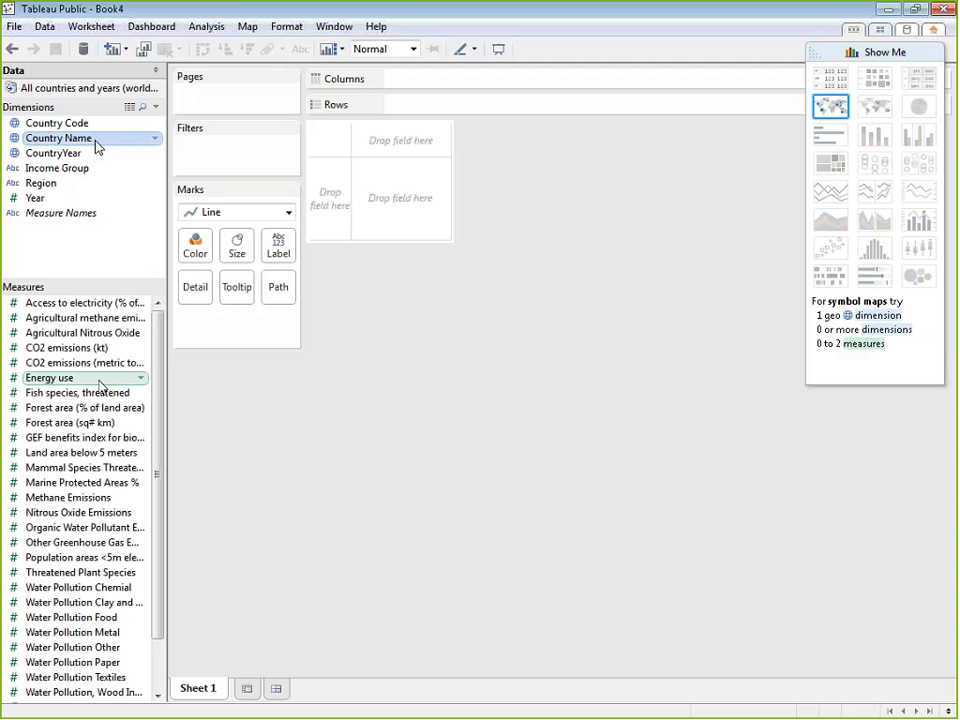
ctrl+click(86, 381)
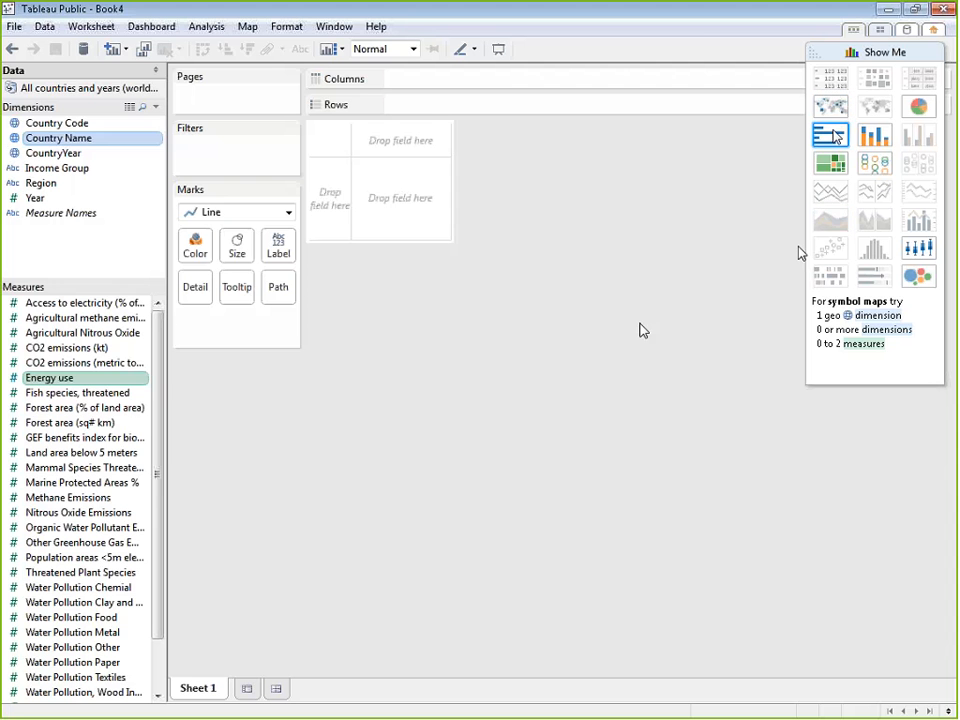
click(833, 137)
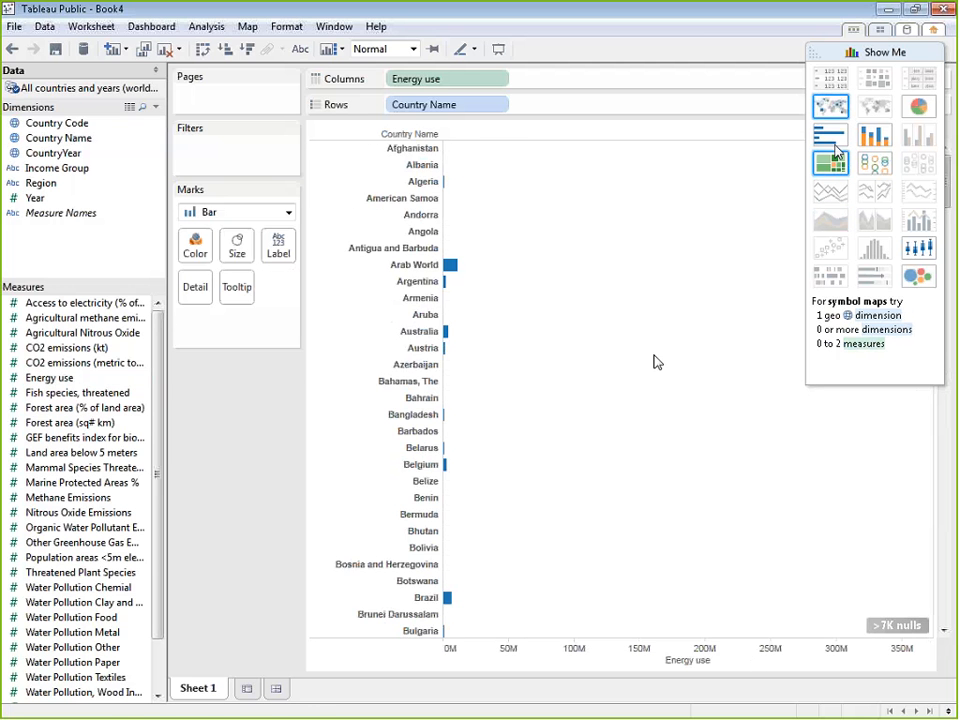
scroll(655, 362, down, 15)
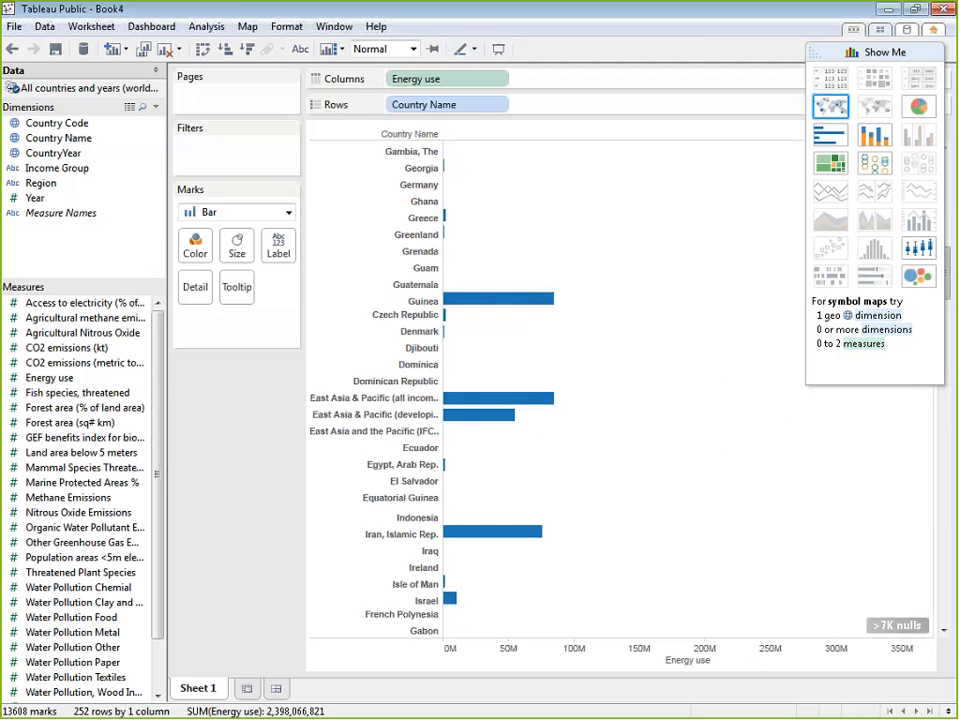
Try the symbol map, pie chart, treemap, box-and-whisker and packed bubbles views for Energy use by Country Name
click(832, 107)
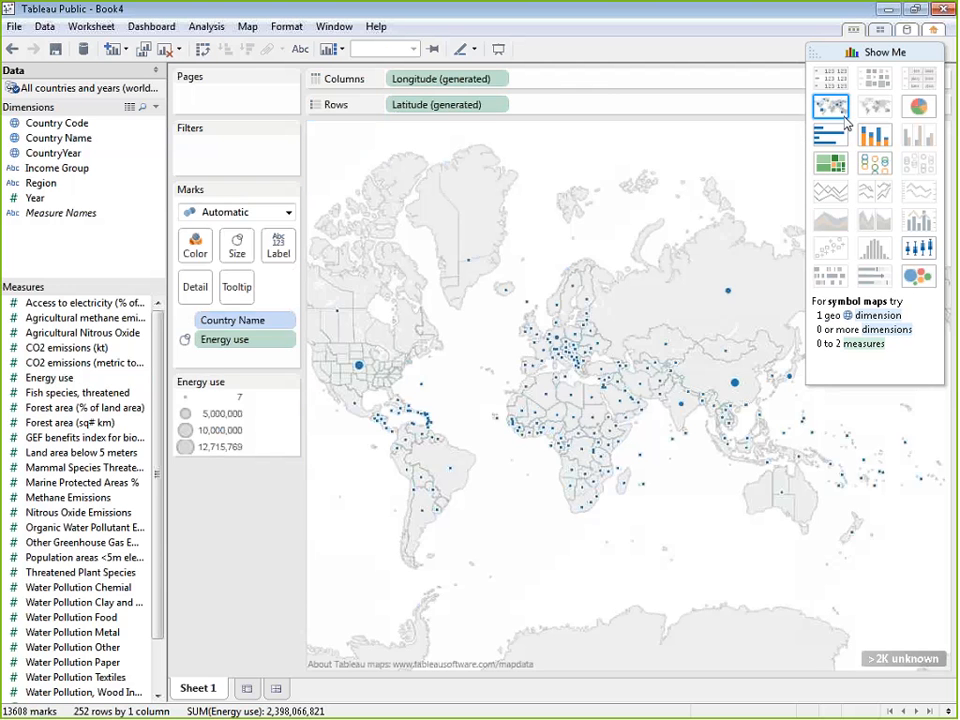
click(918, 106)
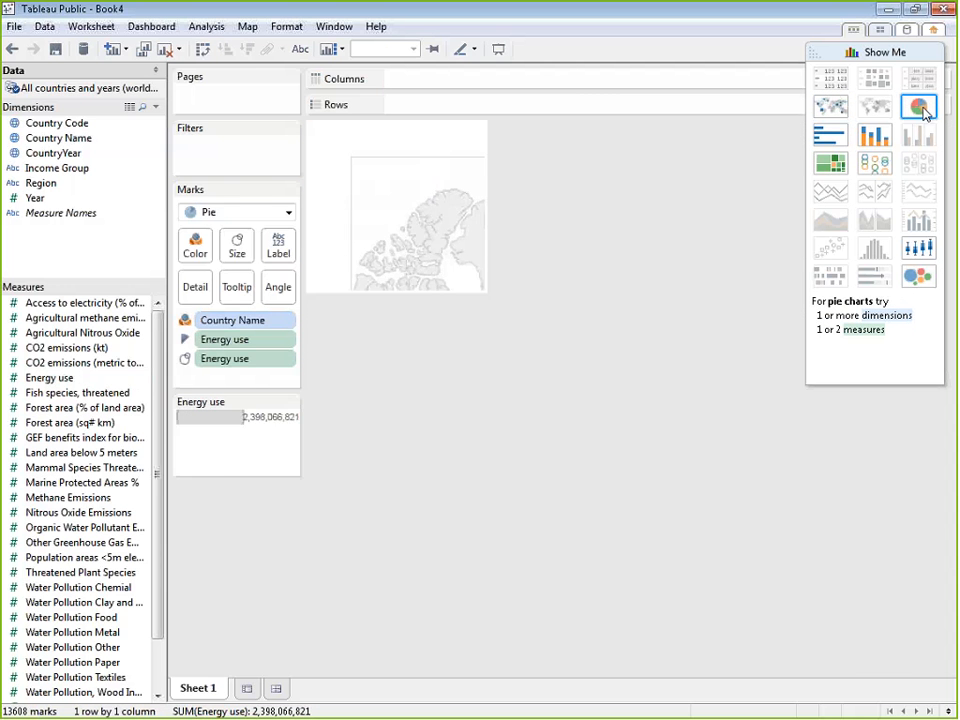
click(830, 165)
click(918, 248)
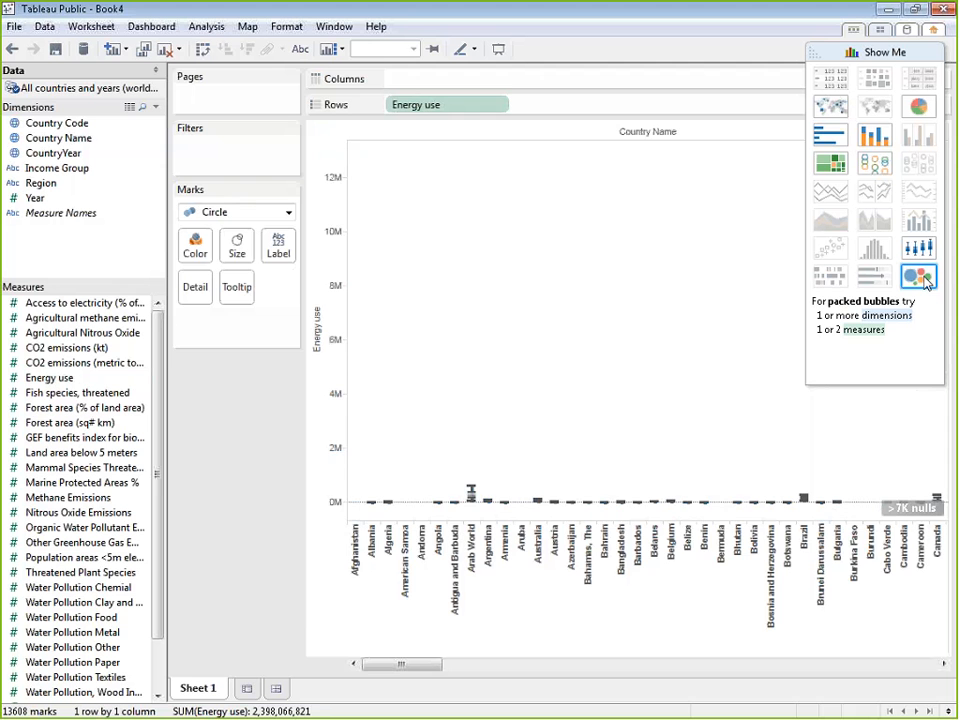
click(926, 284)
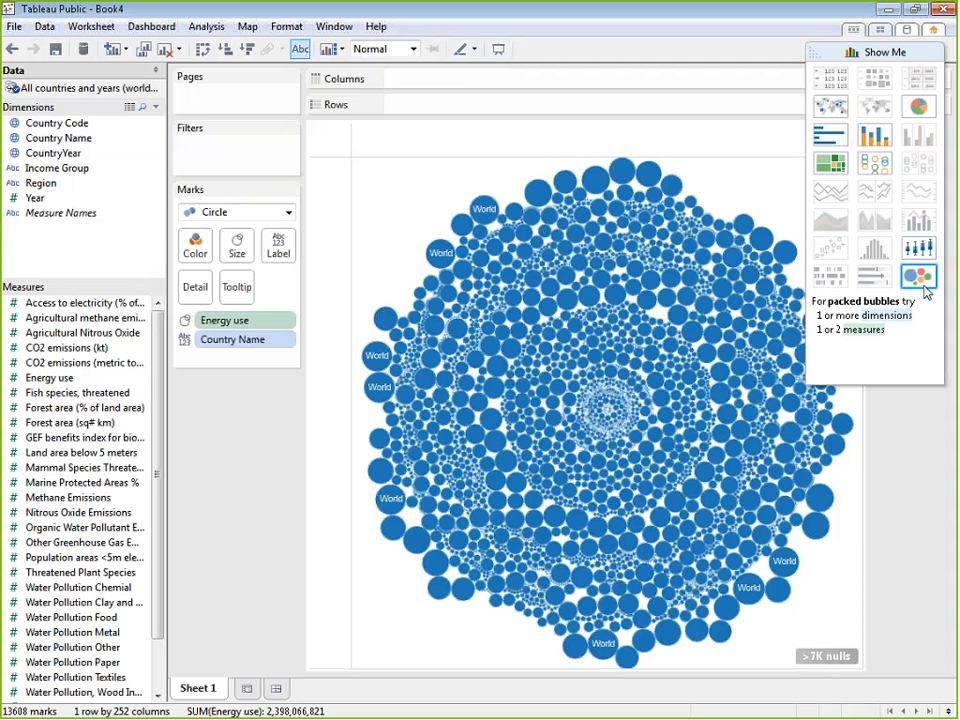
Return the chart to horizontal bars and sort the countries by Energy use in descending order
click(845, 145)
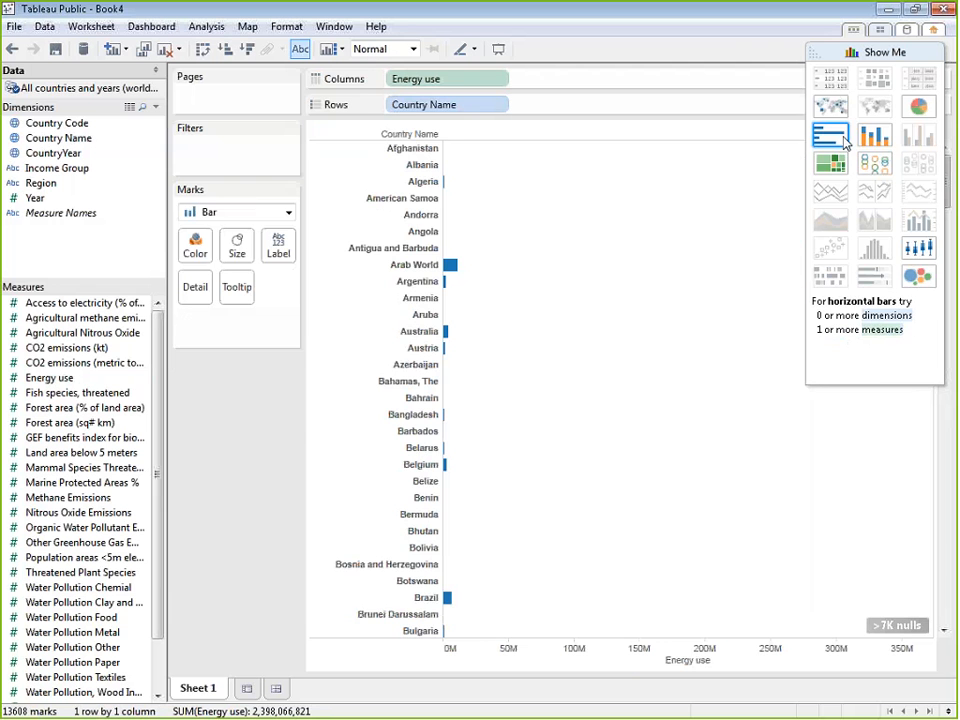
click(818, 57)
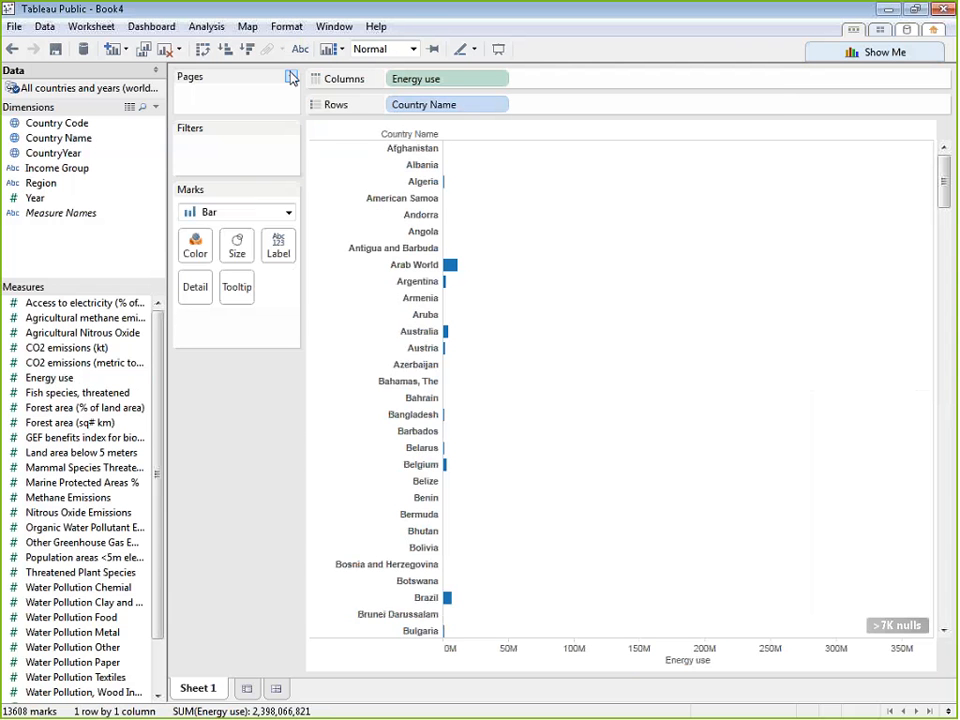
click(248, 49)
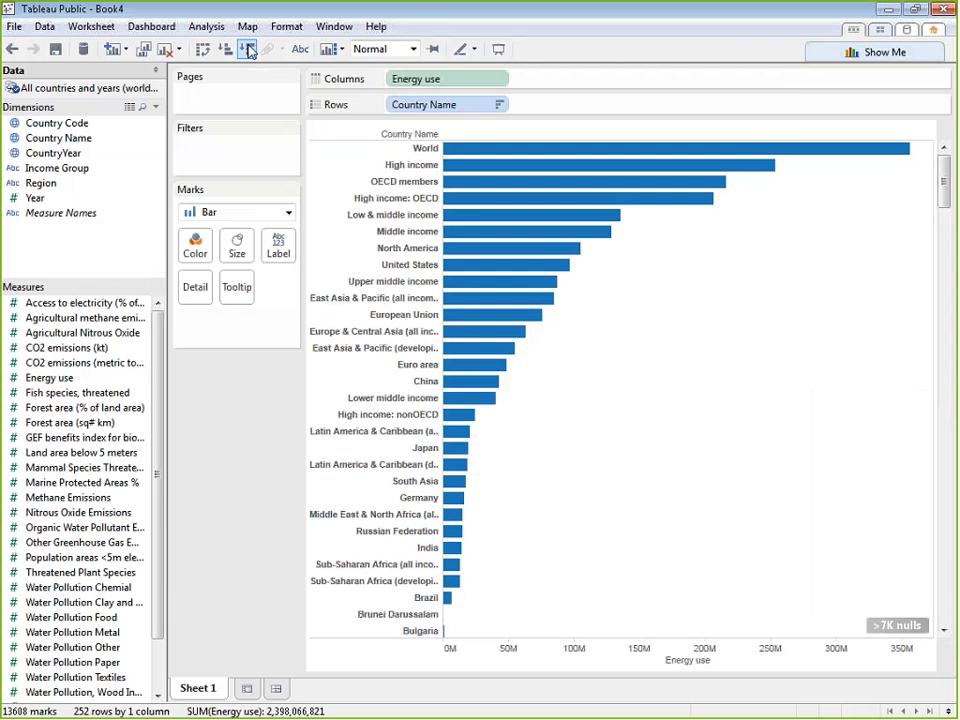
click(227, 50)
click(250, 52)
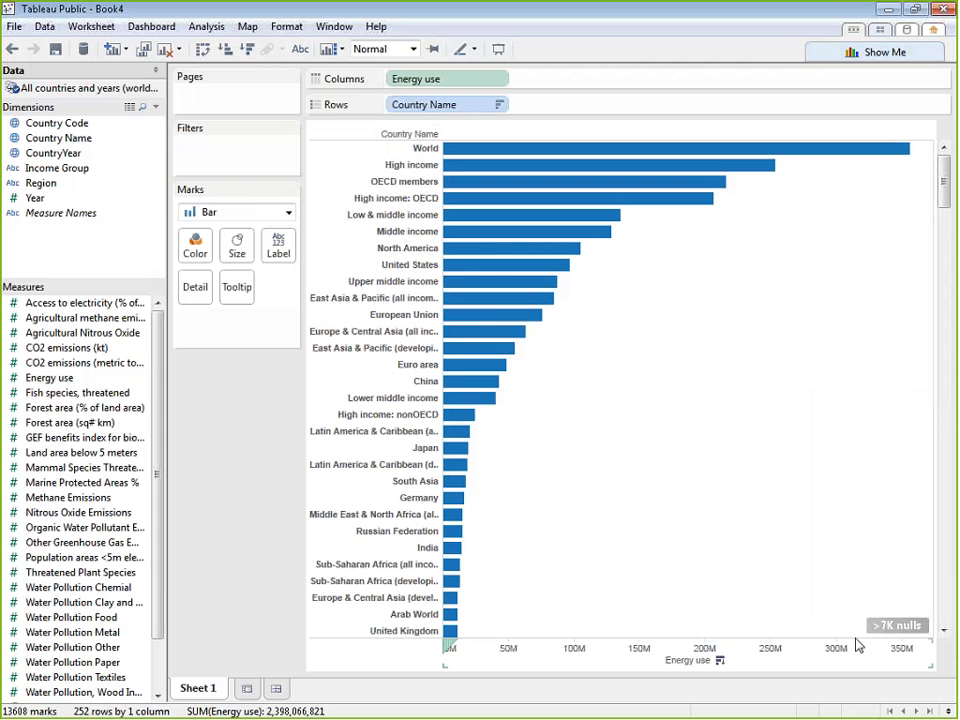
mouse_move(885, 634)
drag(133, 137, 232, 156)
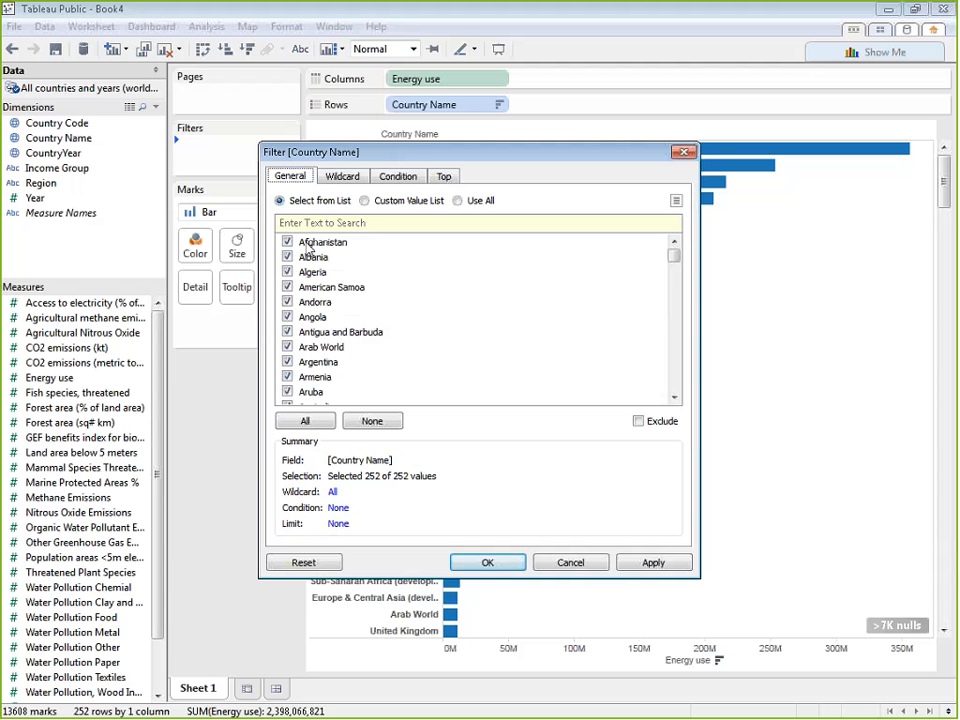
click(287, 347)
scroll(461, 334, down, 2)
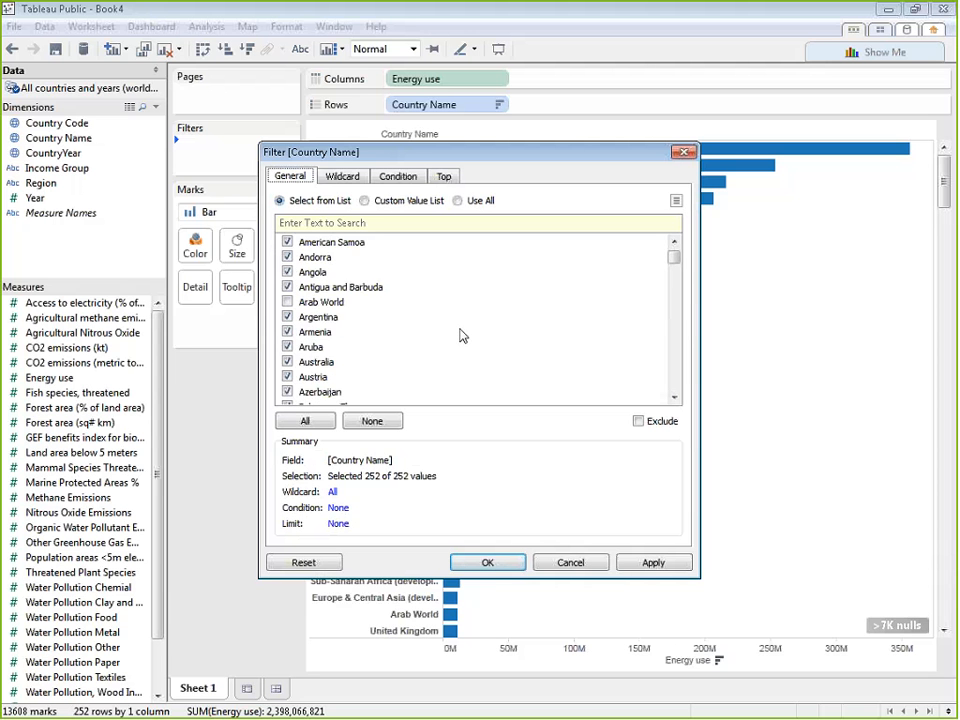
scroll(461, 334, down, 4)
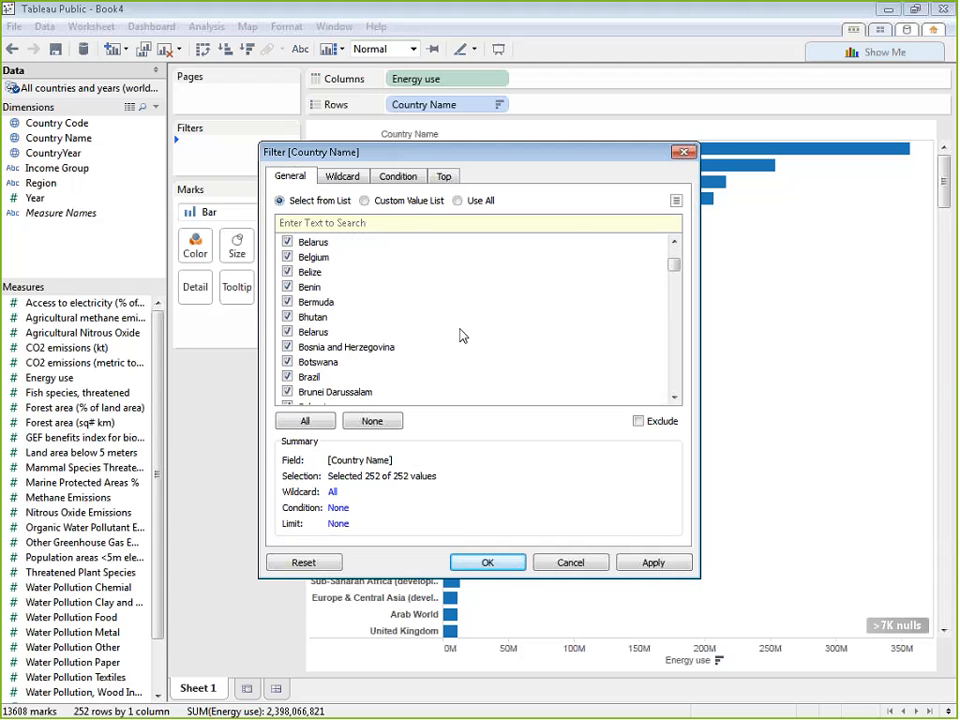
scroll(461, 335, down, 5)
click(567, 562)
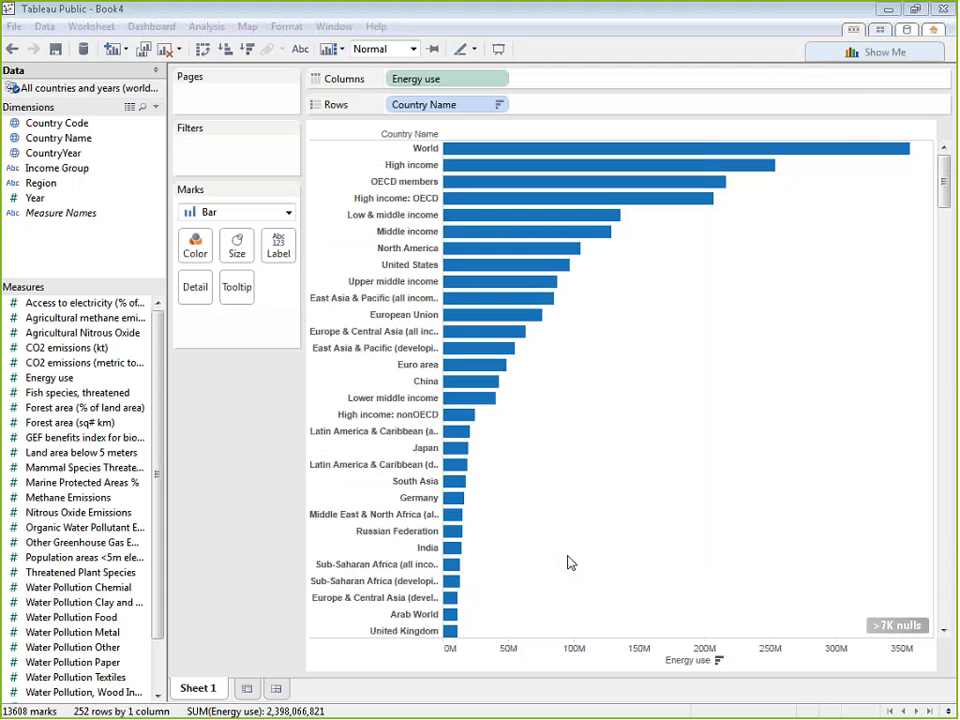
Convert the sorted bar chart of Energy use into a symbol map with Show Me
click(899, 52)
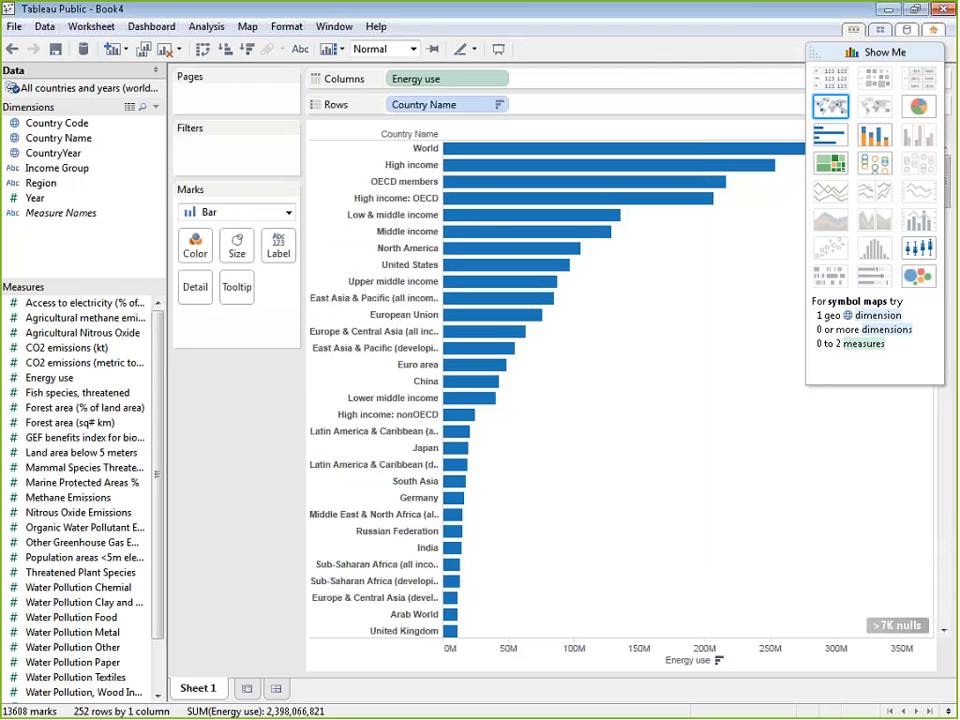
click(830, 105)
click(817, 49)
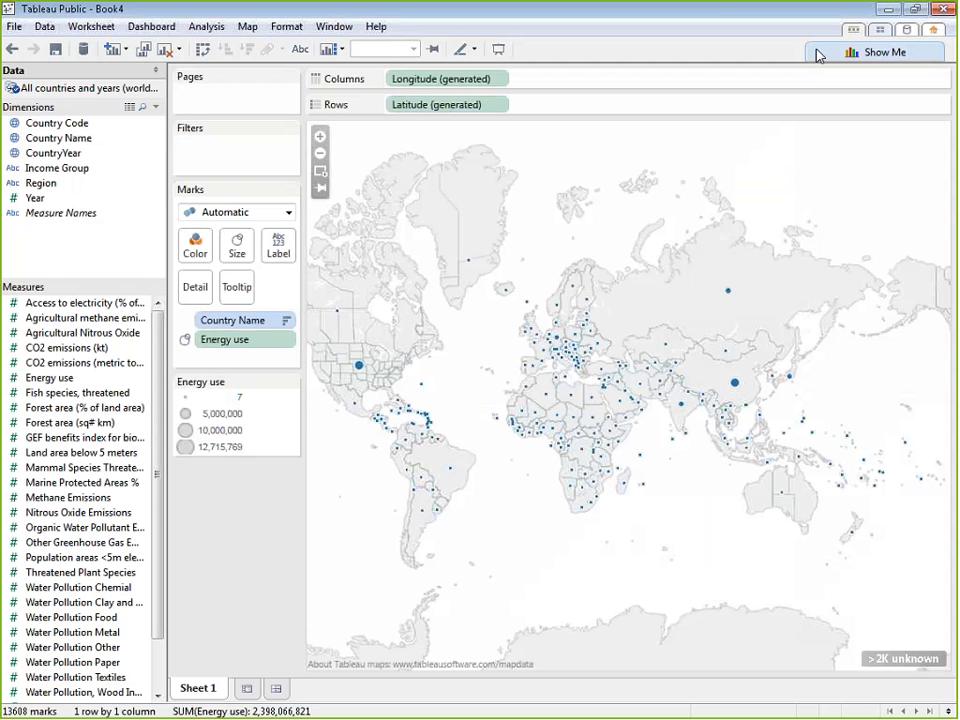
Review the unrecognized Country Name locations and exclude them from the view with Filter Data
mouse_move(930, 680)
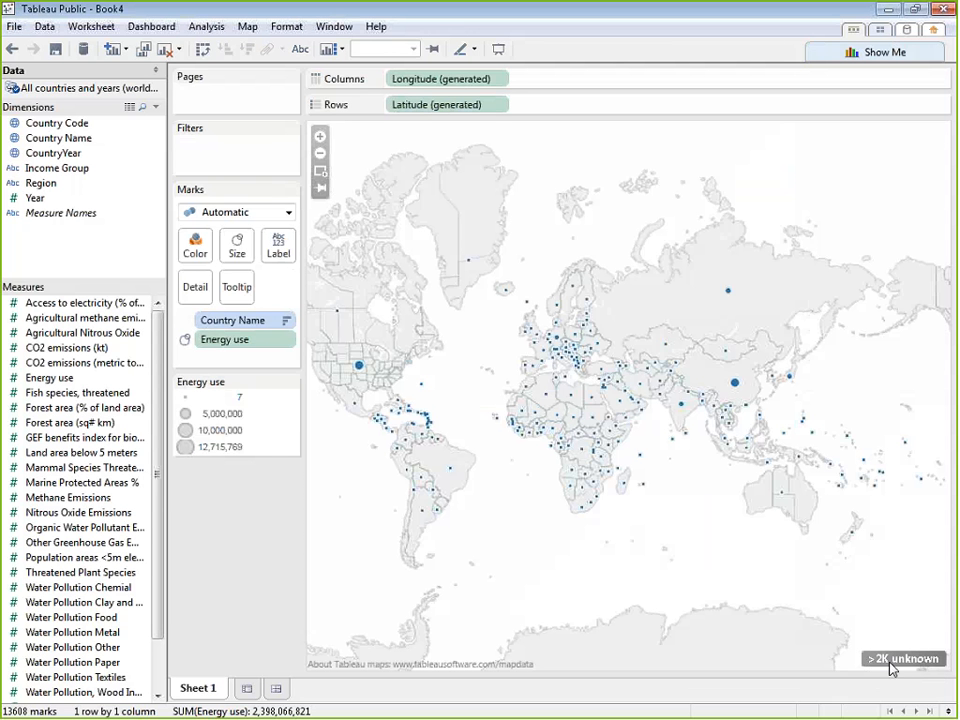
click(890, 666)
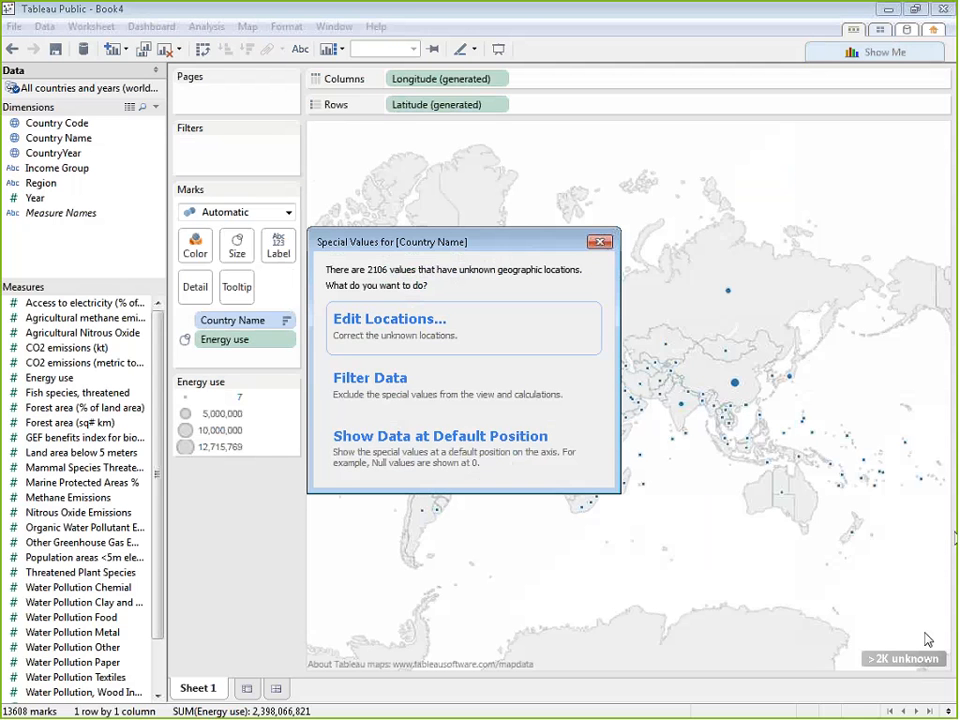
click(504, 347)
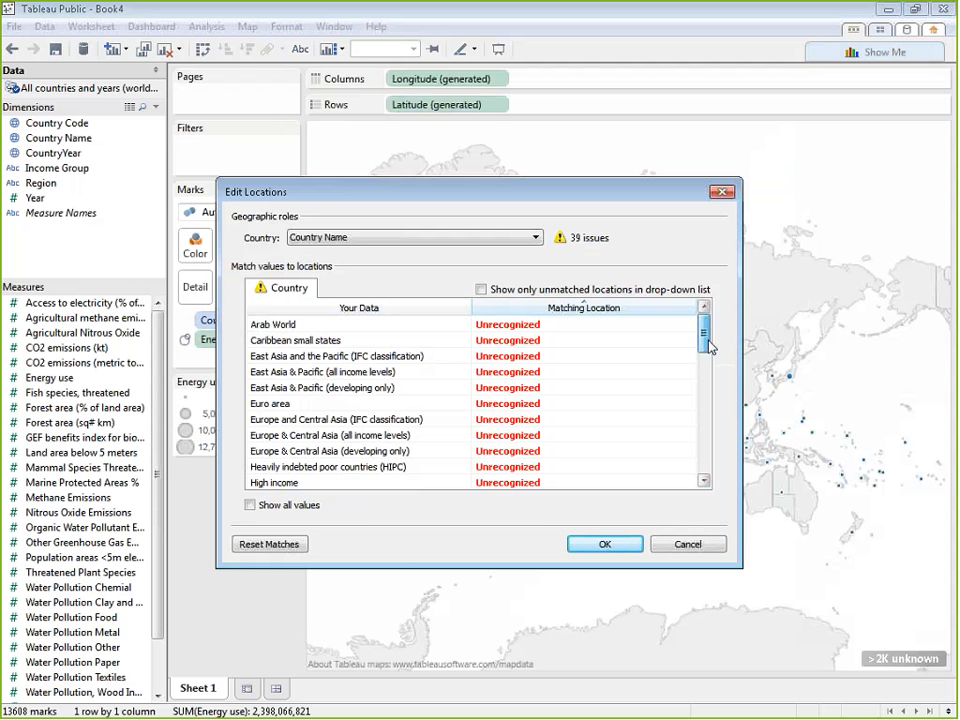
drag(707, 345, 683, 474)
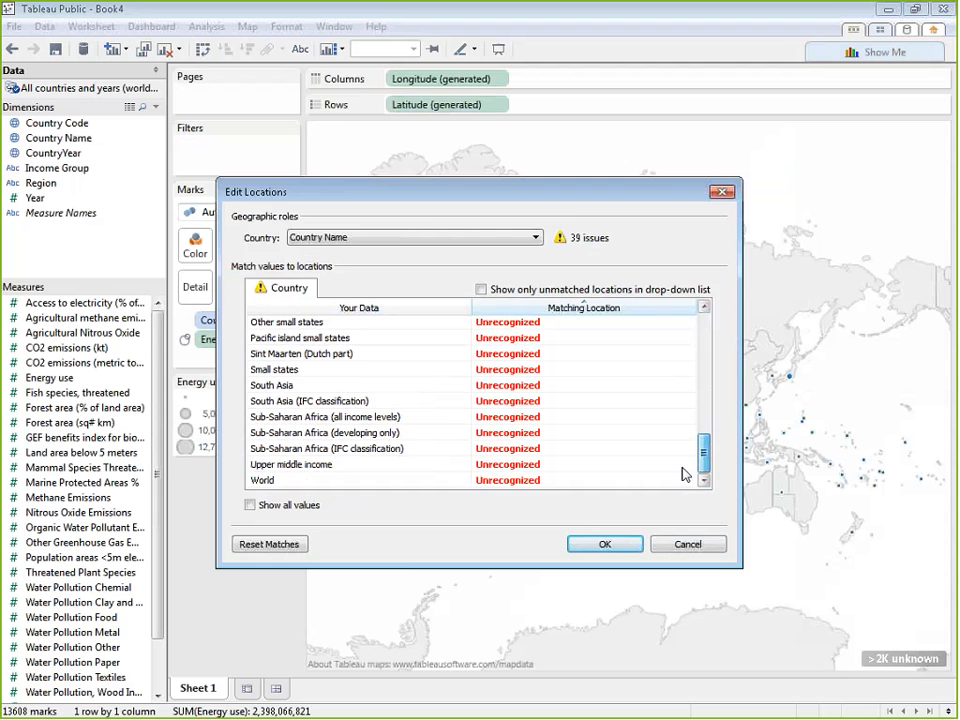
click(602, 544)
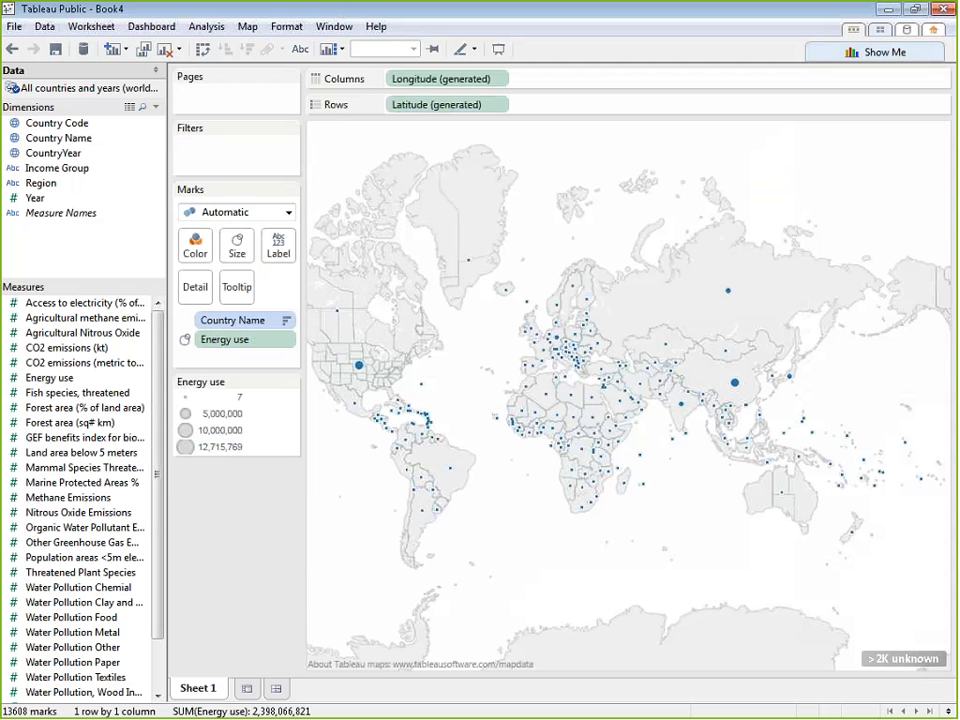
click(900, 658)
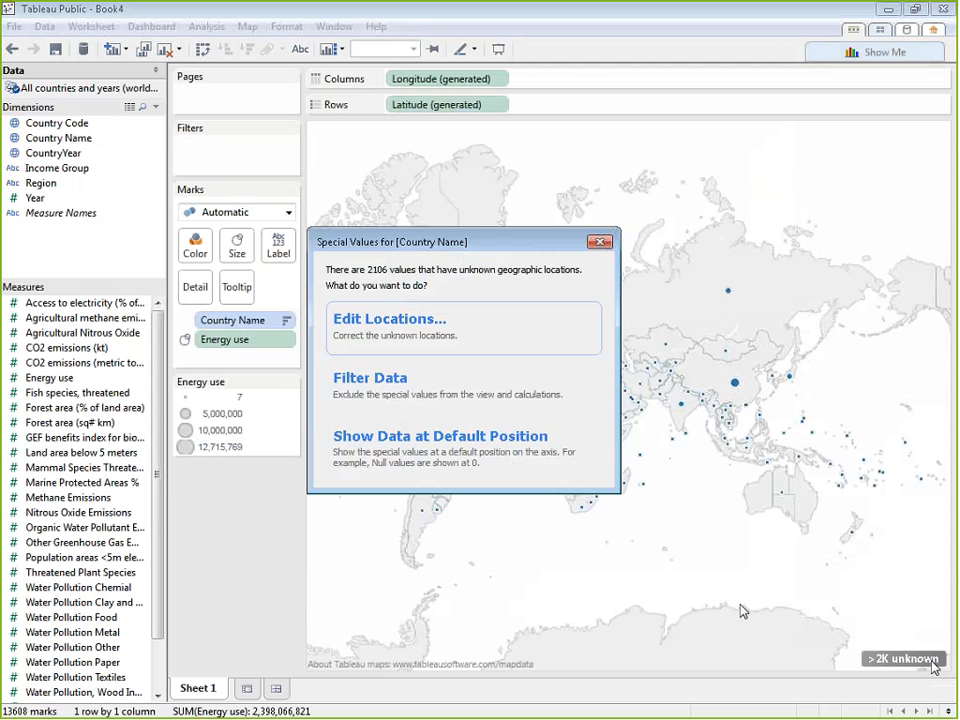
click(437, 400)
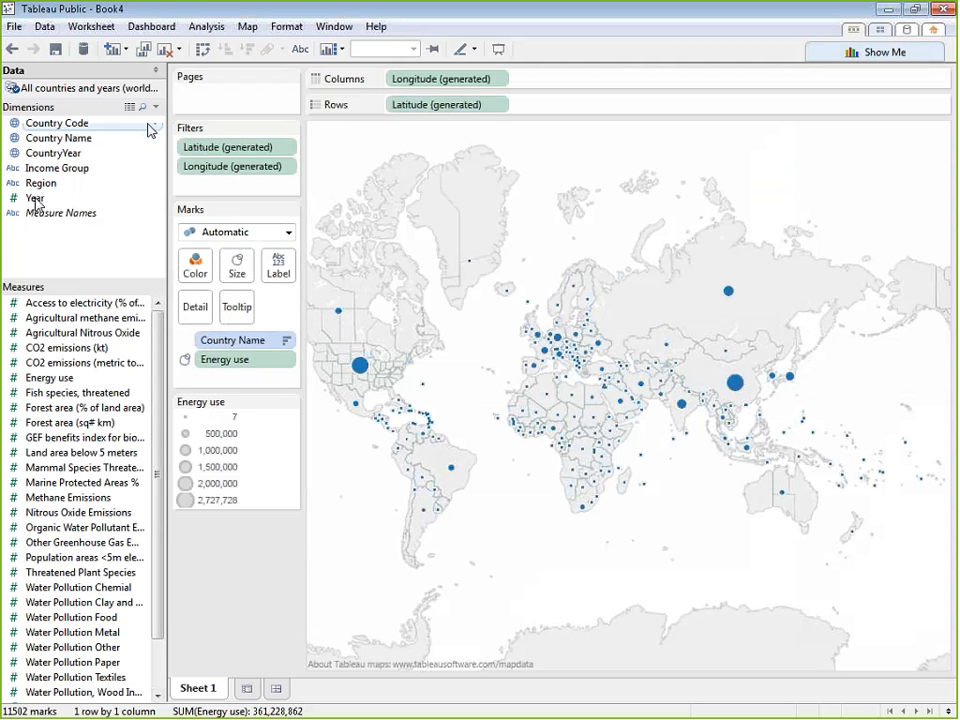
Change the filtered symbol map to a horizontal bar chart of Energy use by country
click(885, 53)
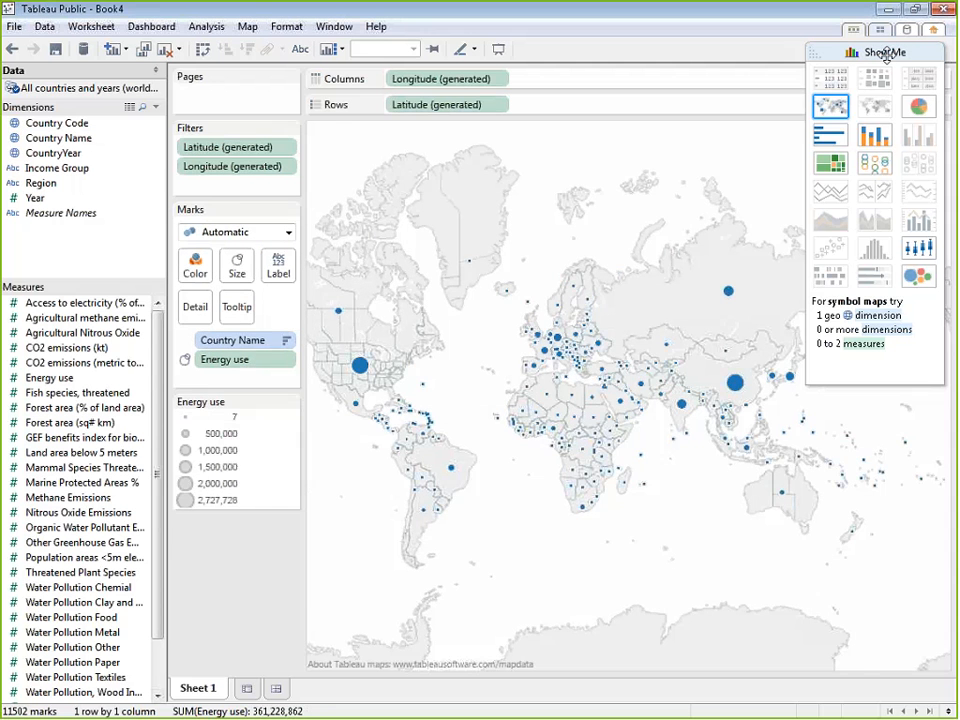
click(830, 137)
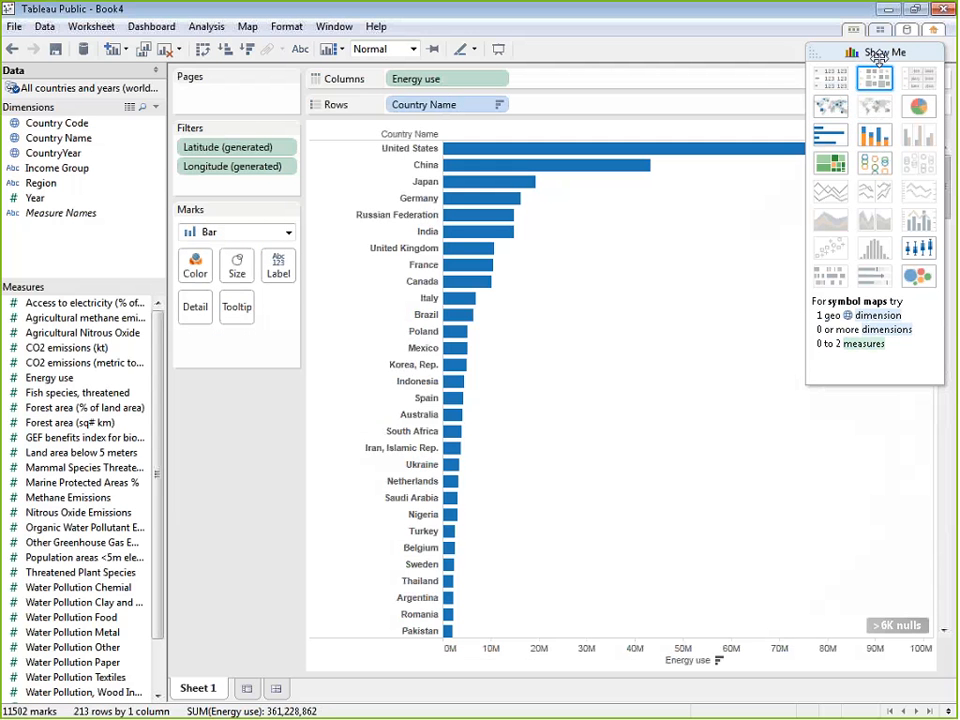
click(812, 58)
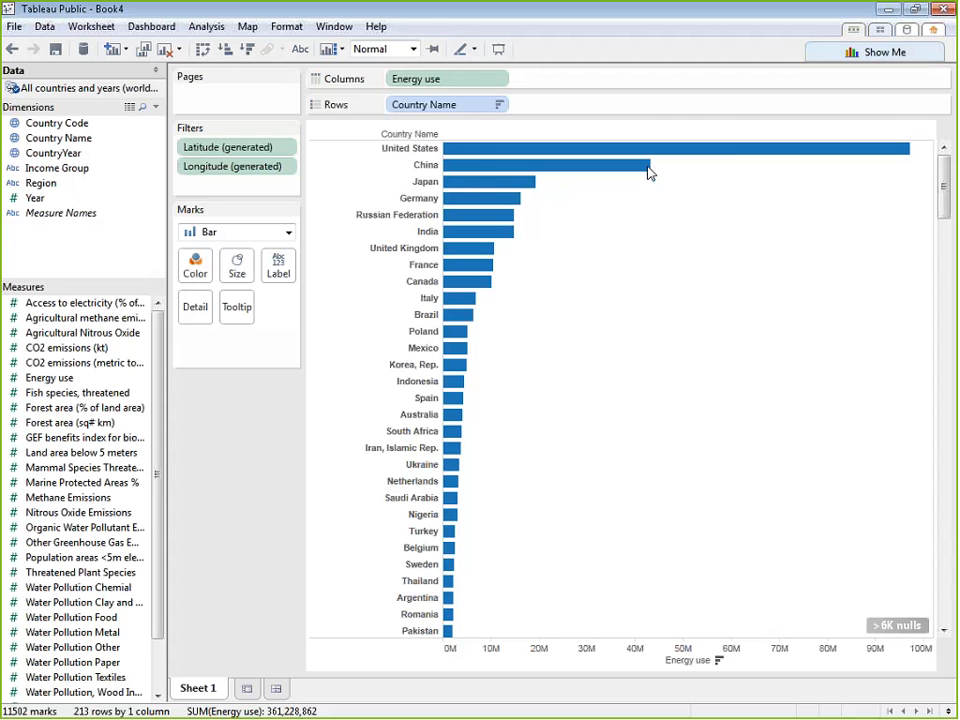
Add Year to Pages and advance the displayed page to 1965
mouse_move(463, 160)
click(60, 205)
drag(60, 205, 242, 98)
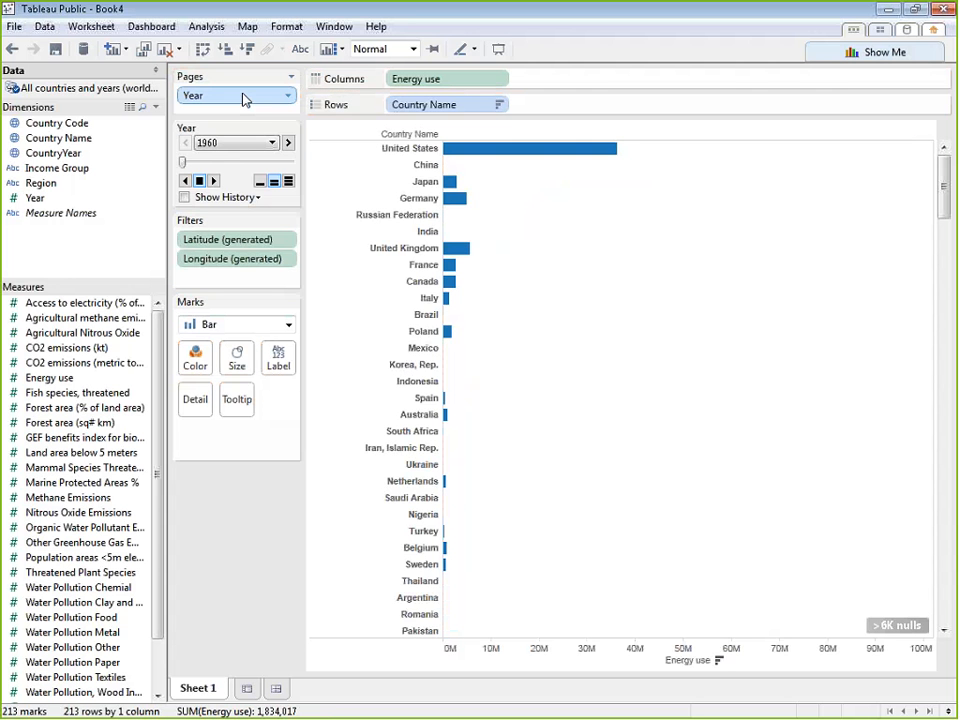
click(288, 143)
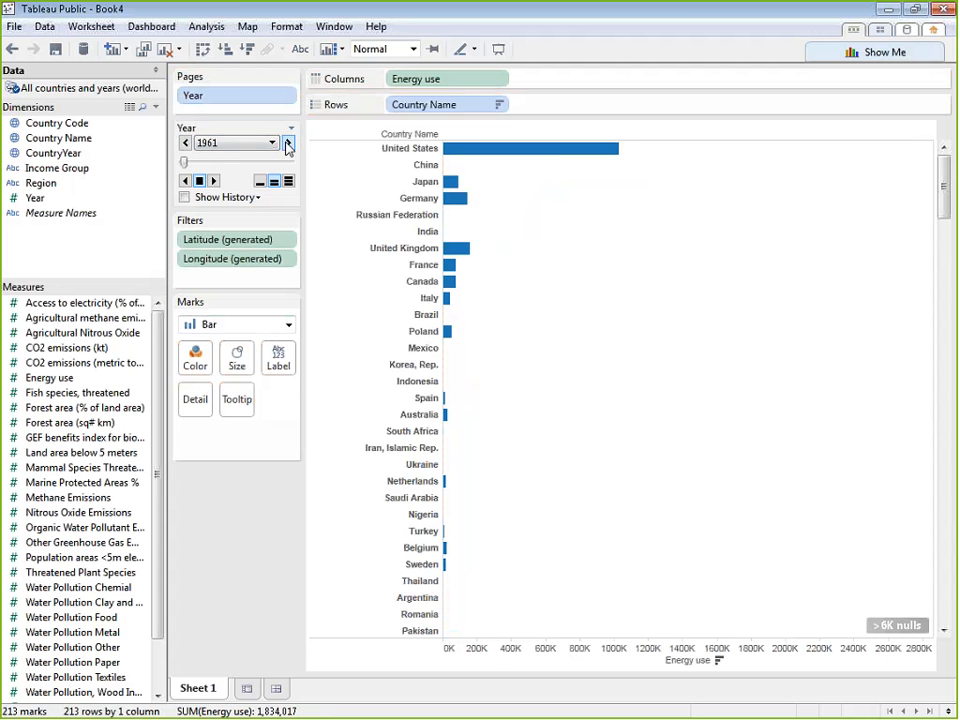
click(288, 143)
click(288, 143)
click(288, 143)
Advance the displayed Year page from 1965 through the following years up to 2013 to examine how Energy use by country changes
click(288, 143)
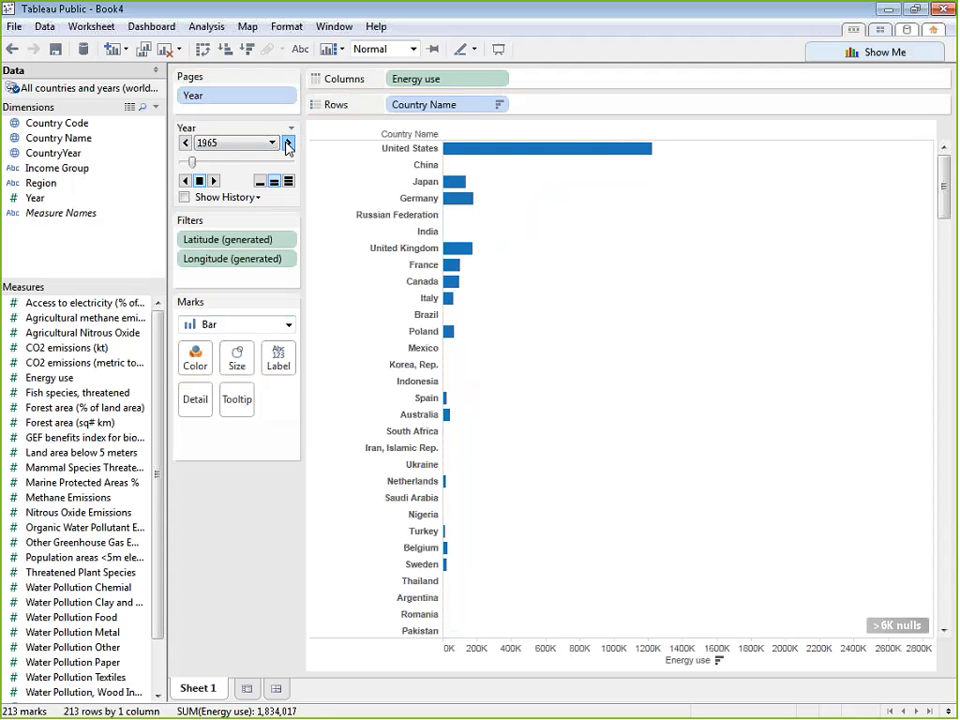
click(288, 143)
click(288, 143)
click(288, 143)
click(288, 143)
click(288, 143)
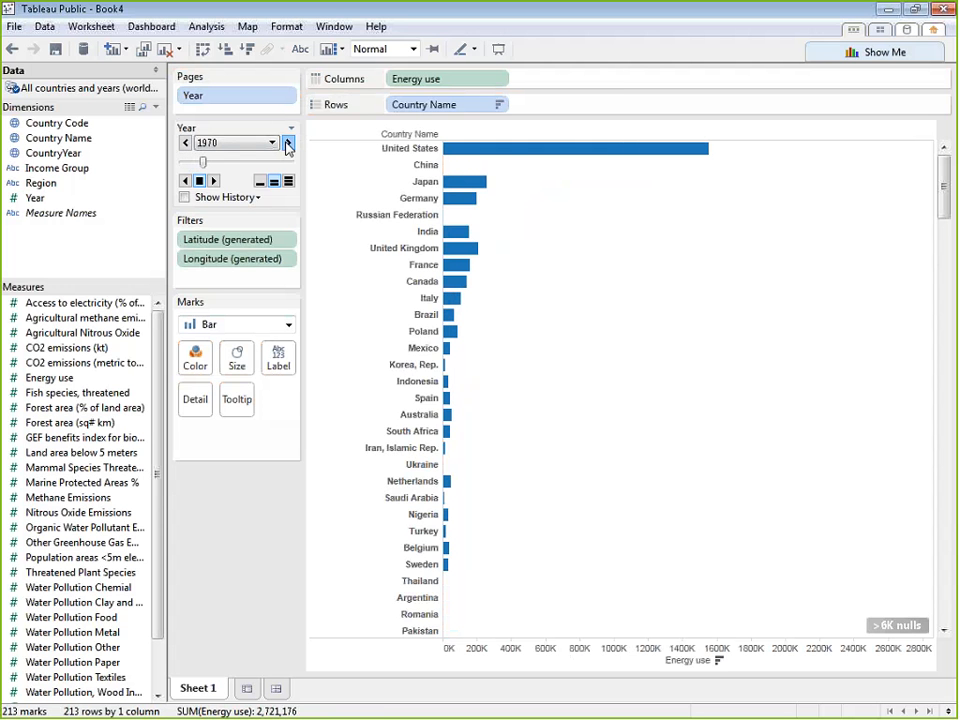
click(288, 143)
click(288, 143)
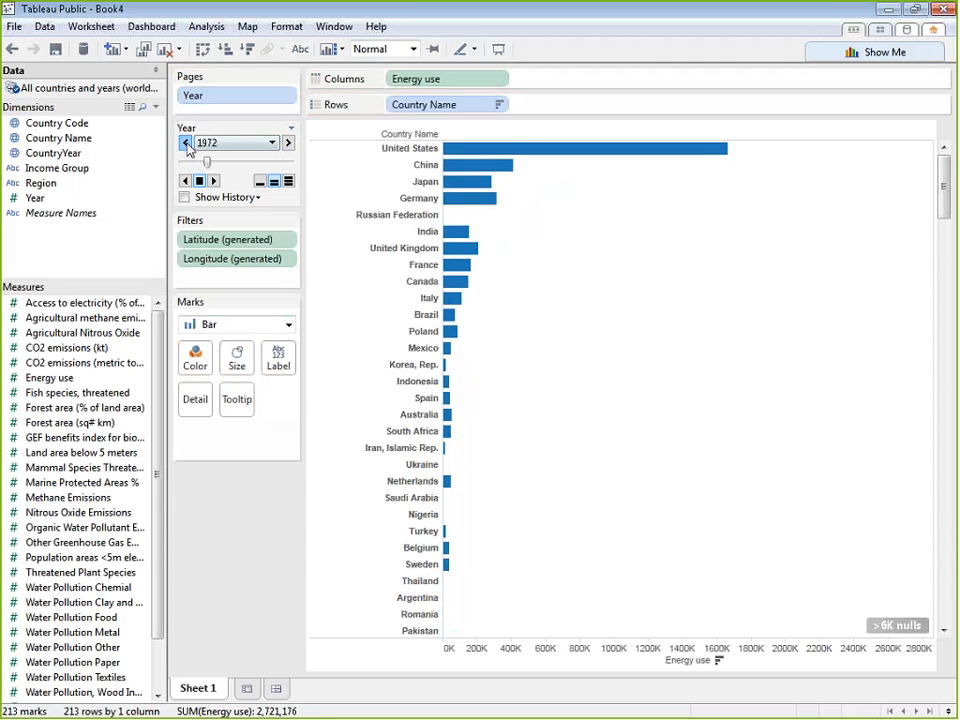
click(186, 143)
click(186, 143)
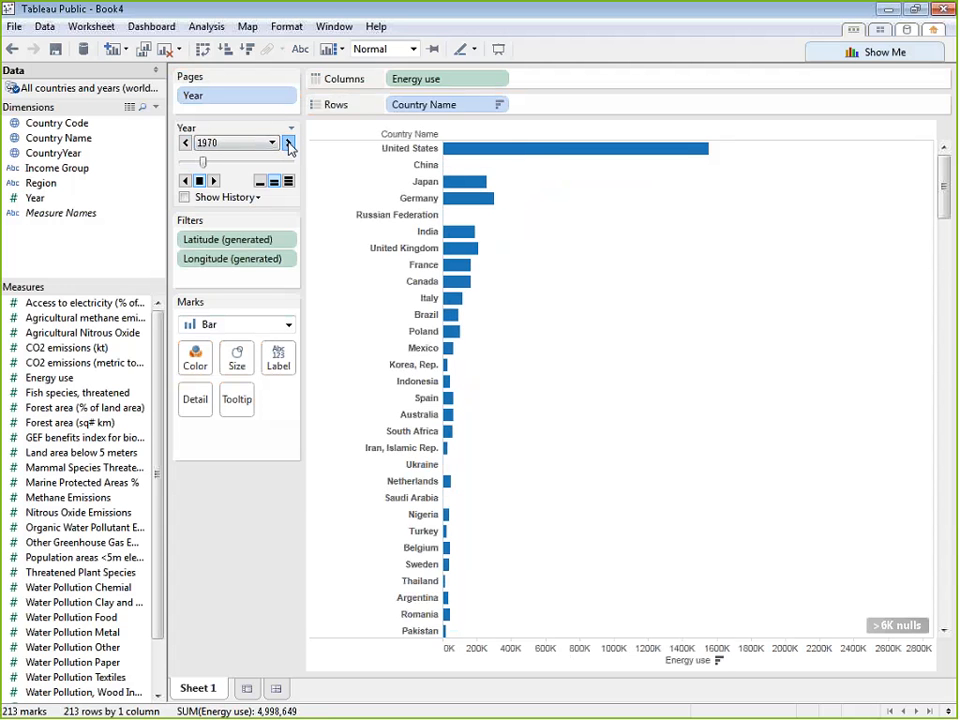
click(289, 145)
click(289, 145)
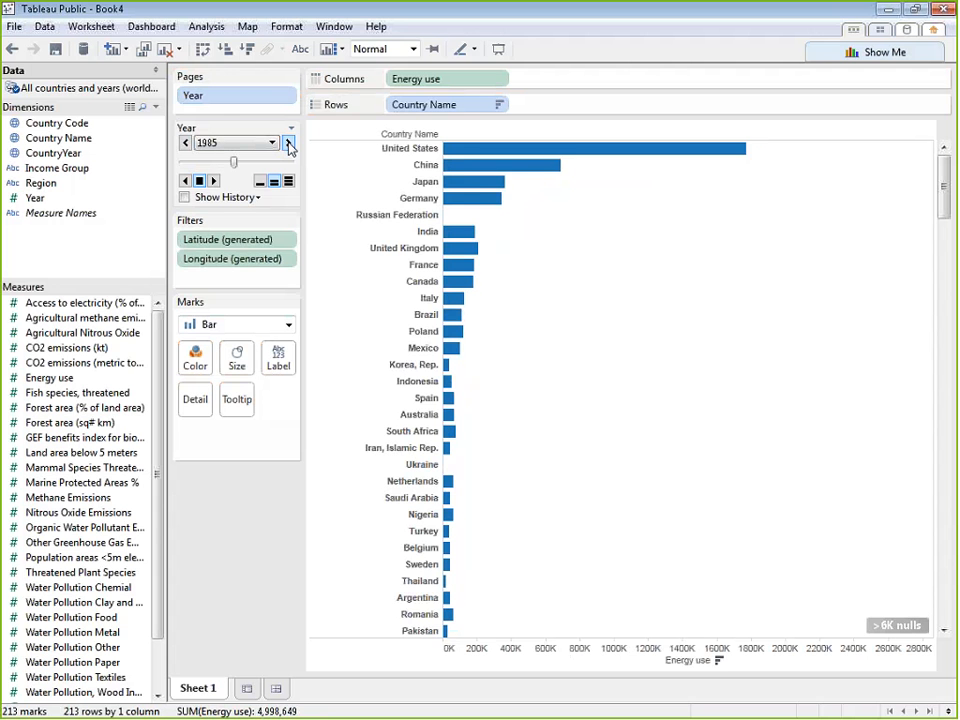
click(289, 145)
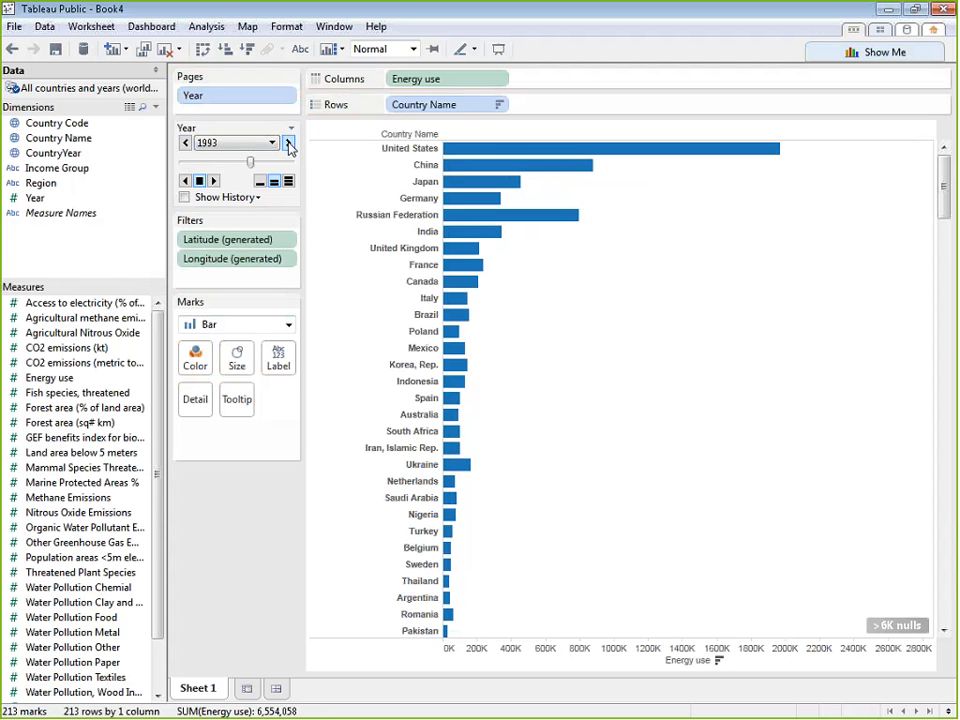
click(289, 145)
click(289, 145)
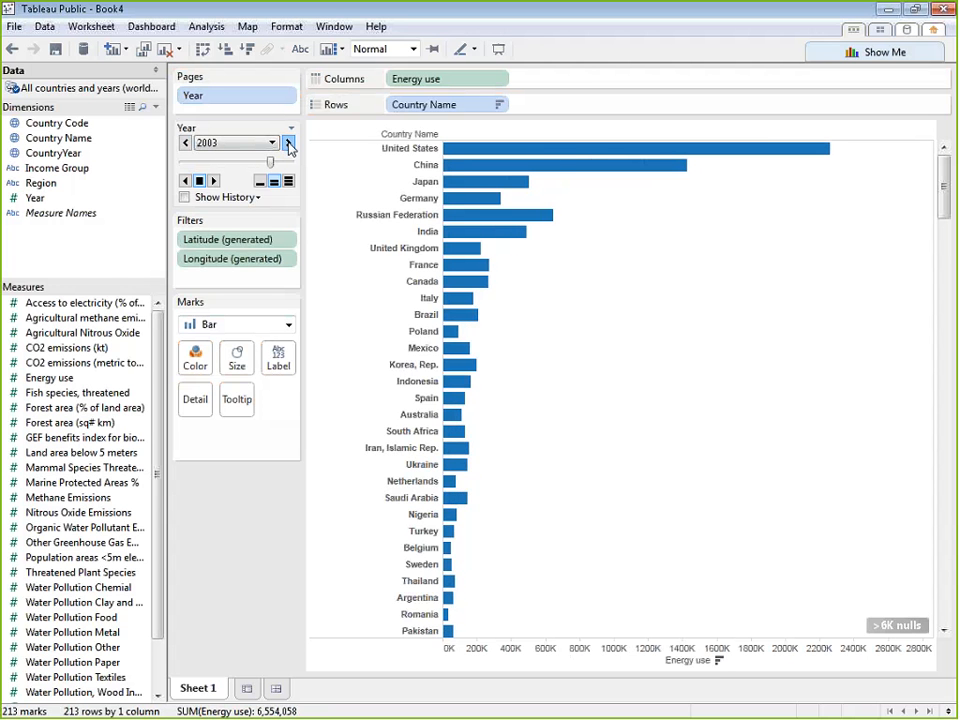
click(289, 146)
click(289, 146)
click(289, 146)
click(289, 146)
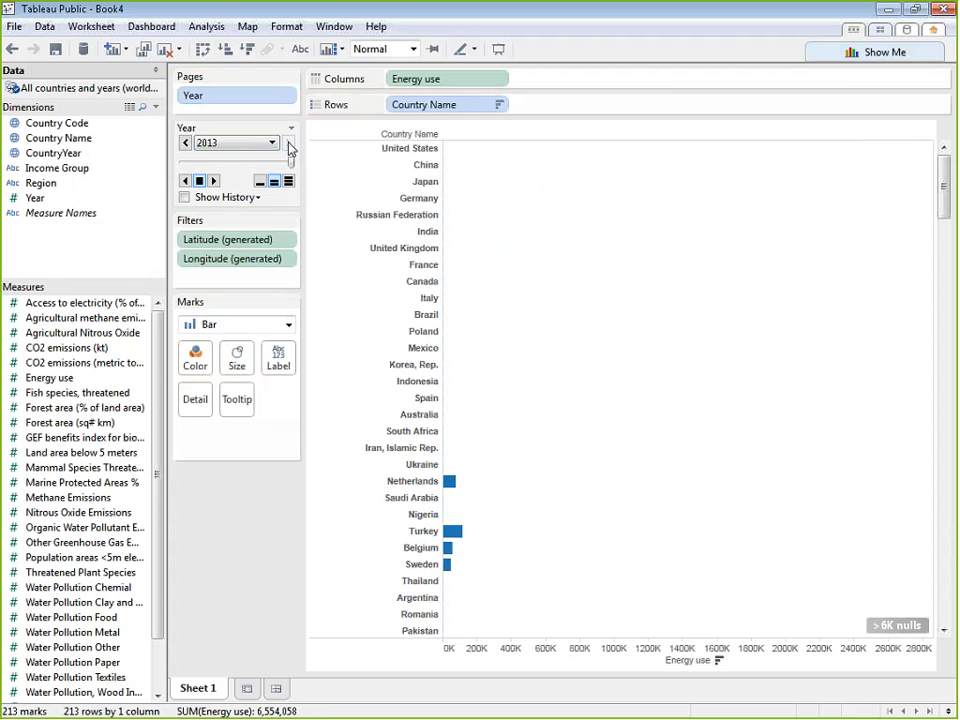
Step the Year page back from the latest years to 2010, comparing the countries' Energy use in 2013, 2012 and 2011
click(188, 145)
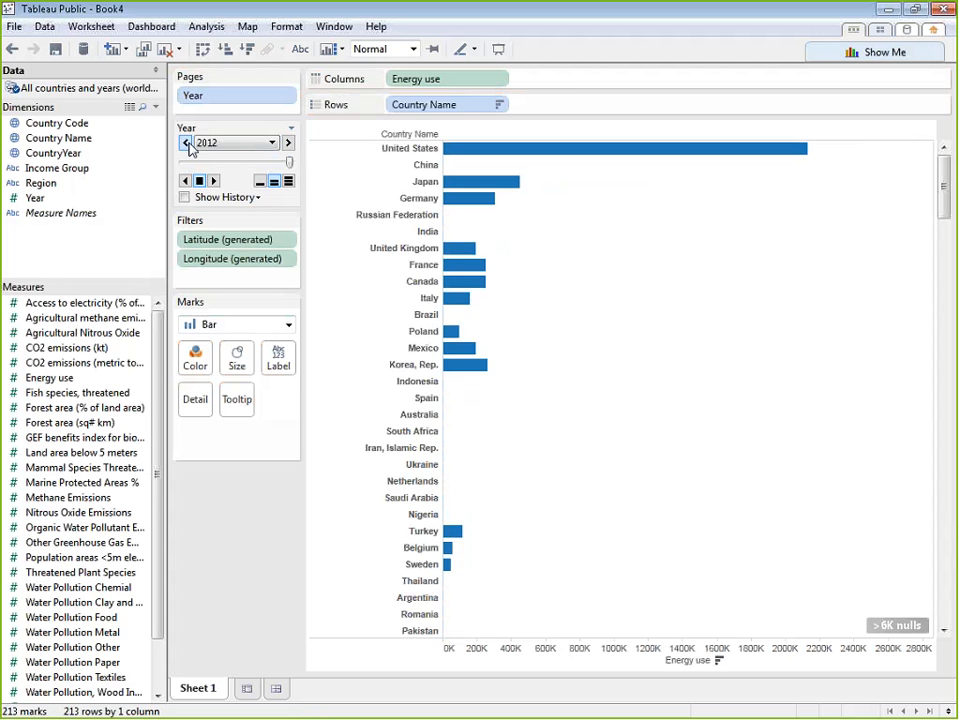
click(289, 147)
click(187, 146)
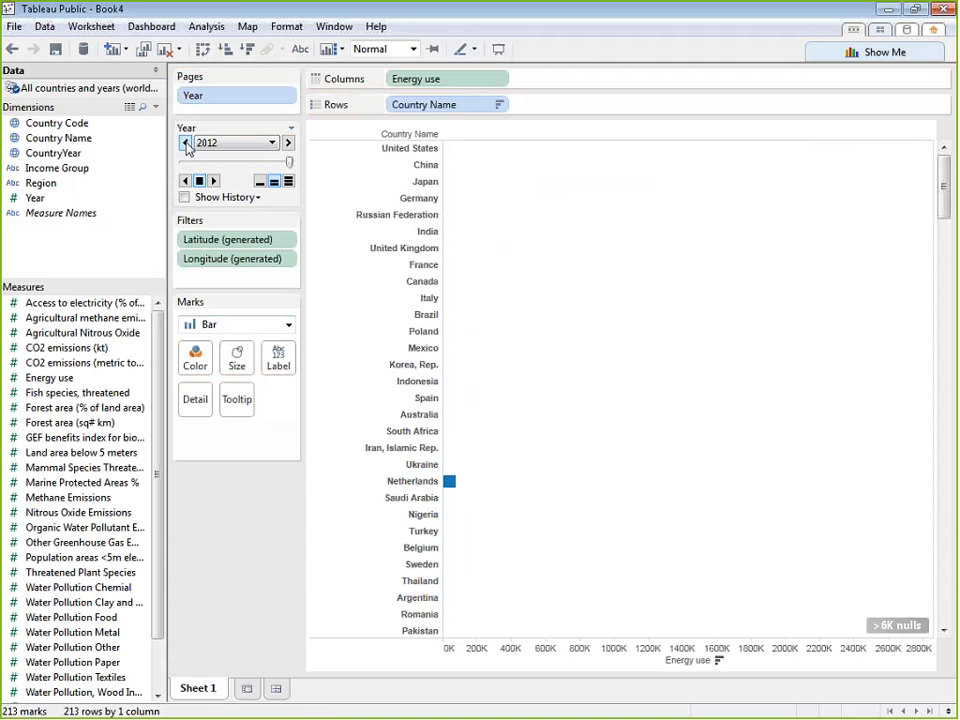
click(188, 146)
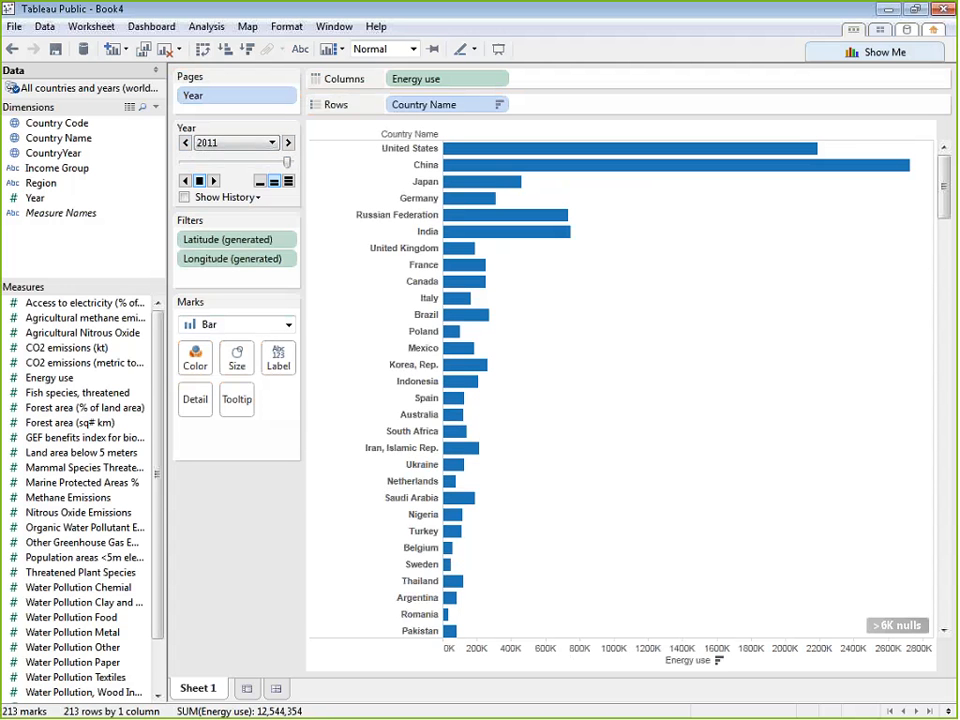
click(187, 145)
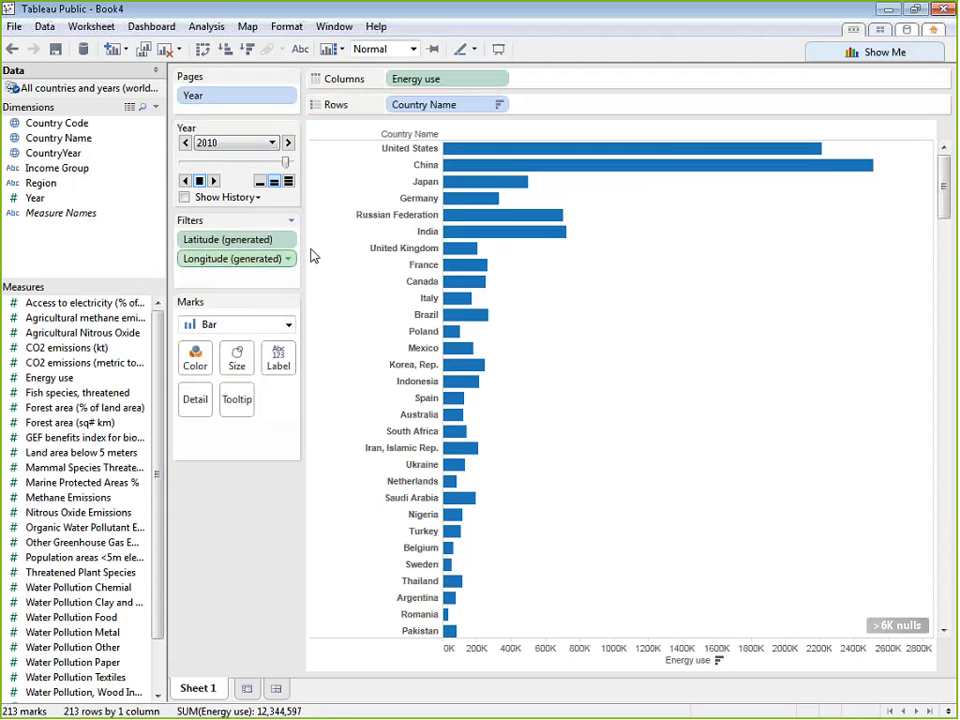
Try pie, stacked bar, treemap, horizontal bar and packed bubble charts for the Energy use data with Show Me
click(876, 52)
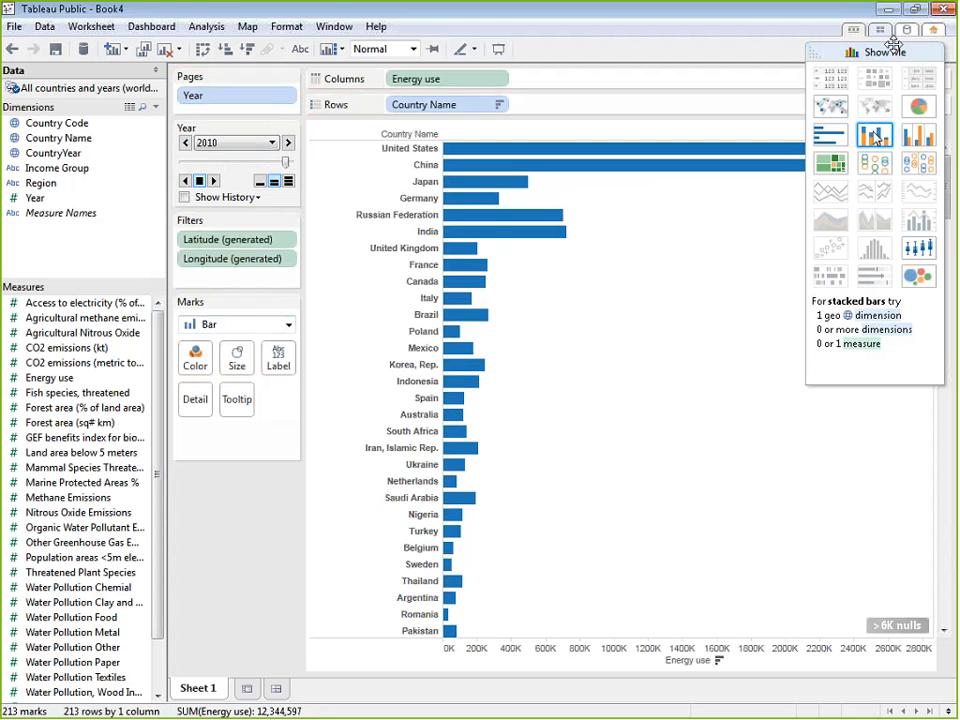
click(916, 108)
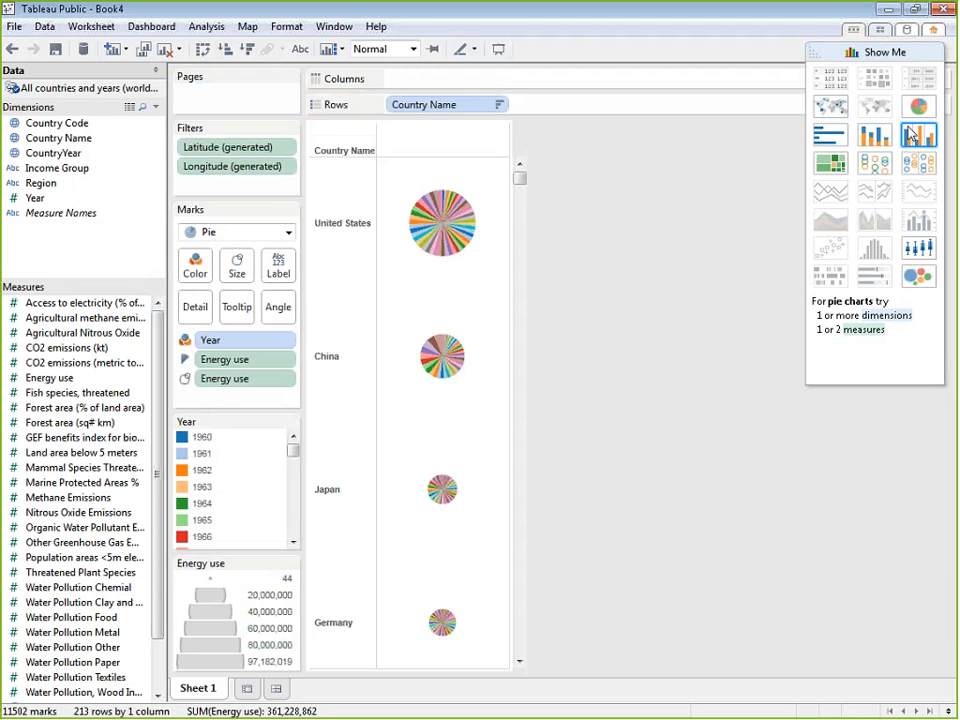
click(874, 138)
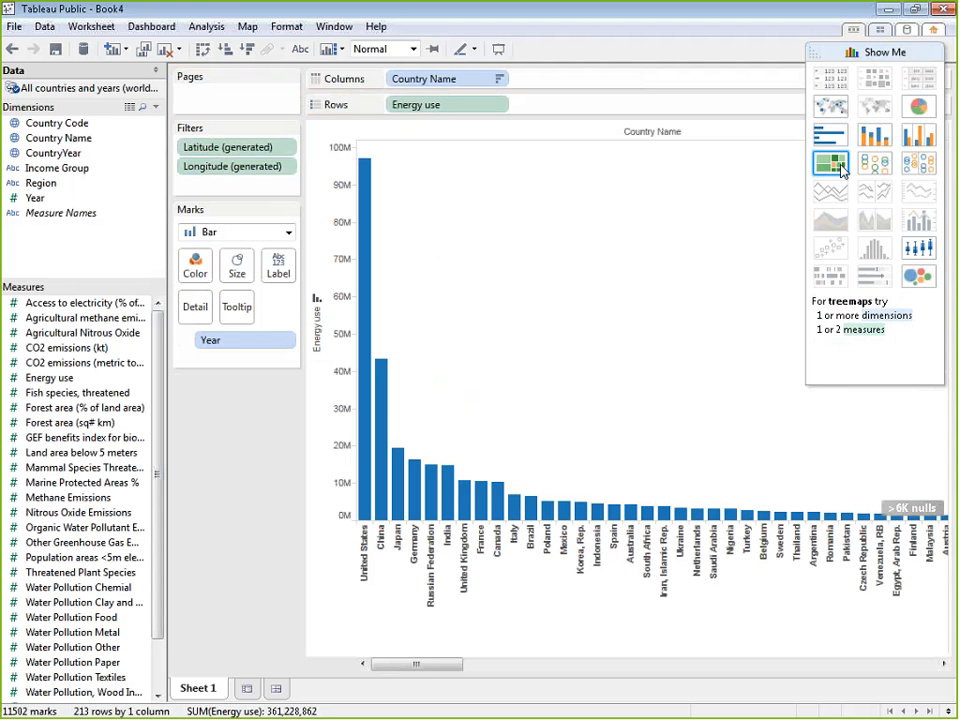
click(841, 170)
click(838, 140)
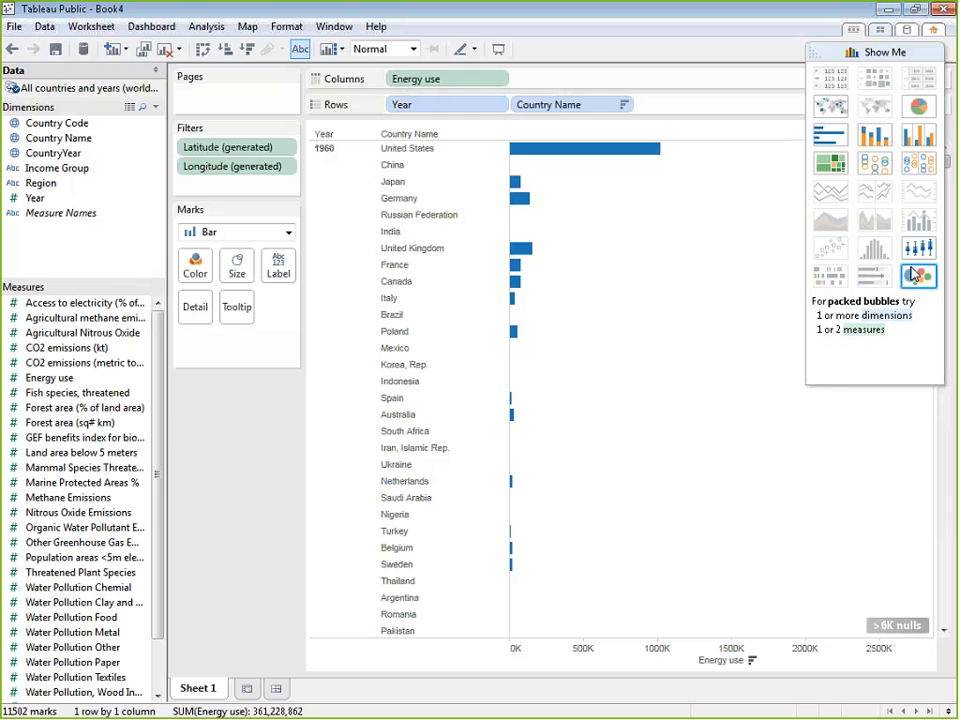
click(916, 276)
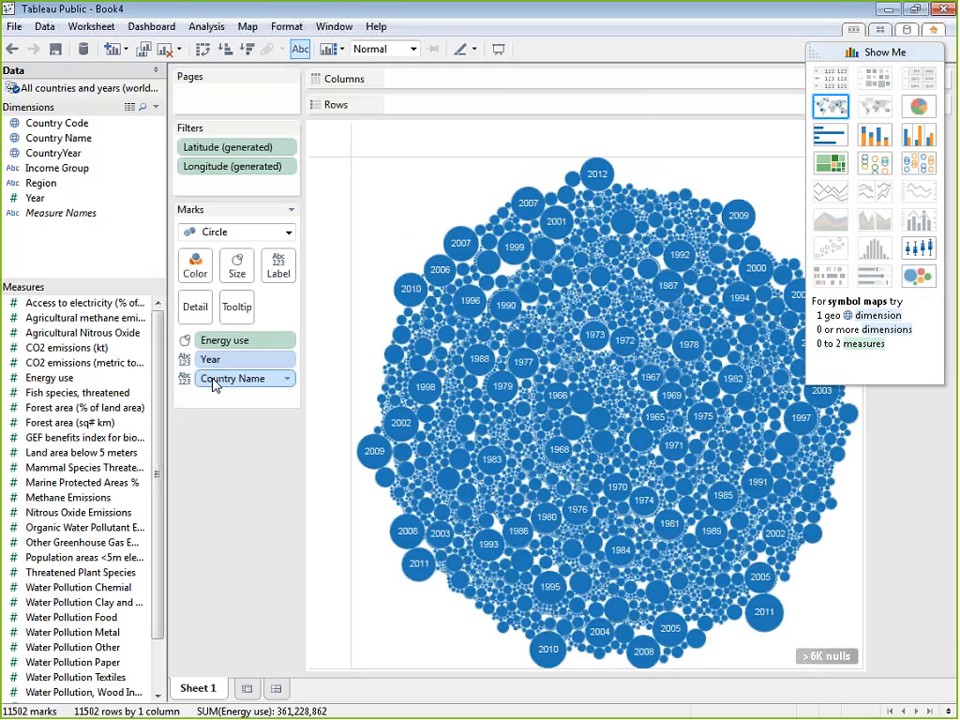
Switch the packed bubbles to a treemap and horizontal bars, ending with symbol maps of Energy use for each year
click(834, 164)
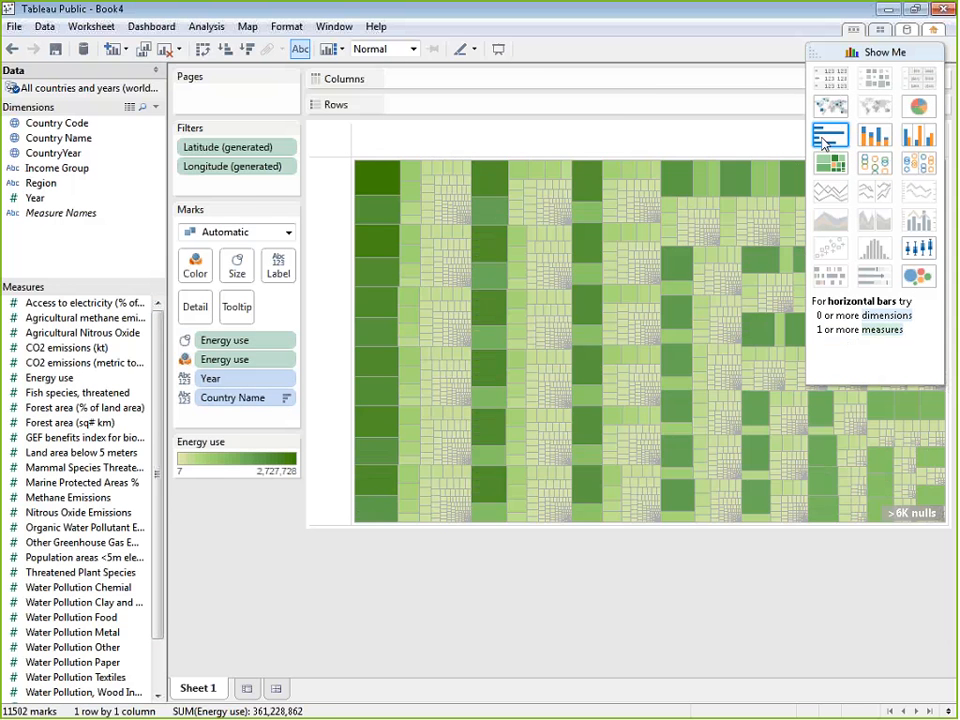
click(830, 136)
click(831, 110)
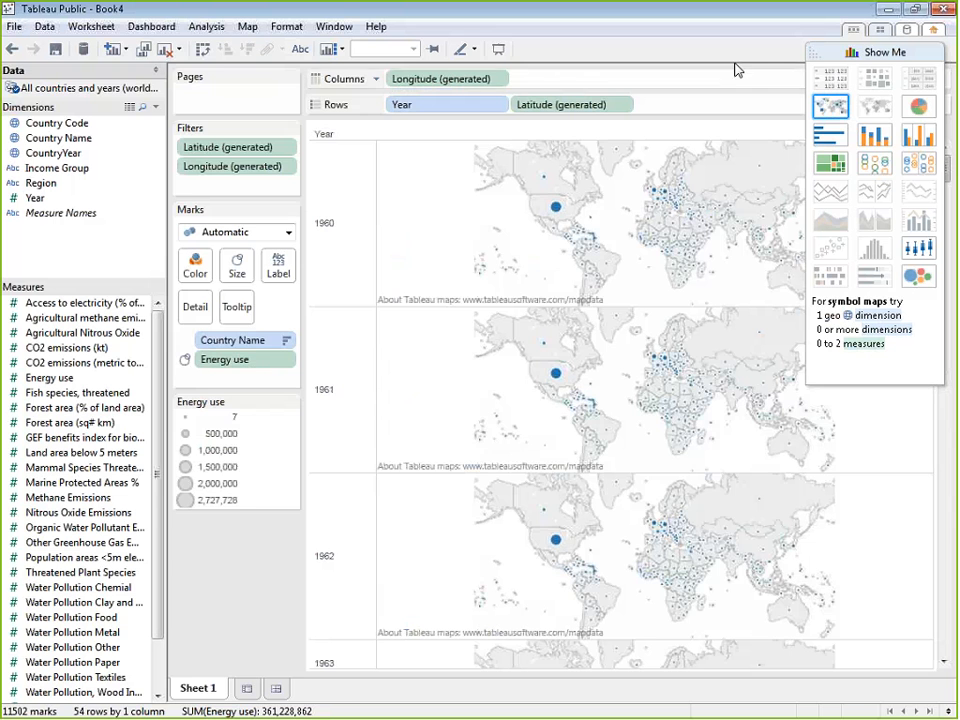
Create a new worksheet with a text table of Fish species, threatened by Country Name using Show Me
click(276, 690)
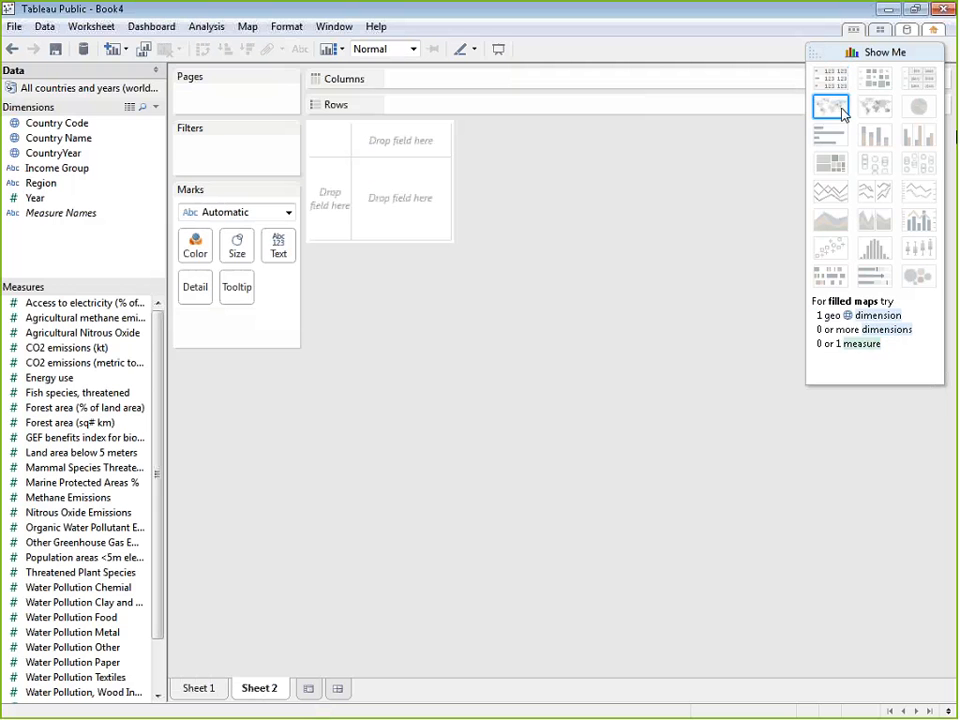
click(820, 57)
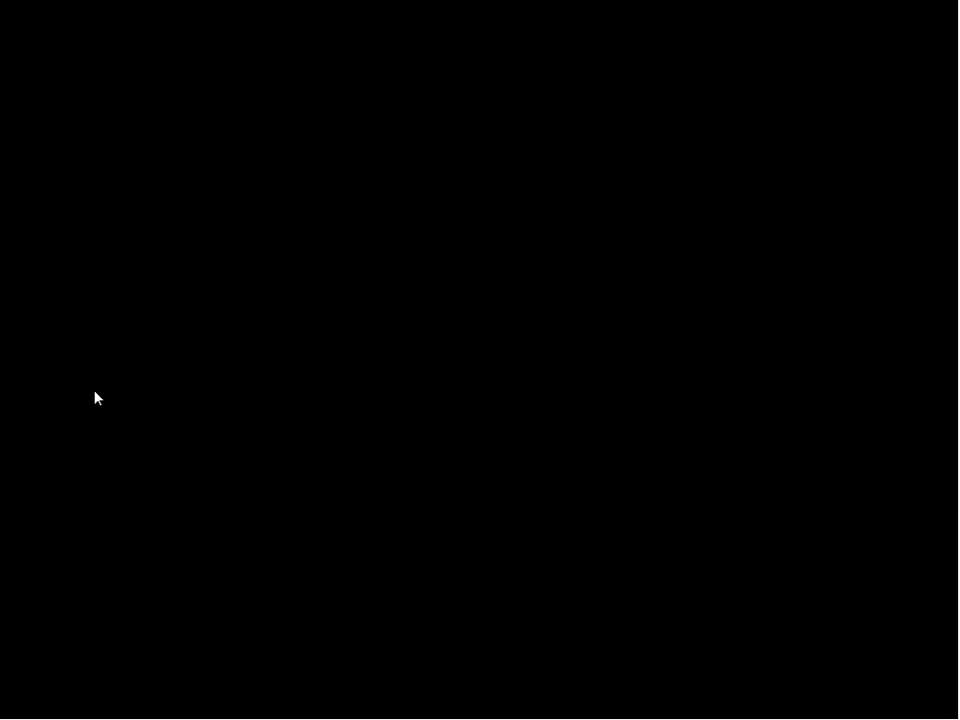
click(135, 392)
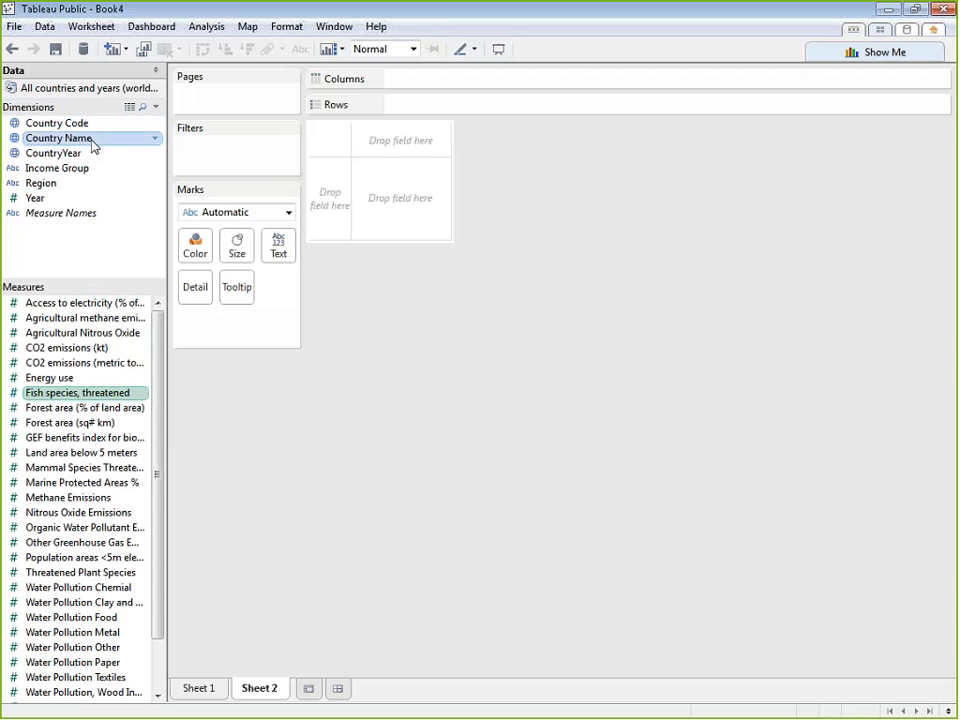
click(91, 141)
click(915, 52)
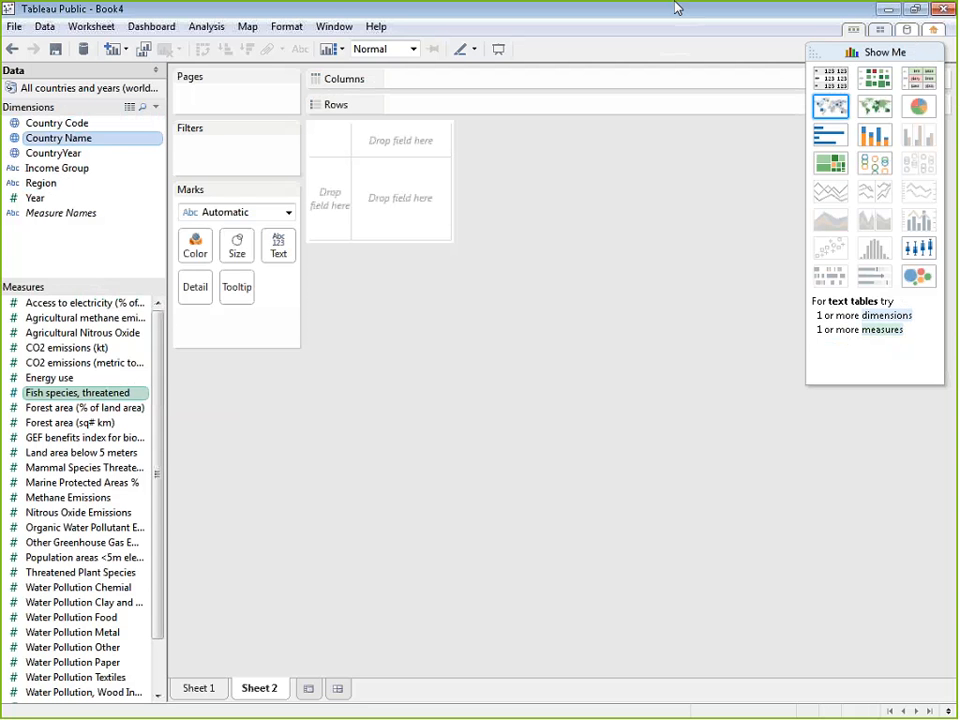
click(831, 78)
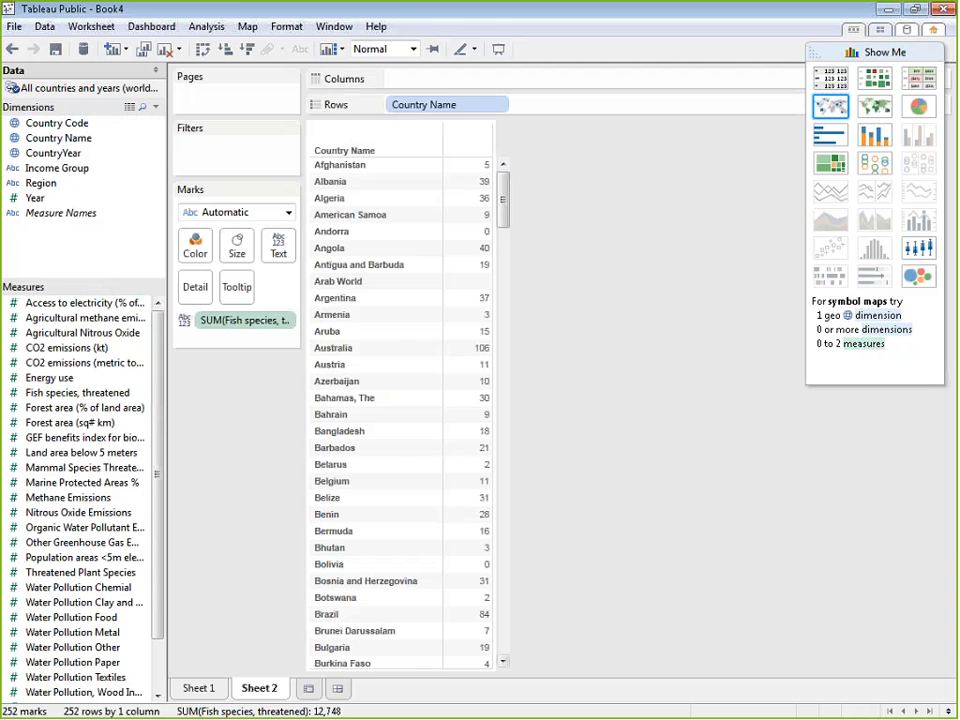
Look through the text table and convert it to a highlight table of Fish species, threatened
drag(503, 195, 542, 471)
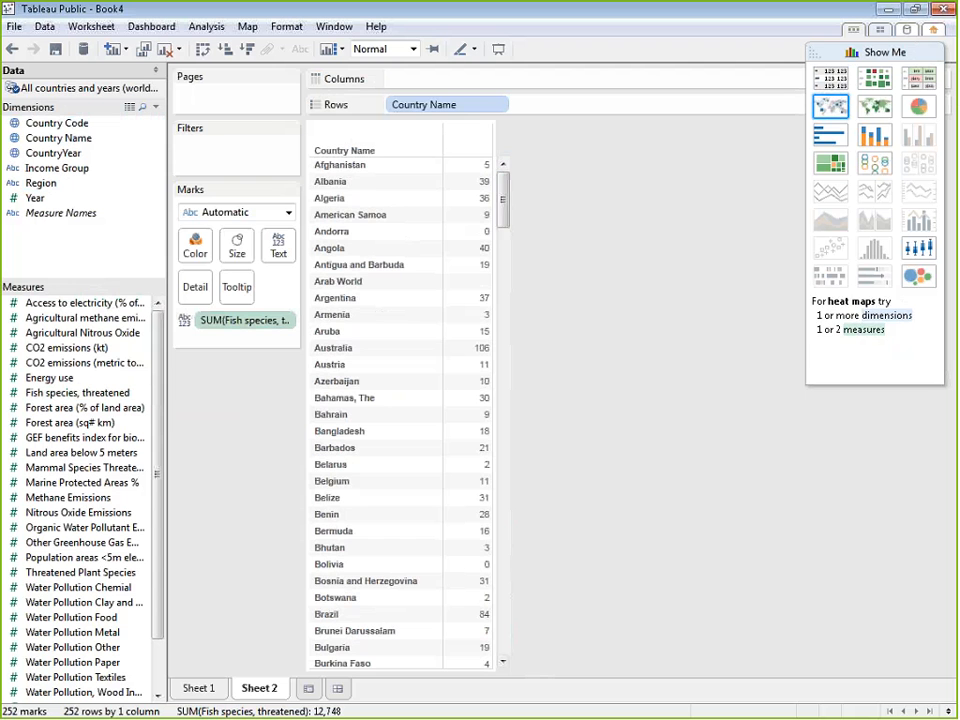
click(919, 80)
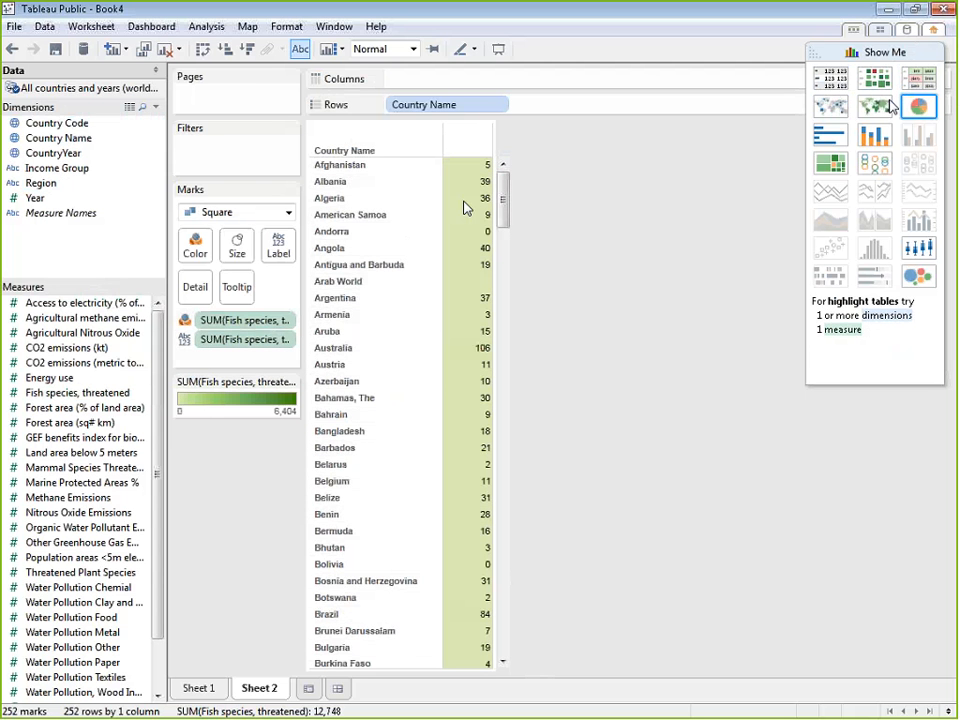
mouse_move(504, 193)
mouse_down()
mouse_move(498, 625)
mouse_move(510, 650)
mouse_move(508, 185)
mouse_up()
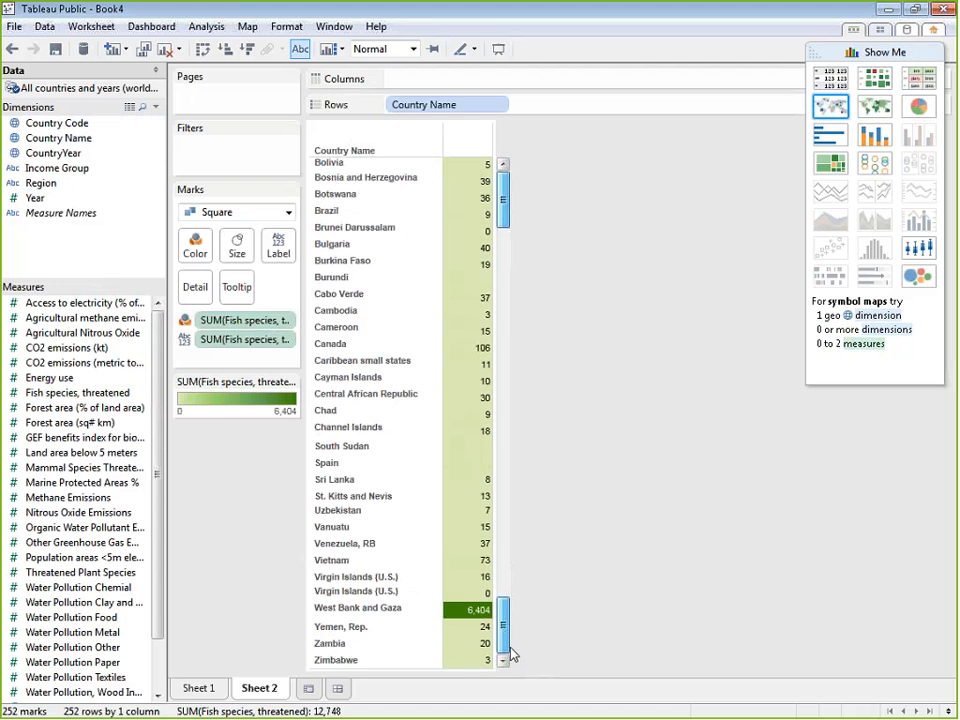
Convert the highlight table to a filled map of Fish species, threatened and filter out the 39 unknown locations
click(880, 105)
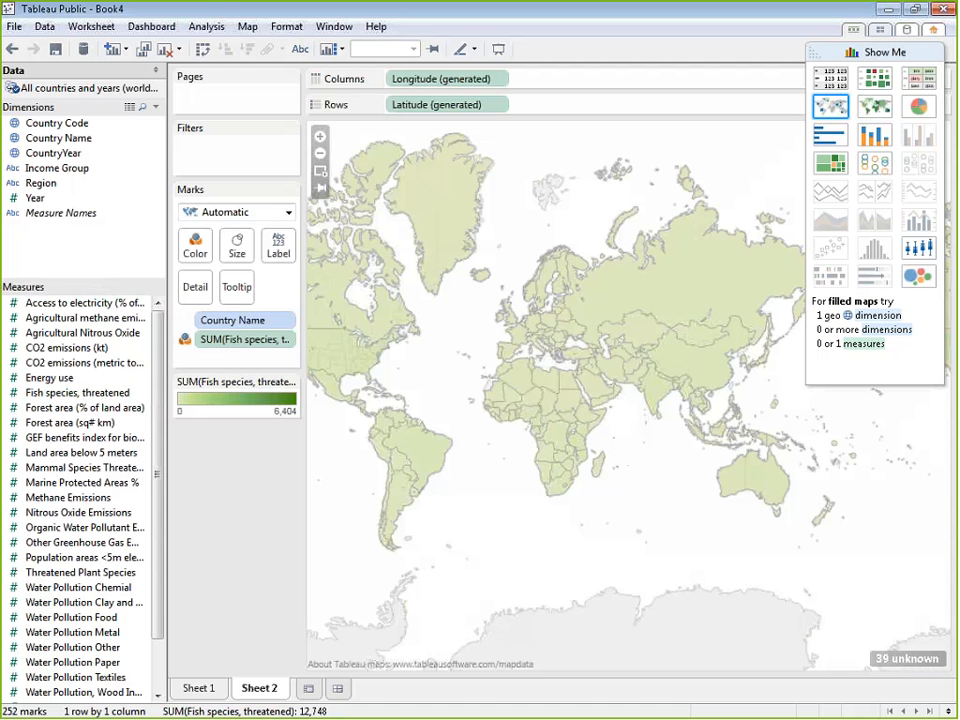
click(906, 658)
click(527, 380)
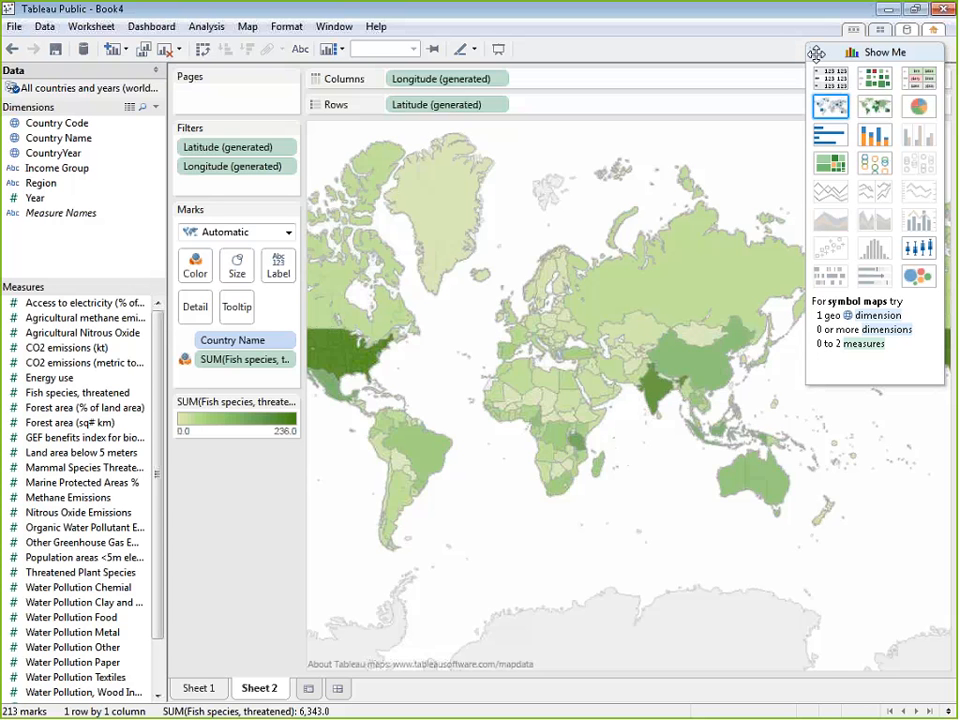
click(820, 52)
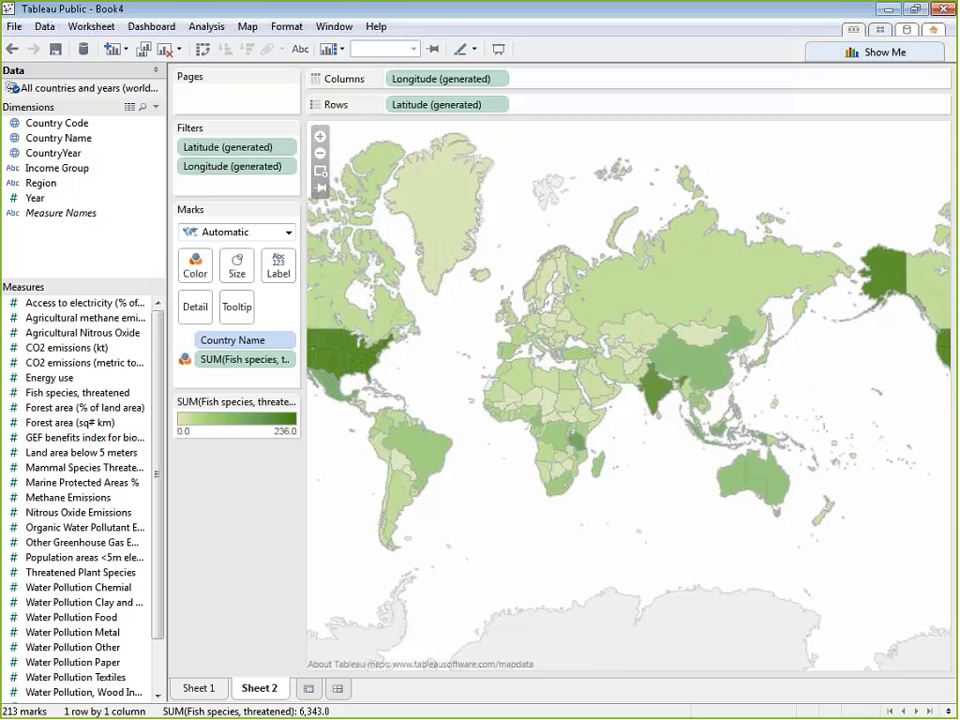
drag(483, 314, 573, 318)
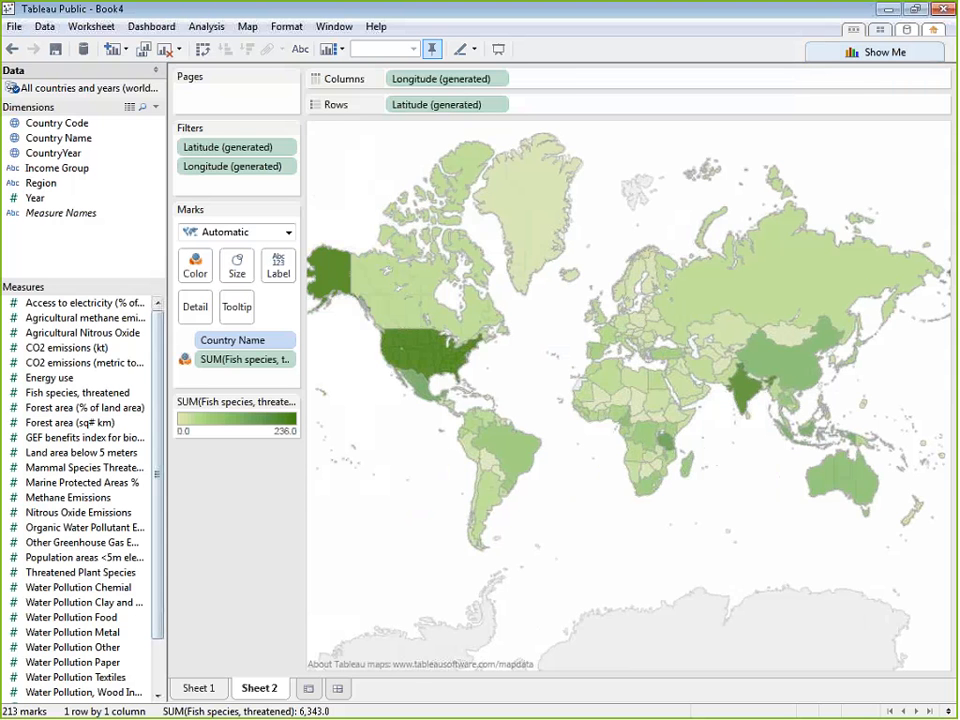
Create a third worksheet with a continuous area chart of Fish species, threatened by Country Name and Year using Show Me
click(308, 688)
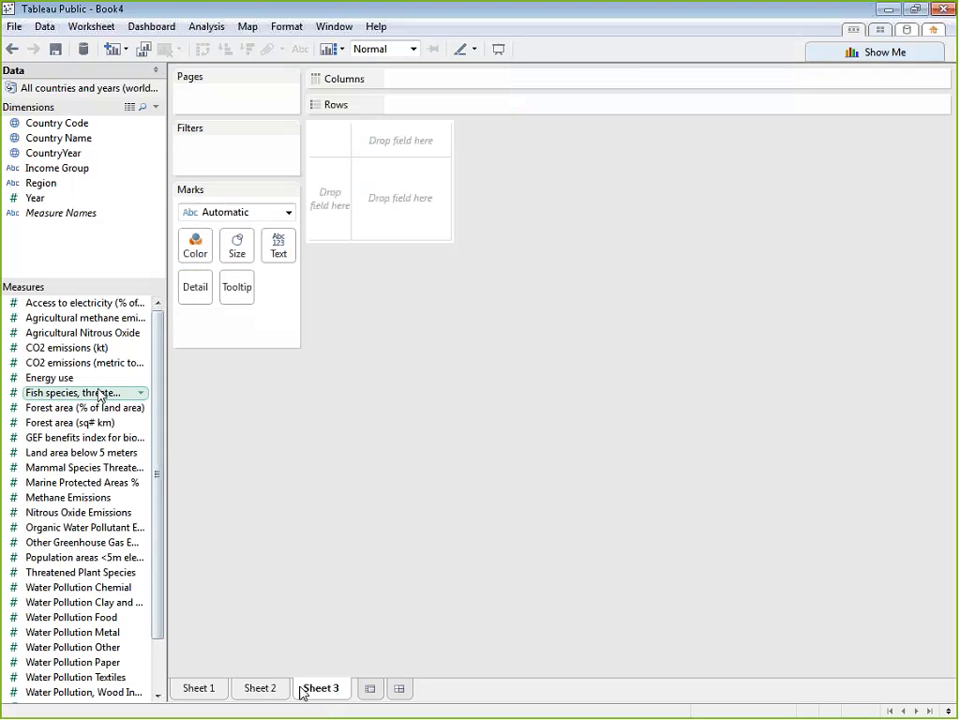
click(90, 138)
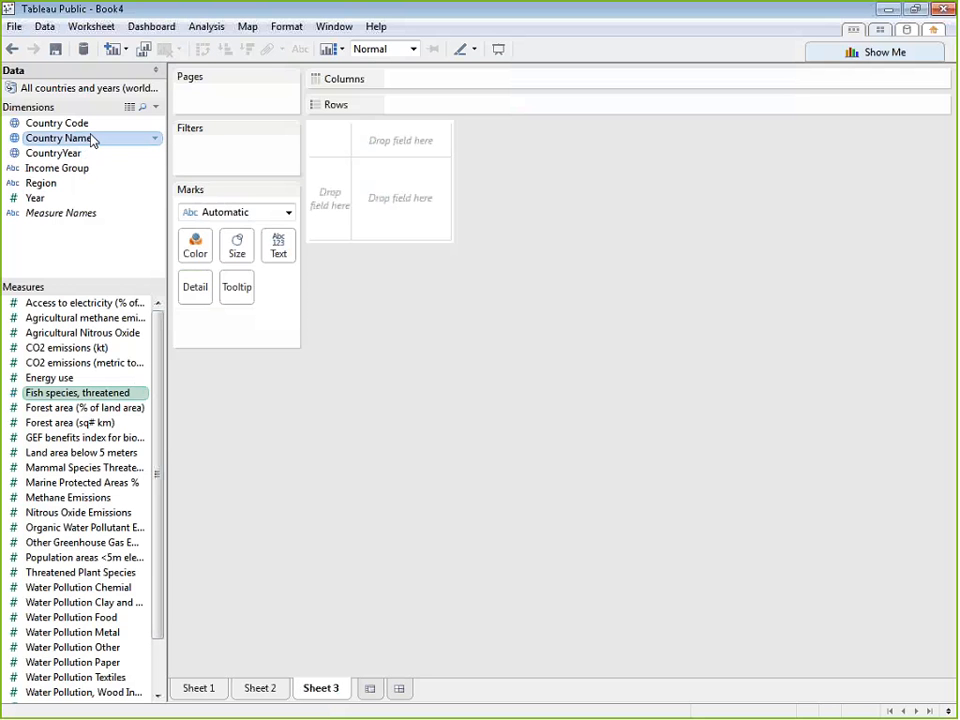
ctrl+click(80, 203)
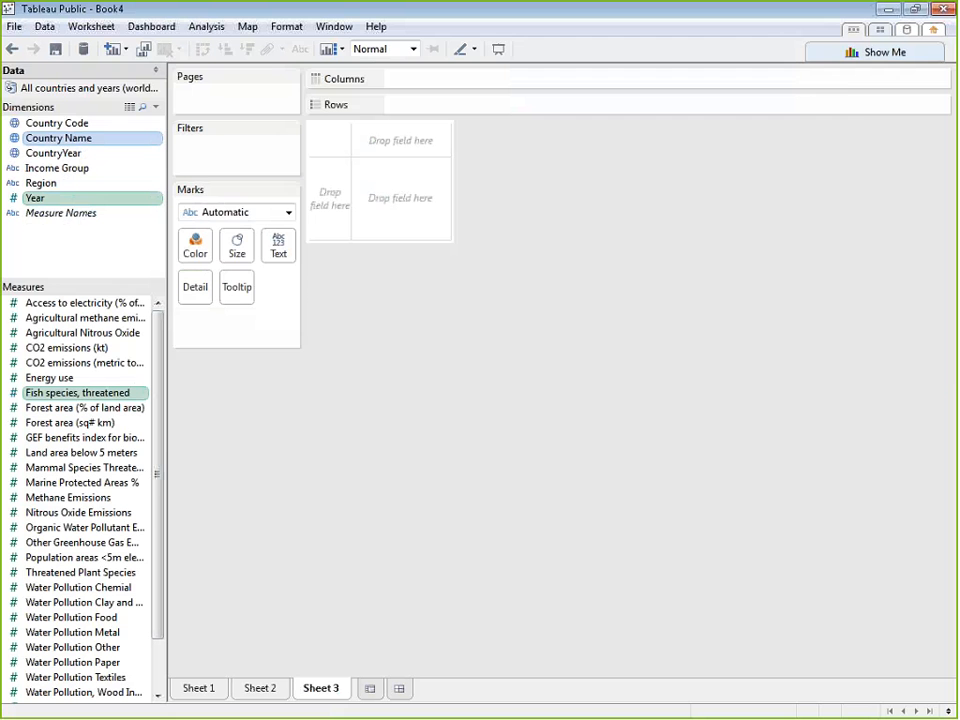
click(895, 51)
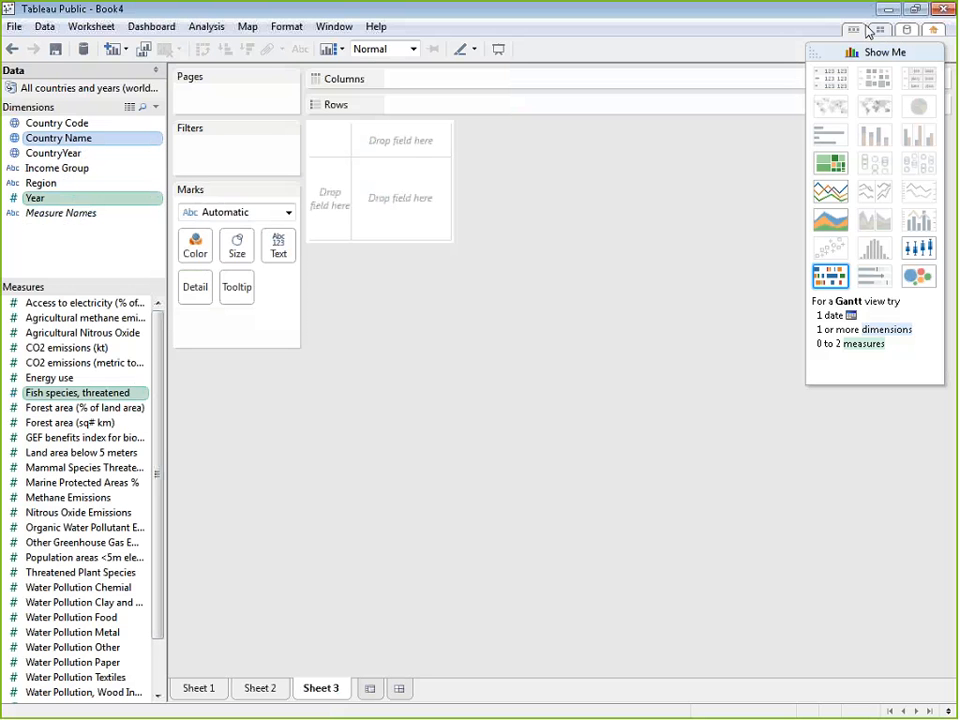
click(828, 226)
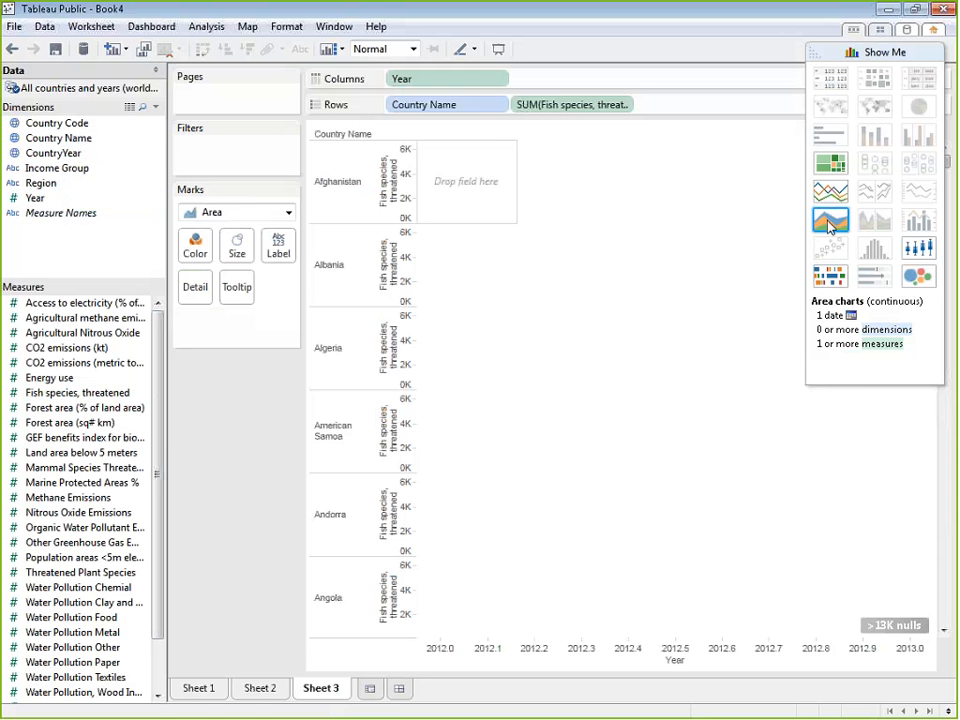
Look through the area chart by country and convert it to a Gantt view and to packed bubbles using Show Me
scroll(724, 377, down, 15)
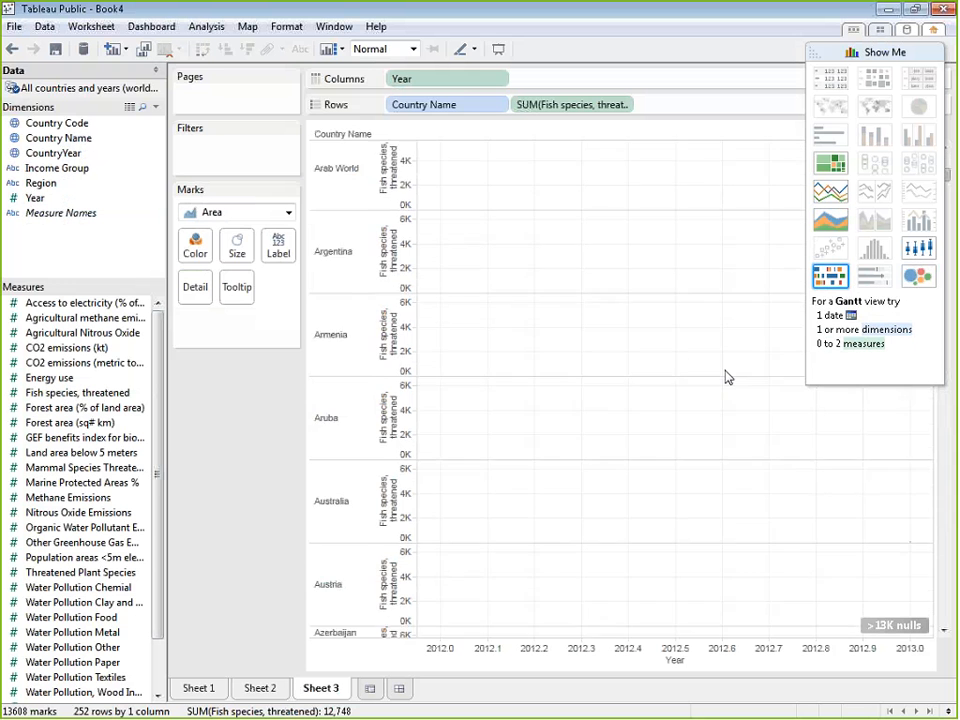
scroll(737, 396, down, 6)
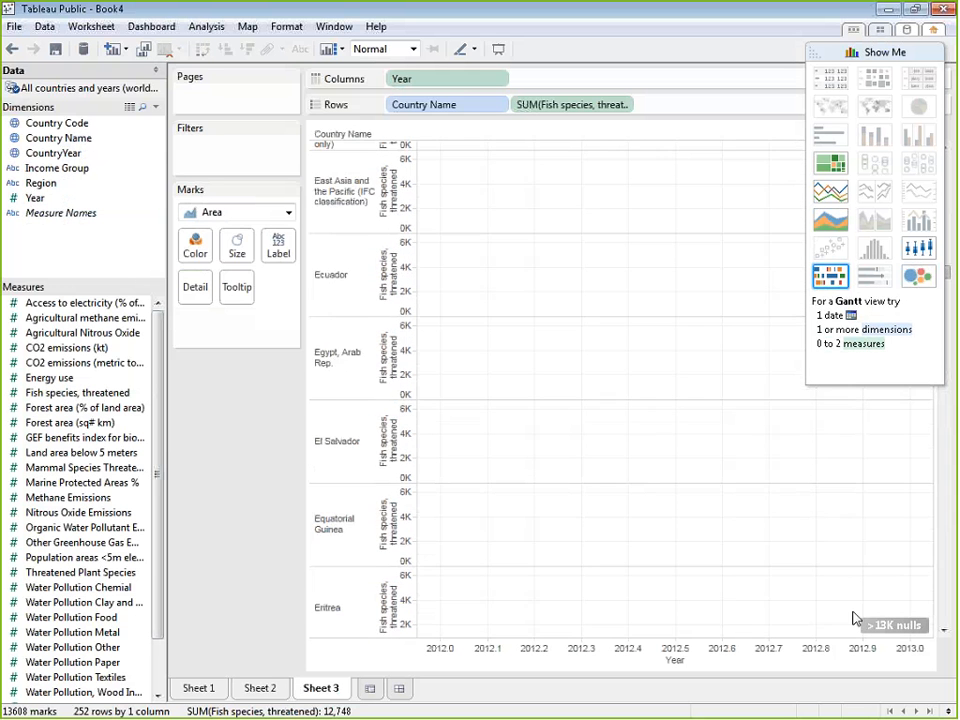
scroll(899, 583, up, 4)
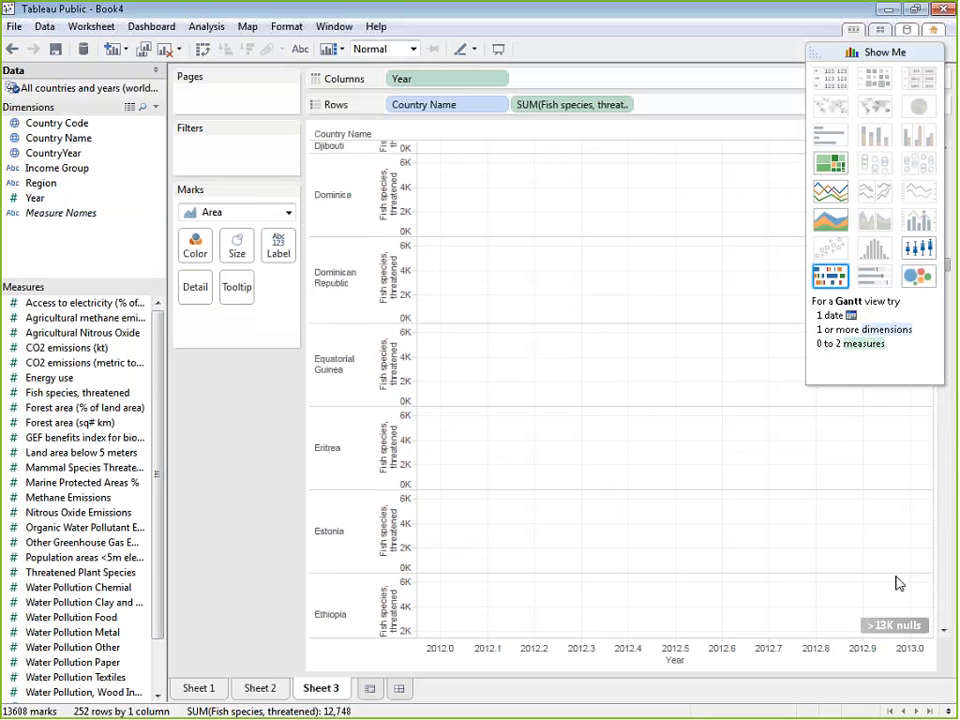
click(830, 276)
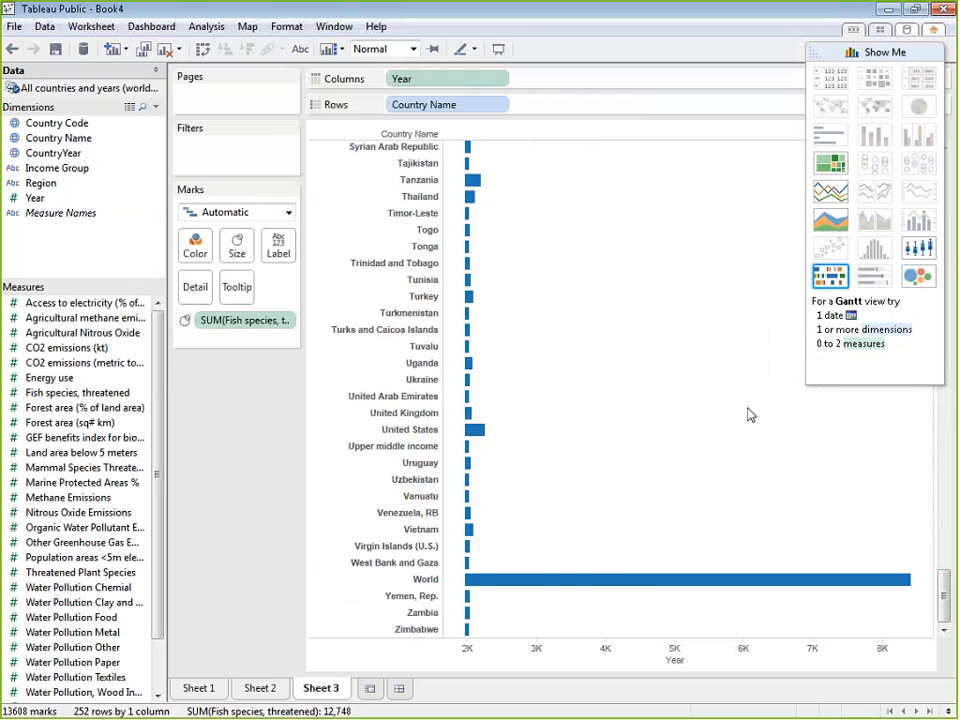
click(918, 276)
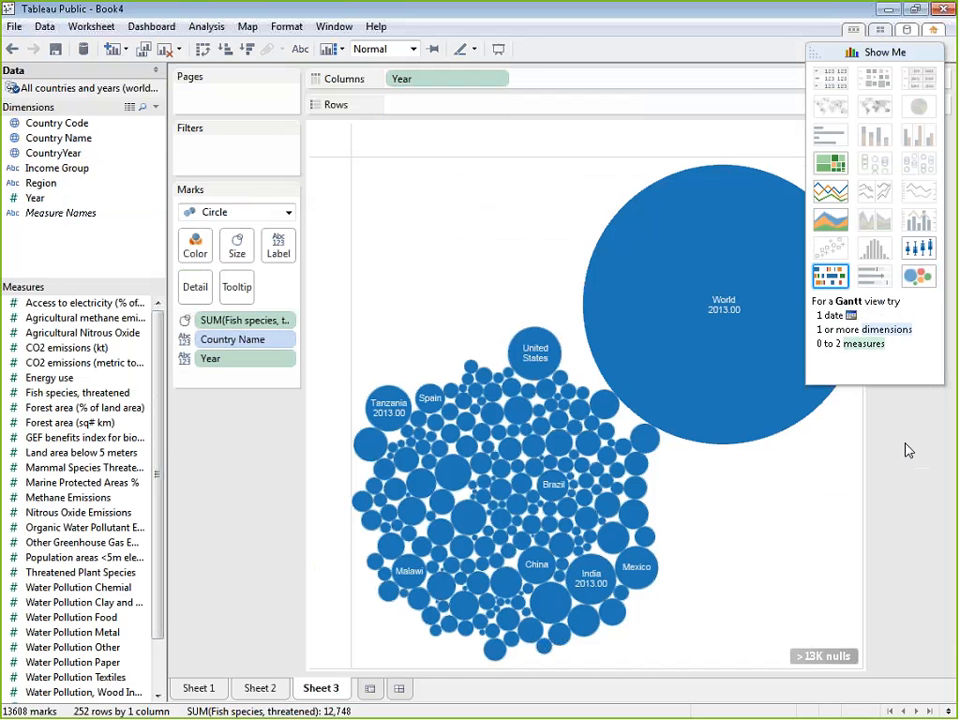
Exclude the World bubble, apply the exclusion filter to all worksheets using this data source, and collapse Show Me
right_click(623, 371)
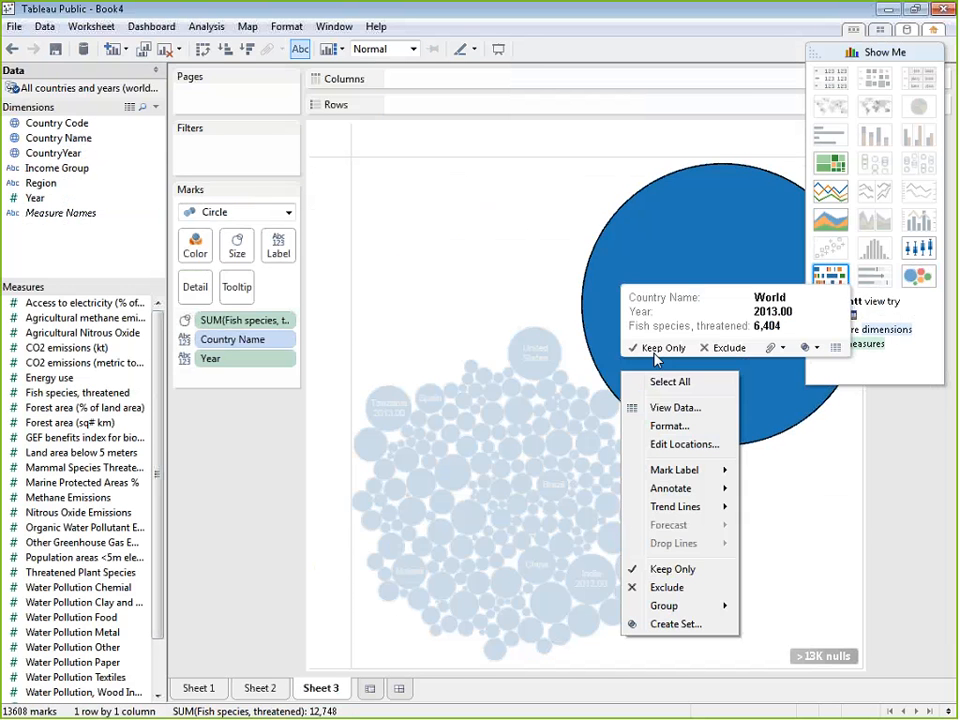
click(730, 348)
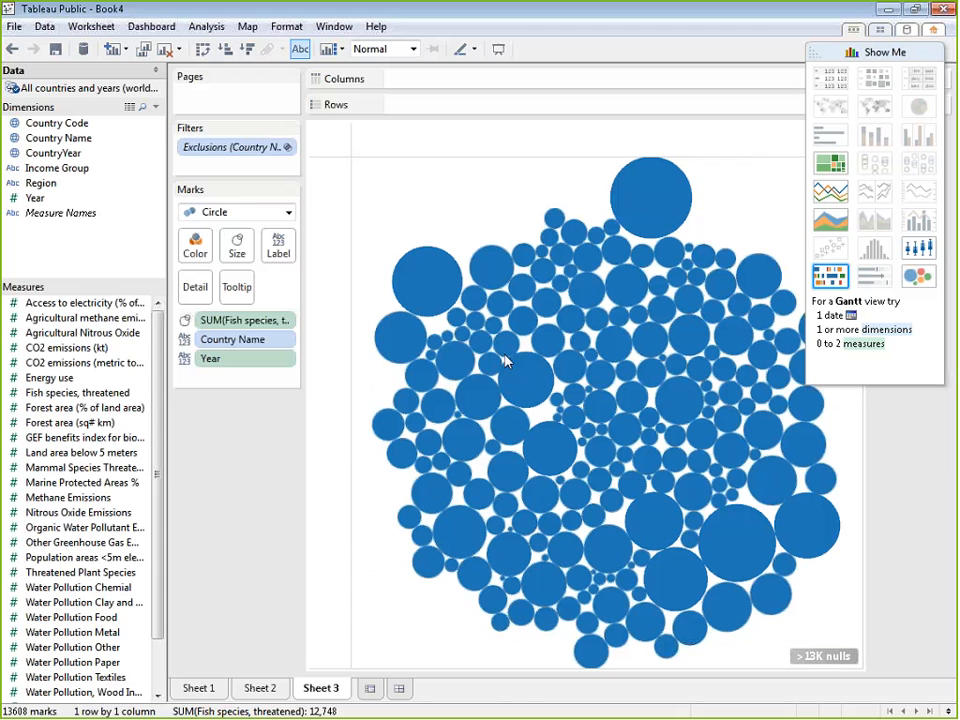
click(288, 148)
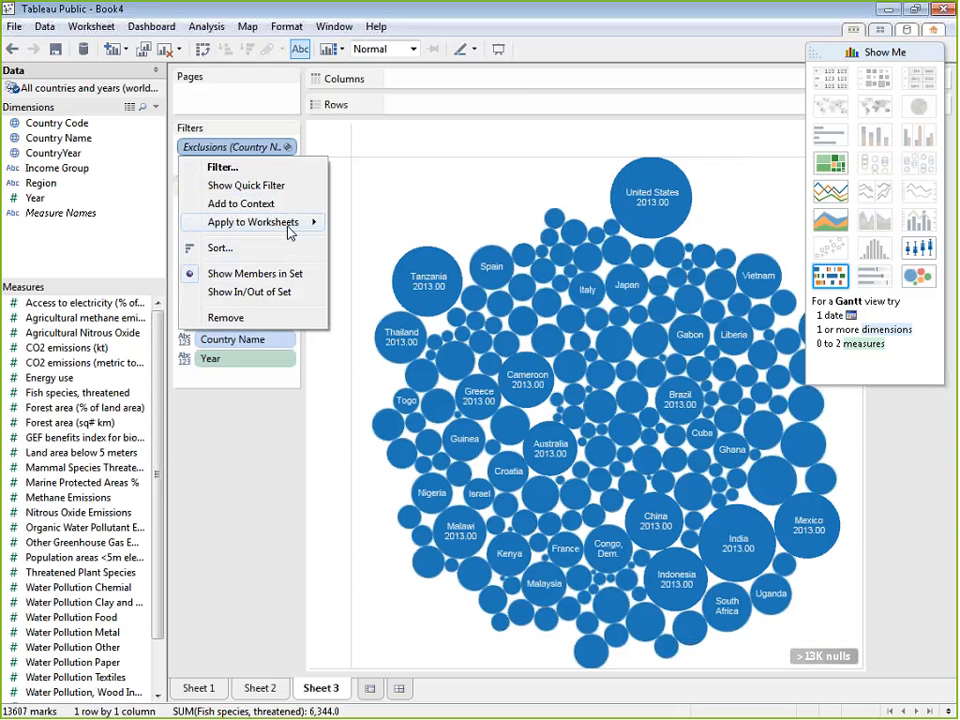
click(381, 226)
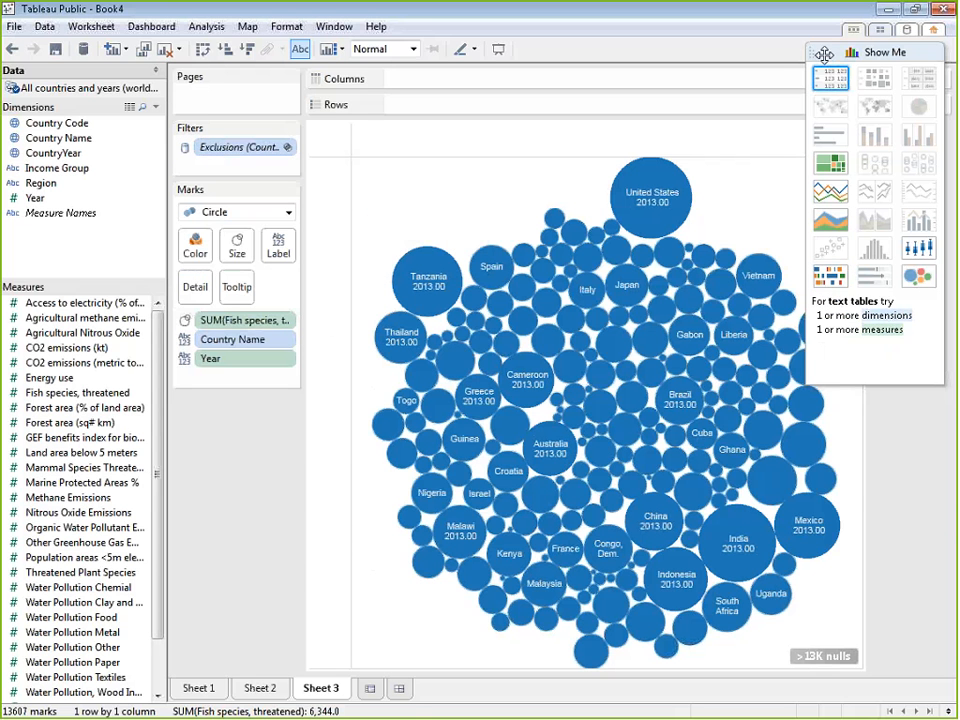
click(813, 56)
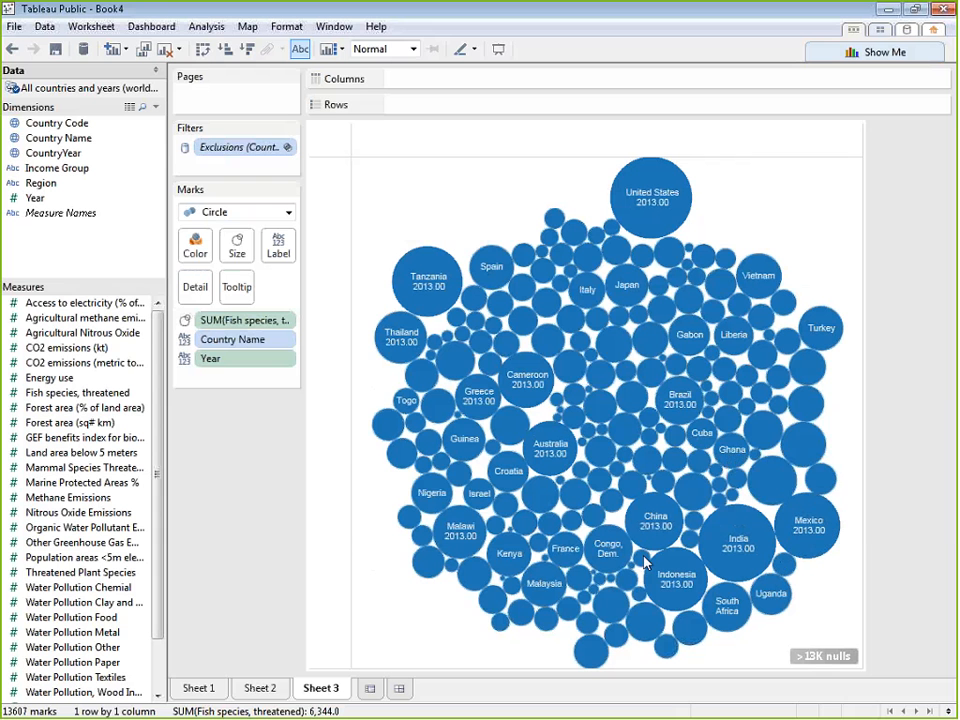
Try paging the packed bubbles by Year and clear all fields and the exclusion filter from the sheet
mouse_move(646, 524)
drag(257, 360, 241, 105)
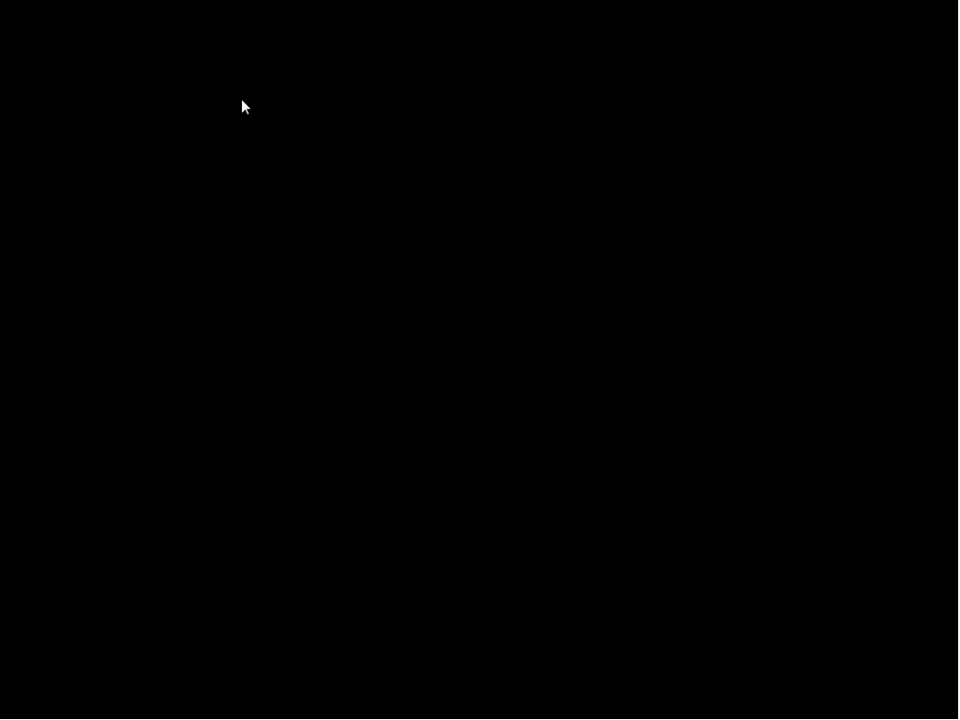
drag(241, 98, 244, 535)
drag(243, 340, 293, 550)
drag(262, 148, 296, 557)
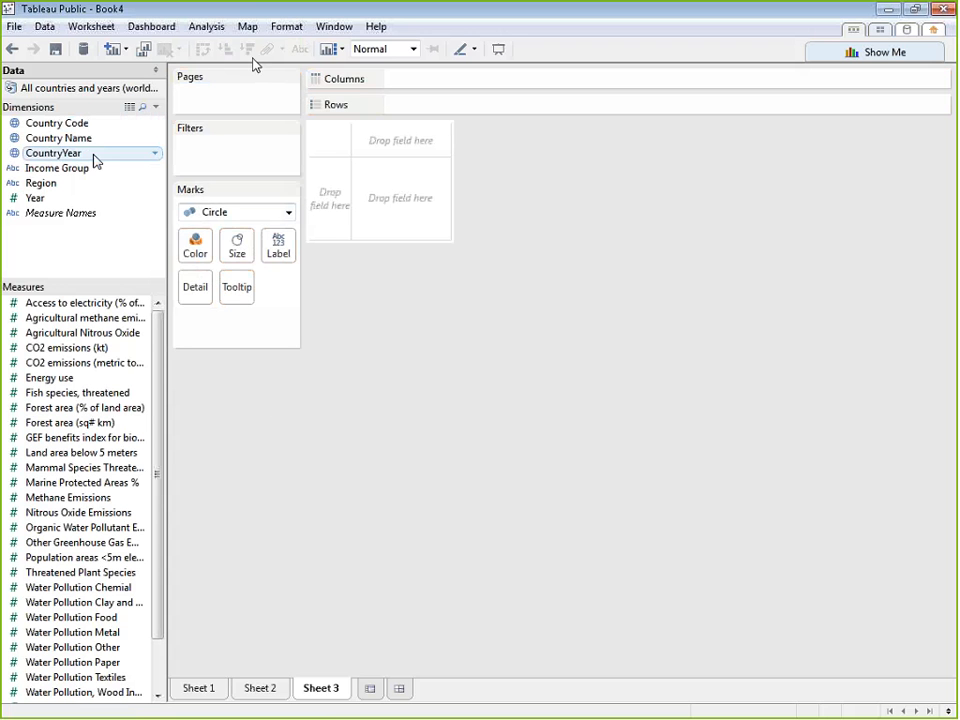
Build a bar chart with Country Name on rows, Fish species, threatened on columns and the mark type set to Automatic
drag(60, 138, 463, 114)
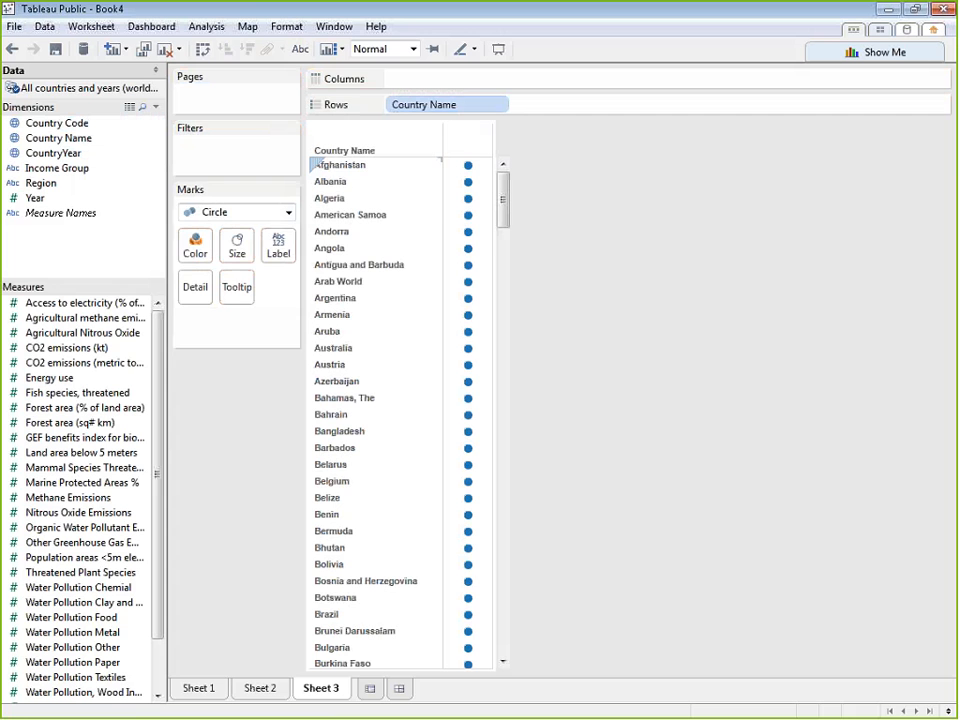
click(282, 213)
click(262, 232)
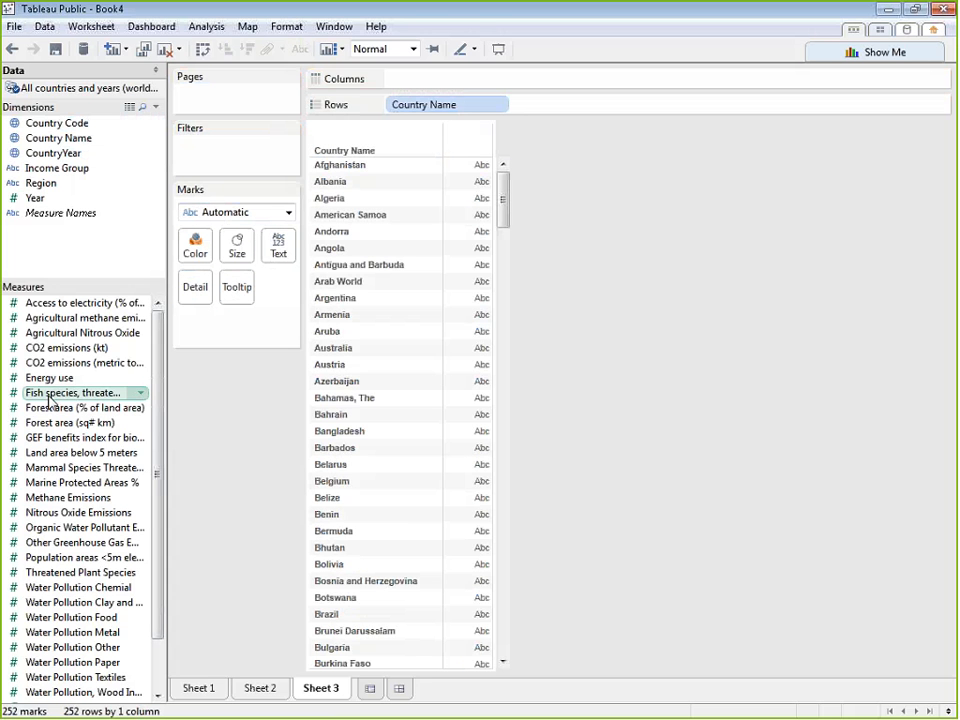
drag(77, 392, 445, 88)
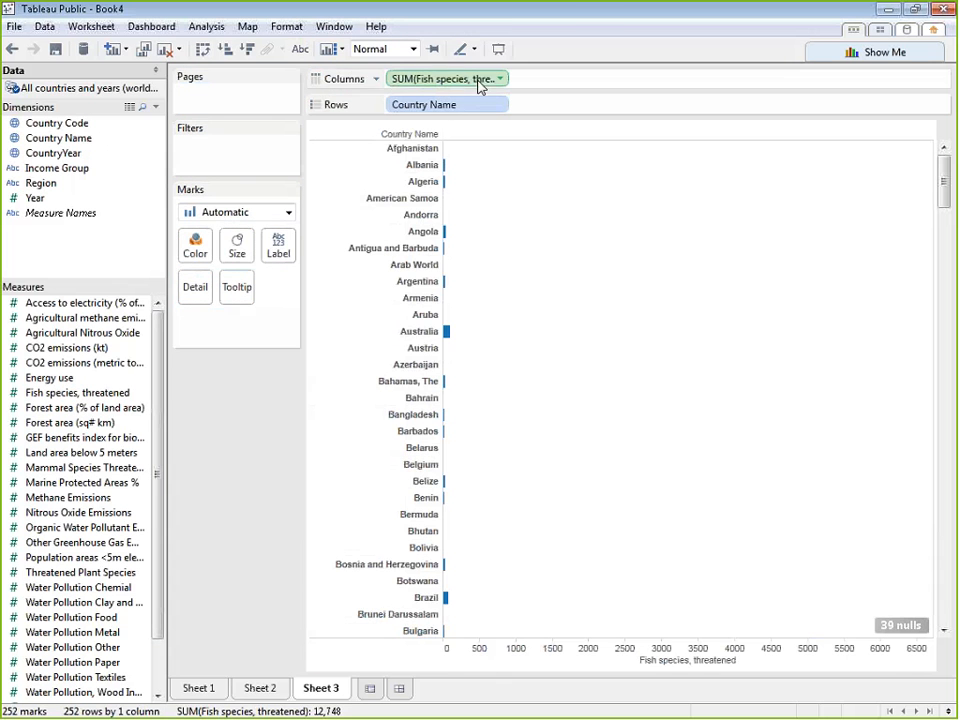
Add Mammal Species Threatened and Threatened Plant Species as further bar columns and highlight Ecuador's plant species bar
drag(111, 467, 592, 72)
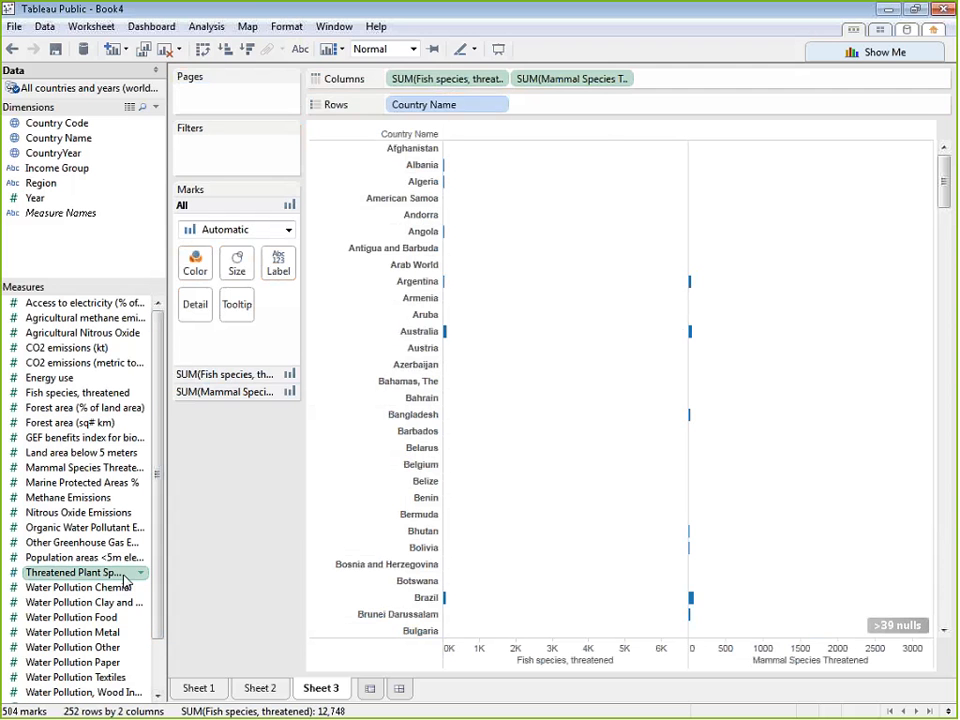
drag(130, 572, 758, 86)
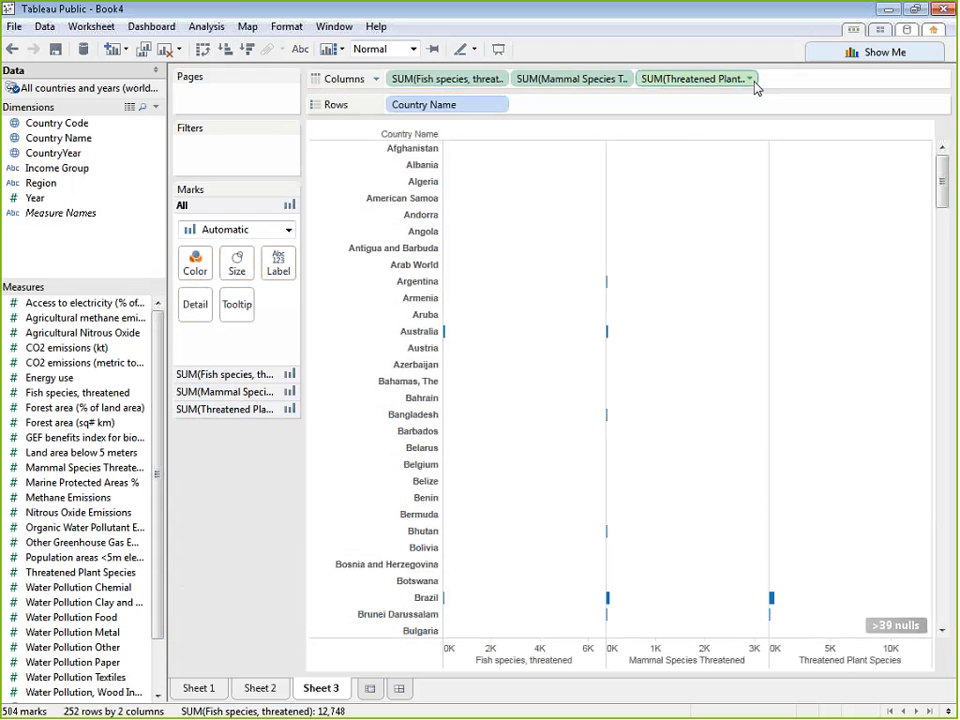
drag(938, 203, 949, 308)
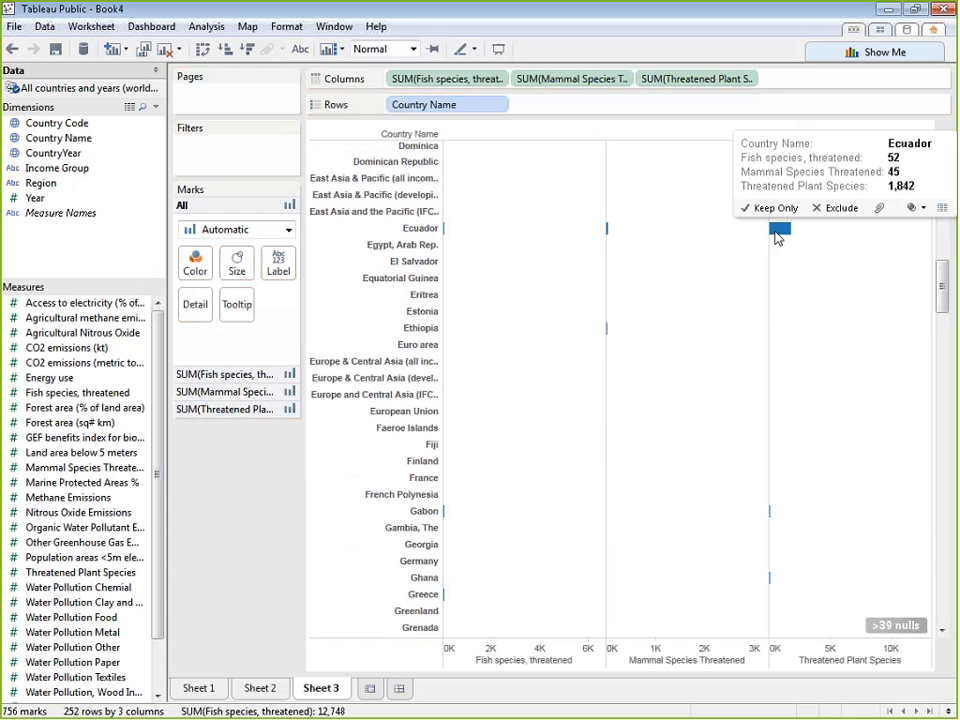
click(777, 233)
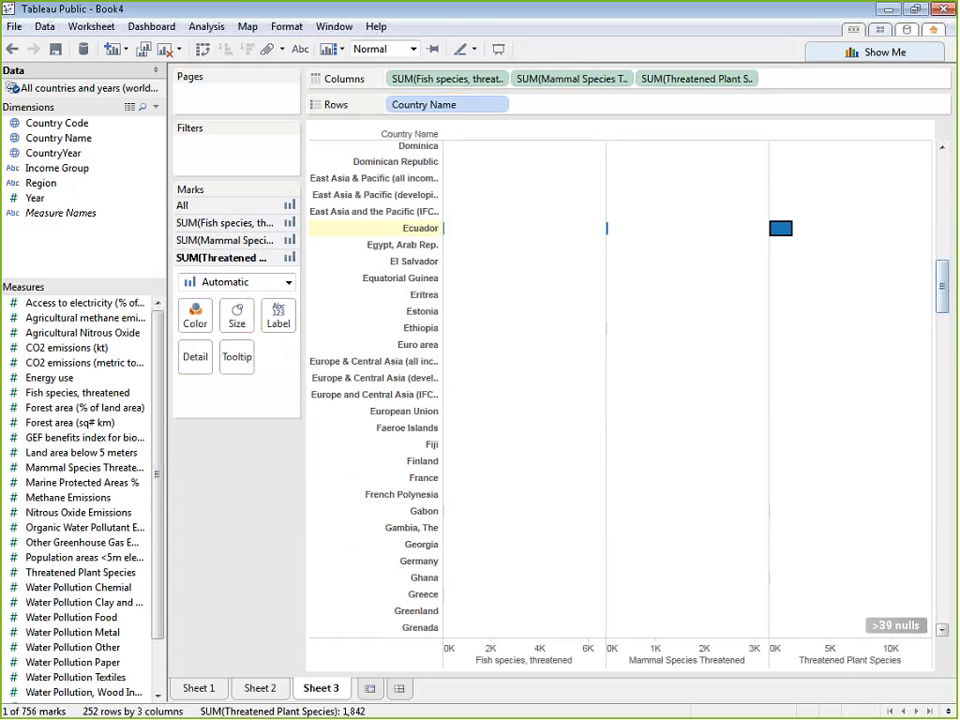
Filter out the null values of Fish species, threatened and exclude World from the bar charts
click(896, 626)
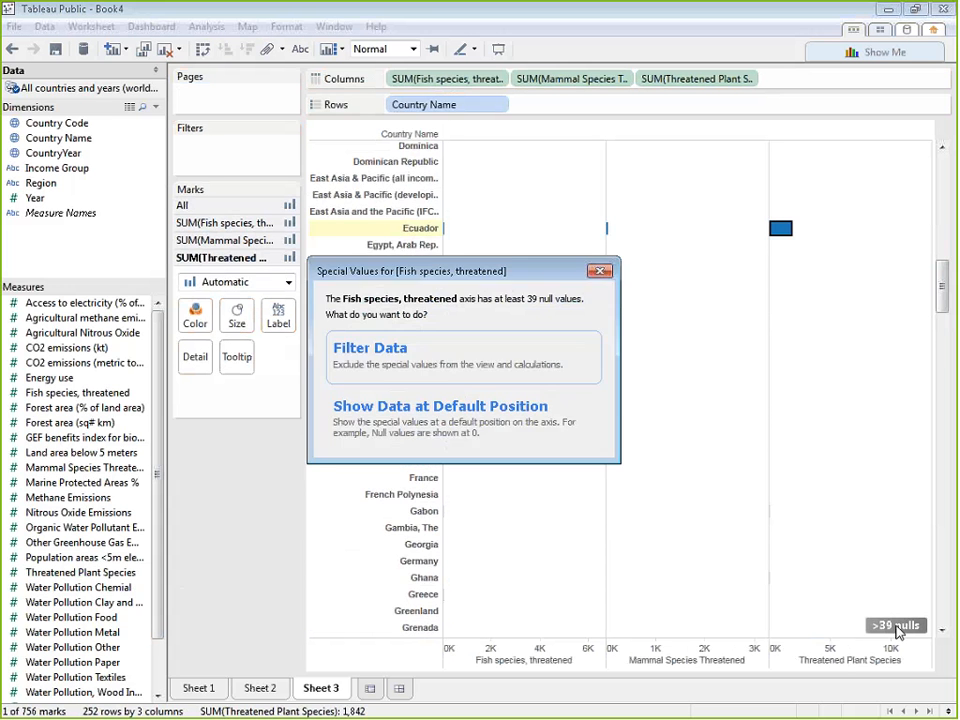
click(514, 357)
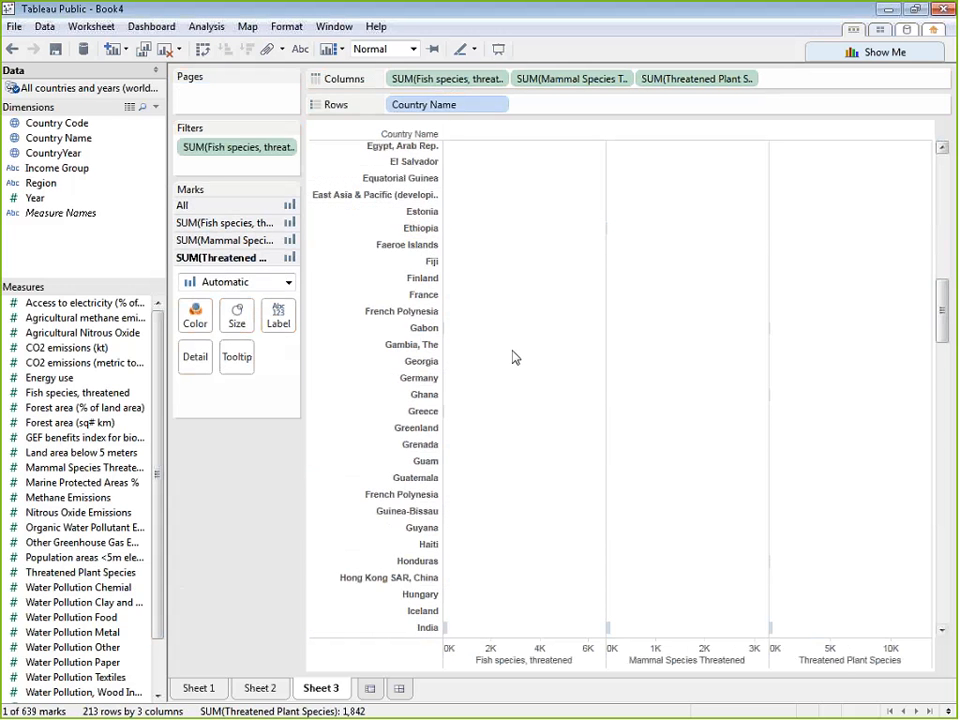
mouse_move(941, 310)
mouse_down()
mouse_move(943, 129)
mouse_move(943, 592)
mouse_up()
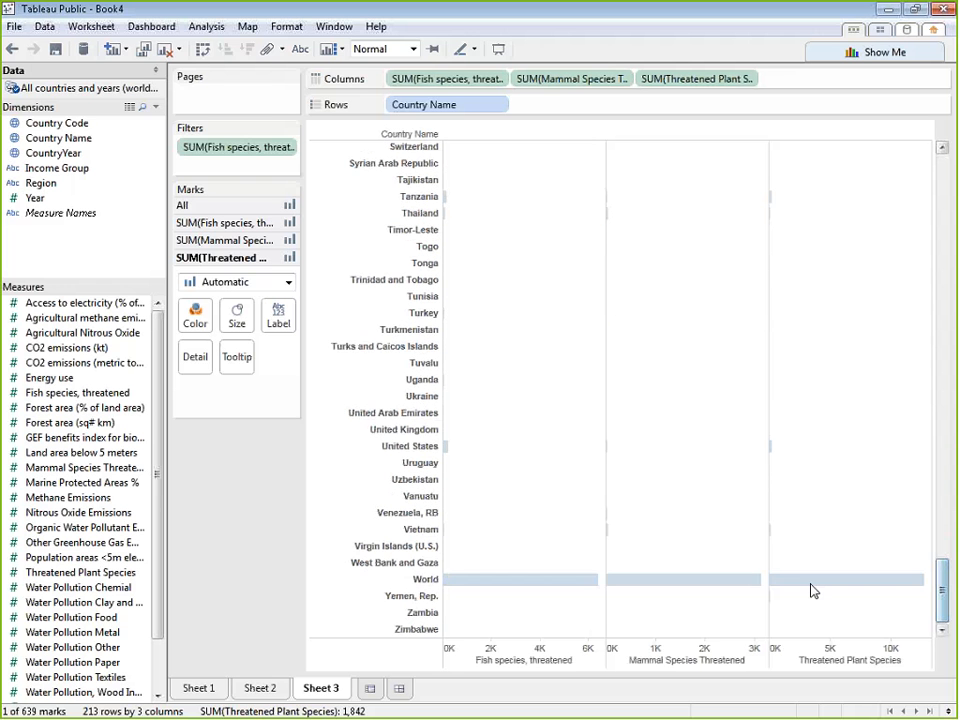
right_click(420, 578)
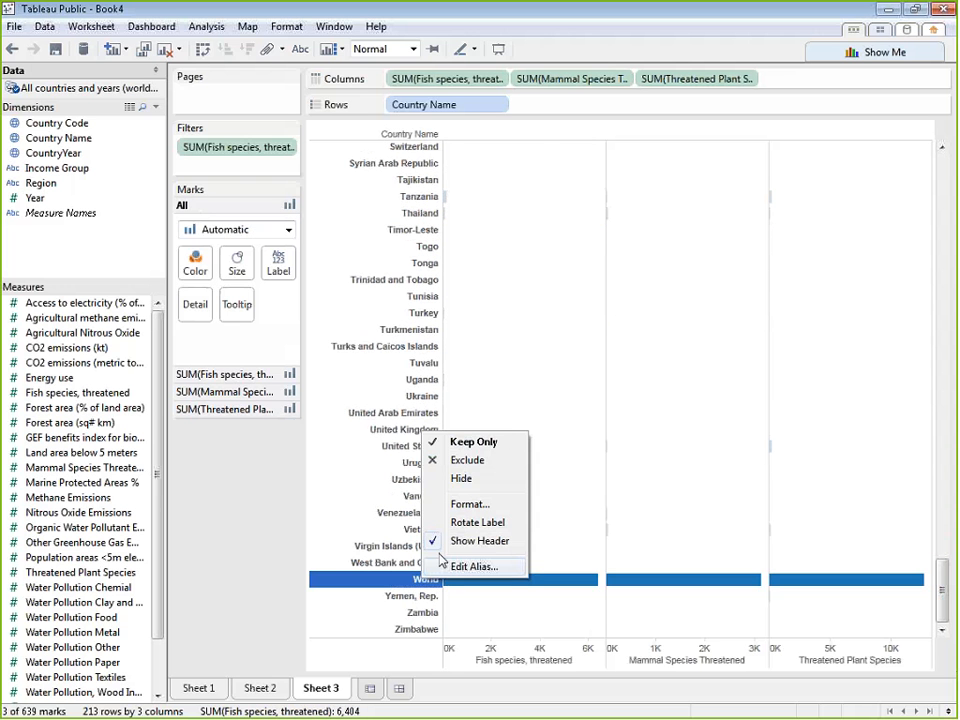
click(486, 471)
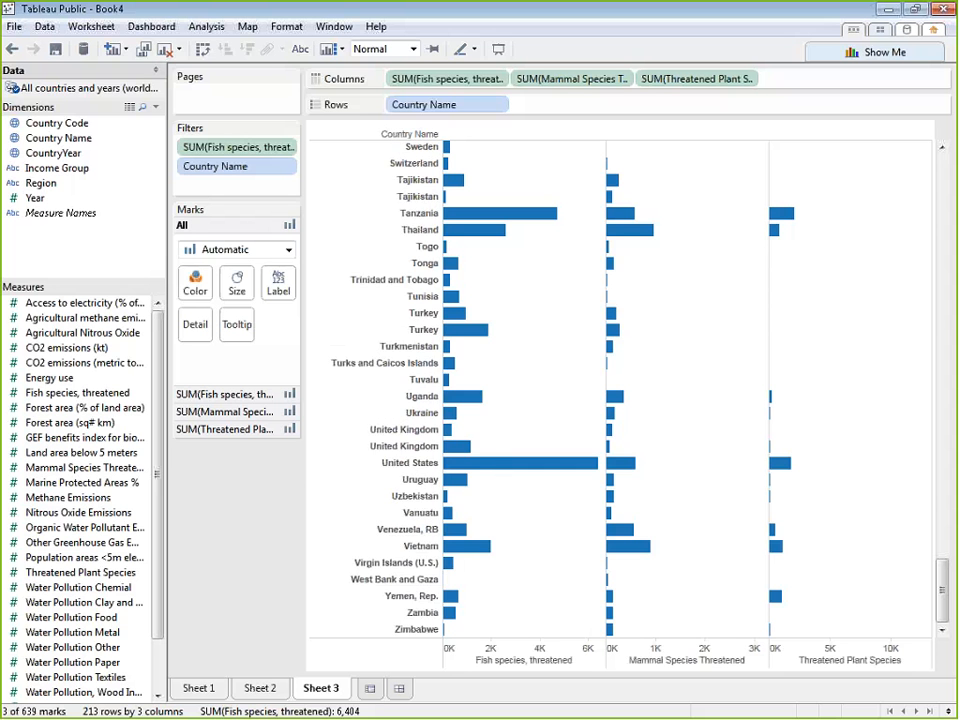
drag(943, 598, 955, 170)
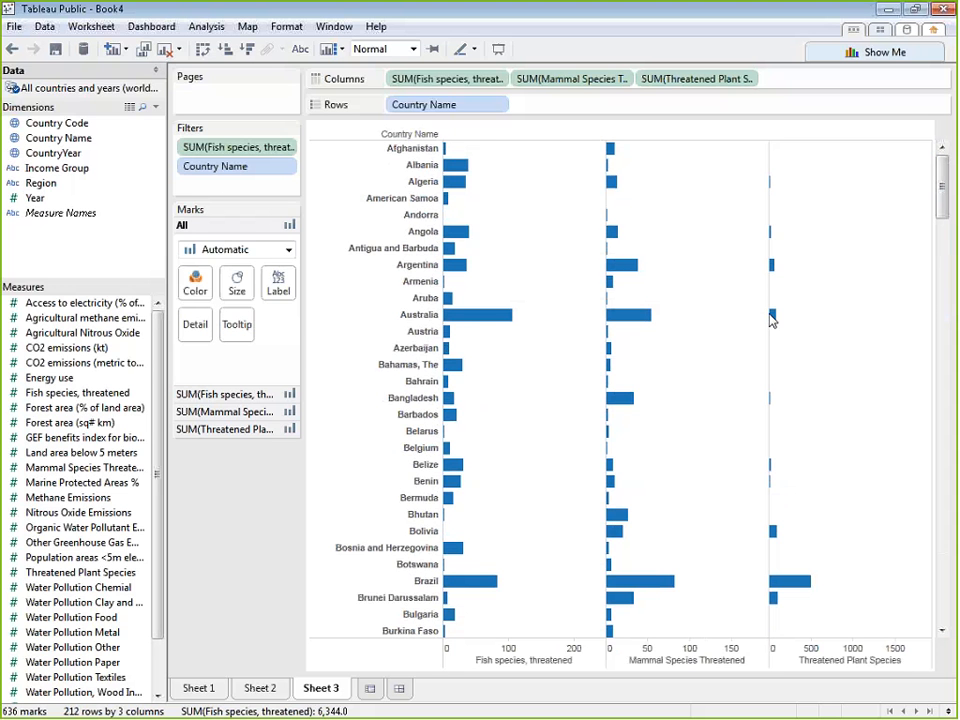
mouse_move(772, 318)
Sort the countries in descending order by Fish species, threatened, by Mammal Species Threatened, and finally by Threatened Plant Species
drag(946, 201, 945, 152)
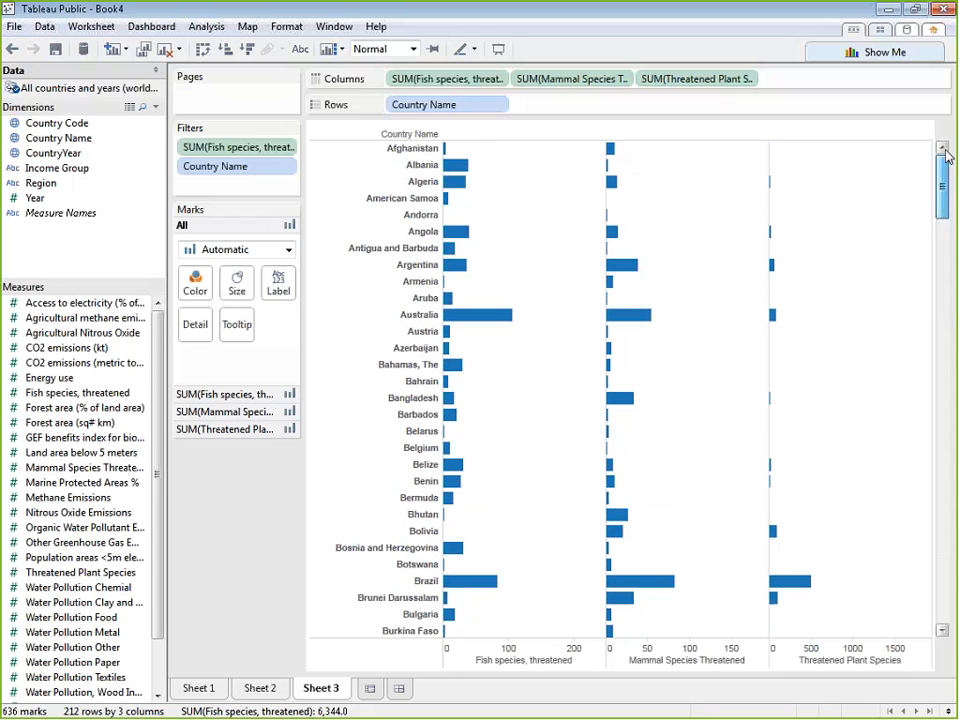
click(582, 662)
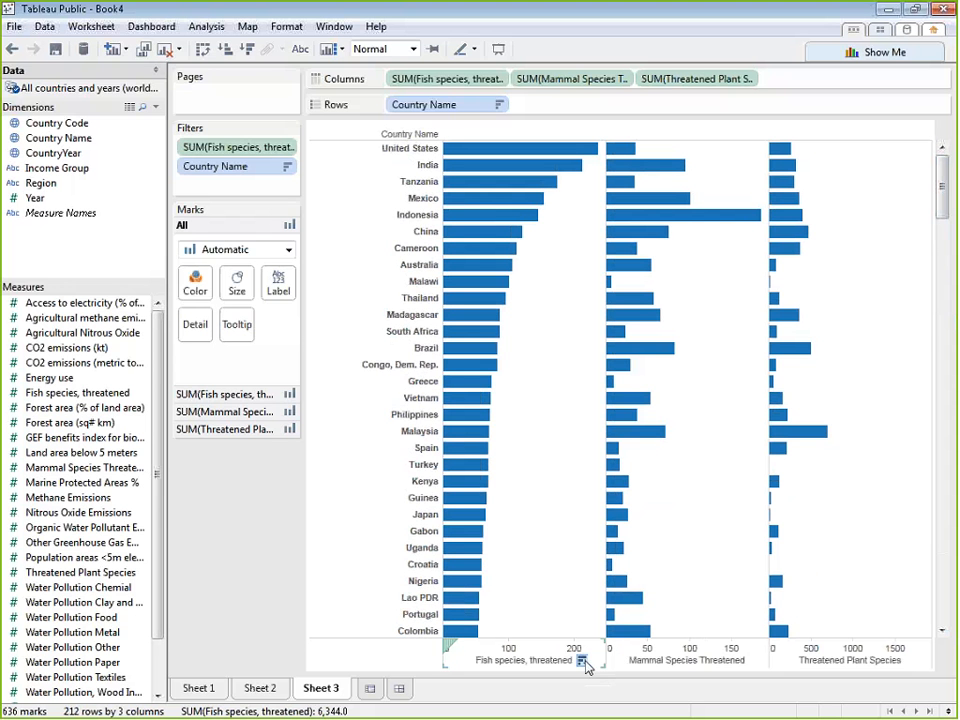
click(750, 663)
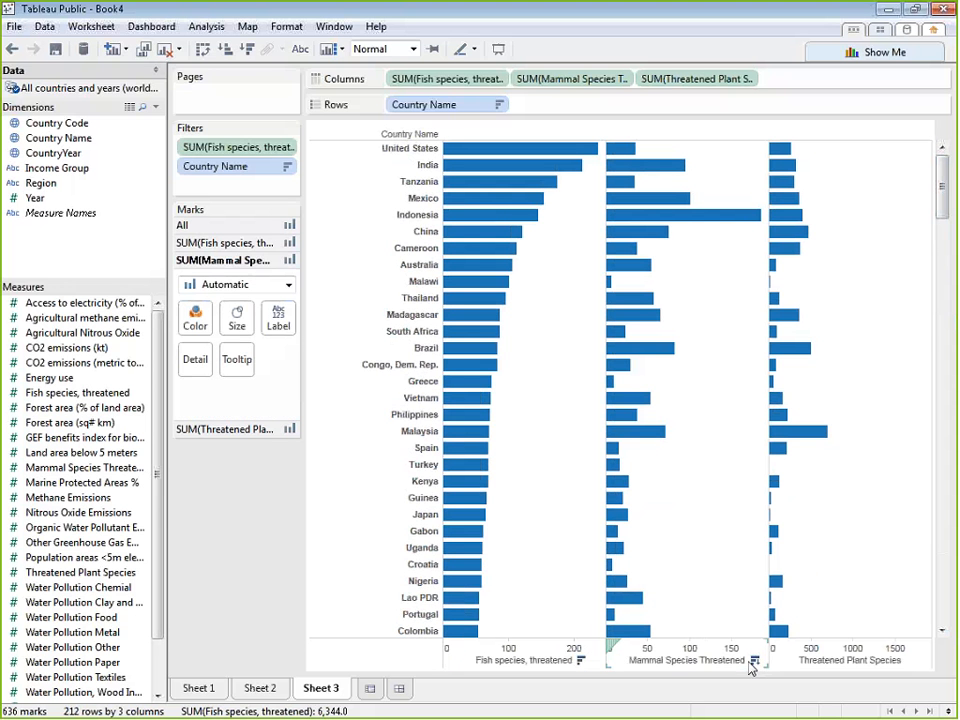
click(754, 662)
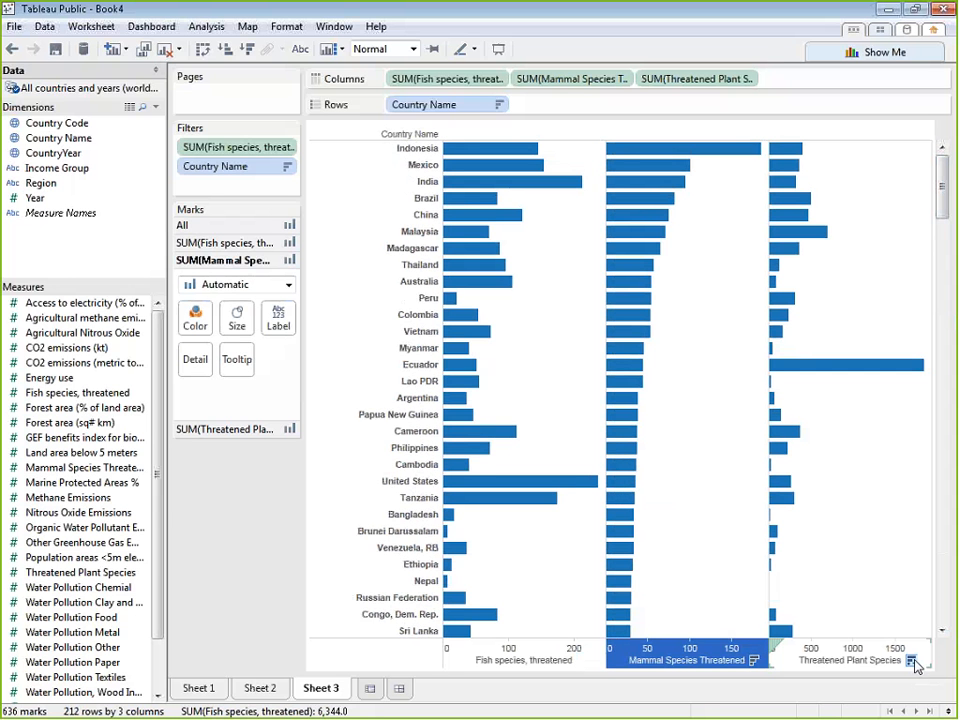
click(912, 662)
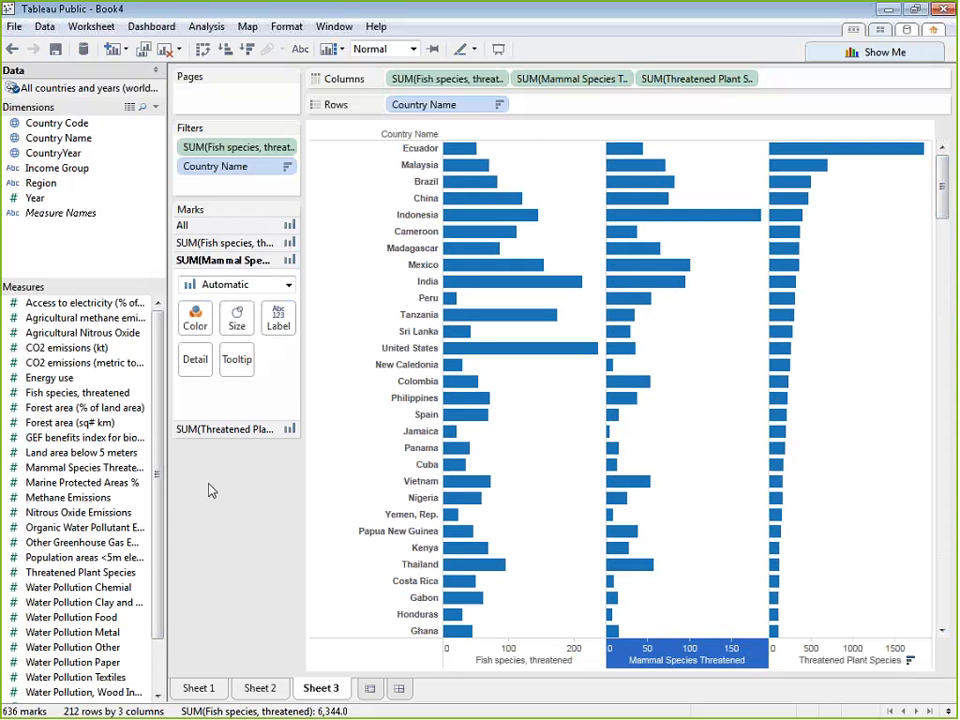
click(223, 514)
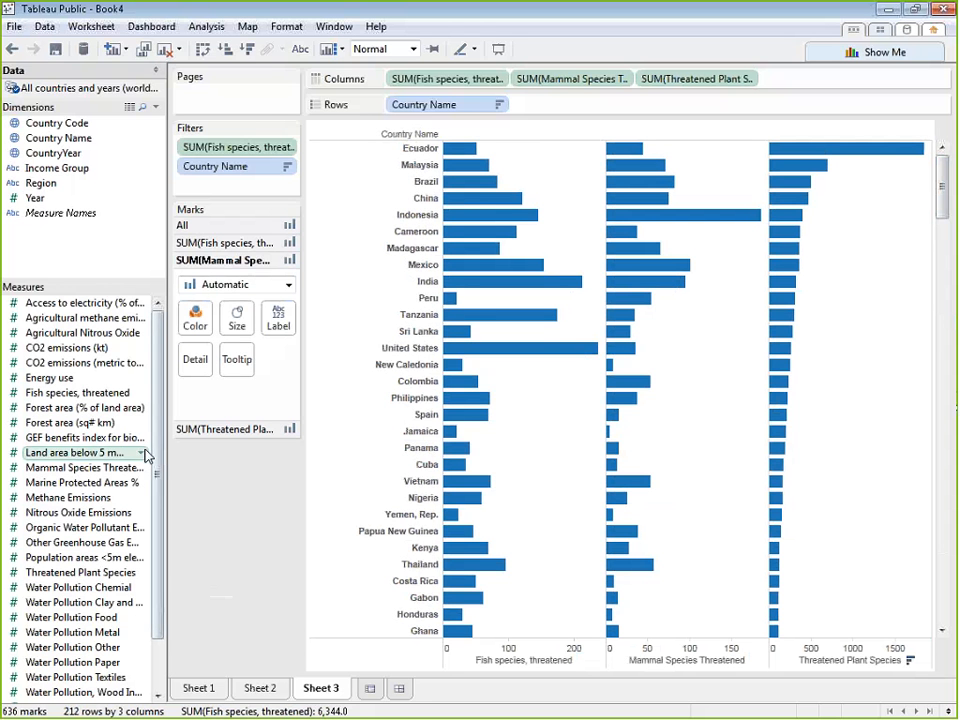
Create a fourth worksheet, show Number of Records as text in it, and remove that field again
scroll(144, 530, down, 2)
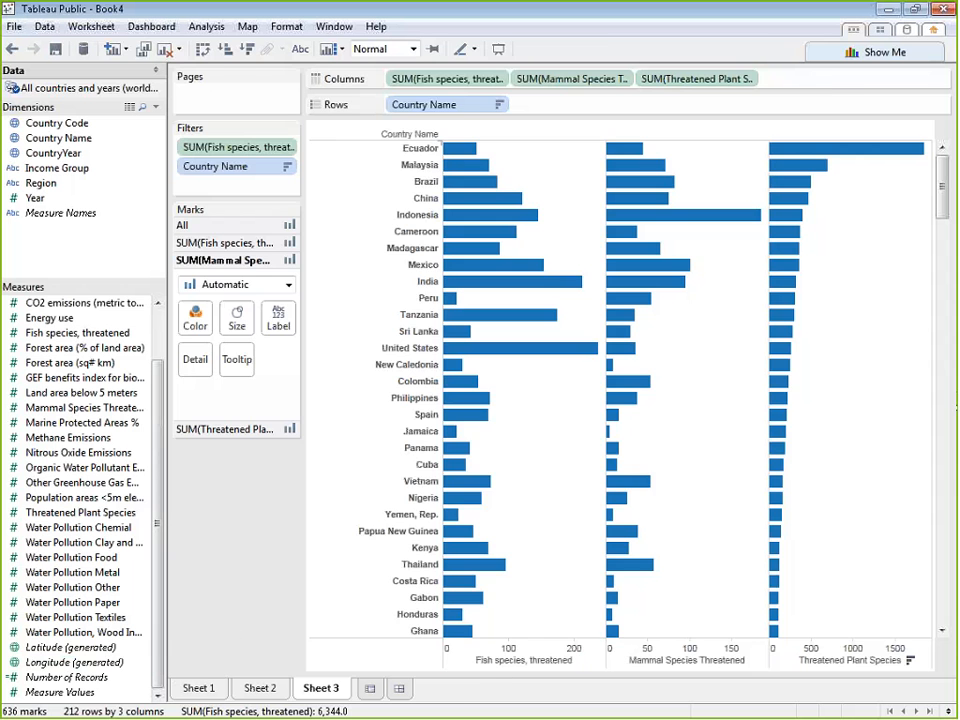
key(ctrl+m)
drag(105, 678, 281, 253)
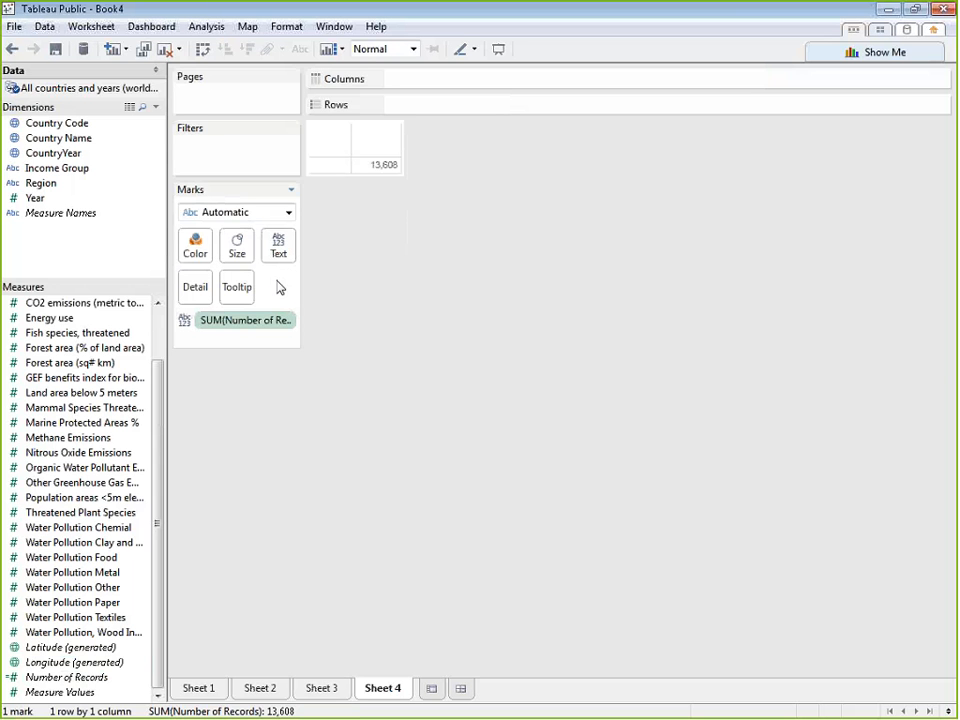
drag(281, 321, 337, 444)
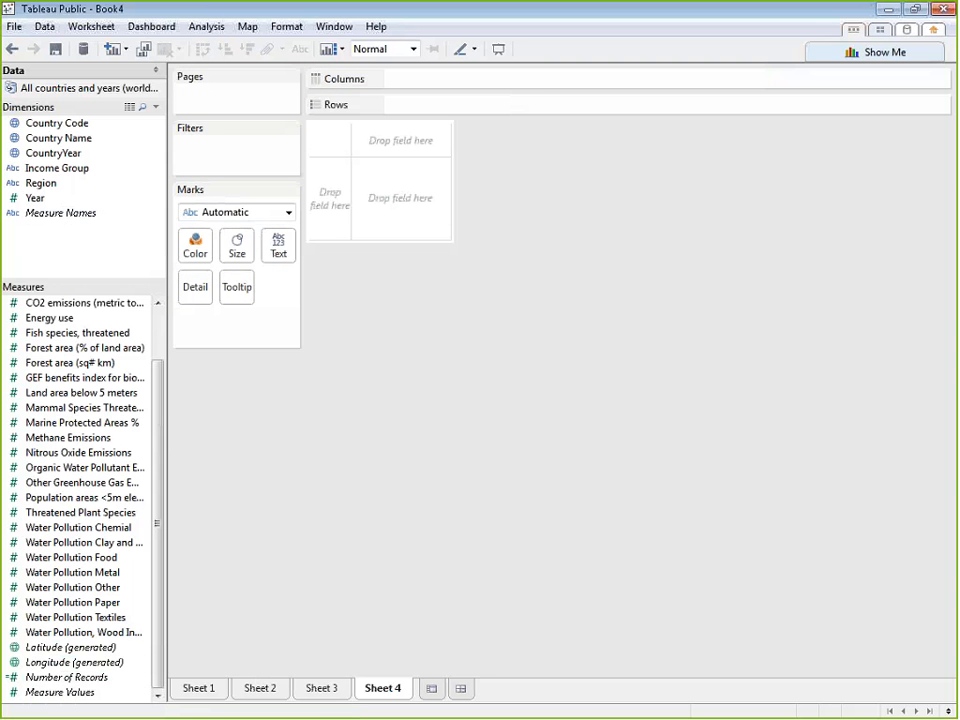
mouse_move(81, 694)
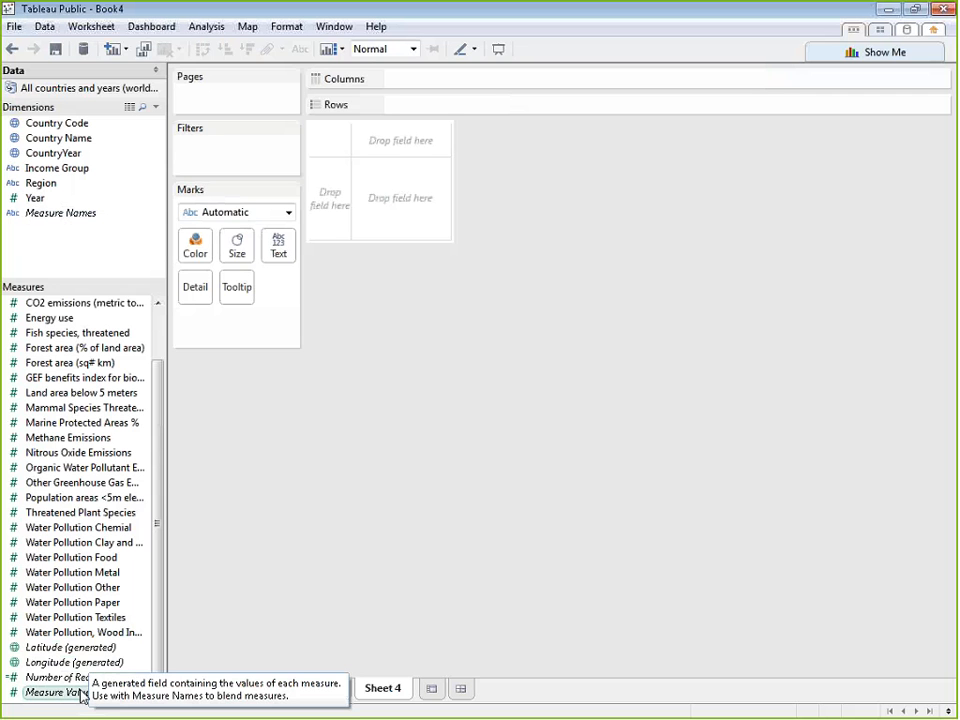
Put Measure Values on the columns and keep only the threatened fish, mammal and plant species measures in it
drag(81, 694, 507, 89)
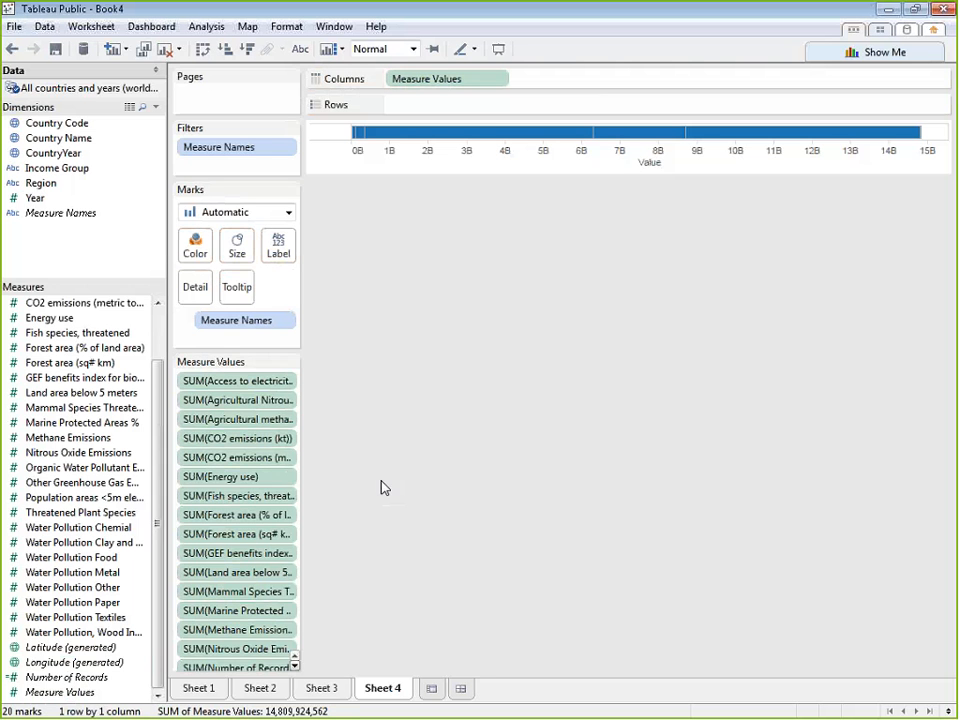
drag(290, 383, 432, 393)
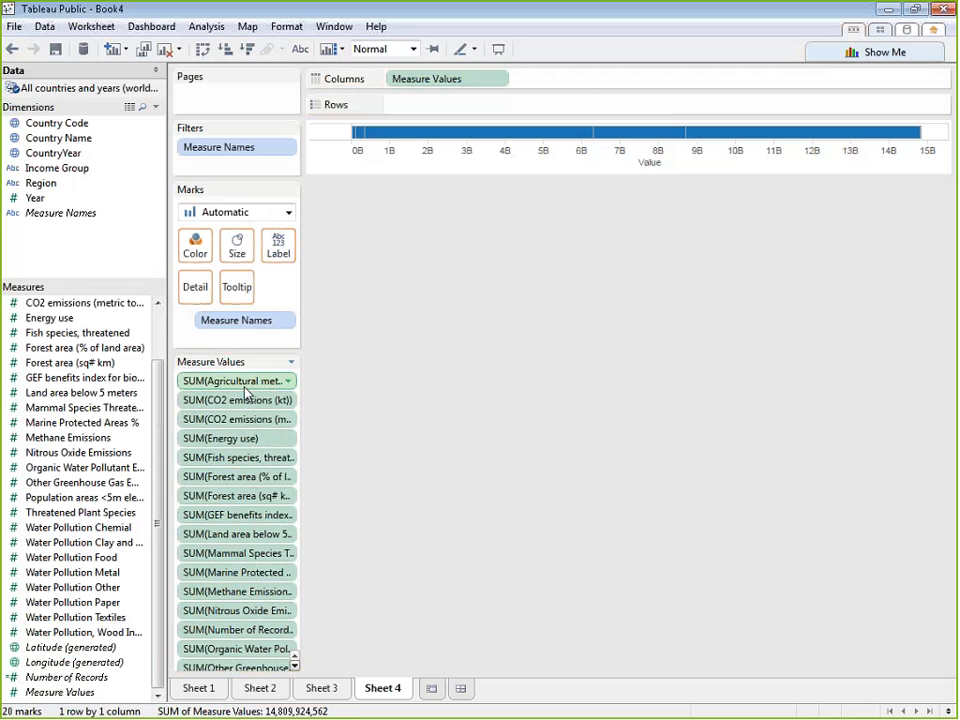
drag(248, 387, 417, 387)
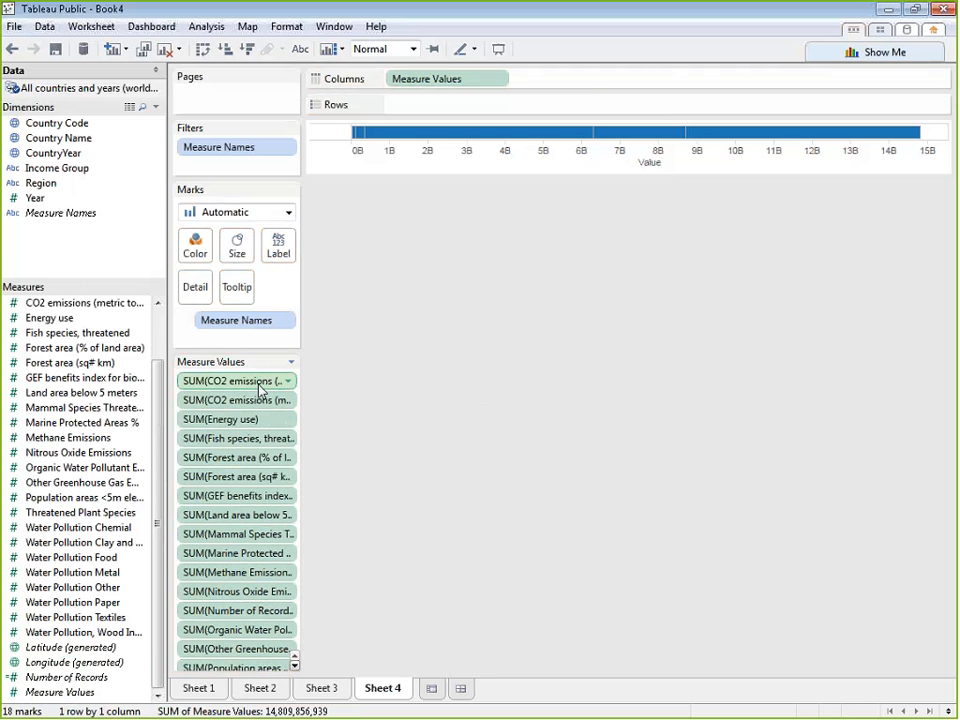
drag(259, 386, 425, 388)
drag(261, 386, 450, 407)
drag(250, 400, 440, 402)
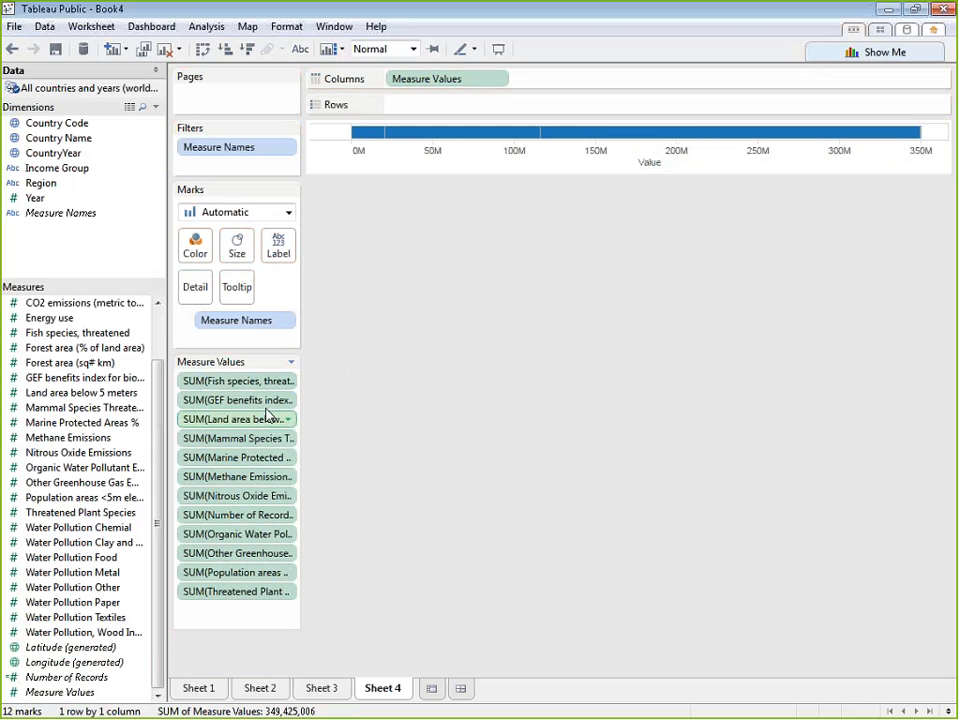
drag(266, 402, 350, 408)
drag(230, 421, 424, 424)
drag(268, 426, 320, 429)
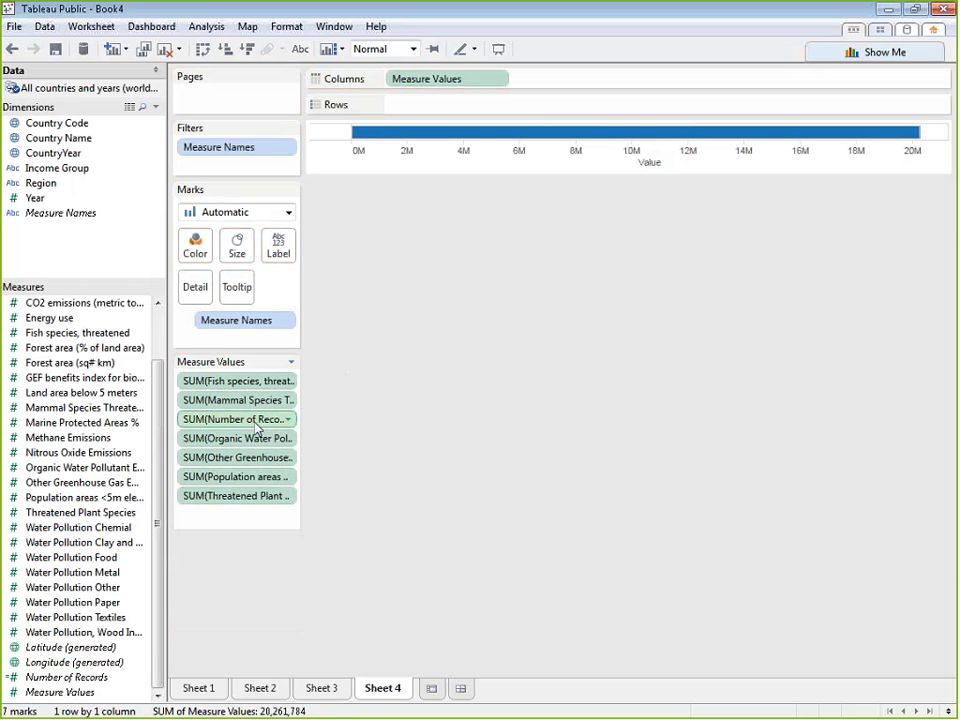
drag(257, 427, 503, 413)
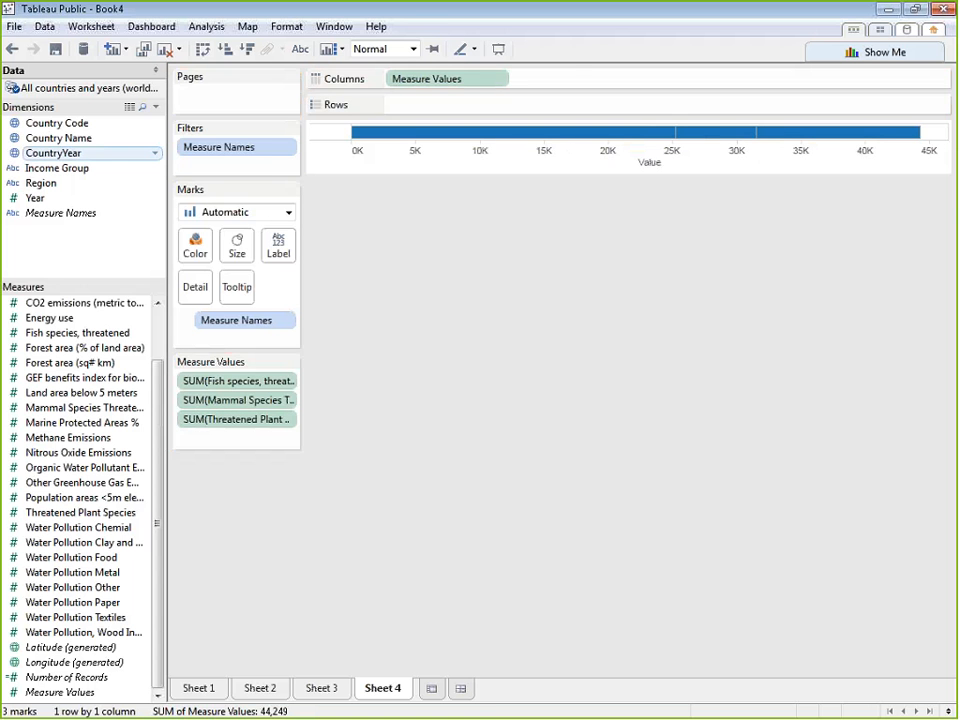
Break the bar down by Country Name in the rows and exclude World from the chart
drag(58, 138, 487, 106)
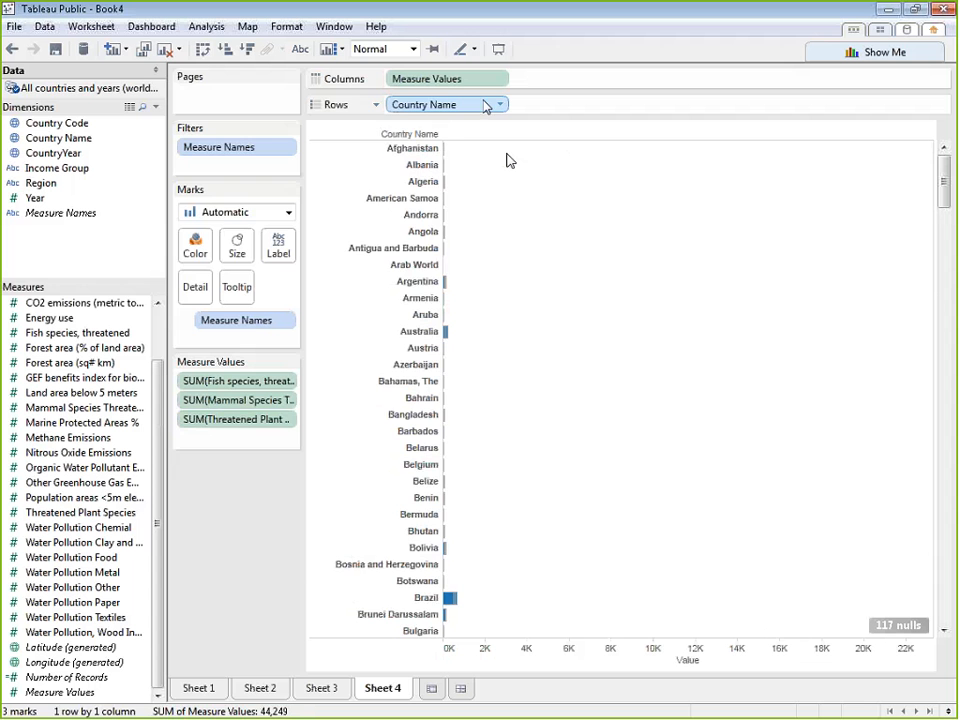
scroll(934, 273, down, 1)
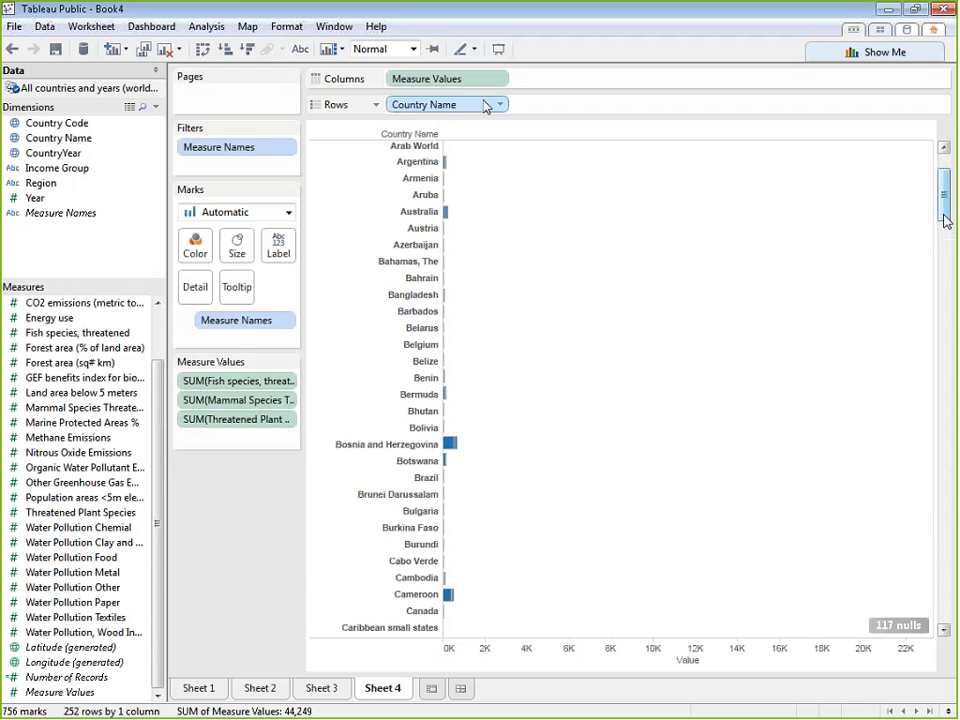
drag(943, 216, 943, 620)
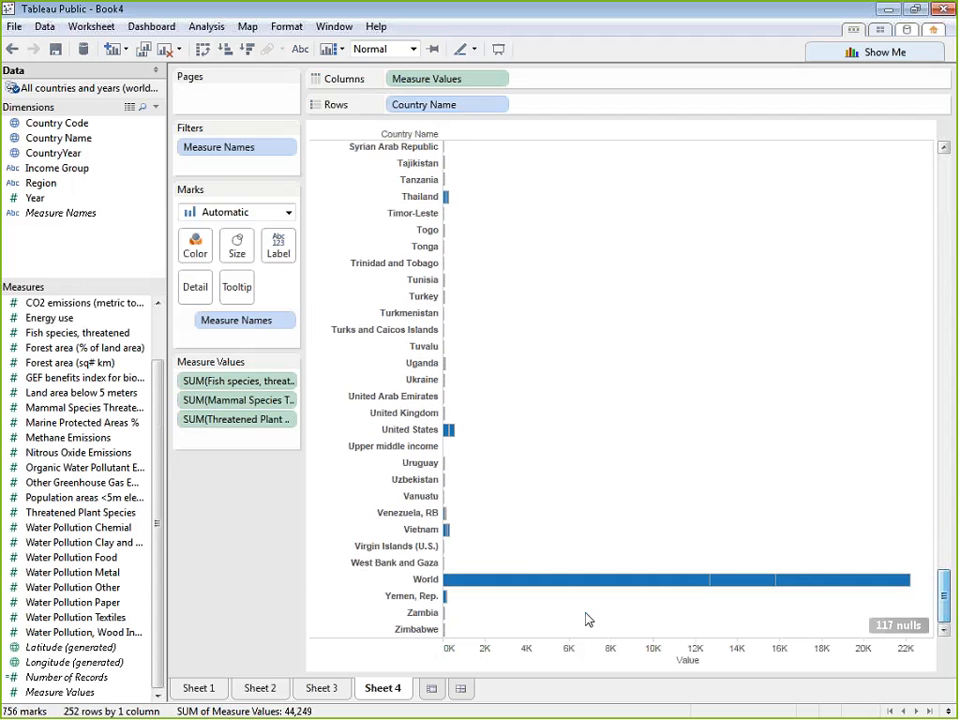
right_click(381, 581)
key(Escape)
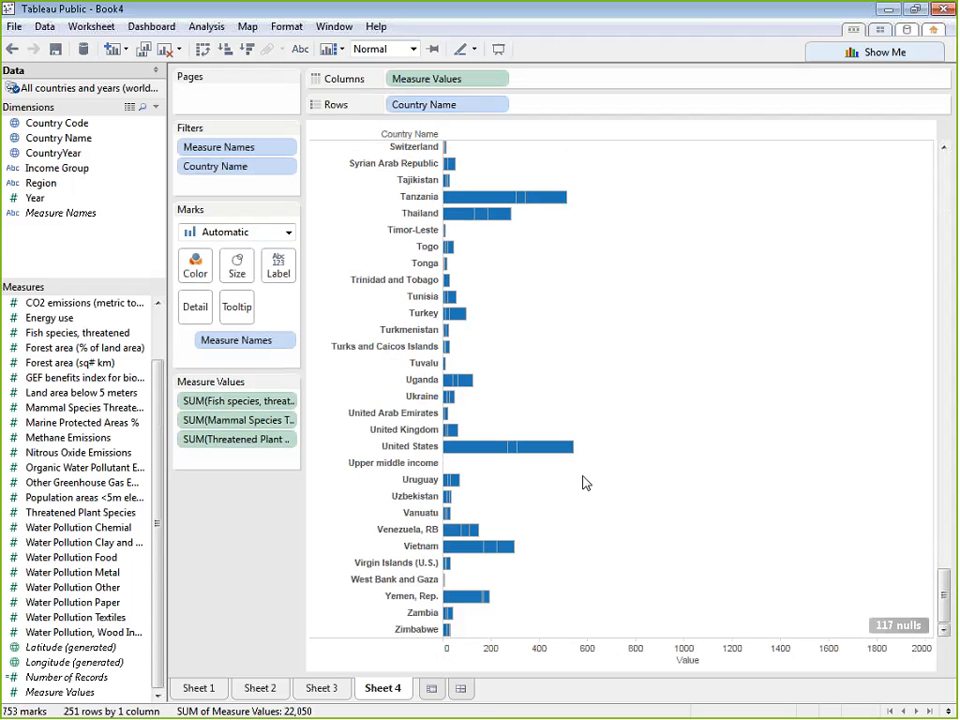
Sort the countries in descending order of total value and color the bar segments by Measure Names
drag(945, 597, 930, 86)
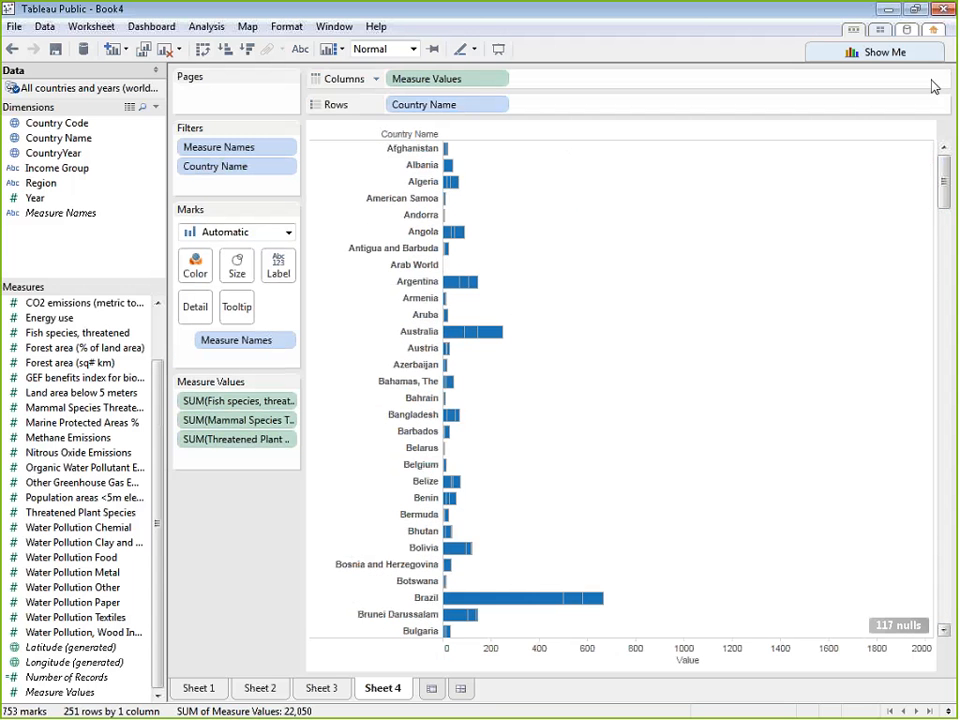
click(249, 50)
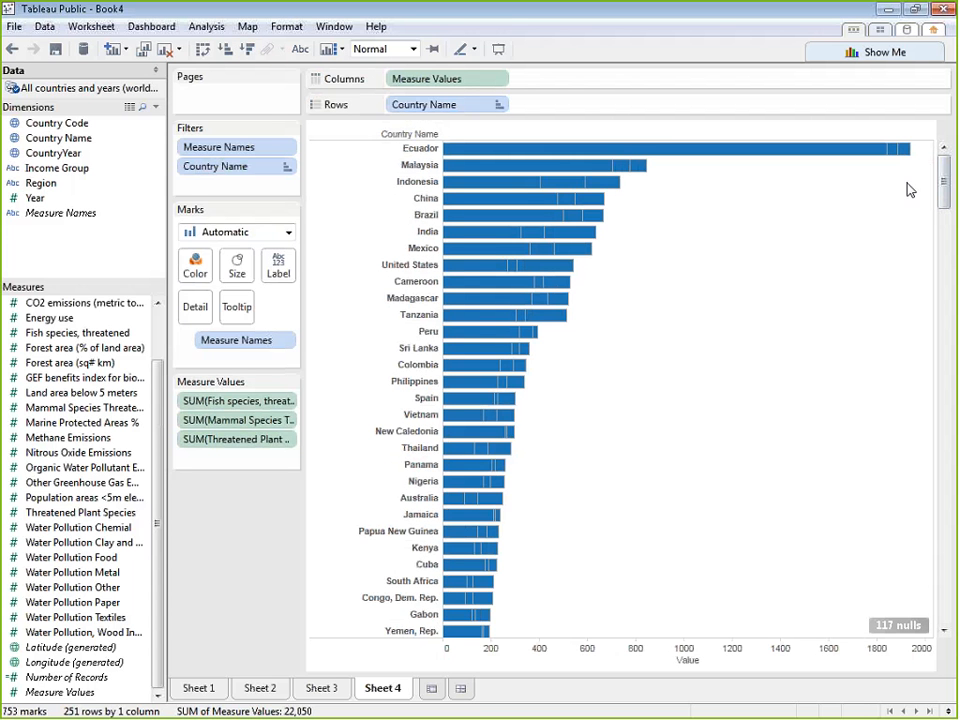
click(57, 214)
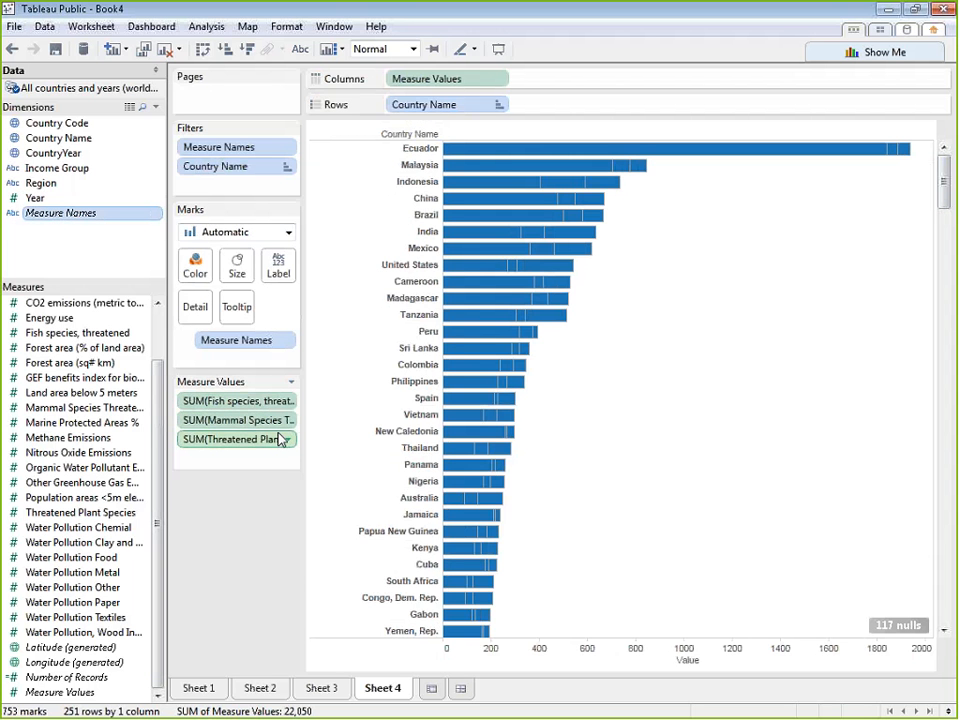
drag(140, 213, 194, 266)
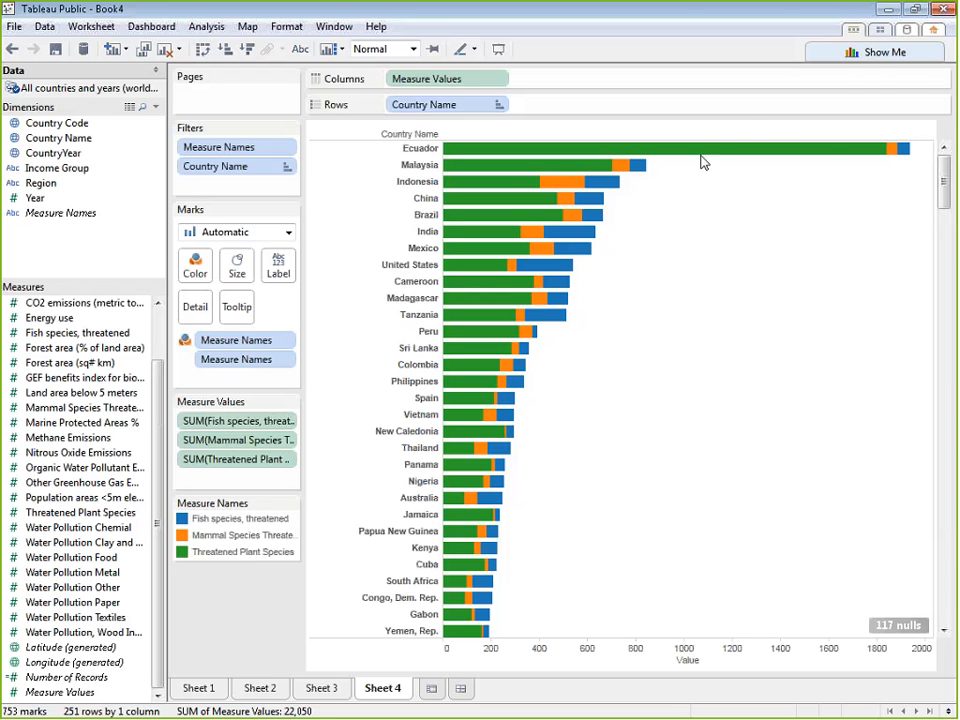
Create a fifth worksheet and plot Country Name on it as a map
mouse_move(711, 158)
click(856, 53)
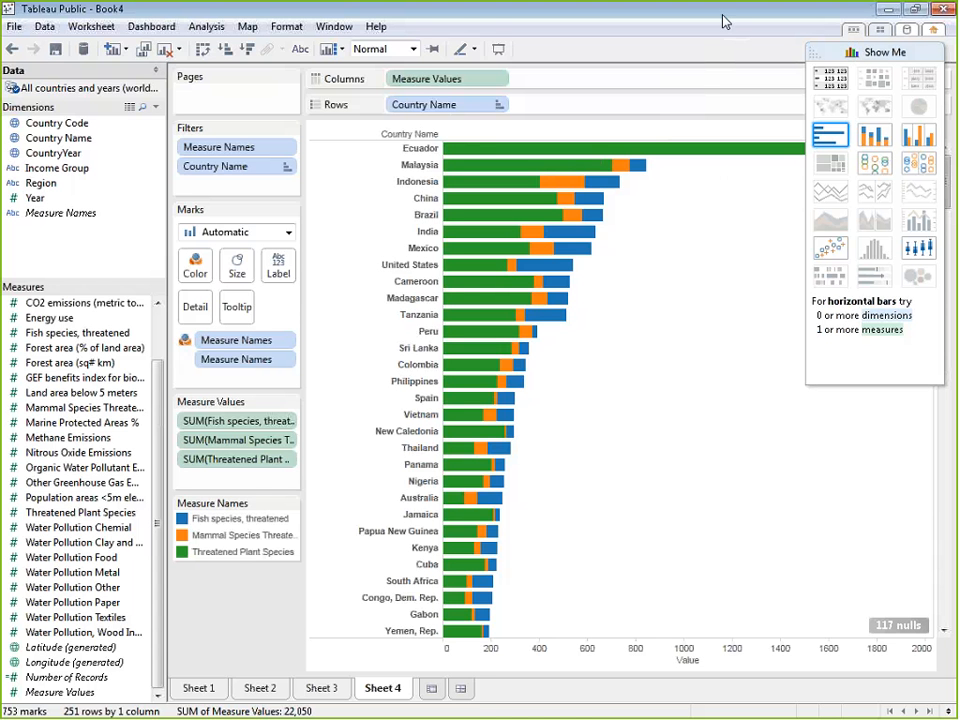
click(431, 688)
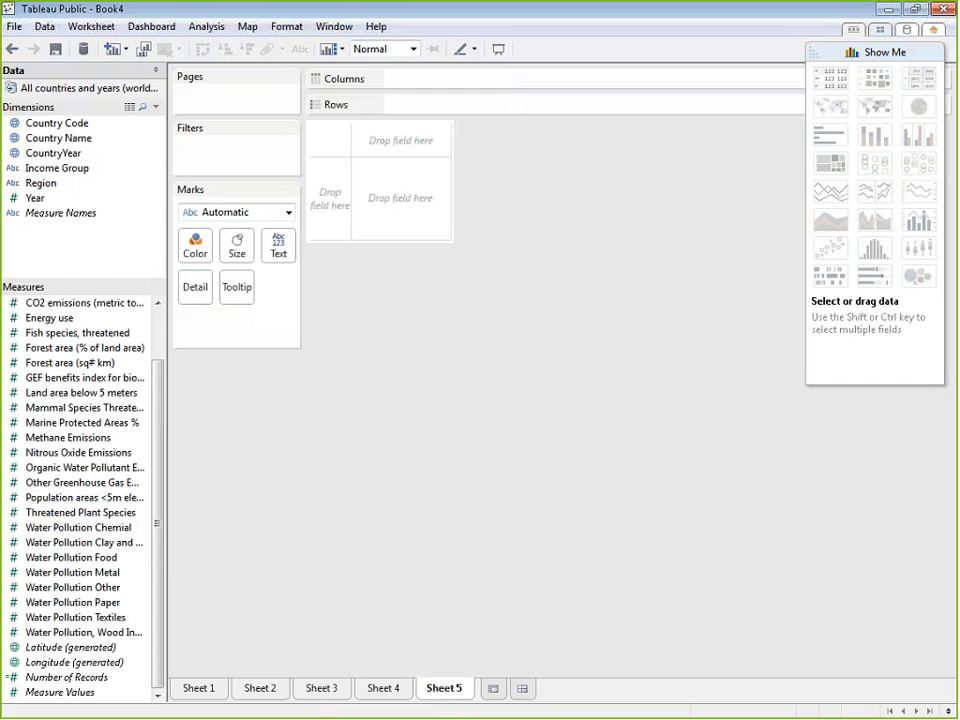
click(814, 52)
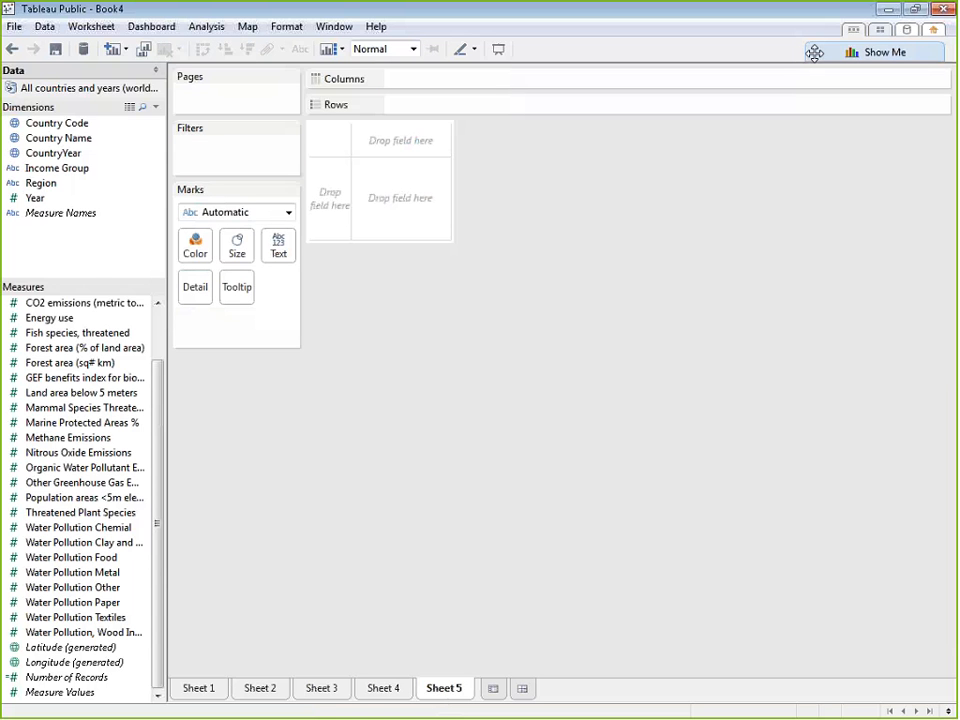
click(104, 140)
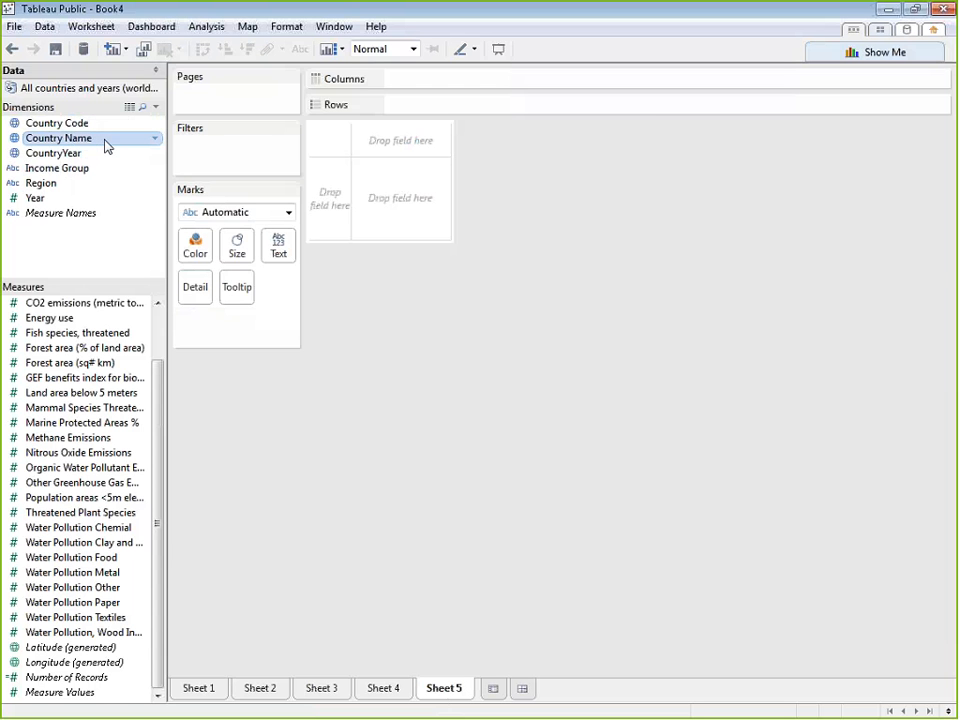
double_click(106, 140)
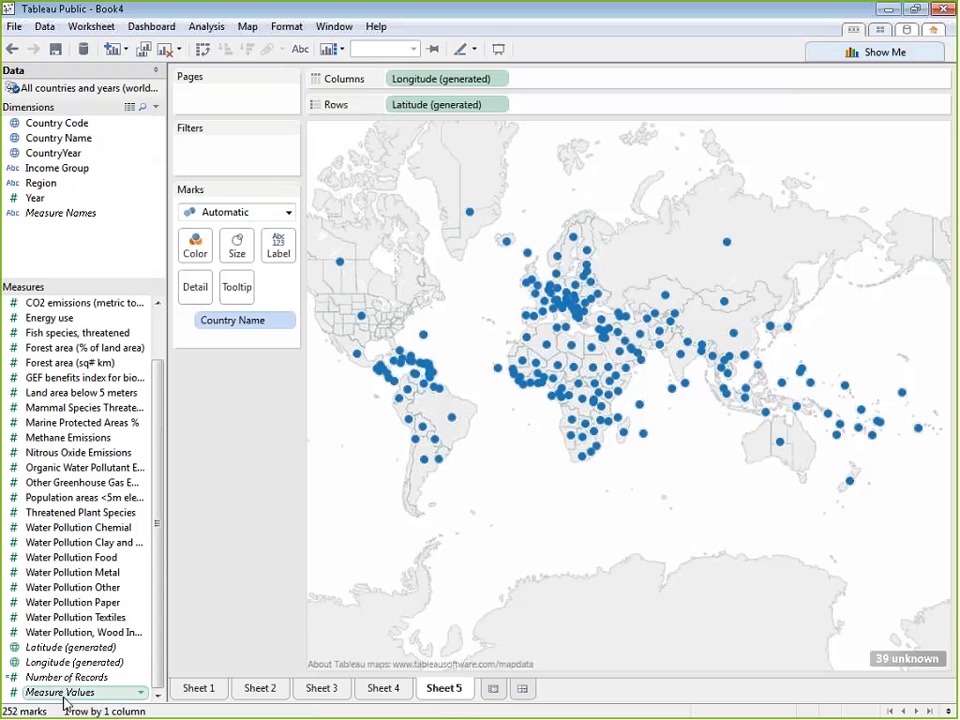
Color the map by Measure Values and keep only the threatened fish, mammal and plant species measures
drag(62, 692, 206, 254)
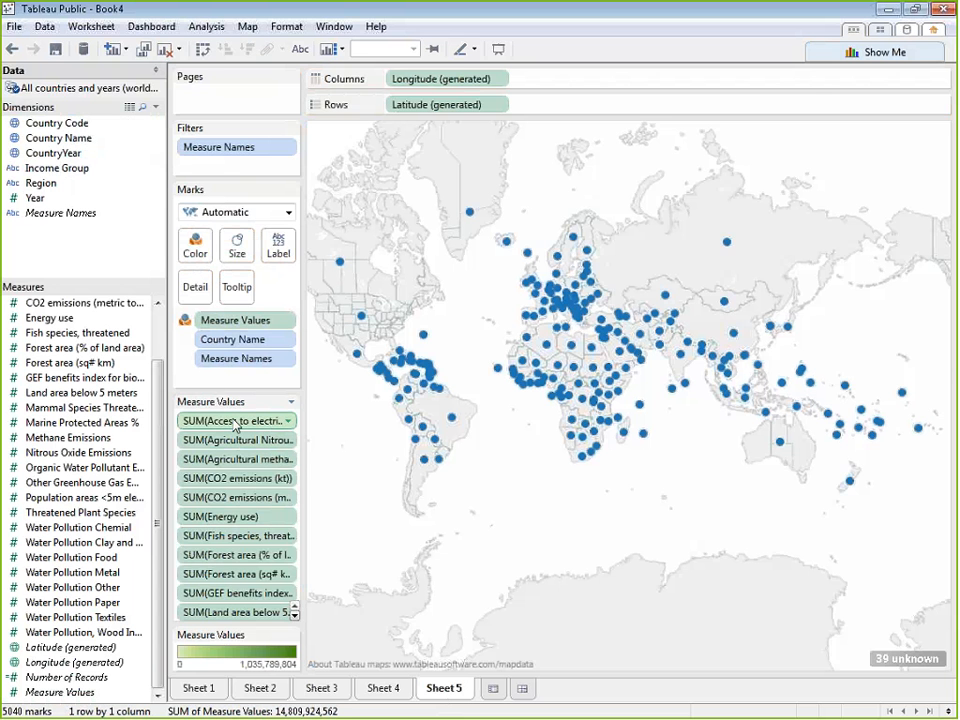
drag(232, 420, 120, 418)
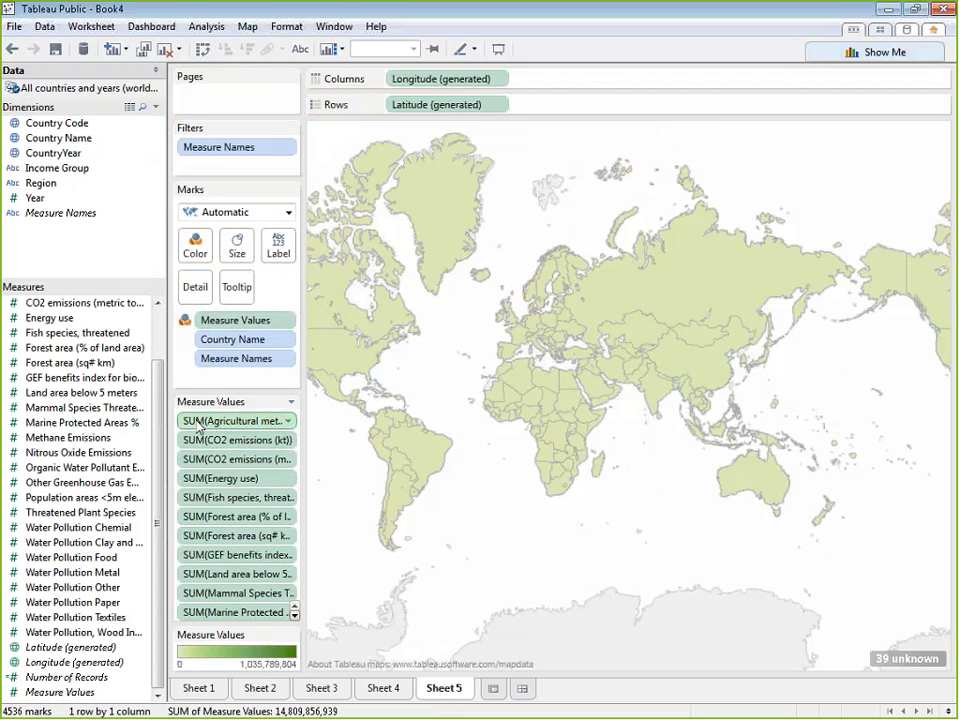
drag(202, 424, 109, 425)
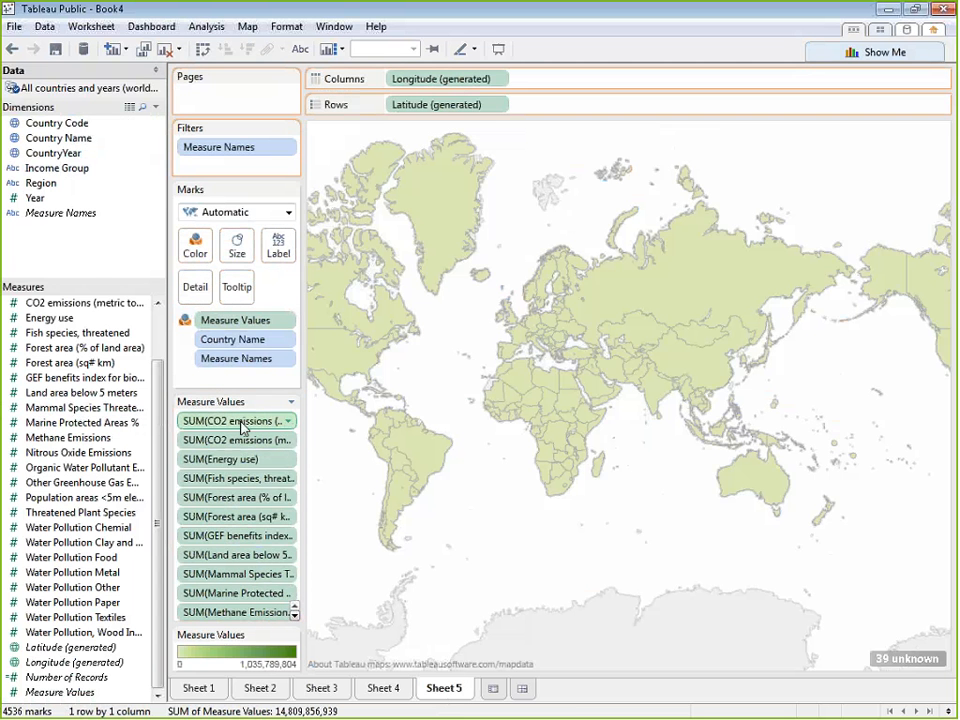
drag(241, 423, 58, 427)
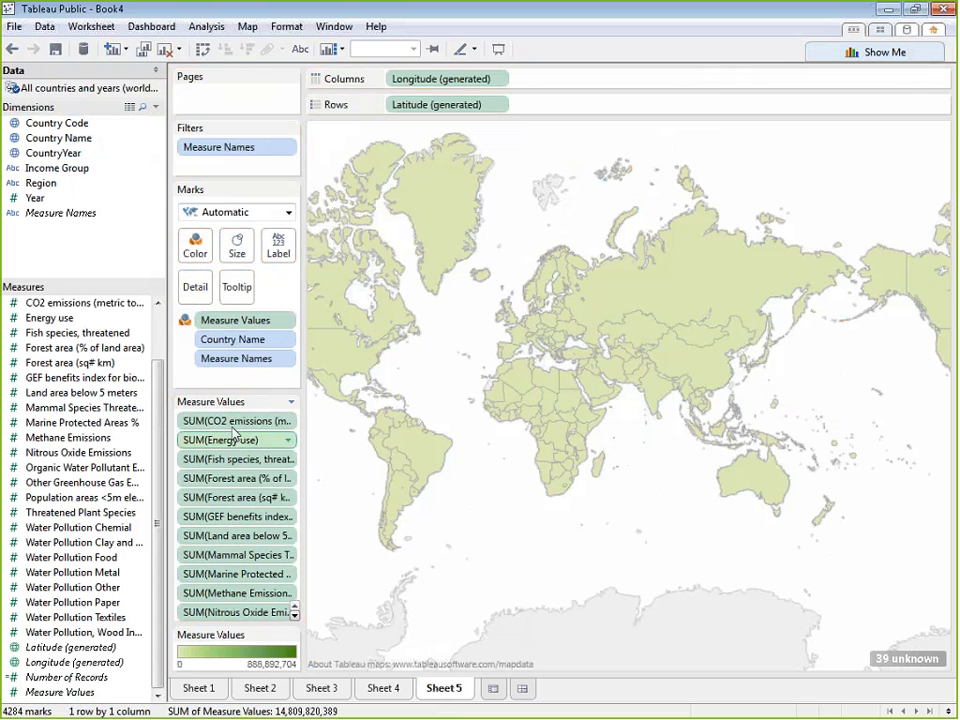
drag(229, 424, 115, 426)
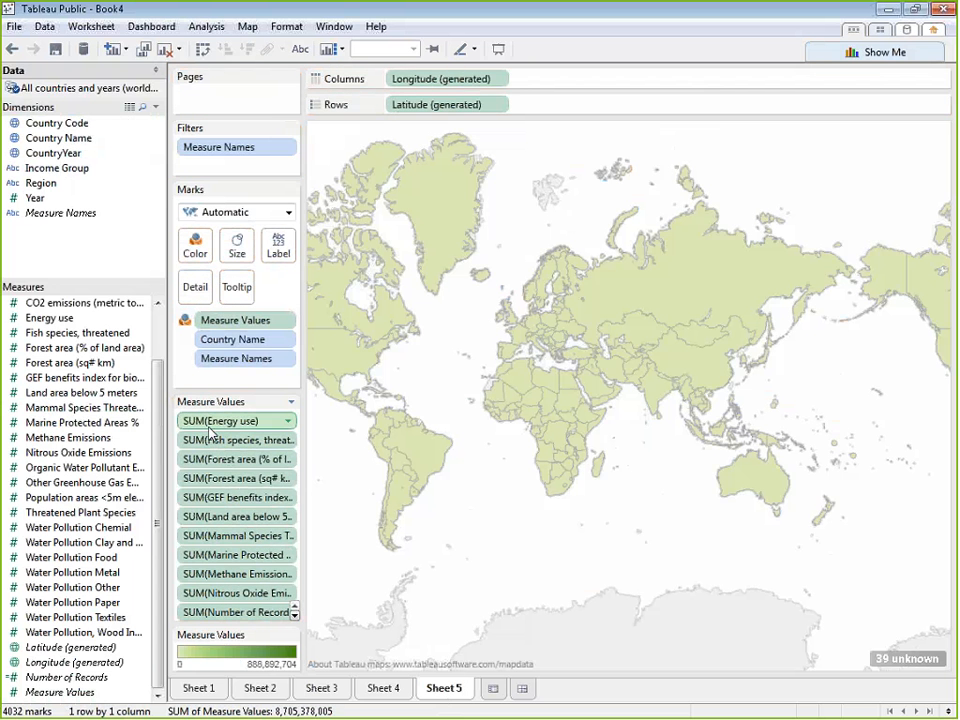
drag(219, 432, 90, 322)
drag(218, 446, 182, 446)
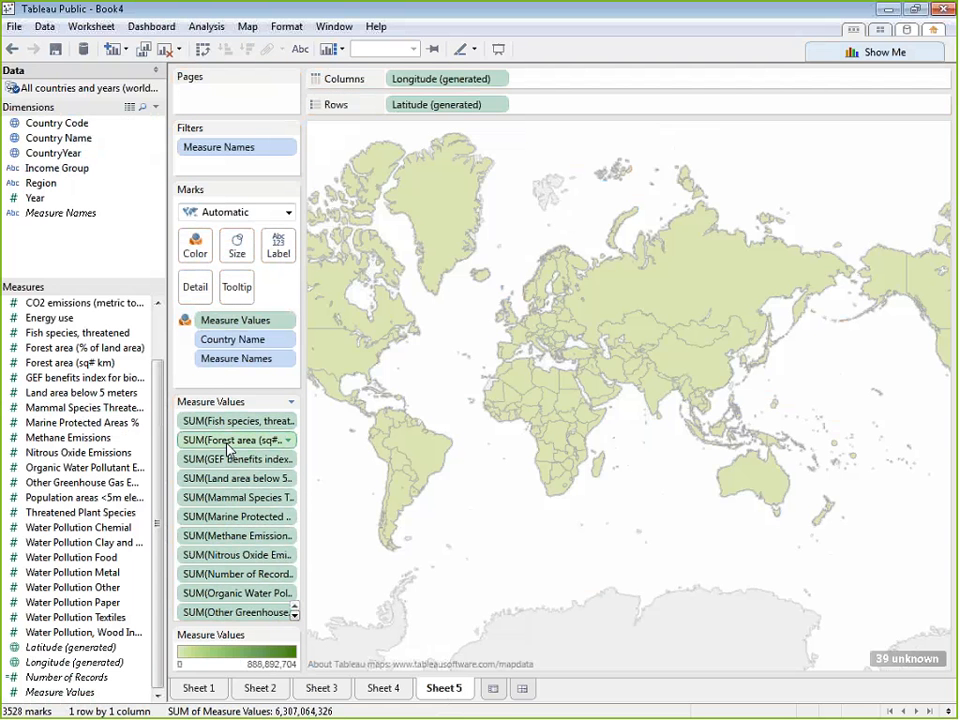
drag(228, 450, 71, 448)
drag(221, 447, 82, 446)
drag(216, 462, 122, 452)
drag(212, 468, 109, 466)
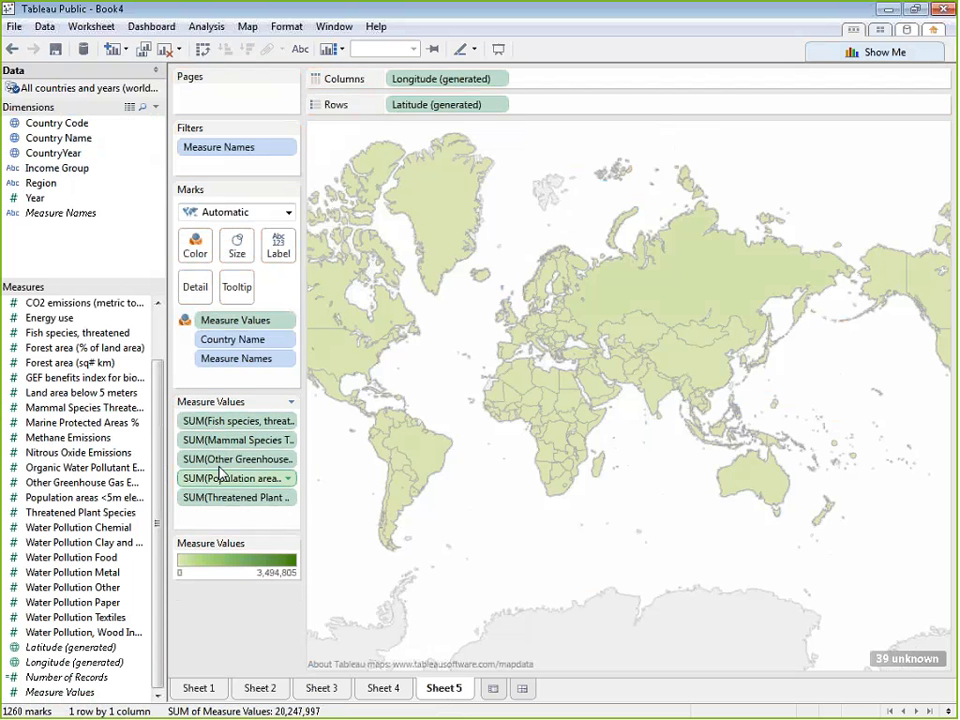
drag(214, 459, 122, 470)
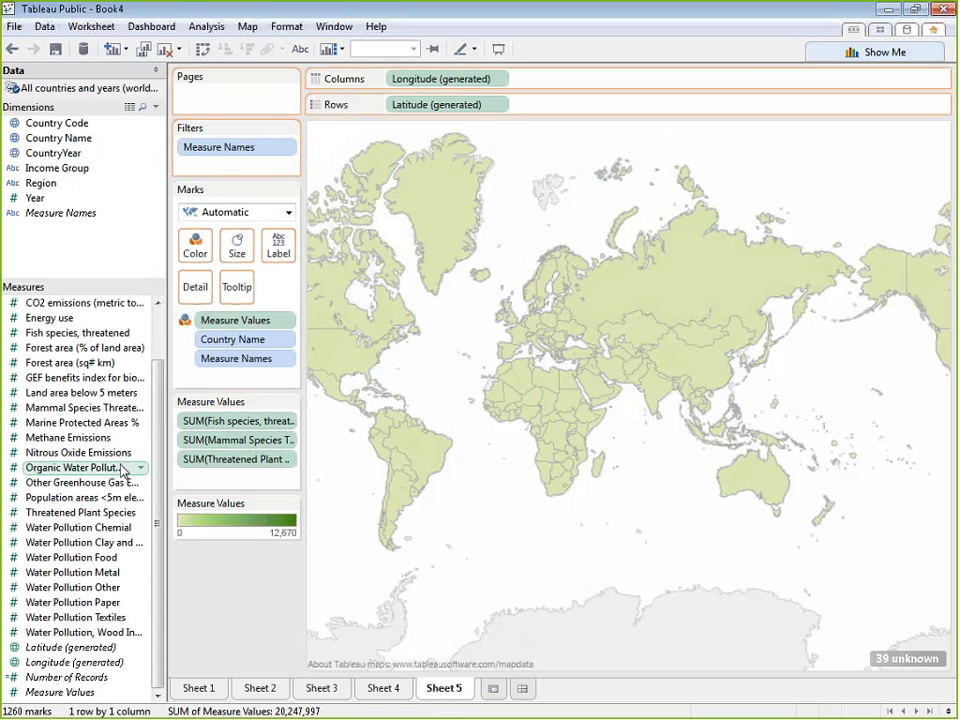
Filter out the countries with unknown geographic locations and shift the map so the Americas are fully in view
click(932, 661)
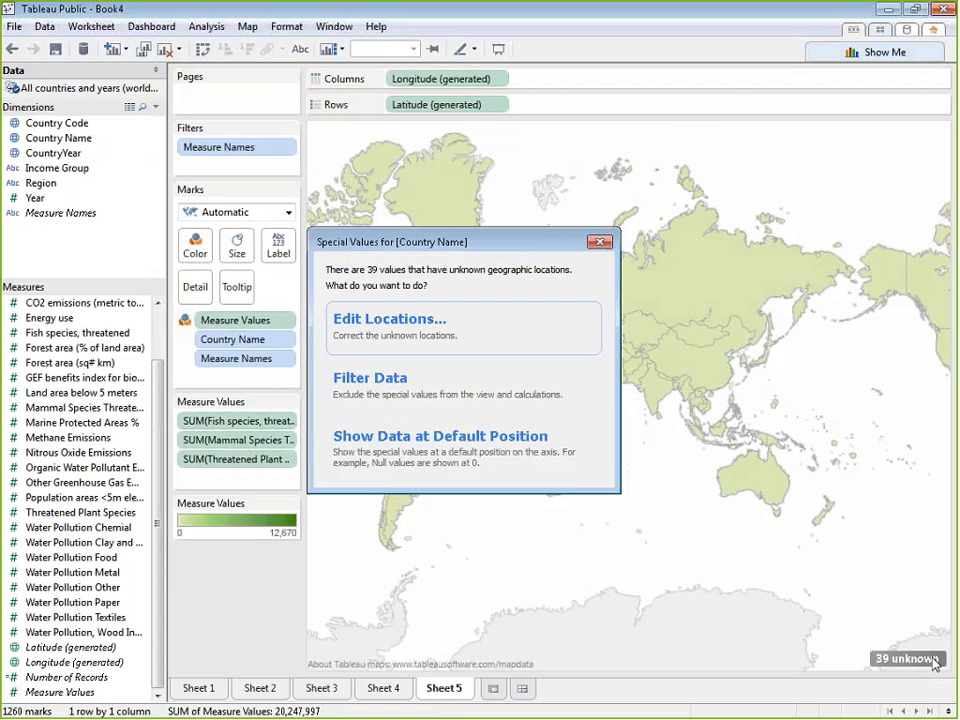
click(576, 395)
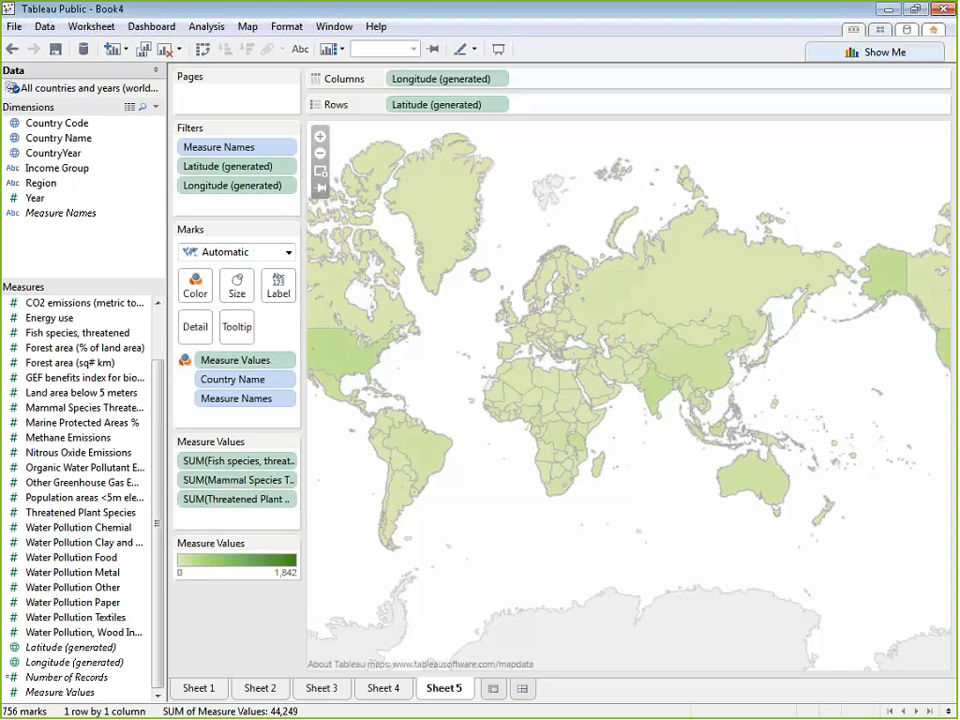
drag(443, 377, 518, 370)
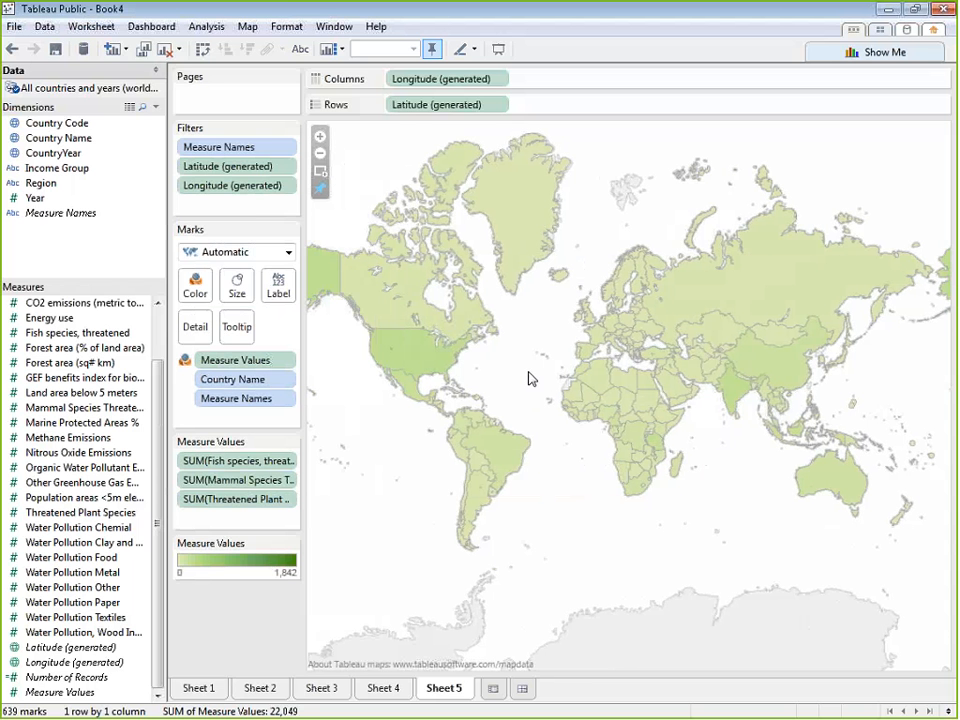
drag(530, 378, 572, 377)
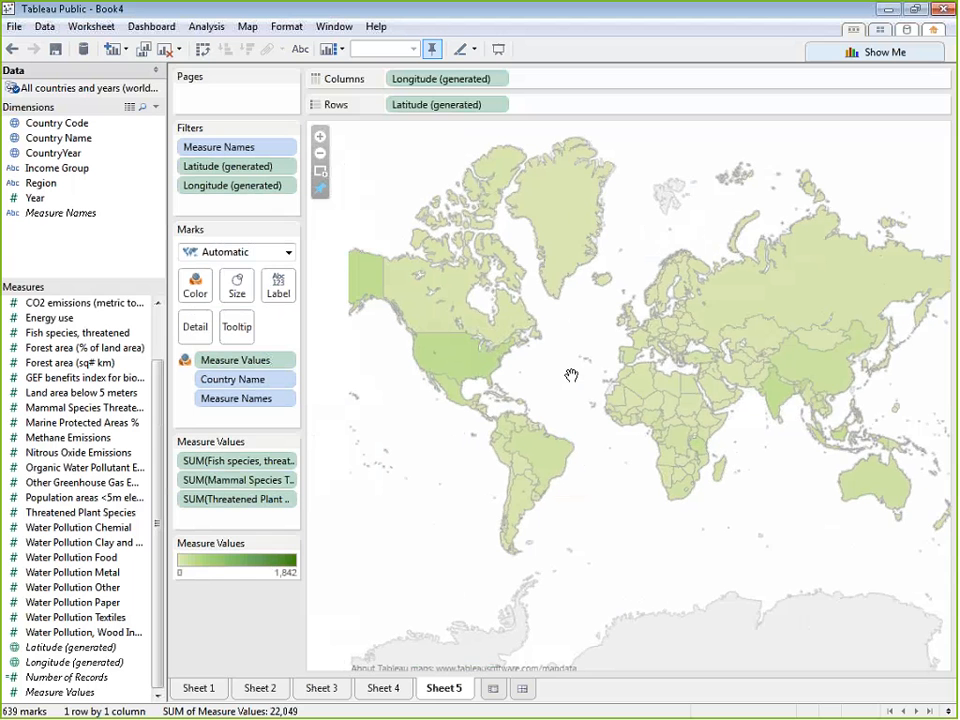
Remove Measure Values from the map's color encoding and undo the removal
drag(221, 360, 238, 620)
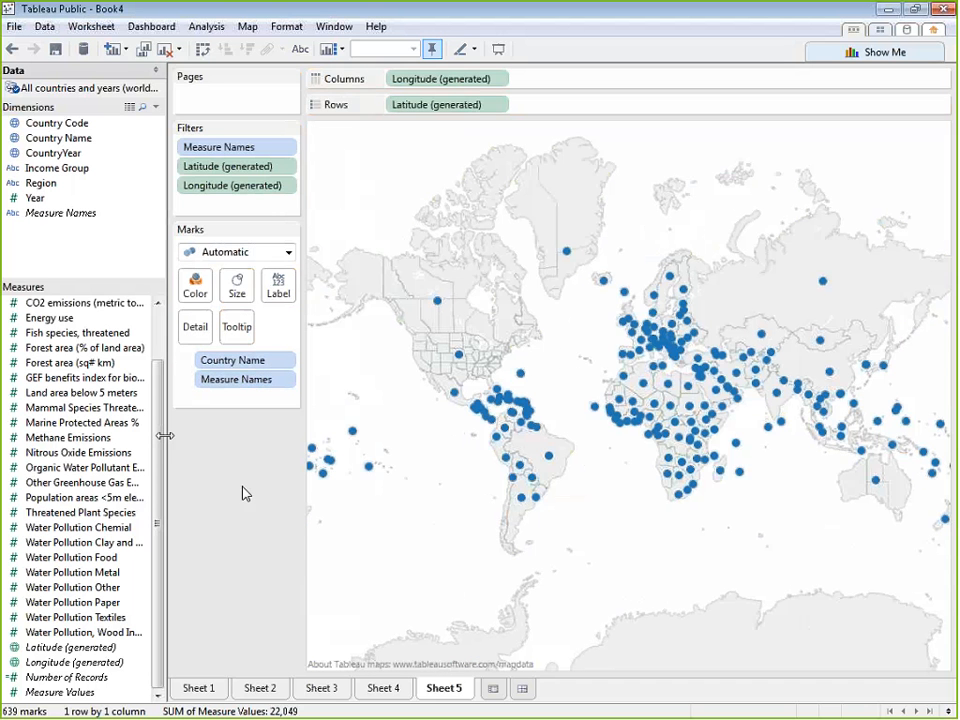
key(ctrl+z)
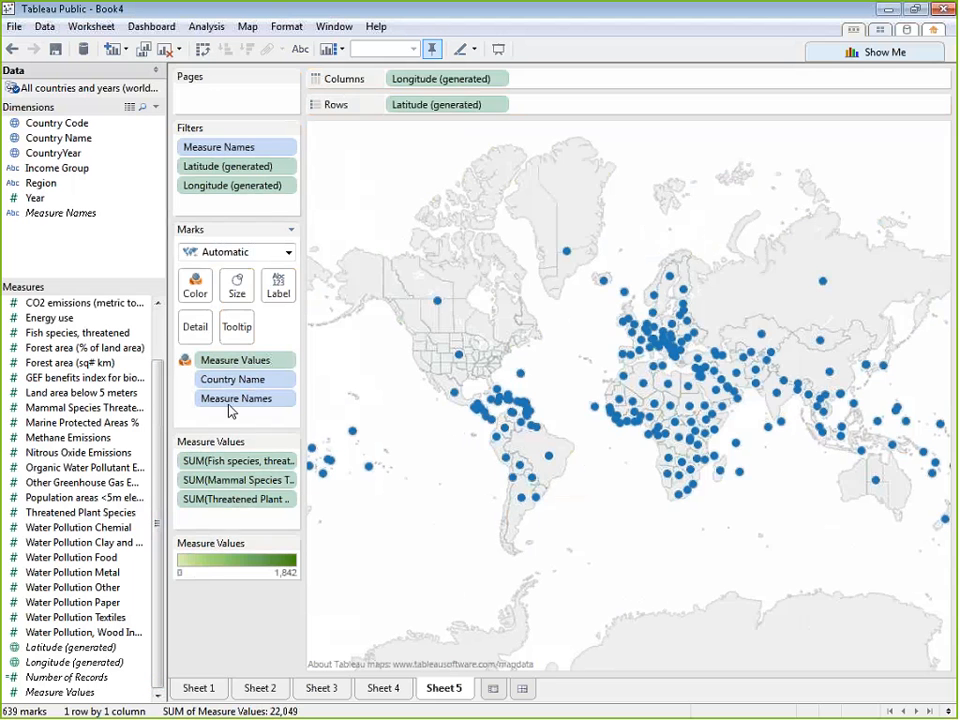
Change the map's mark type from filled countries to Pie
click(287, 254)
click(287, 254)
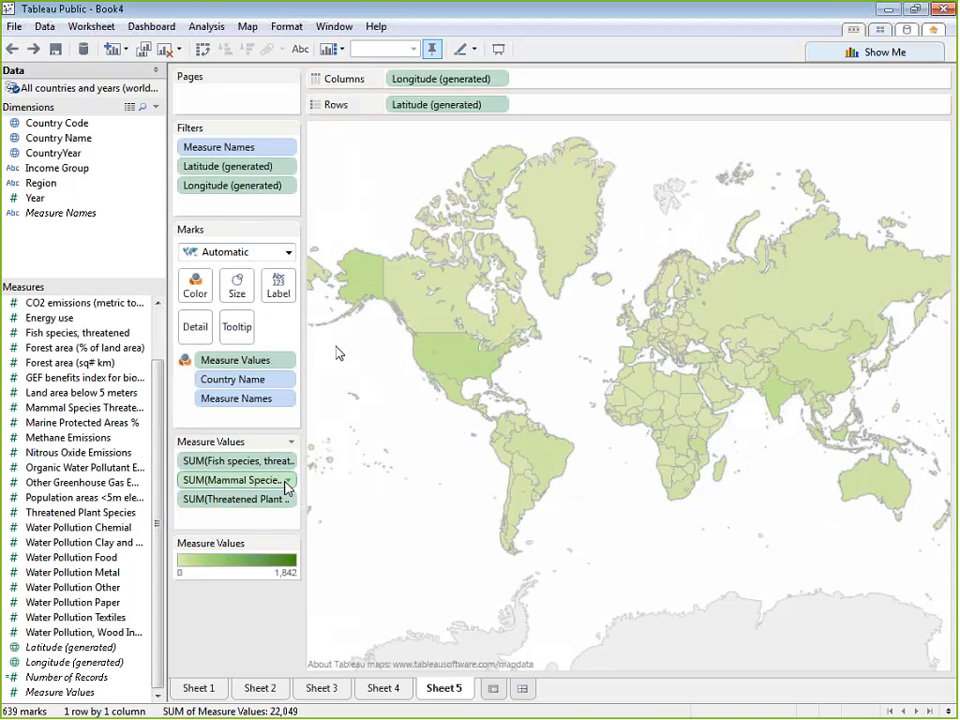
click(288, 253)
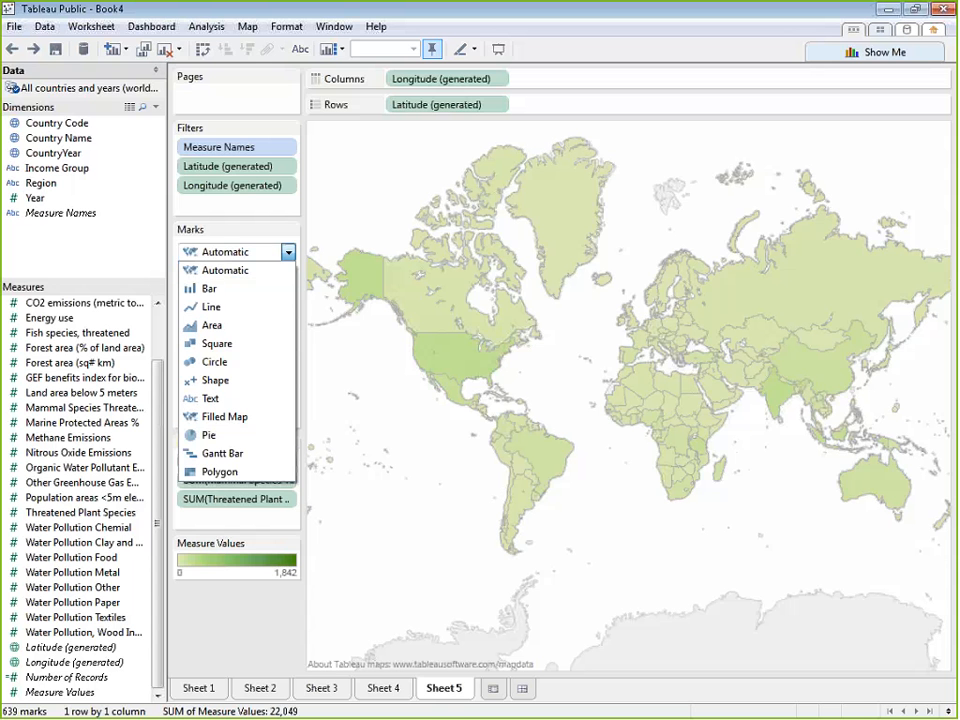
click(236, 437)
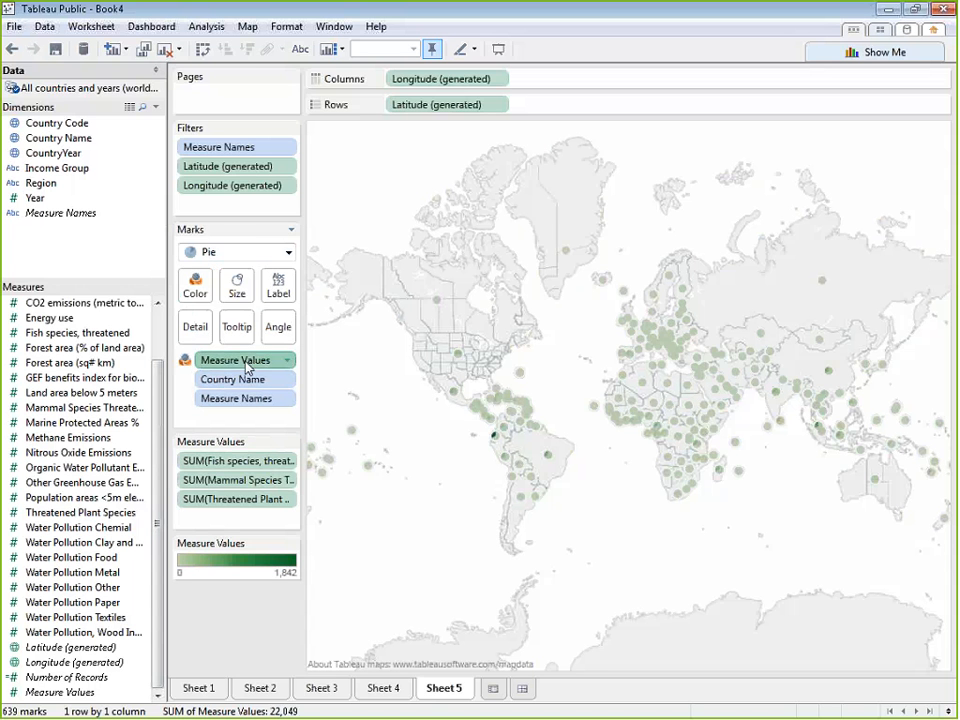
Use Measure Values for the pies' angle and size, color the slices by Measure Names, and adjust the card heights to fit the fields
drag(245, 364, 281, 332)
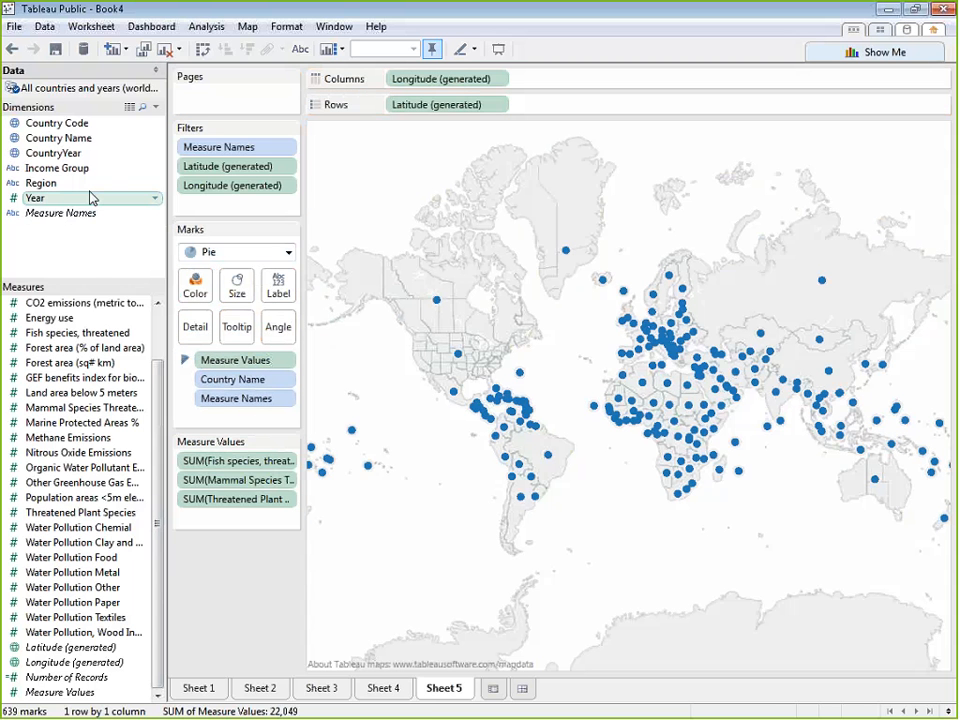
drag(60, 213, 200, 287)
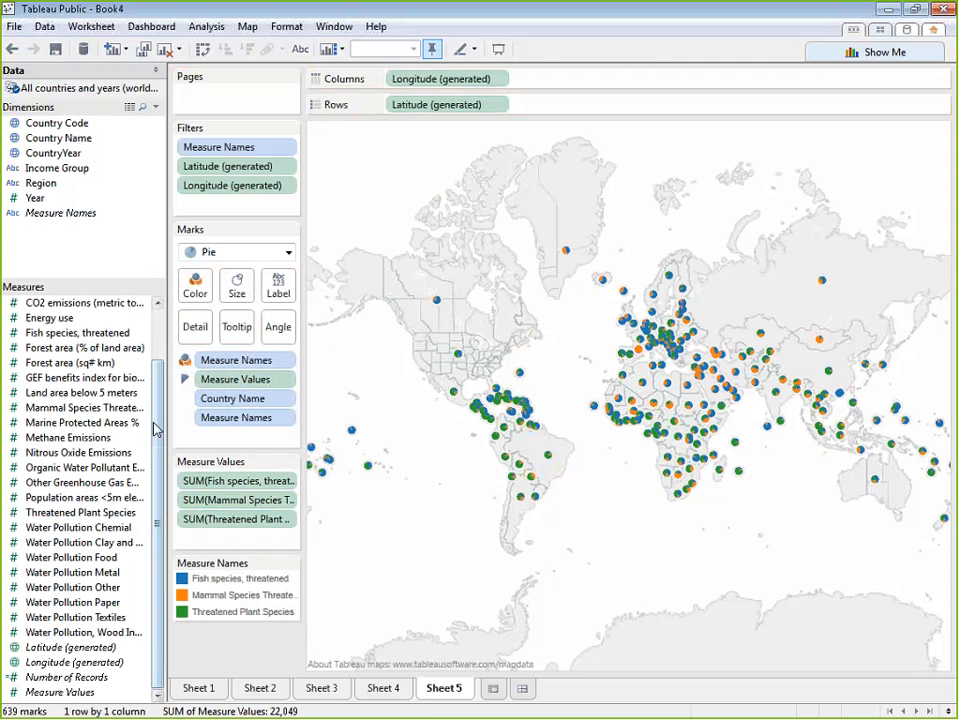
drag(104, 697, 237, 287)
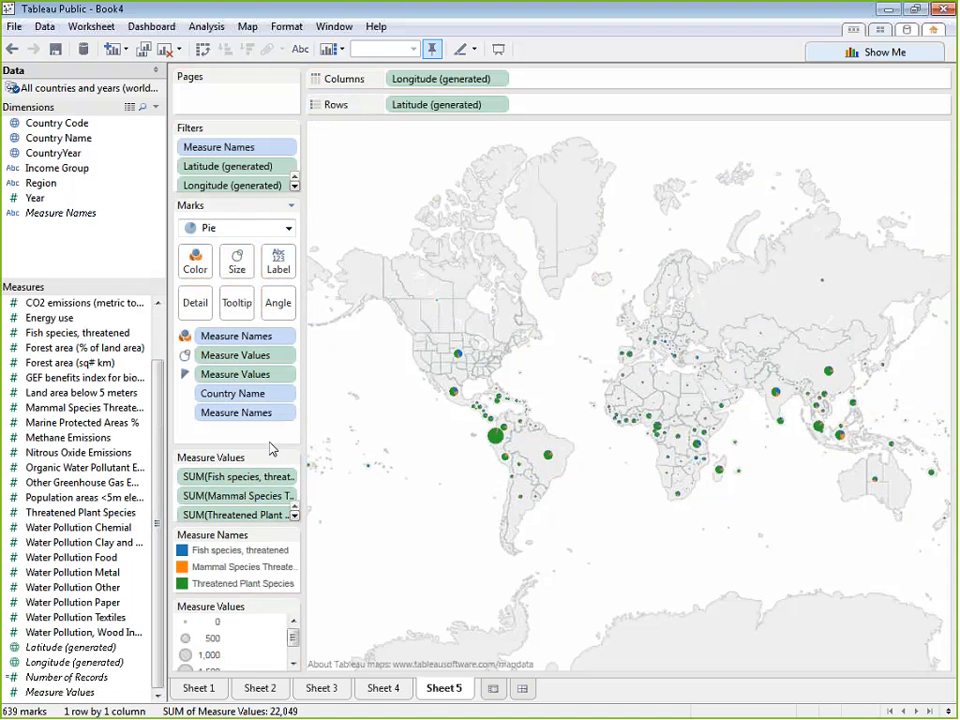
drag(271, 446, 255, 532)
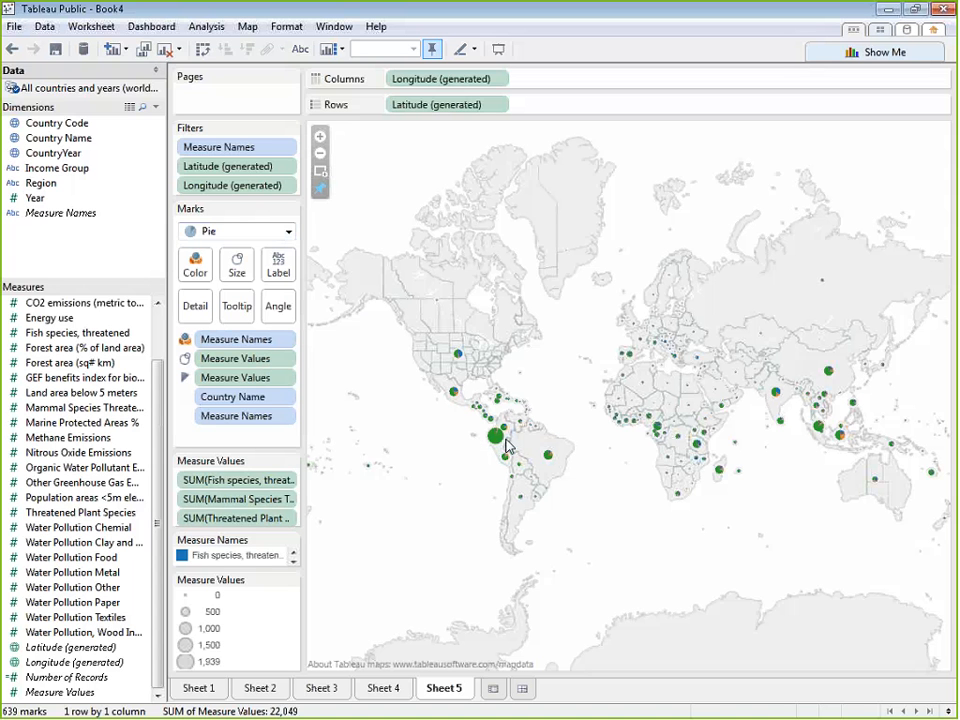
Try the Shape, Polygon and Bar mark types on the map
click(289, 232)
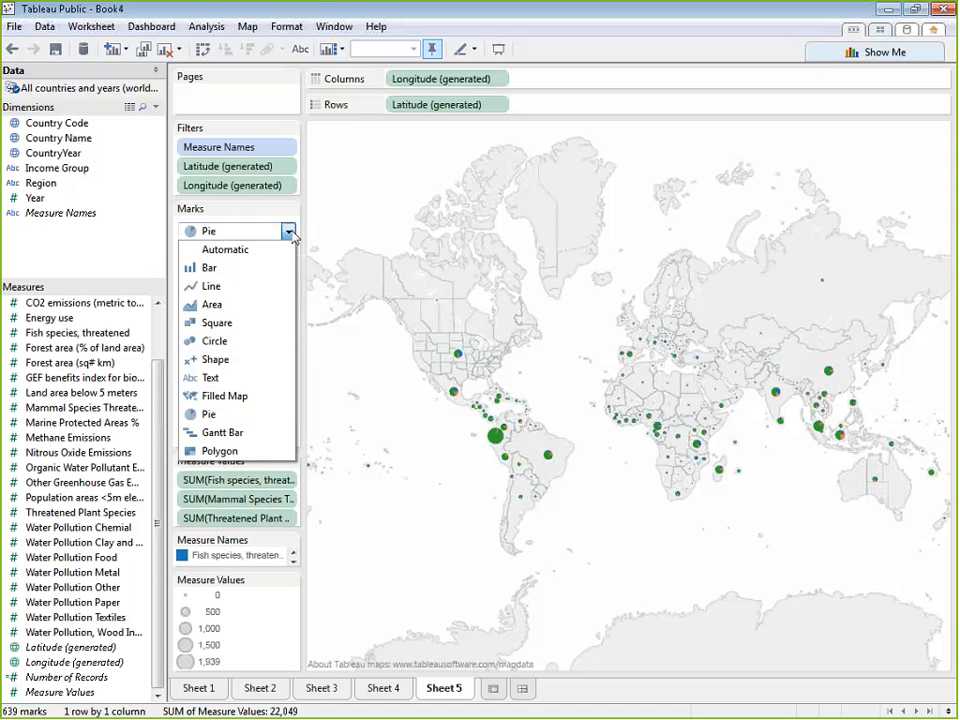
click(245, 362)
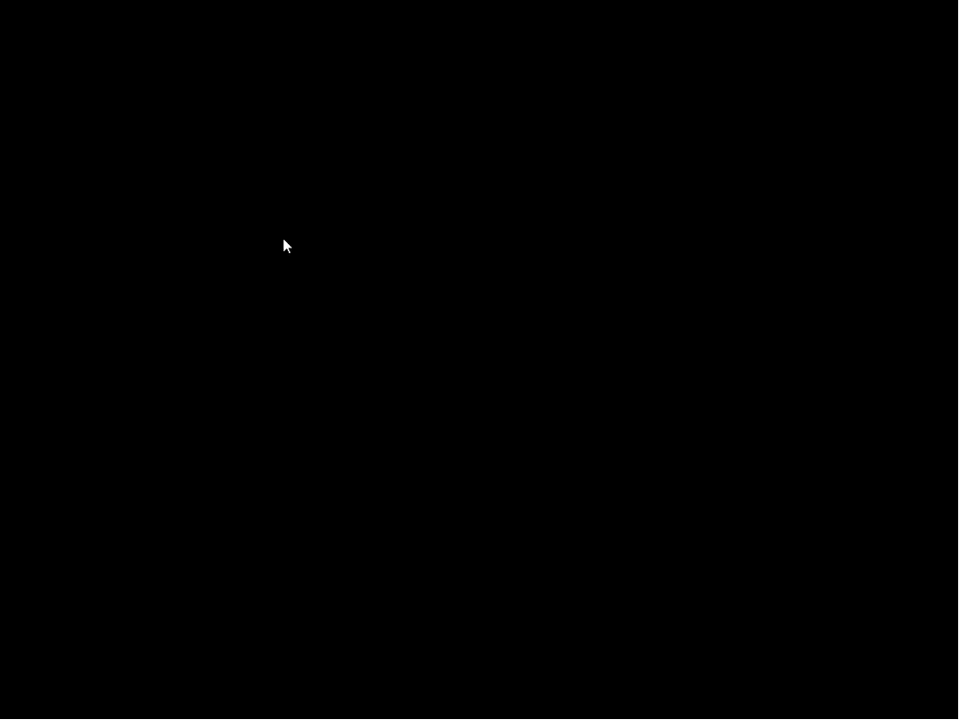
click(287, 236)
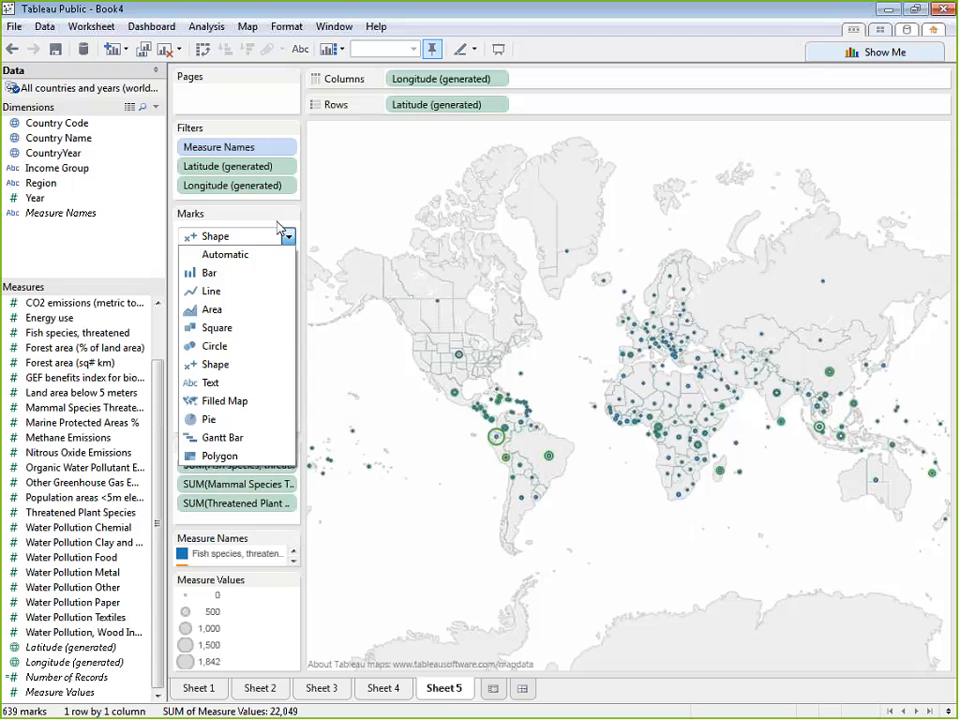
click(245, 457)
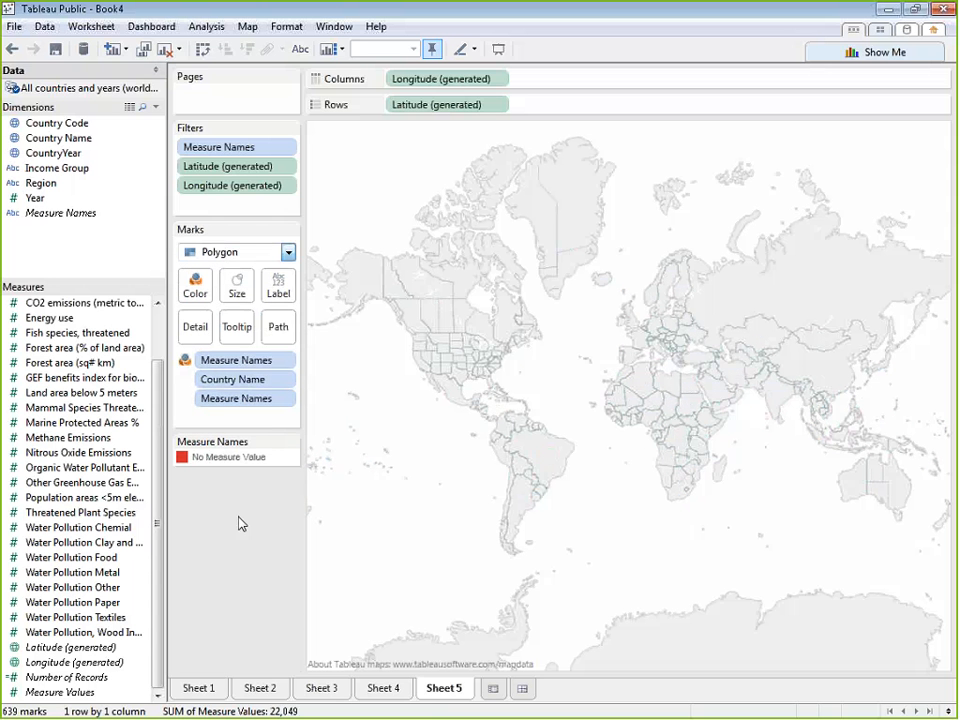
click(288, 252)
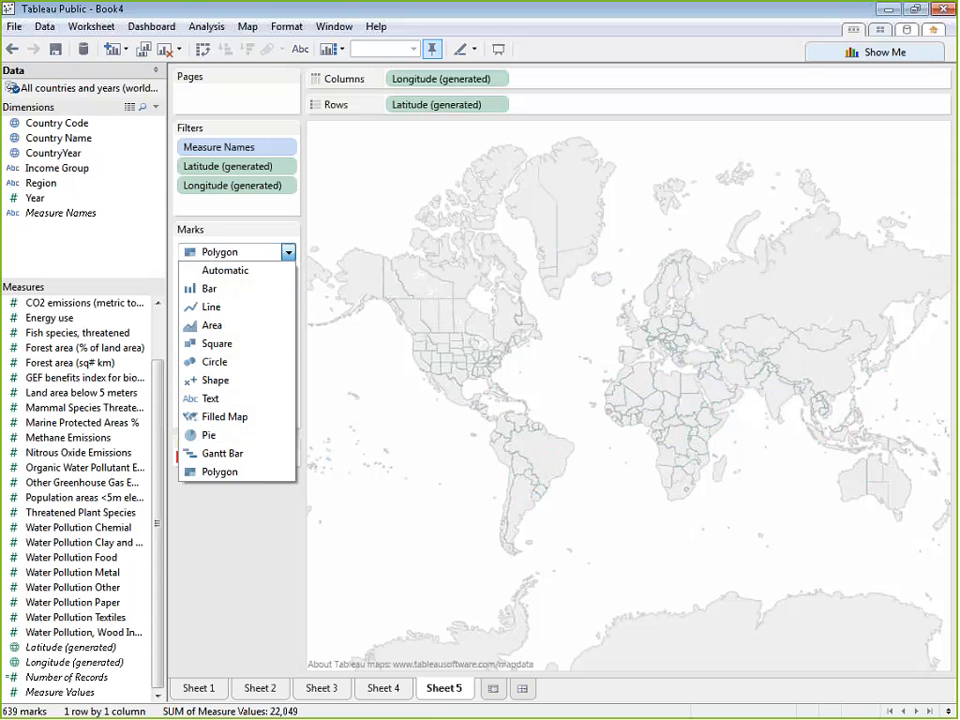
click(272, 291)
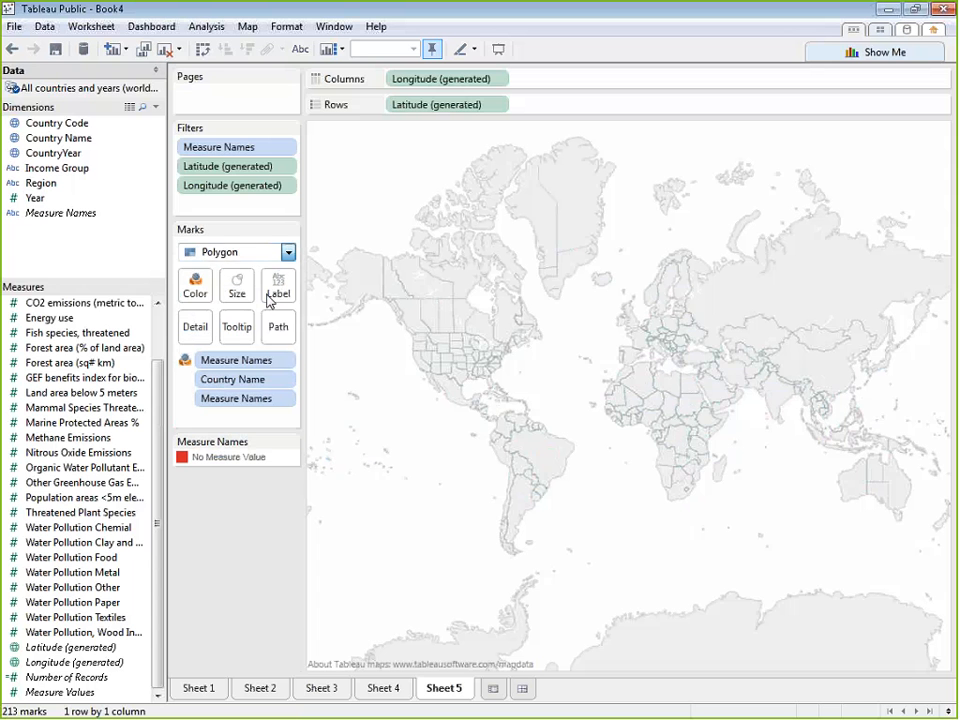
Return the map's marks to Pie and assign Measure Values to the pies' angle again
click(287, 252)
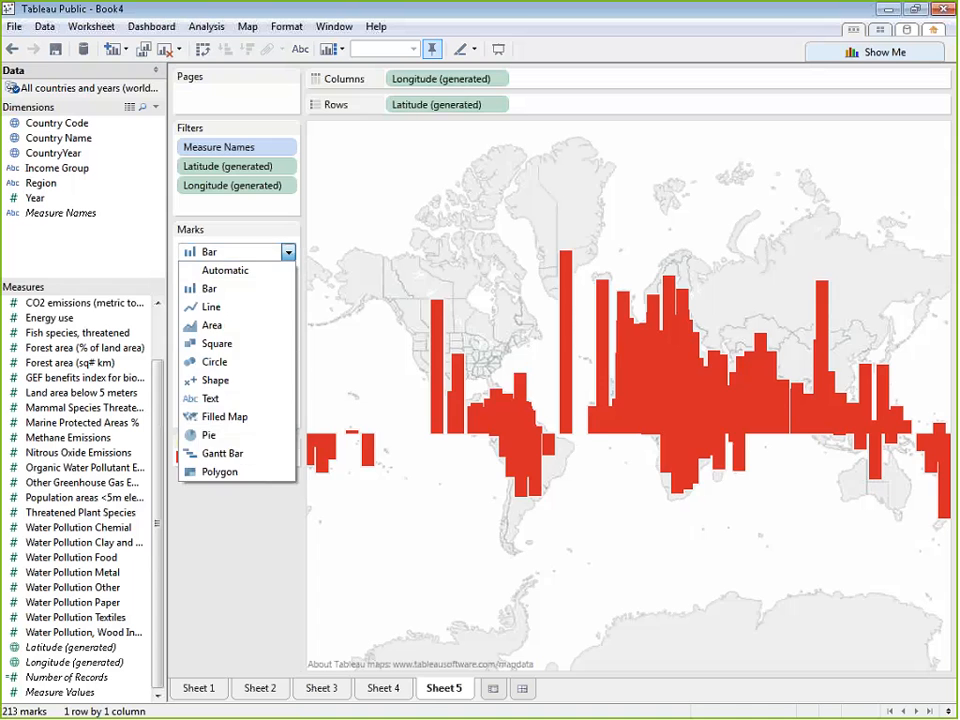
click(212, 435)
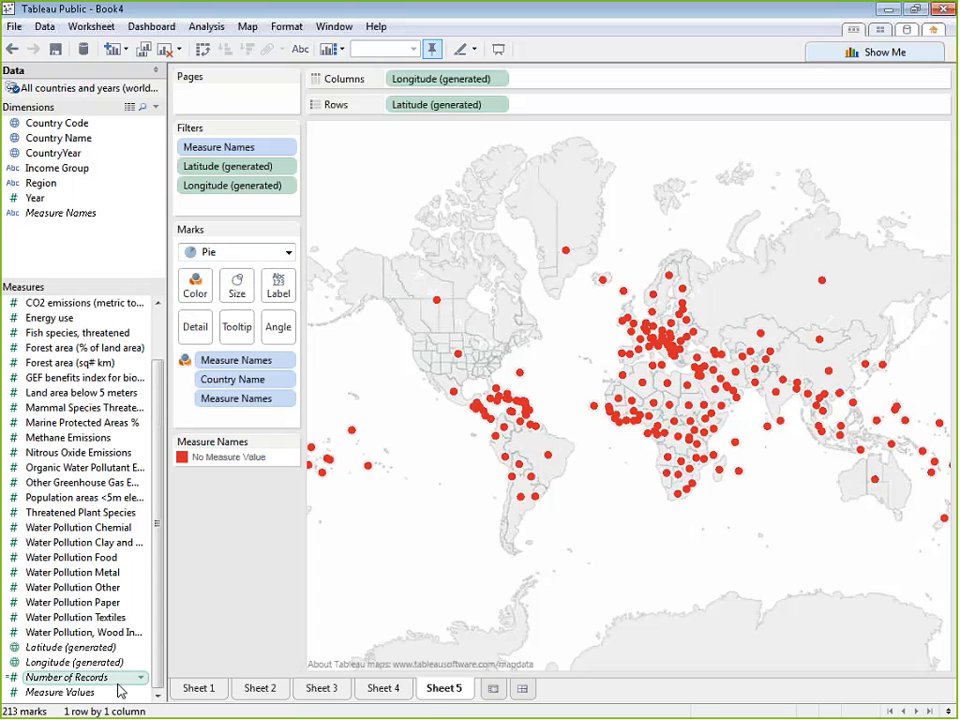
drag(118, 690, 278, 331)
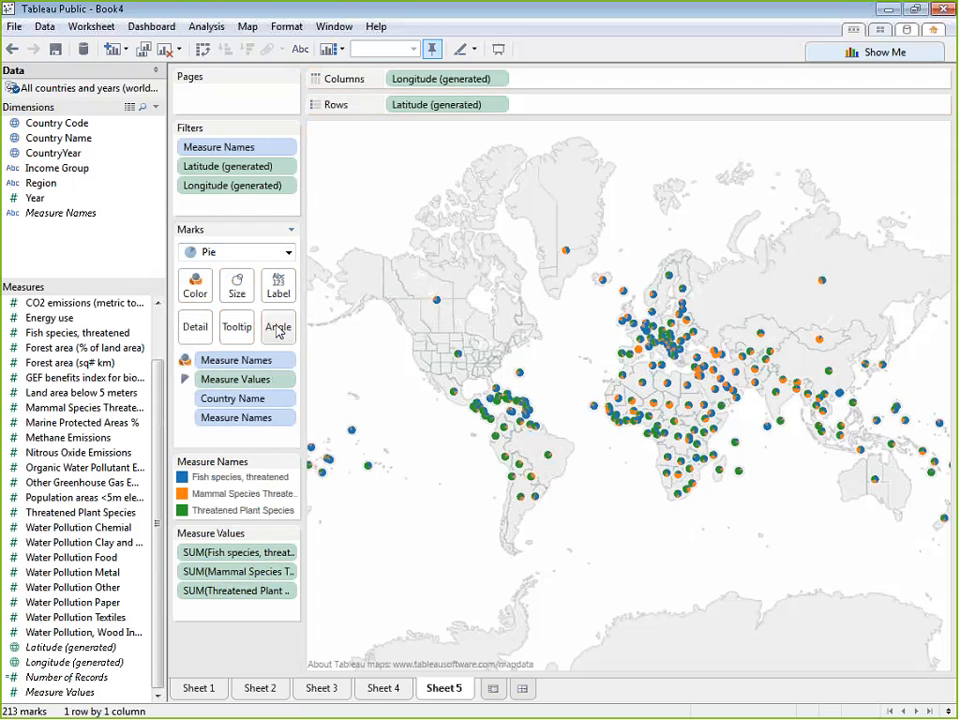
Open the color editor for Measure Names, browse the available color palettes and keep Tableau 10
click(200, 290)
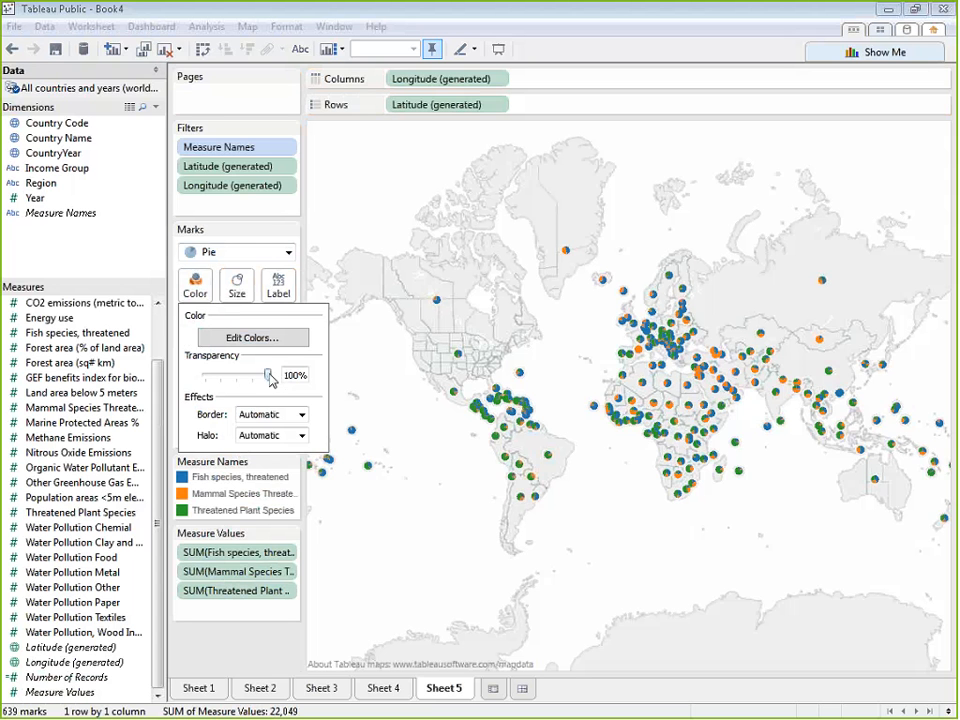
mouse_move(268, 375)
mouse_down()
mouse_move(205, 376)
mouse_move(270, 372)
mouse_move(260, 385)
mouse_move(220, 380)
mouse_move(270, 383)
mouse_up()
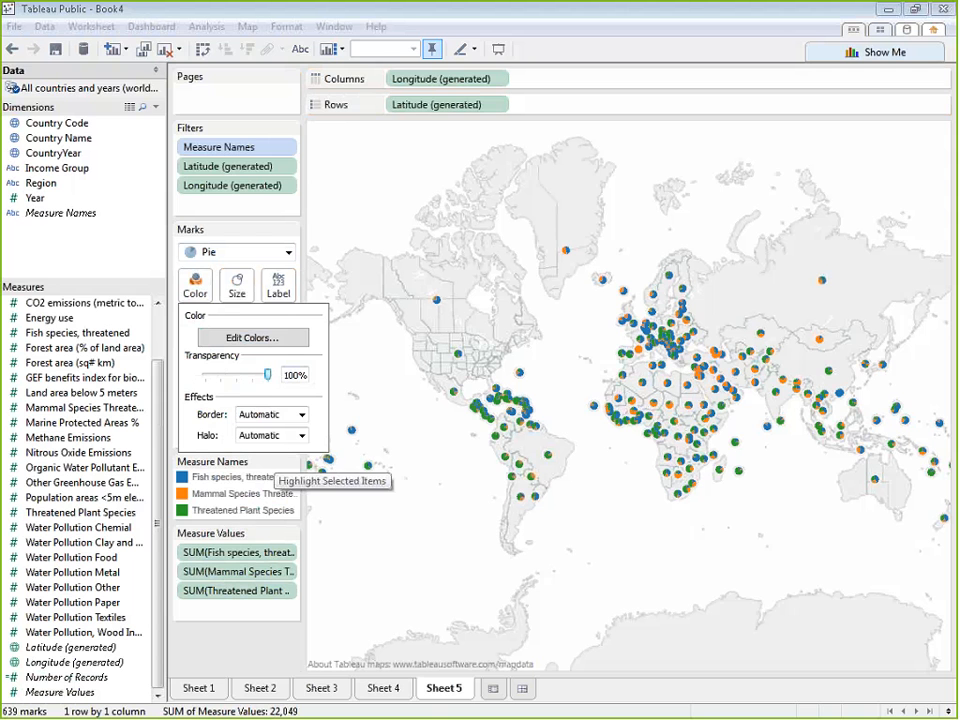
click(277, 339)
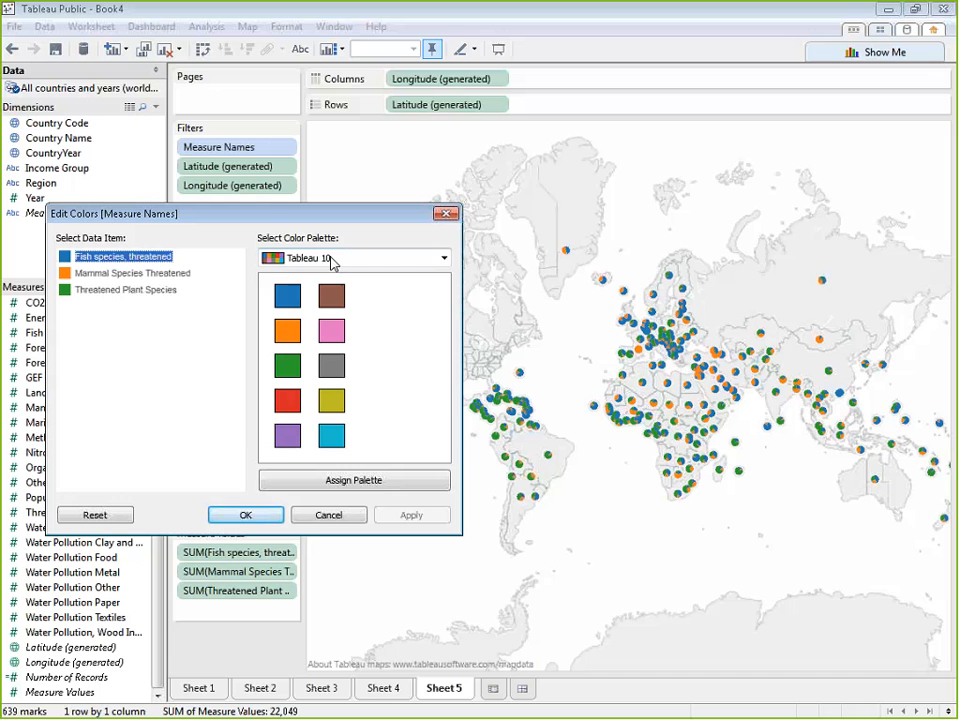
click(442, 258)
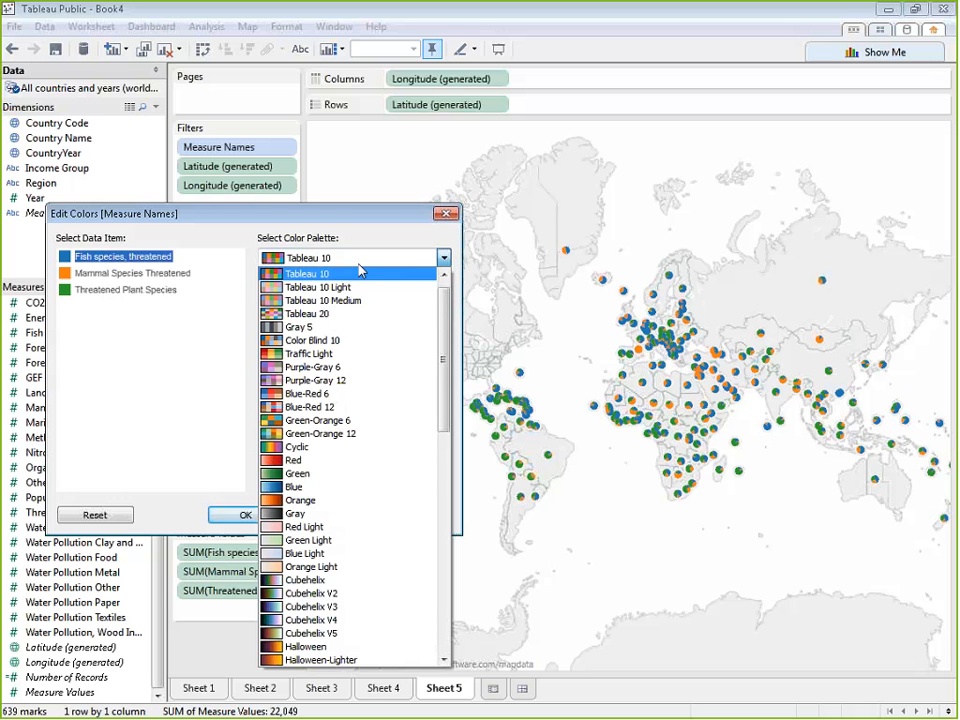
scroll(343, 300, up, 1)
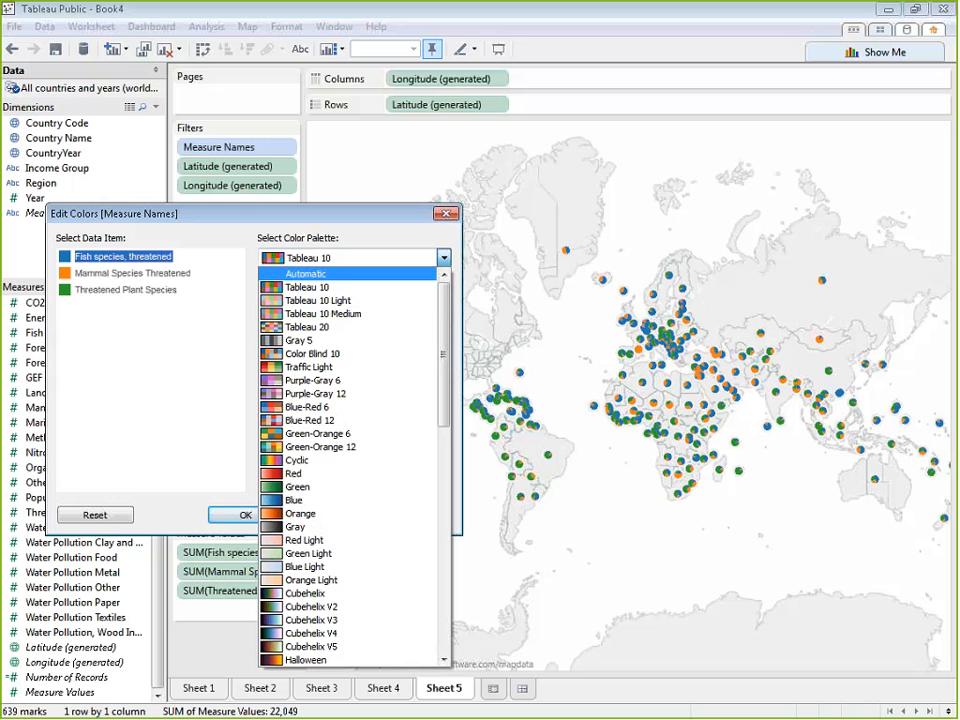
scroll(381, 345, down, 4)
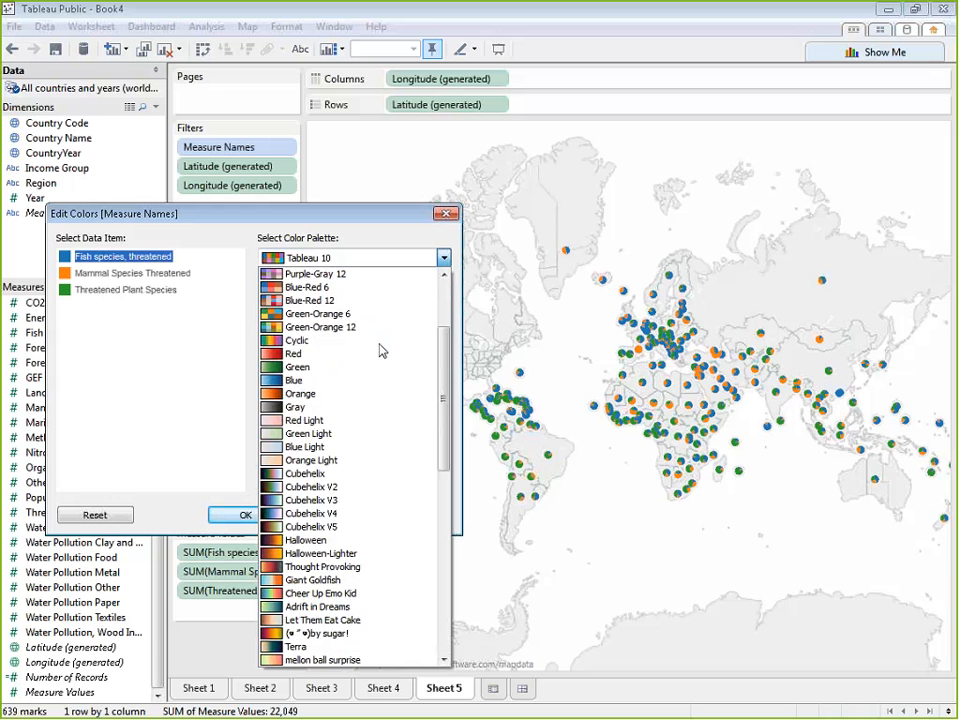
scroll(390, 396, down, 4)
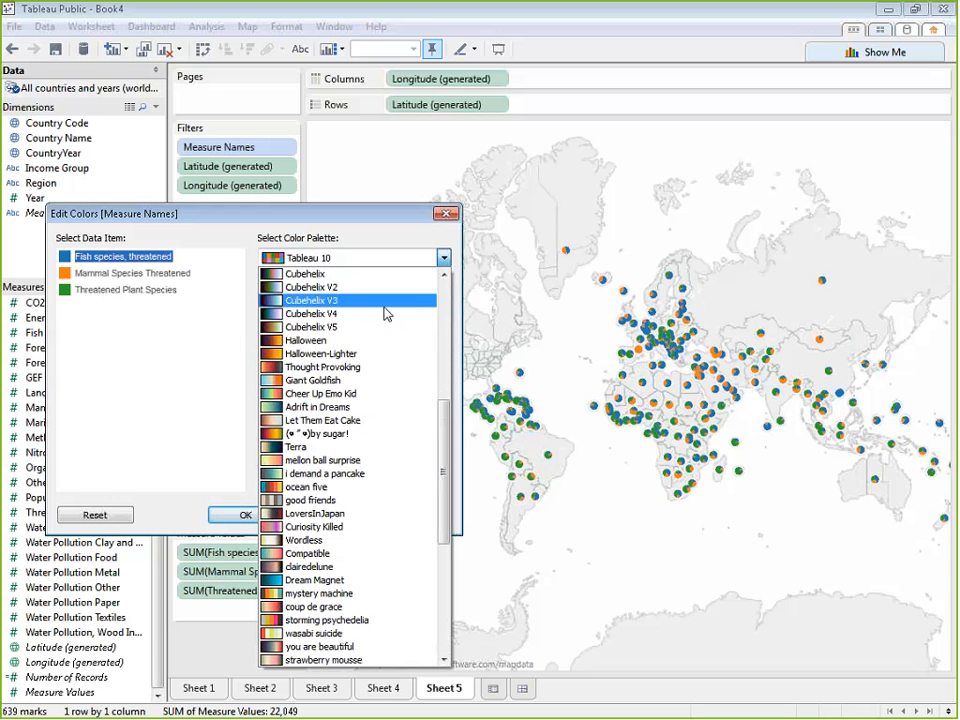
scroll(360, 580, down, 6)
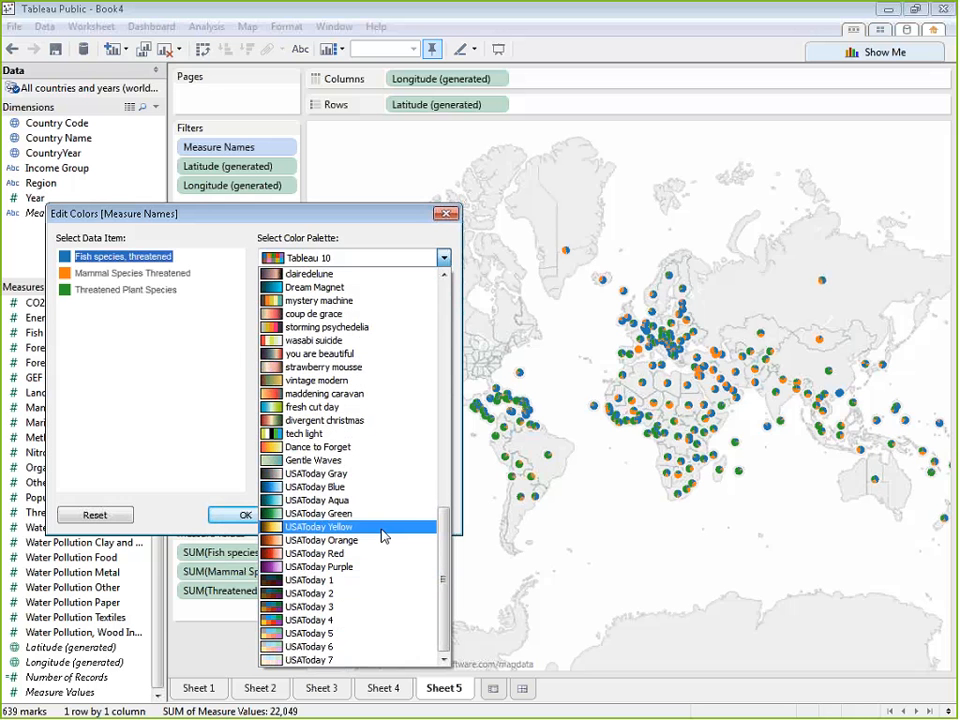
scroll(386, 536, up, 13)
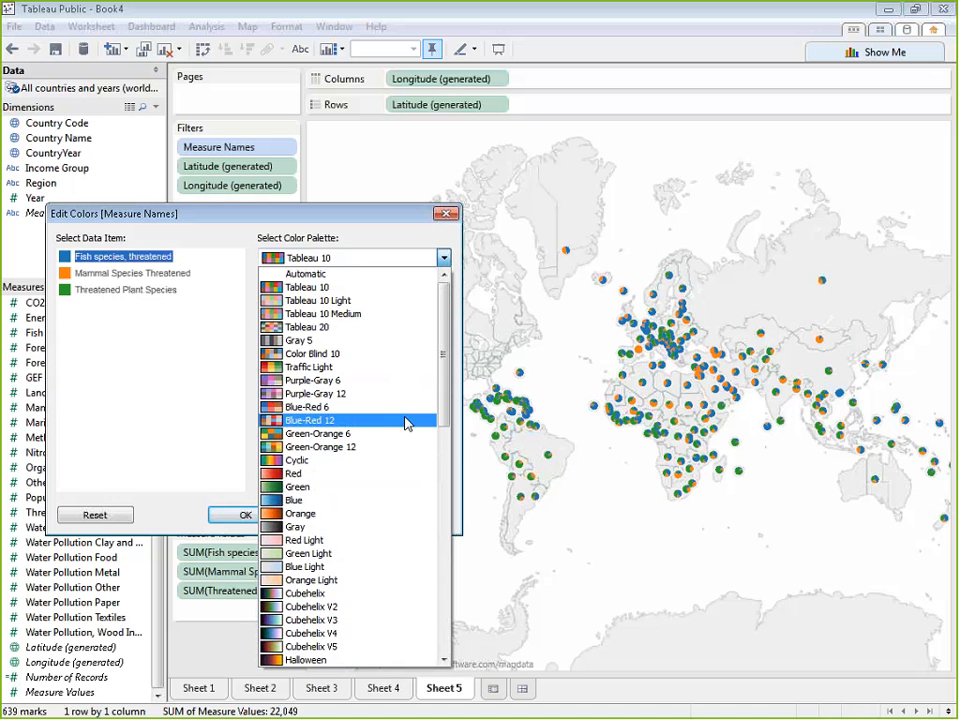
click(314, 289)
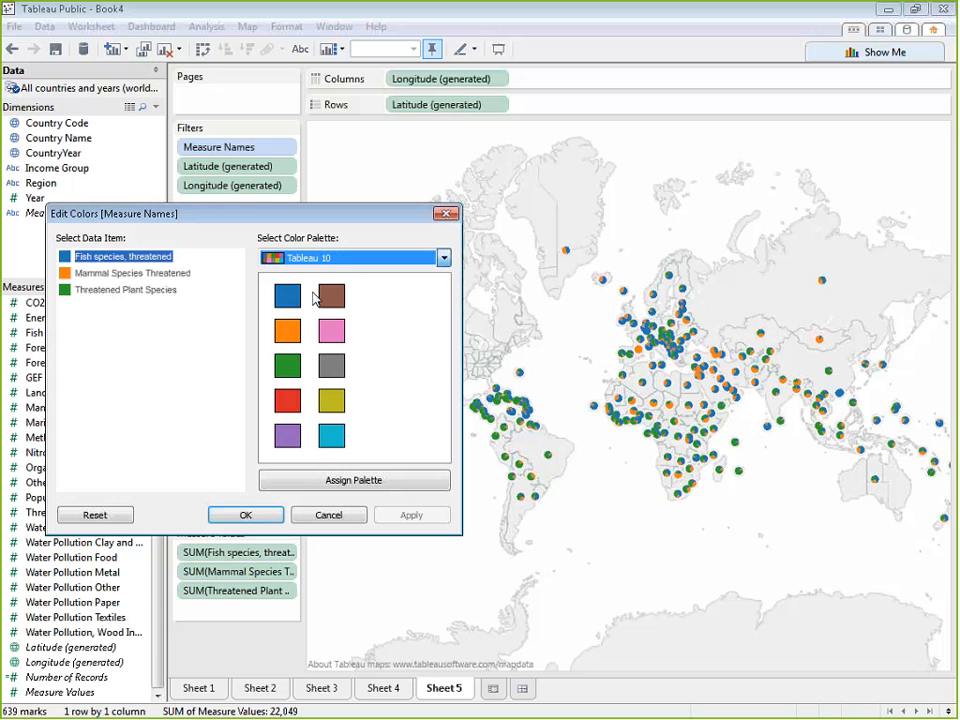
Assign brown from the Tableau 10 palette to Mammal Species Threatened and apply the color change
click(155, 292)
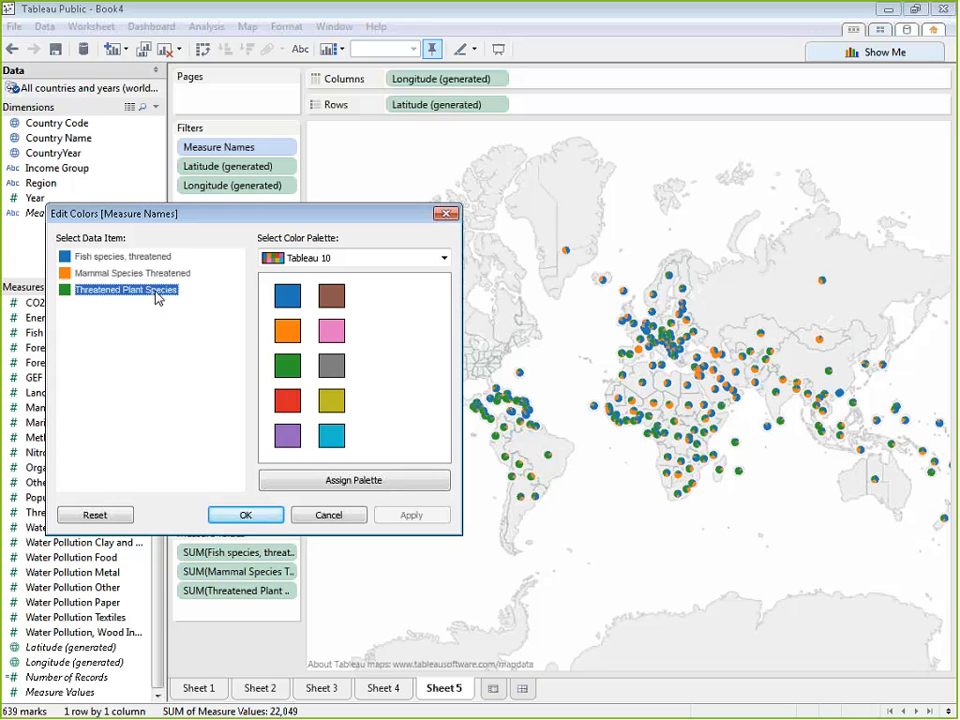
click(163, 262)
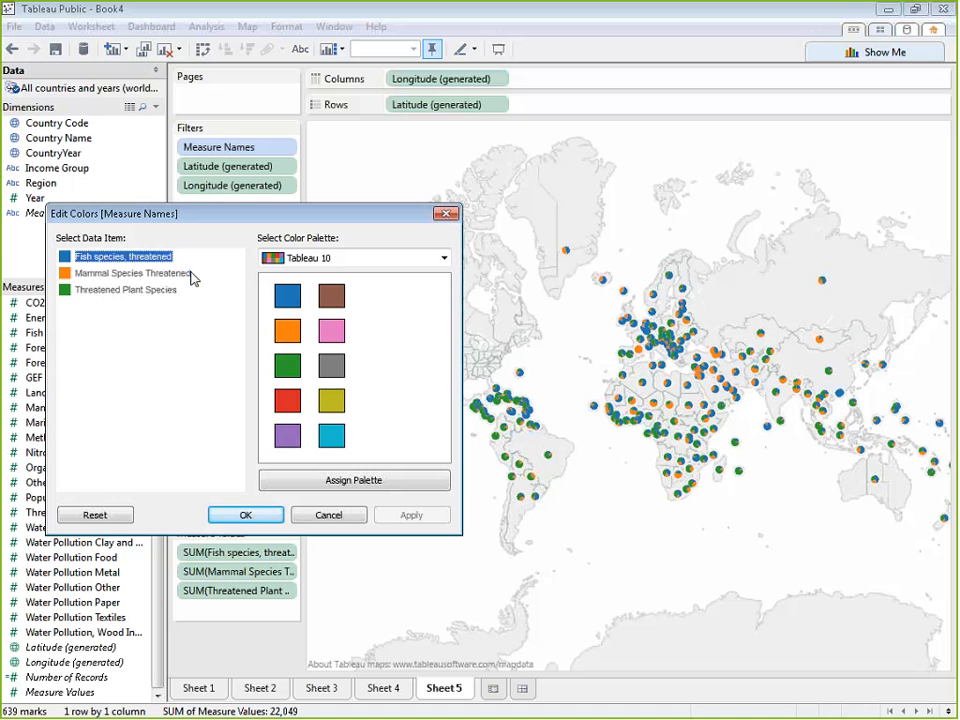
click(182, 279)
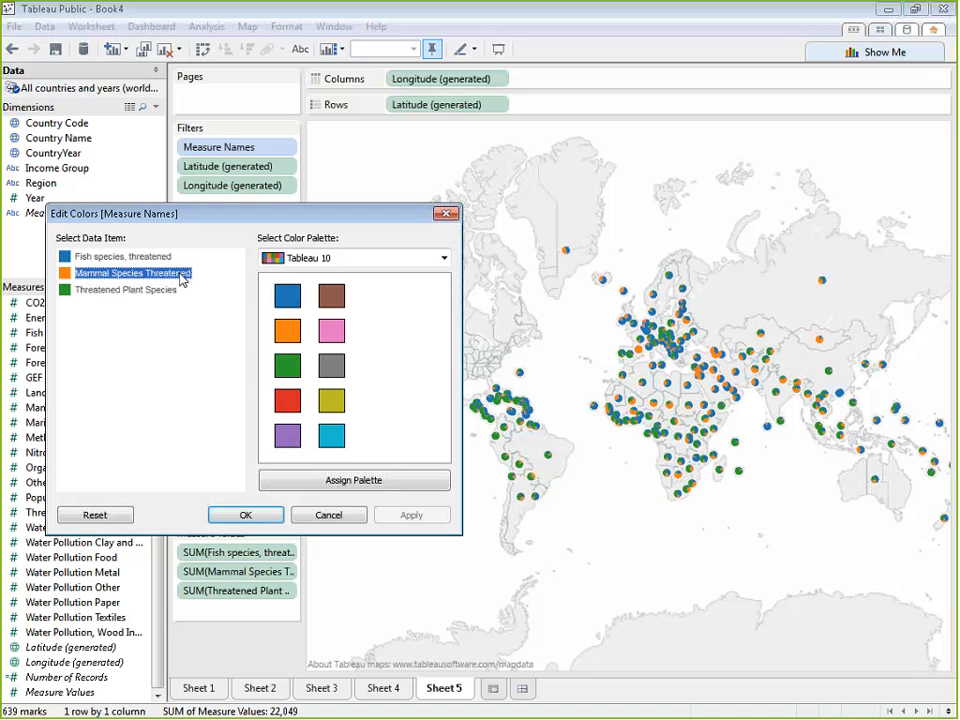
click(332, 296)
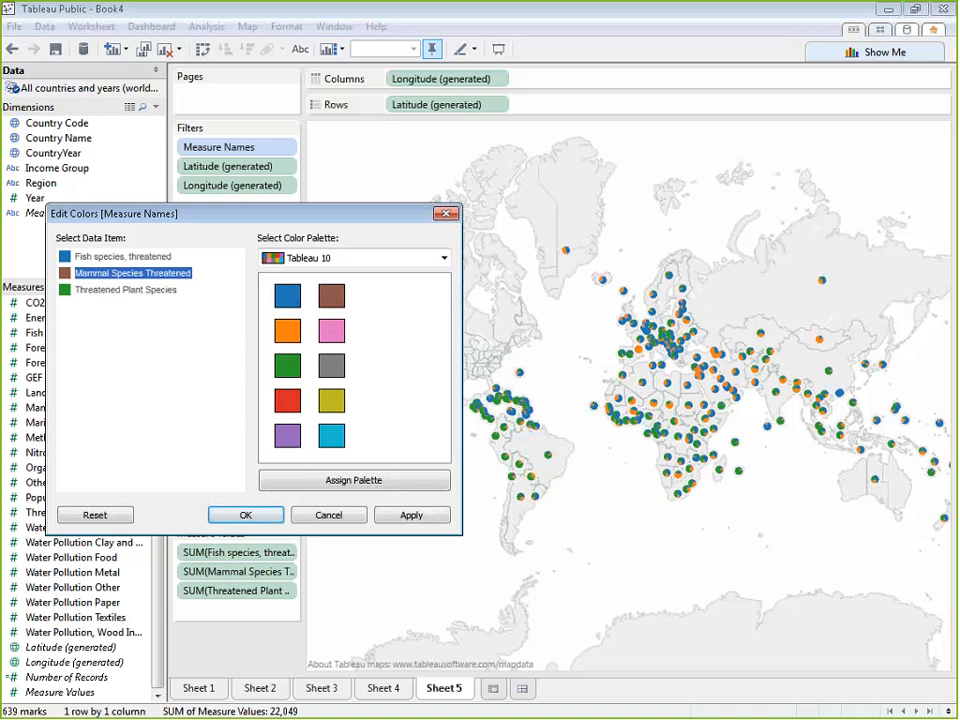
click(416, 518)
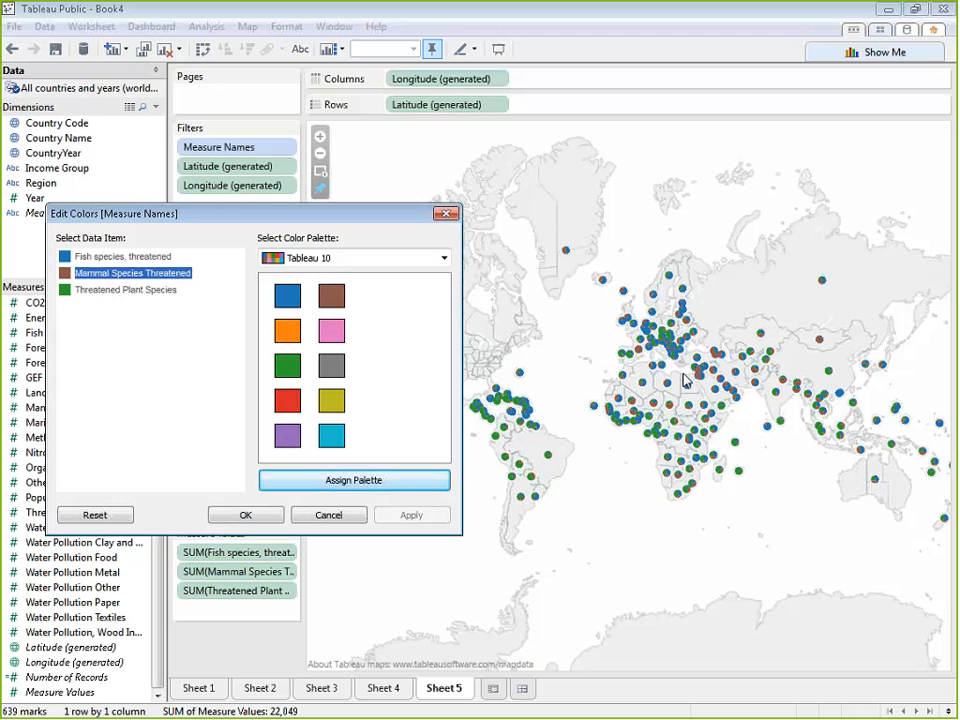
click(247, 516)
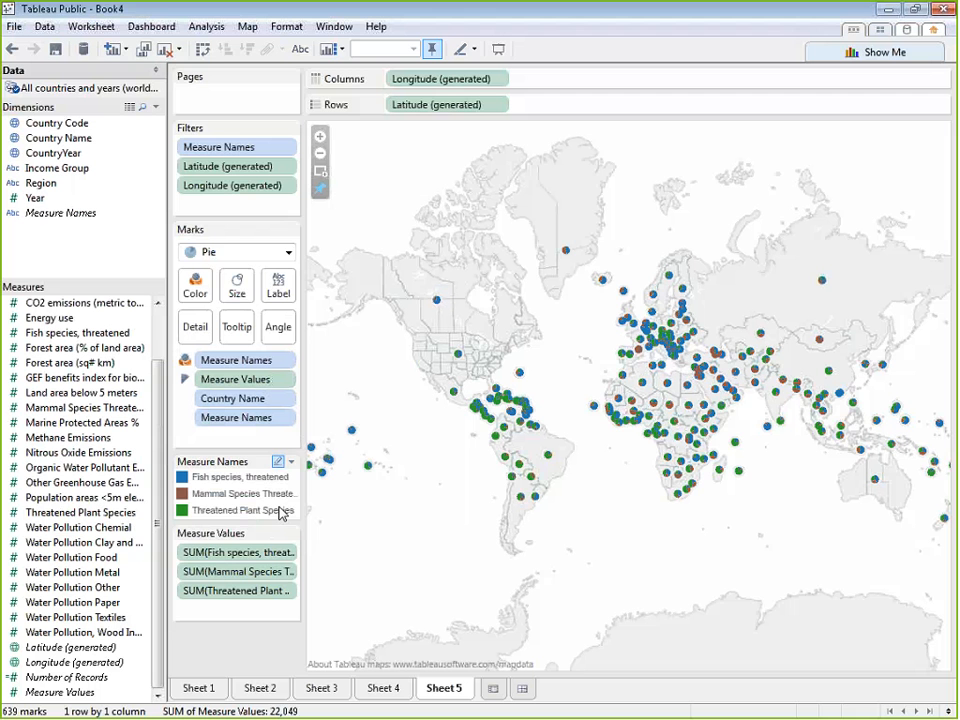
Look at the mark size setting, then size the pies by Measure Values
click(237, 288)
click(241, 281)
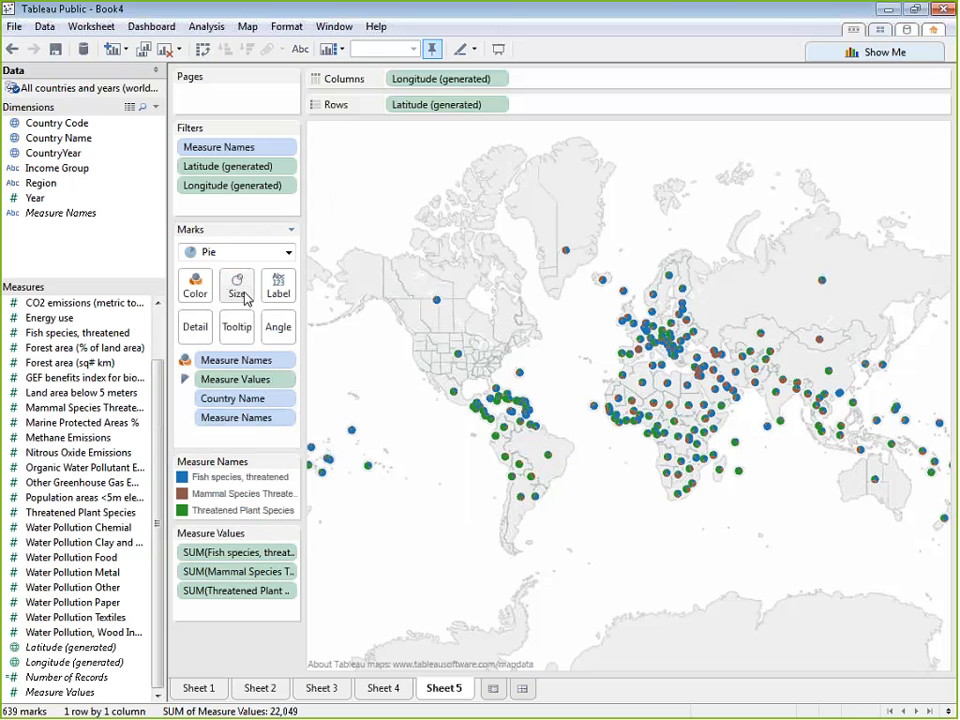
click(248, 296)
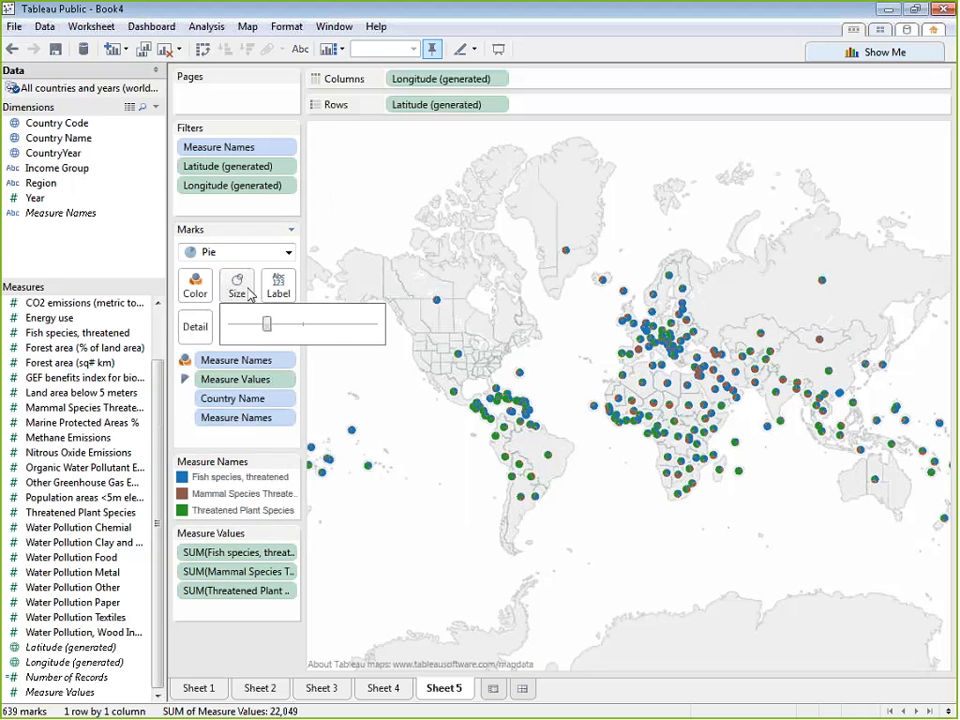
click(249, 294)
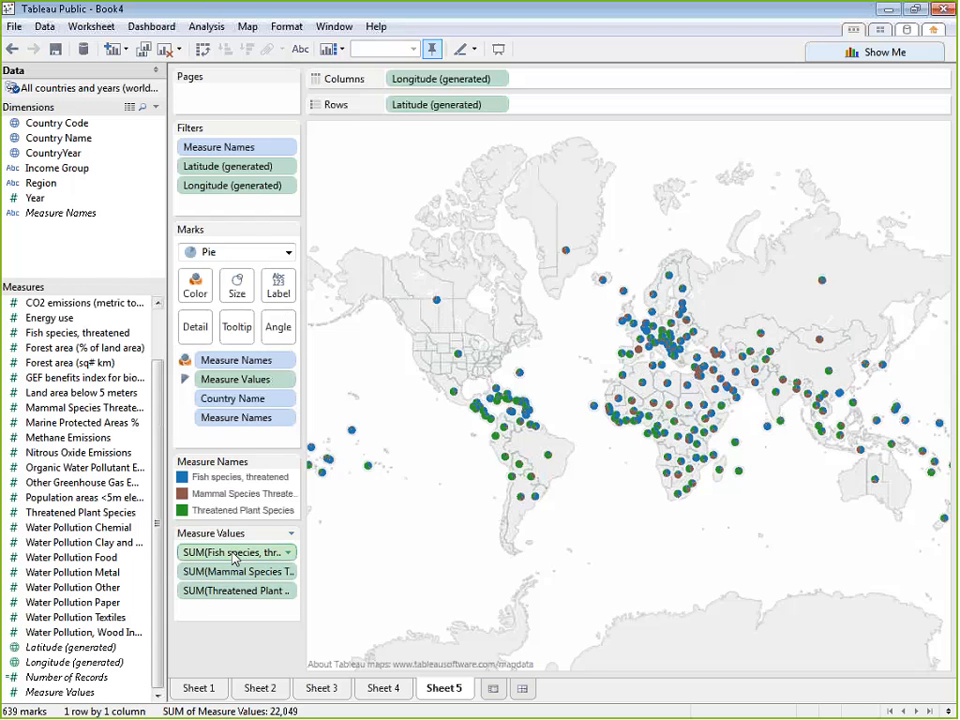
drag(88, 692, 237, 290)
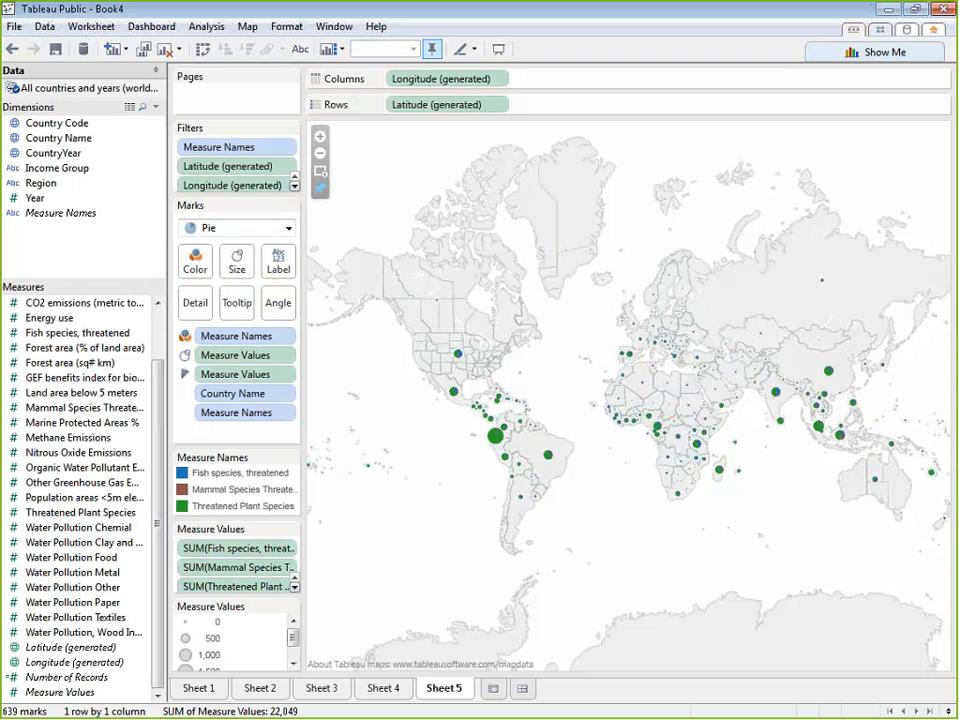
Try the maximum mark size for the map's pies, then settle on a moderately enlarged size just under the slider's midpoint
click(249, 259)
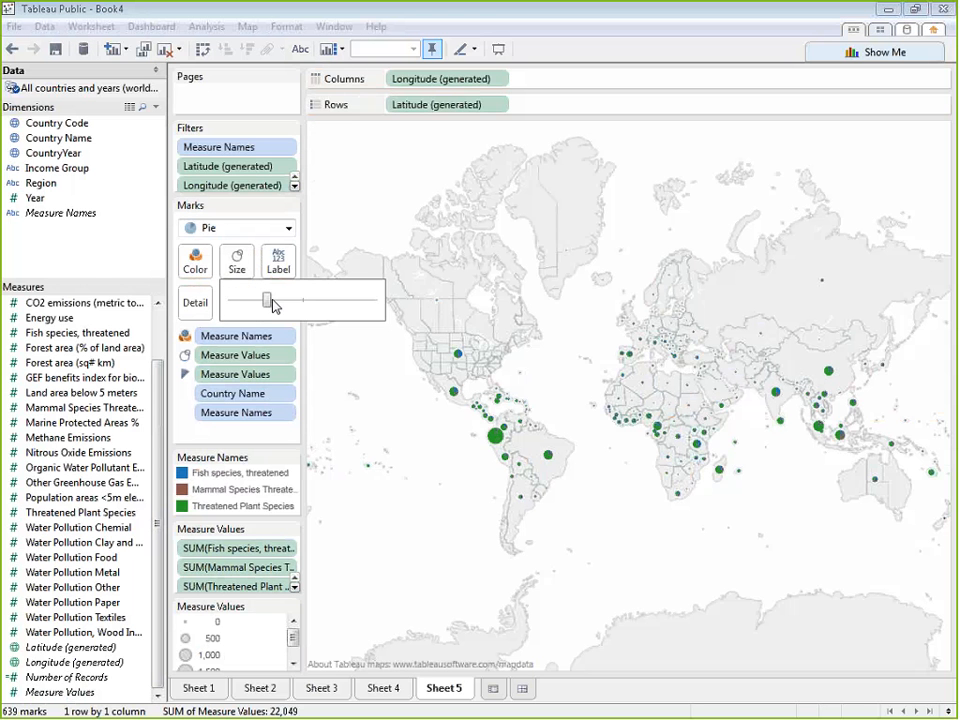
drag(276, 305, 432, 318)
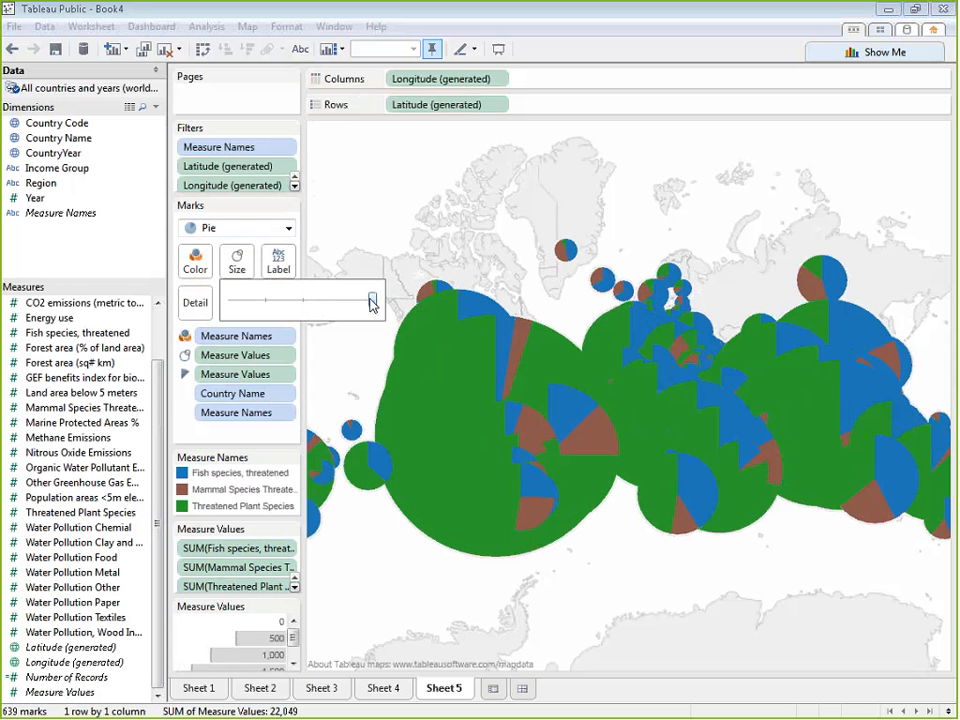
drag(372, 303, 291, 312)
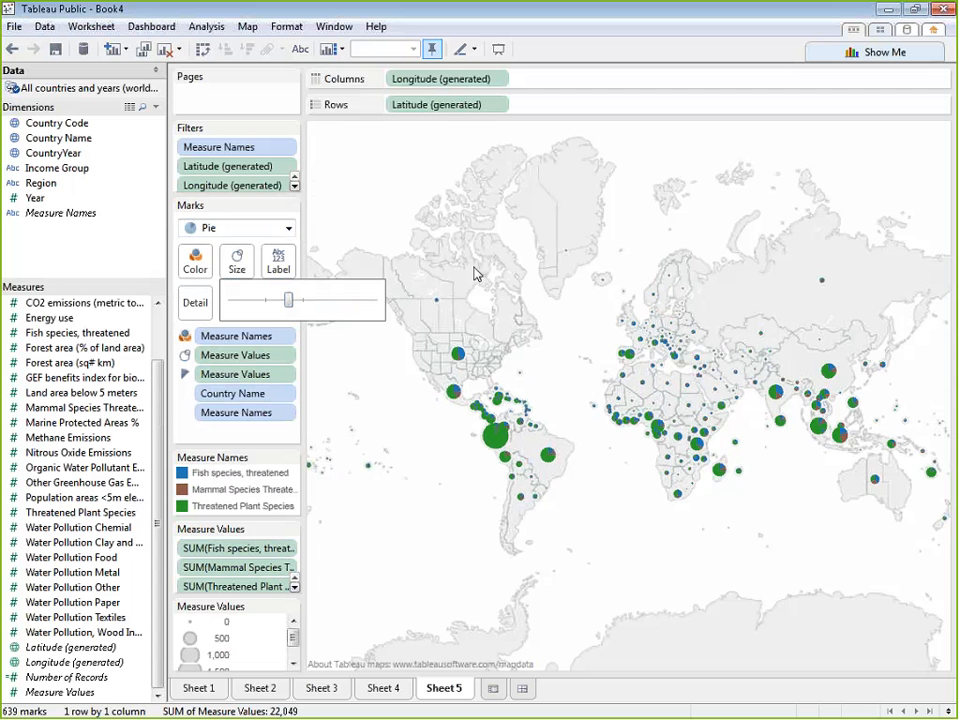
Give the pies a black border and set their color transparency to 71%
click(209, 273)
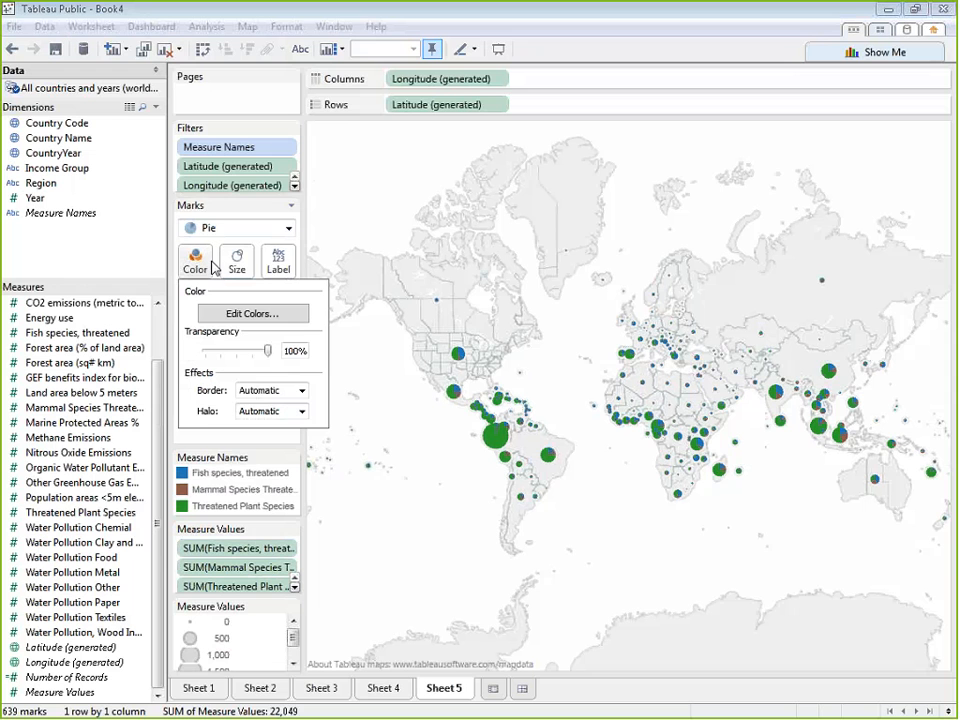
click(303, 392)
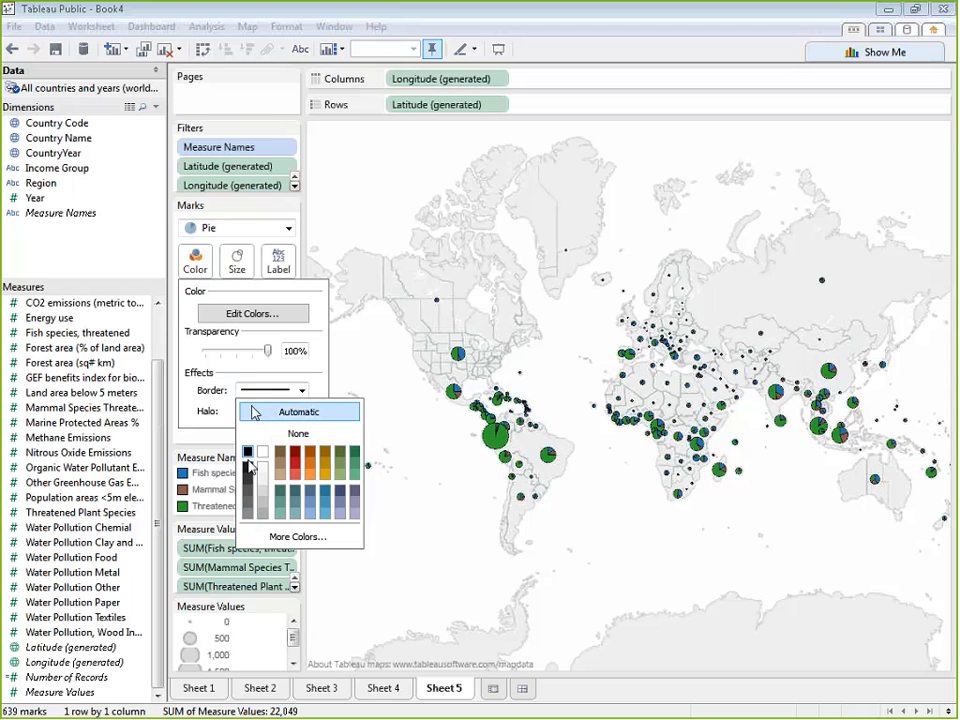
click(253, 411)
drag(267, 351, 251, 360)
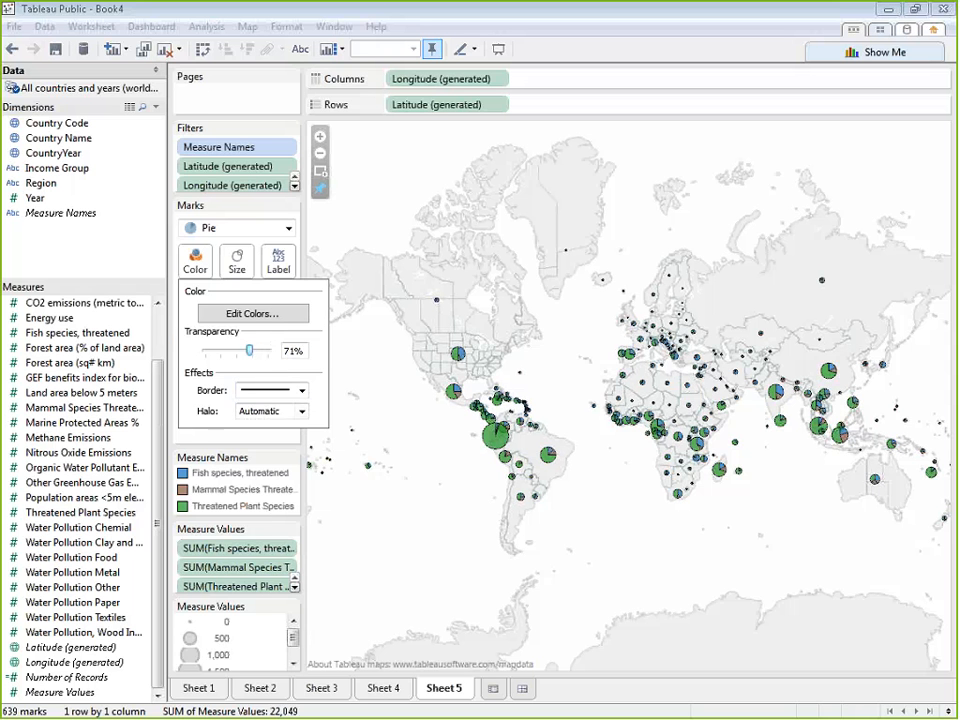
click(345, 290)
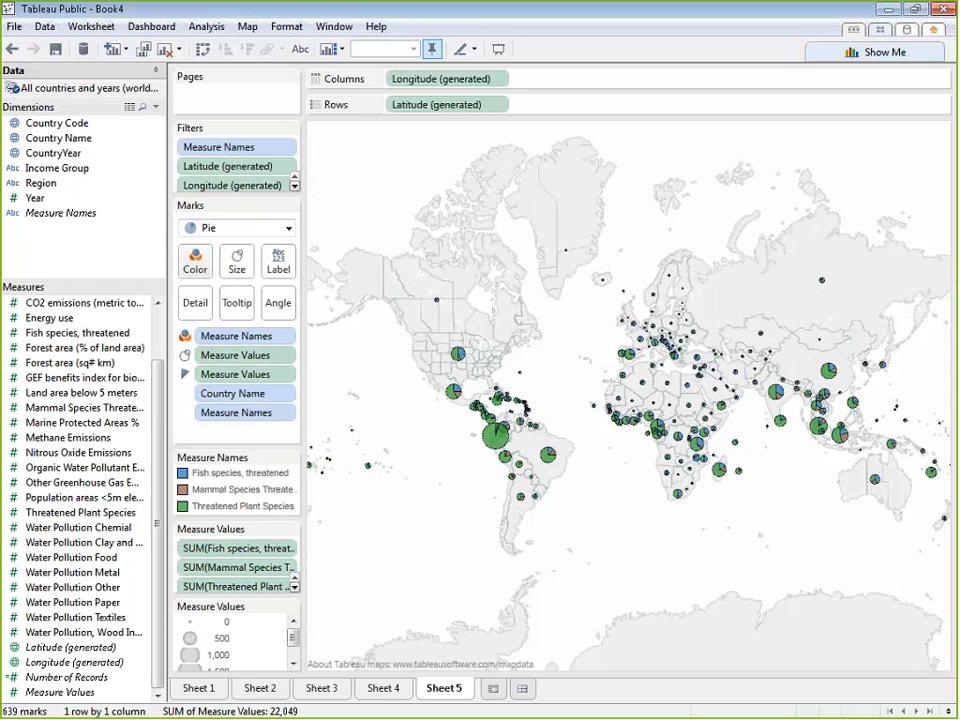
Try labelling the pies with Region, then remove the Region labels from the map
drag(41, 183, 278, 260)
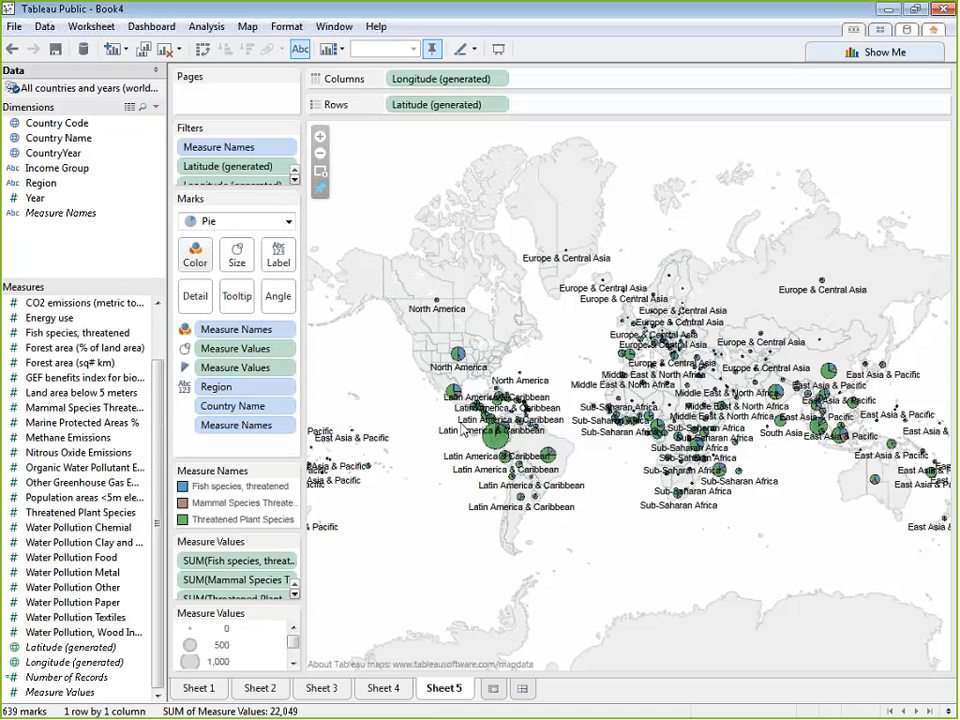
drag(252, 387, 79, 240)
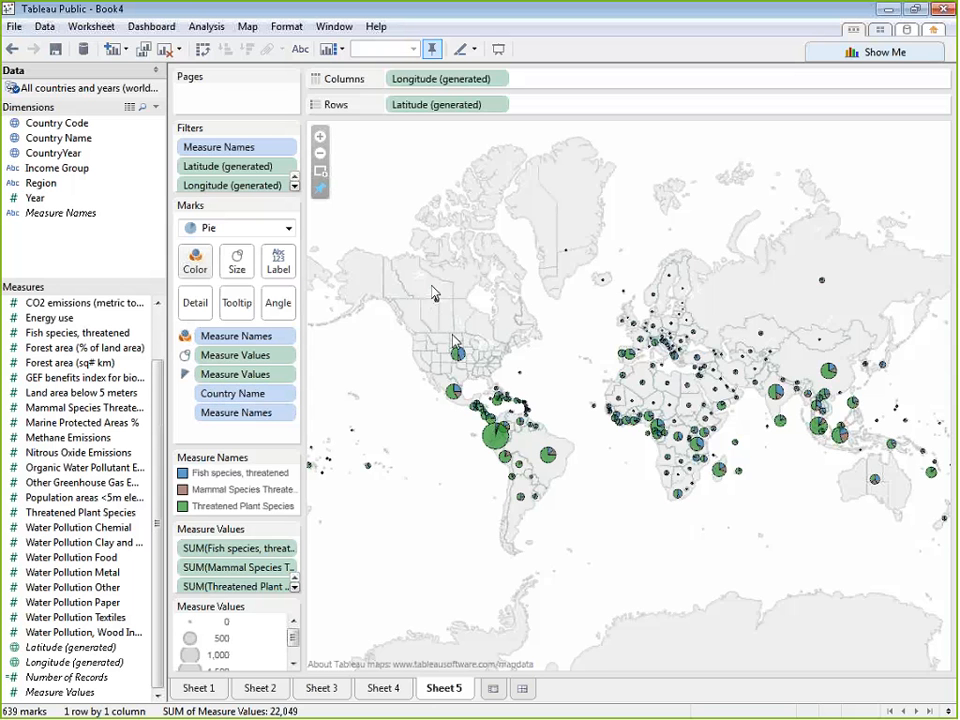
Edit the map tooltip so that the Country Name field stands on its own line above Measure Names
mouse_move(461, 355)
click(240, 304)
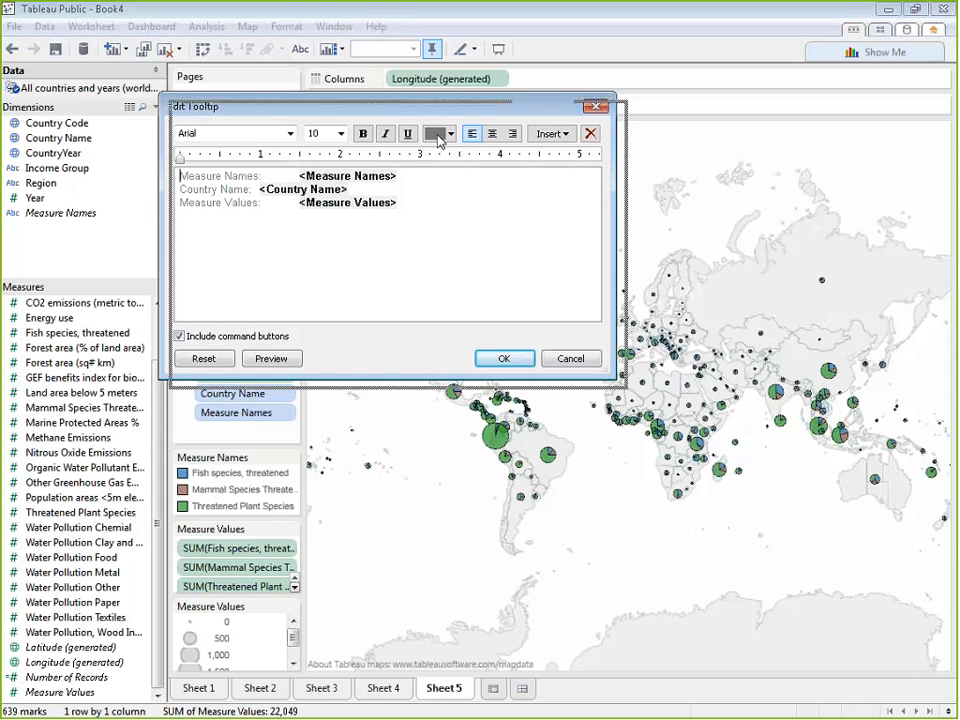
drag(400, 106, 649, 239)
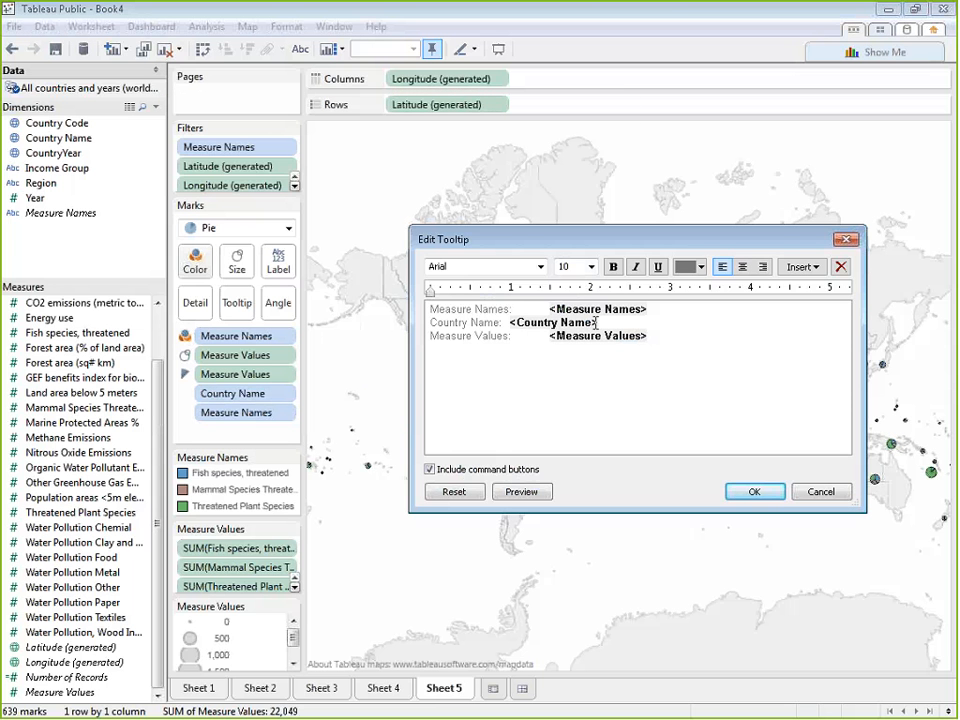
drag(648, 336, 501, 336)
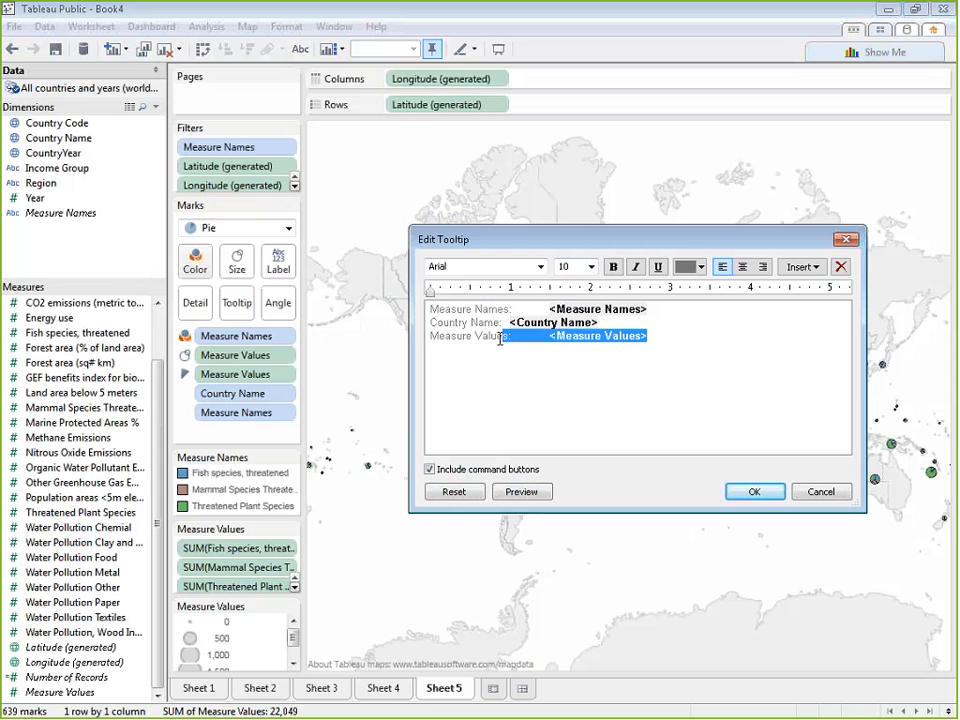
click(648, 336)
click(812, 396)
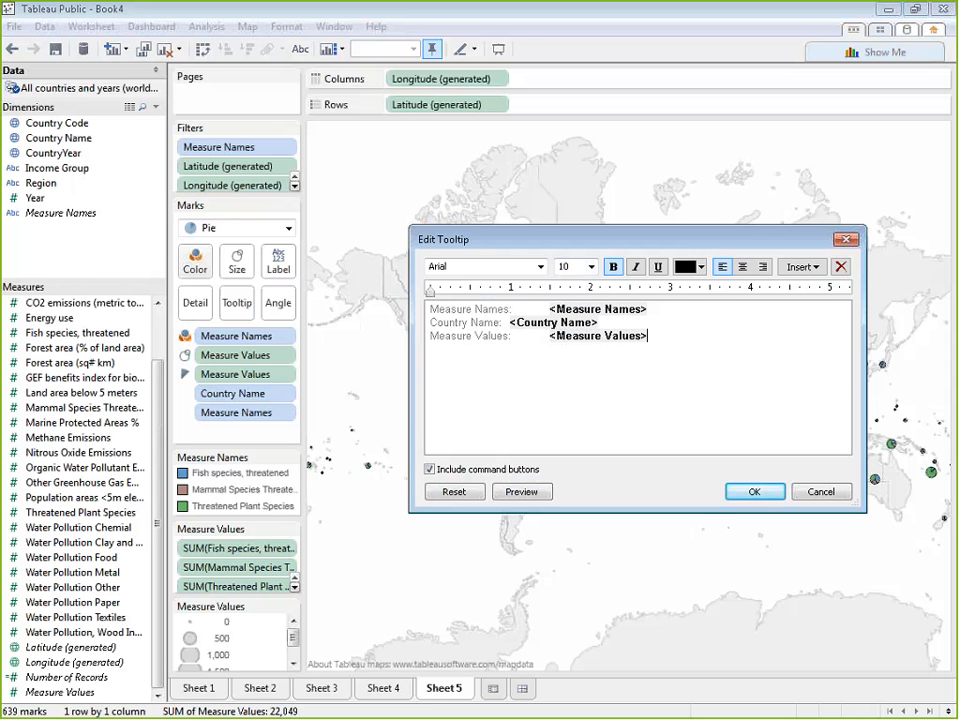
double_click(553, 322)
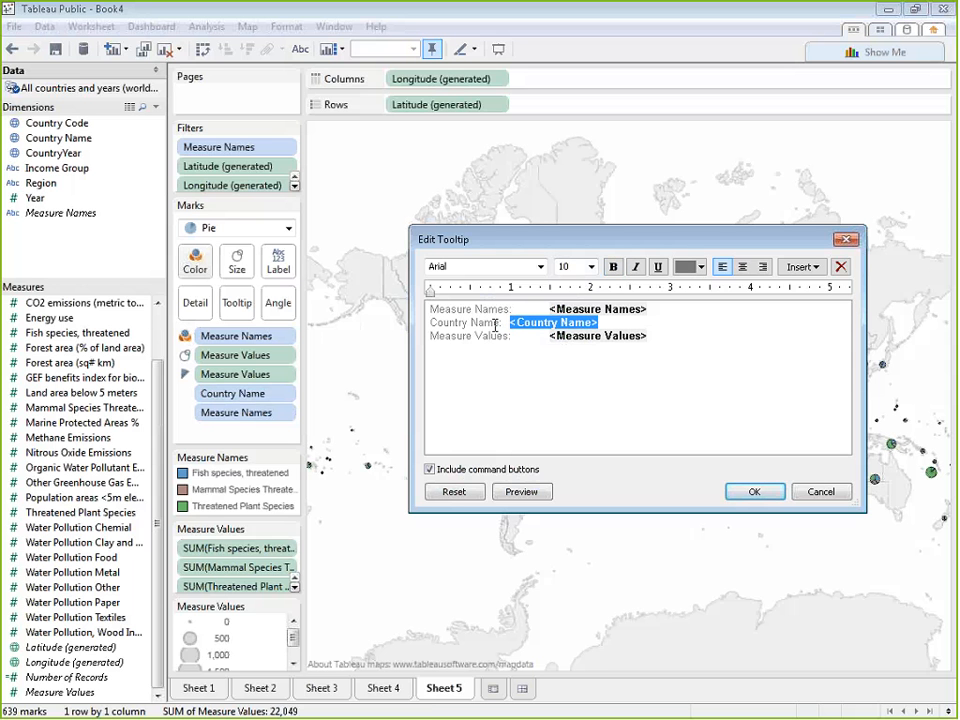
key(ctrl+x)
click(432, 311)
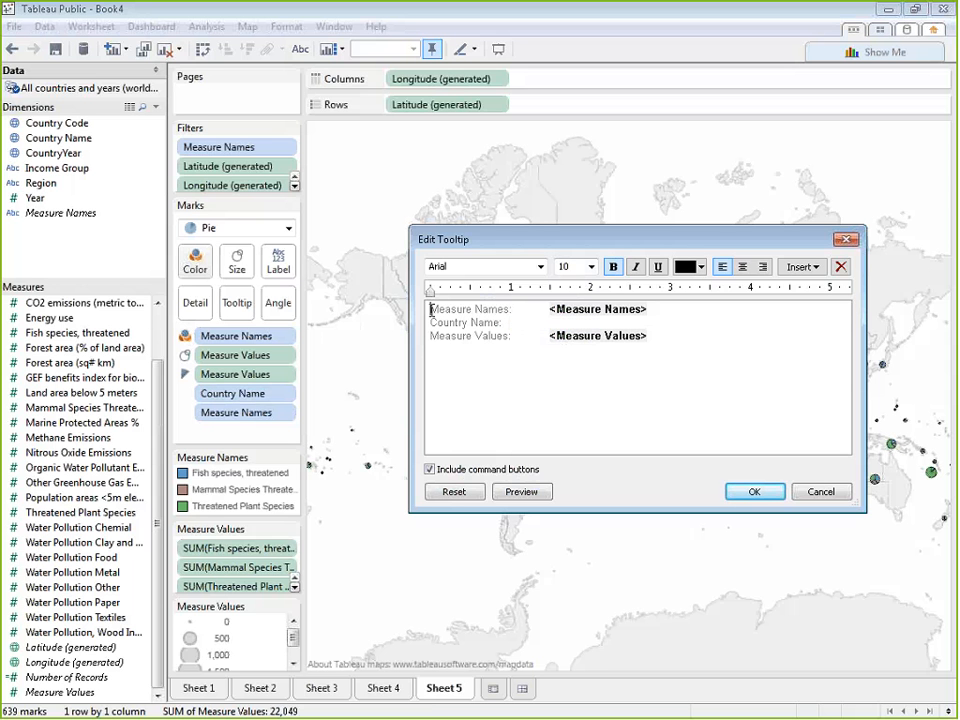
key(Return)
key(Up)
key(ctrl+v)
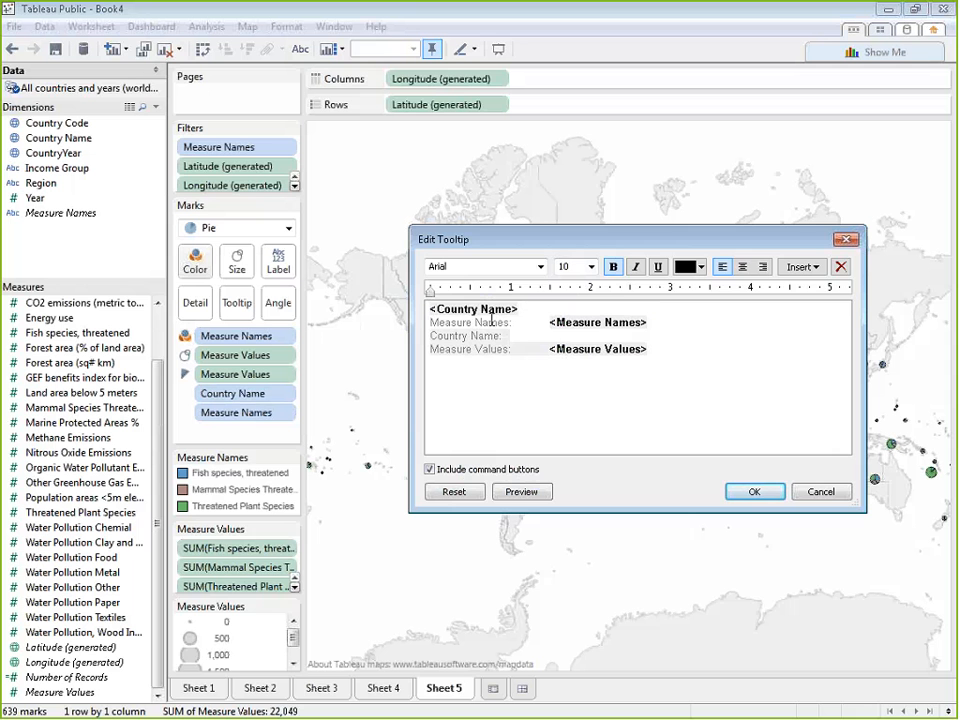
Set the font size of the Country Name field in the tooltip to 12
double_click(490, 313)
click(591, 267)
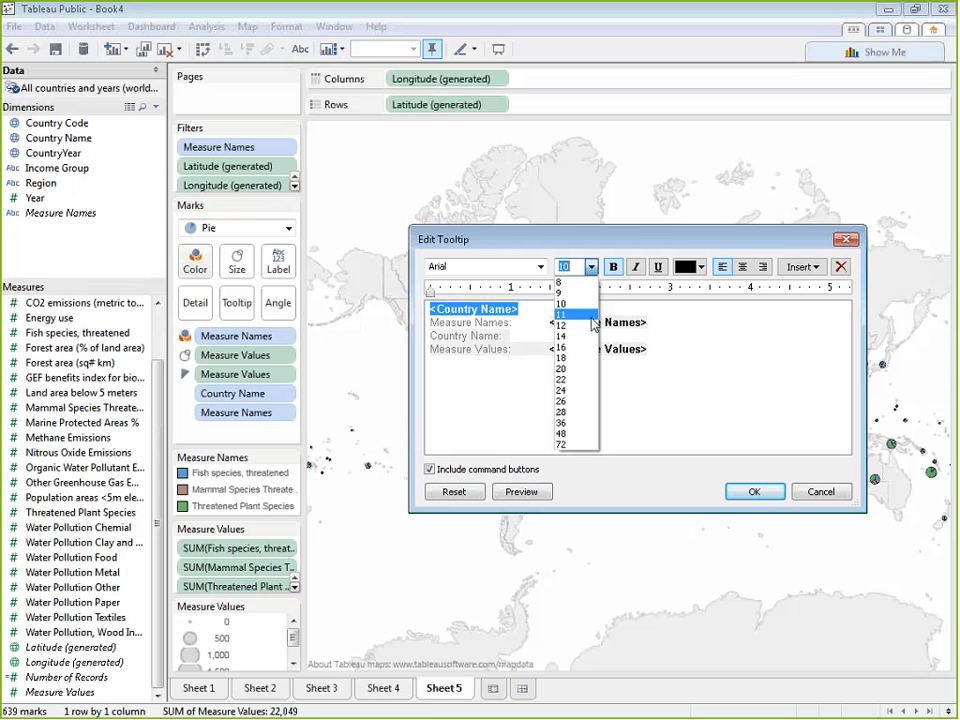
click(570, 303)
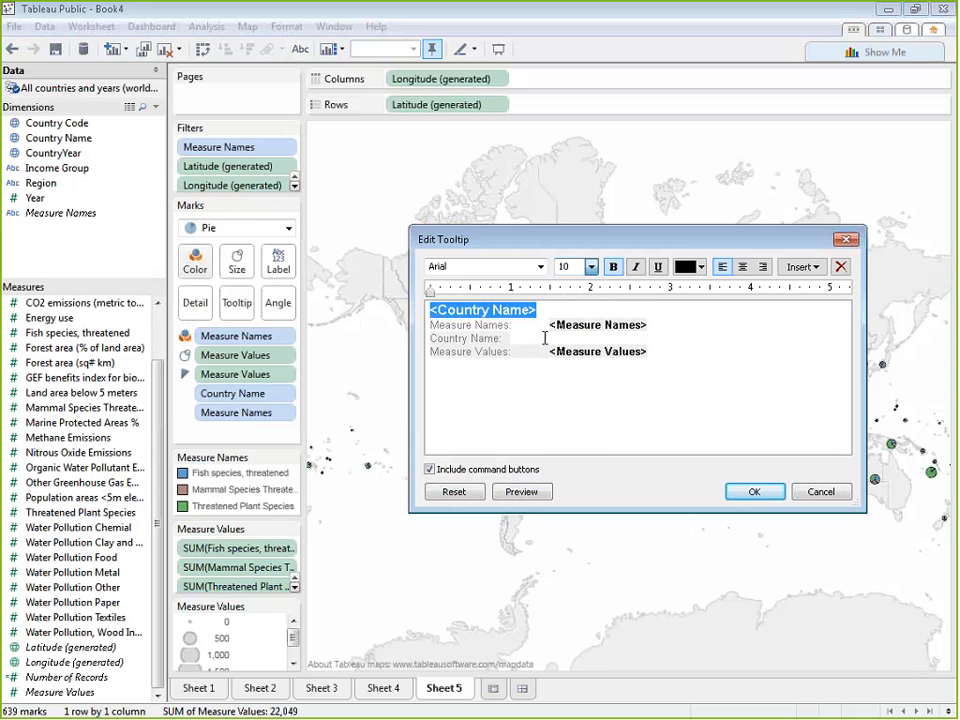
Delete the gray Measure Names and Measure Values captions from the tooltip text, keeping their fields
drag(548, 325, 425, 326)
key(BackSpace)
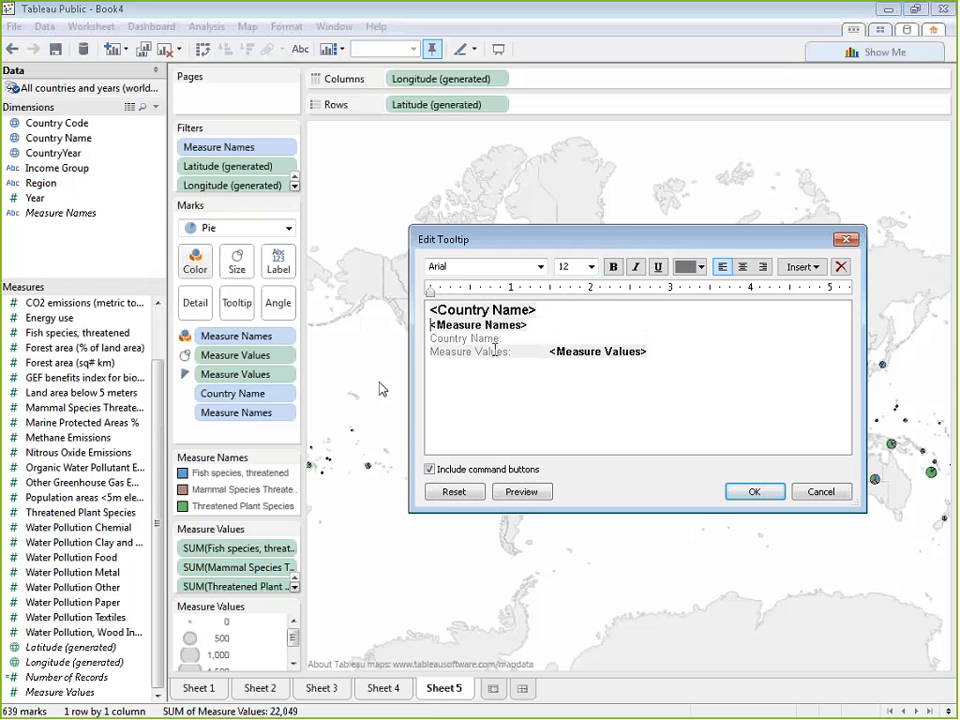
drag(548, 354, 385, 349)
key(BackSpace)
key(BackSpace)
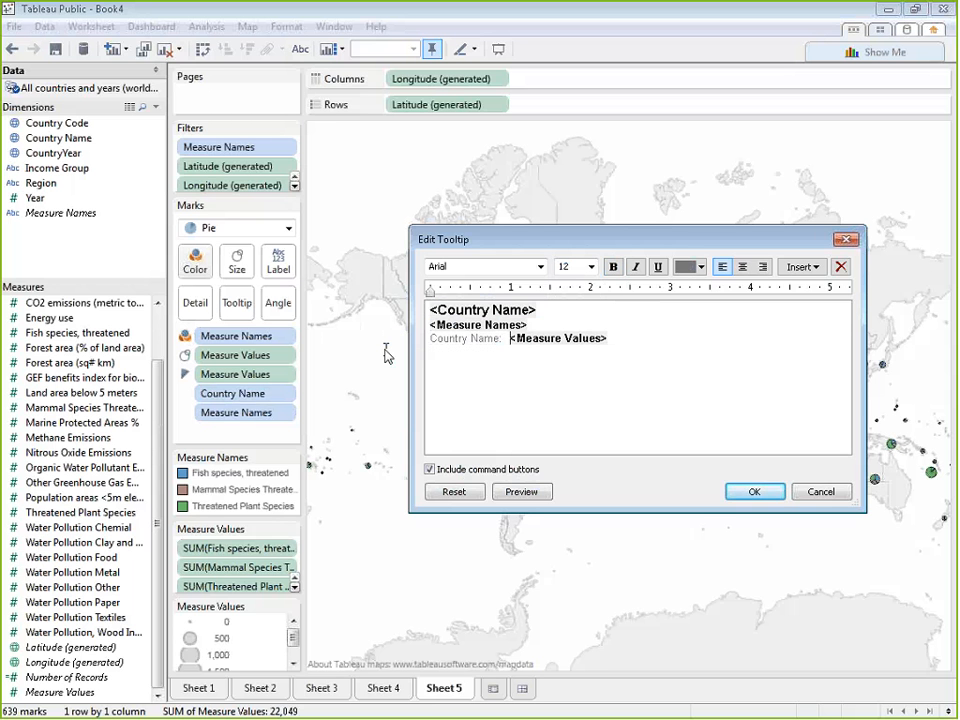
Reduce the tooltip's remaining lines to "<Measure Names>: <Measure Values>" and apply it without command buttons
key(BackSpace)
key(BackSpace)
key(BackSpace)
key(BackSpace)
key(BackSpace)
key(BackSpace)
key(BackSpace)
key(BackSpace)
key(BackSpace)
key(BackSpace)
key(BackSpace)
key(BackSpace)
key(BackSpace)
key(BackSpace)
key(BackSpace)
key(BackSpace)
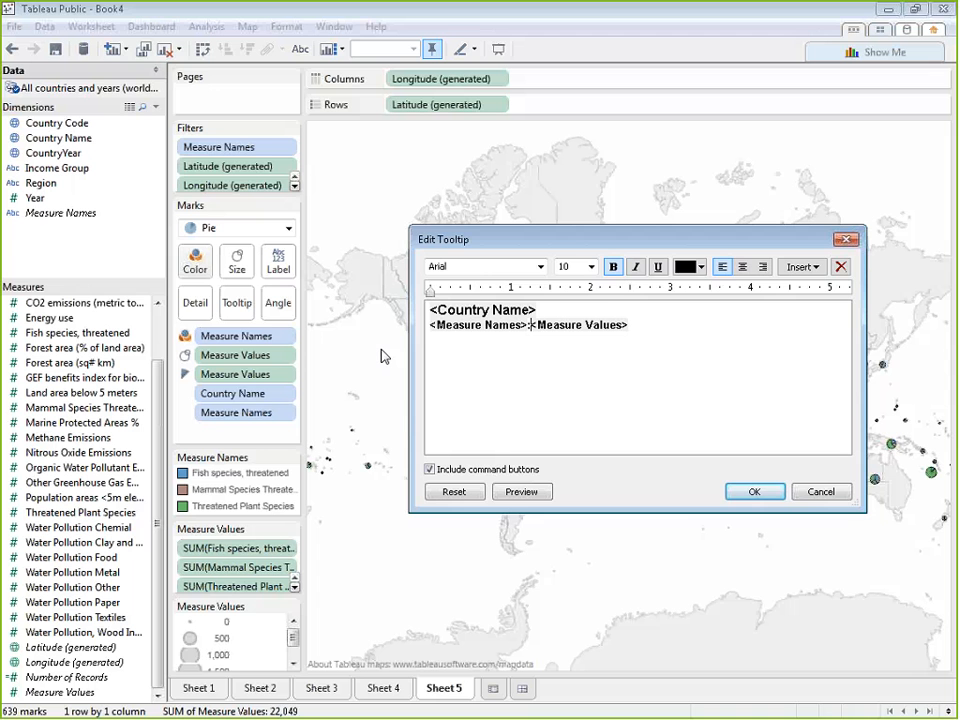
click(755, 492)
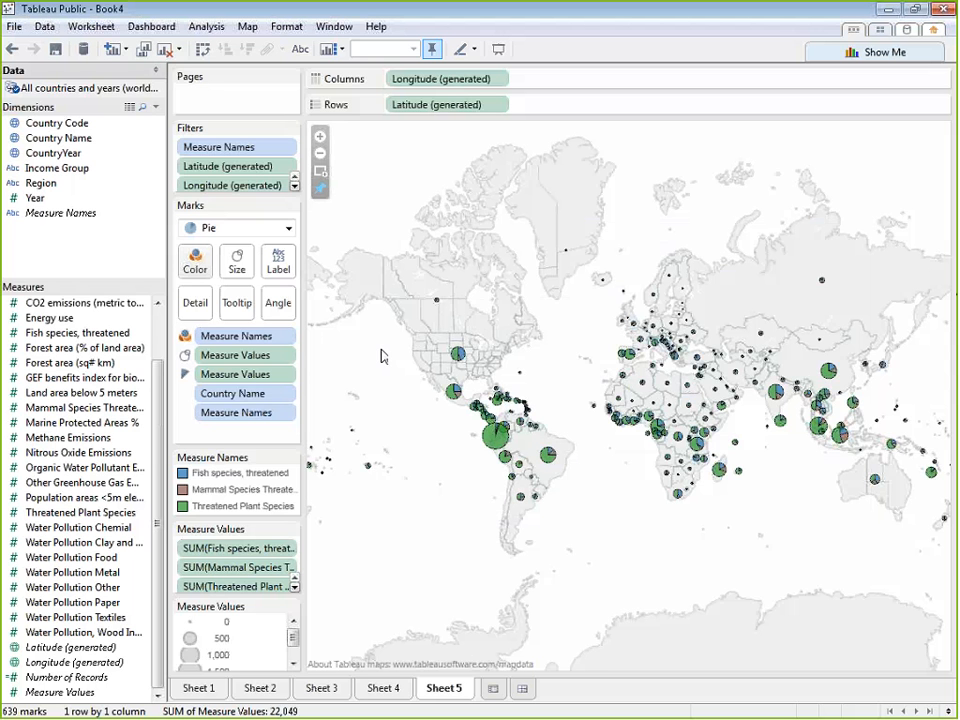
Build a bar chart of Energy use by Country Name on a new worksheet, sorted in descending order
click(493, 688)
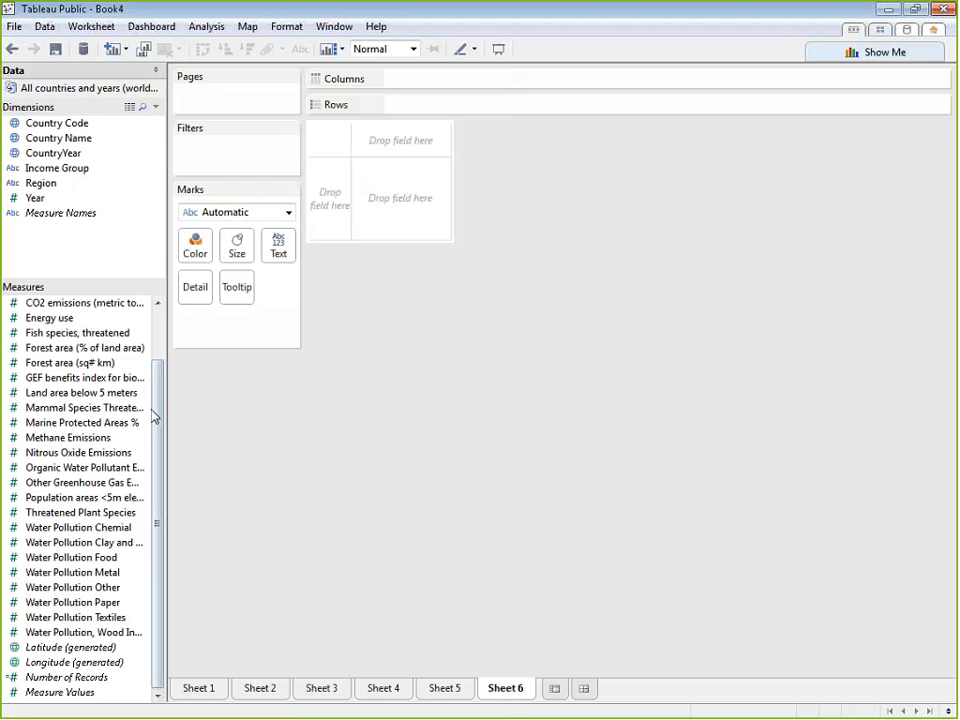
drag(101, 318, 448, 88)
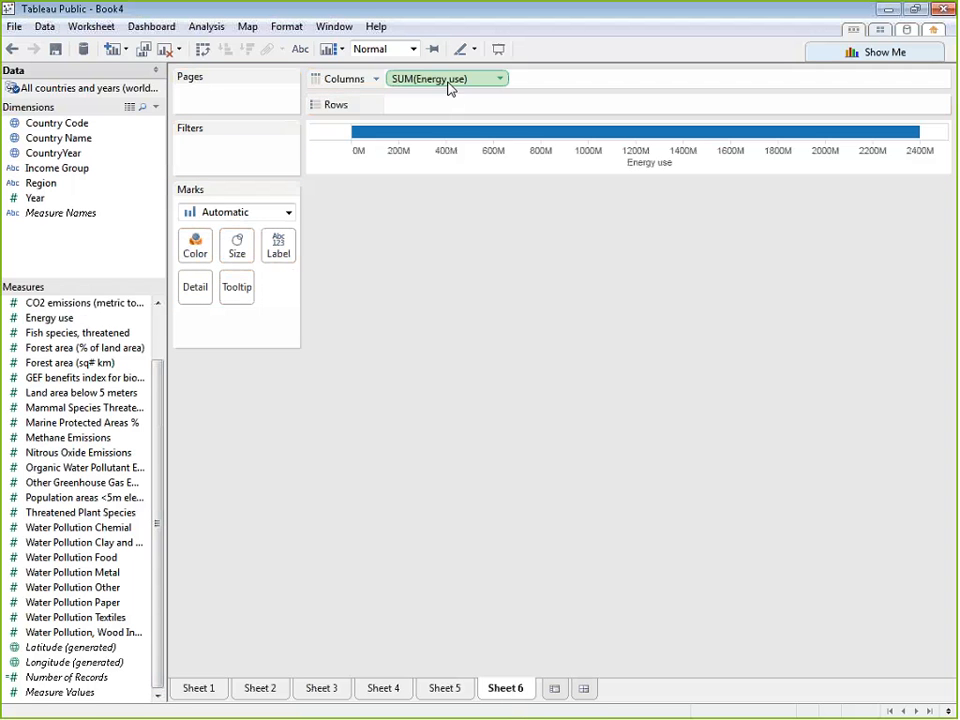
click(73, 145)
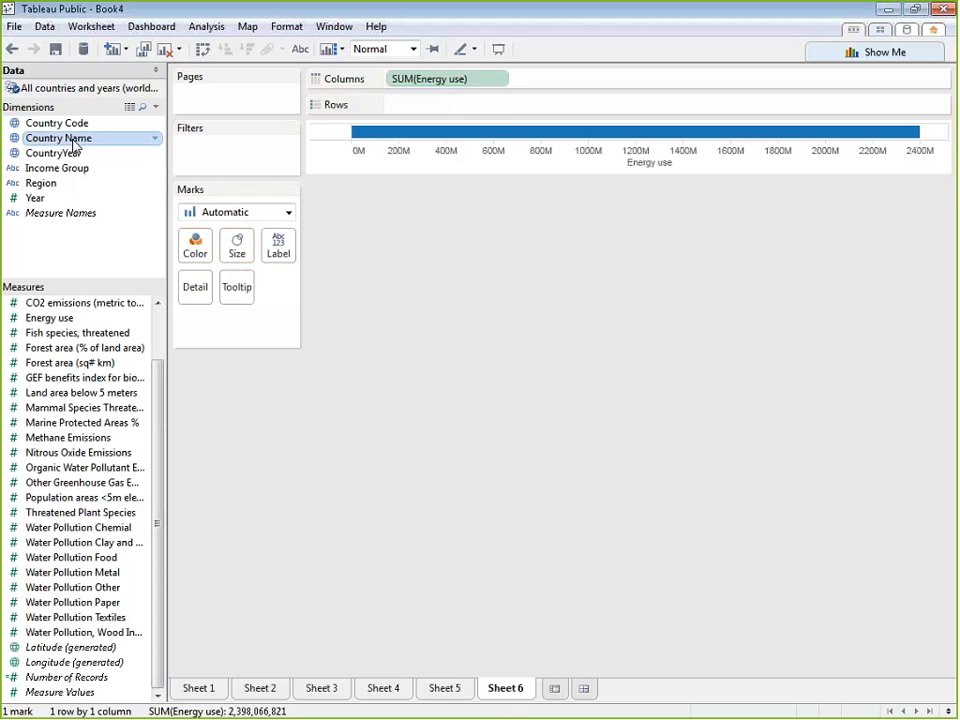
drag(73, 145, 443, 108)
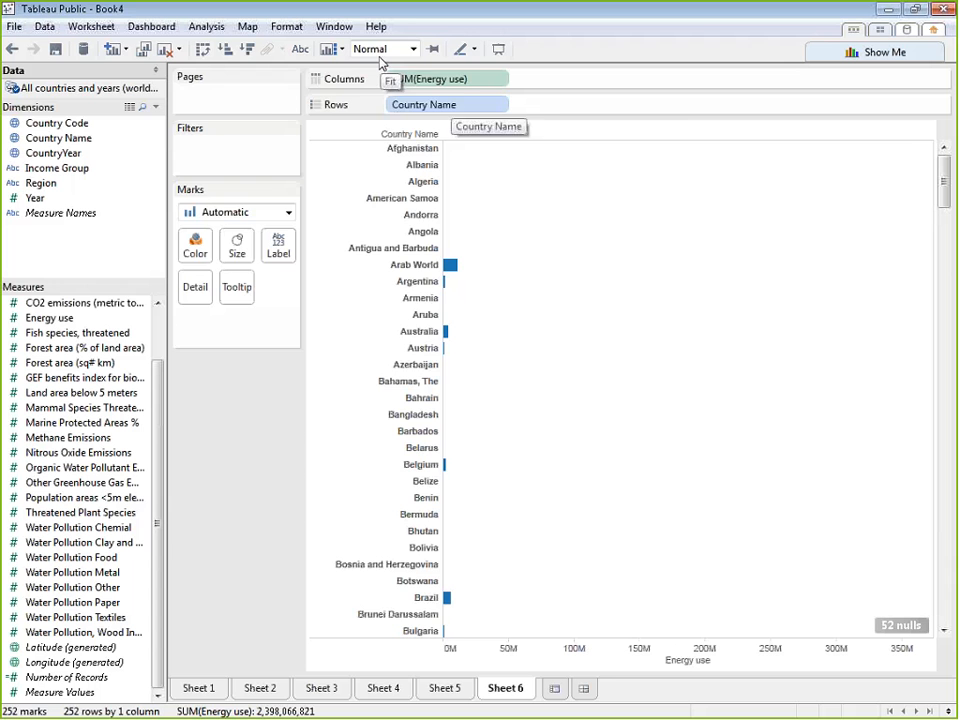
click(249, 48)
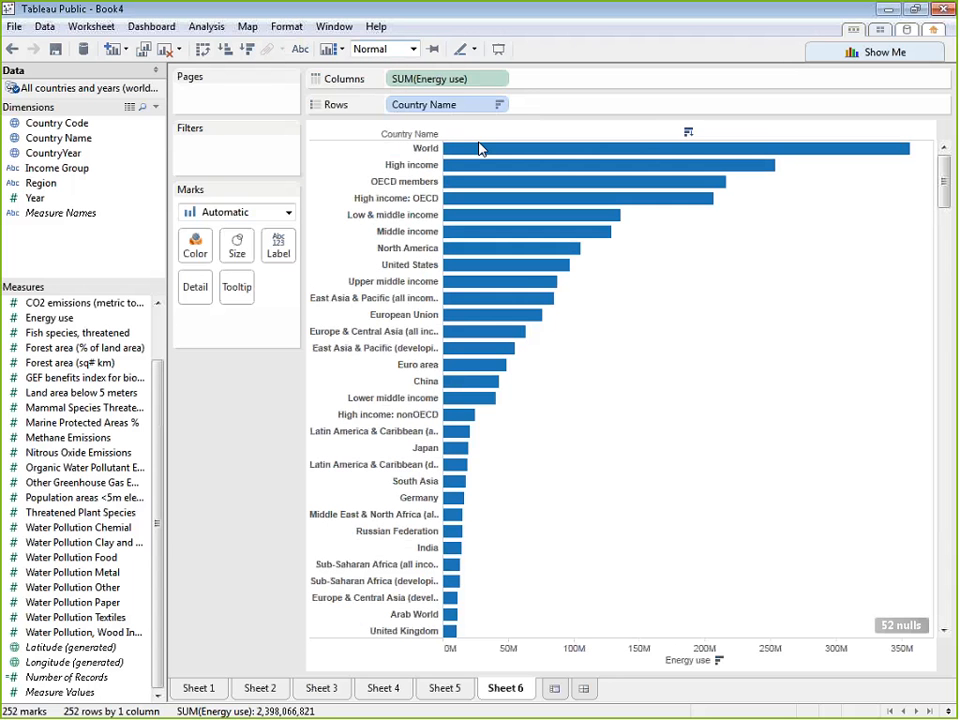
Exclude the world, income-group and regional aggregates from World down to Arab World from the energy use chart, keeping individual countries and South Asia
click(425, 149)
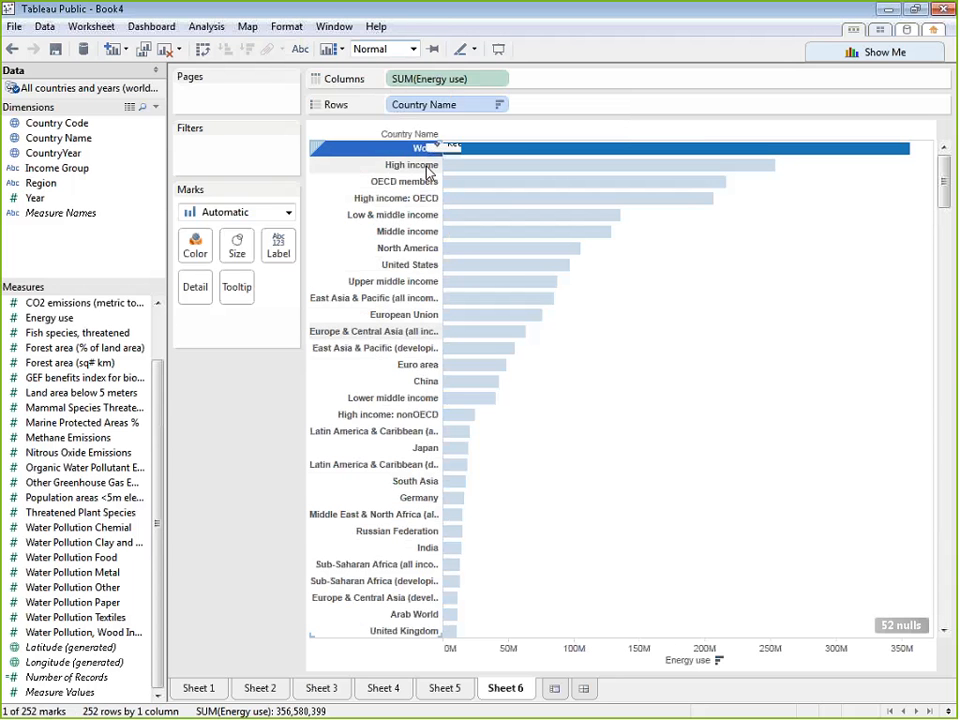
ctrl+click(425, 165)
ctrl+click(425, 181)
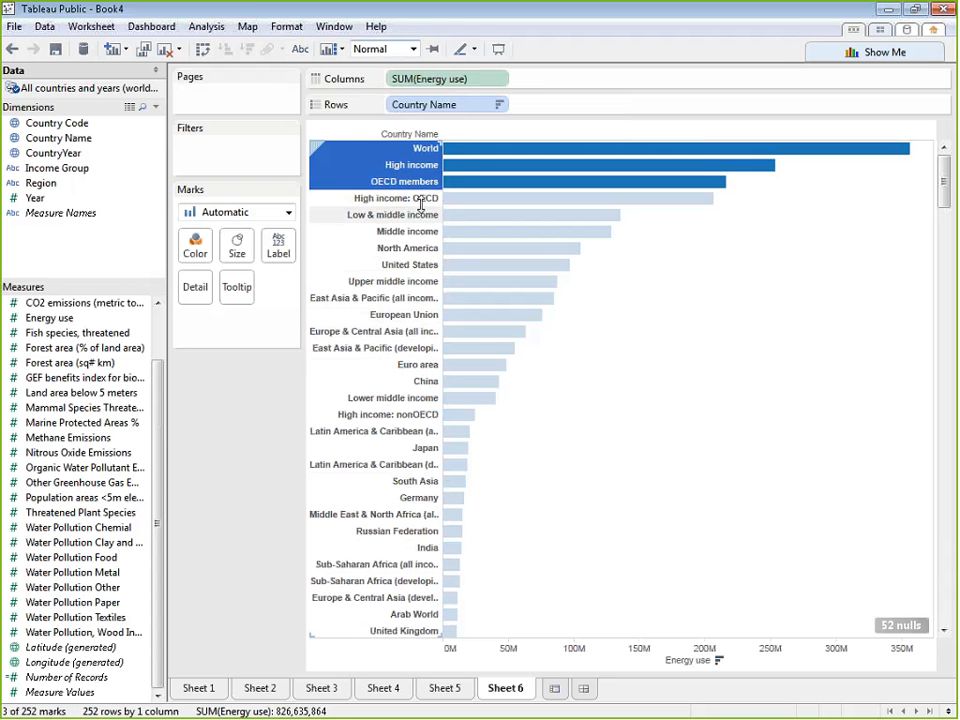
ctrl+click(426, 199)
ctrl+click(426, 214)
ctrl+click(421, 233)
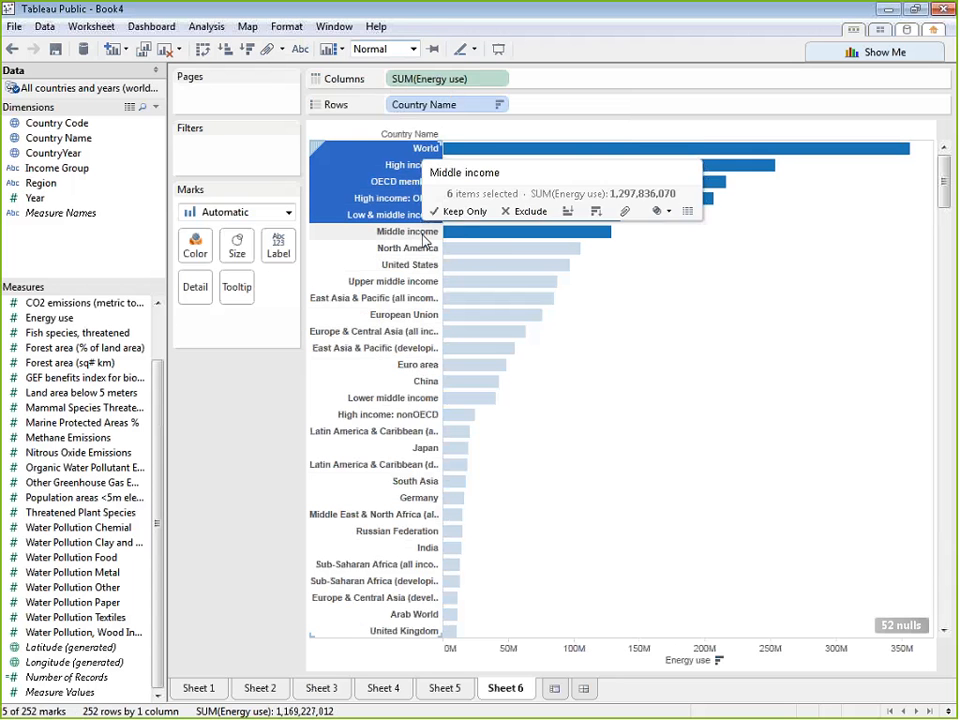
ctrl+click(422, 249)
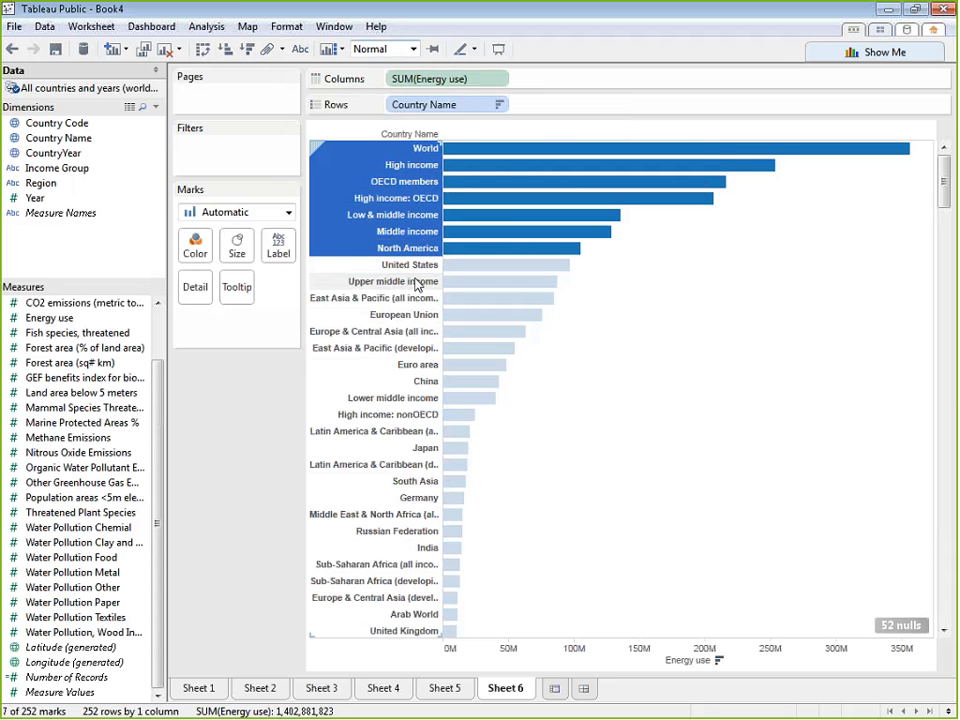
ctrl+click(418, 283)
ctrl+click(405, 298)
ctrl+click(408, 315)
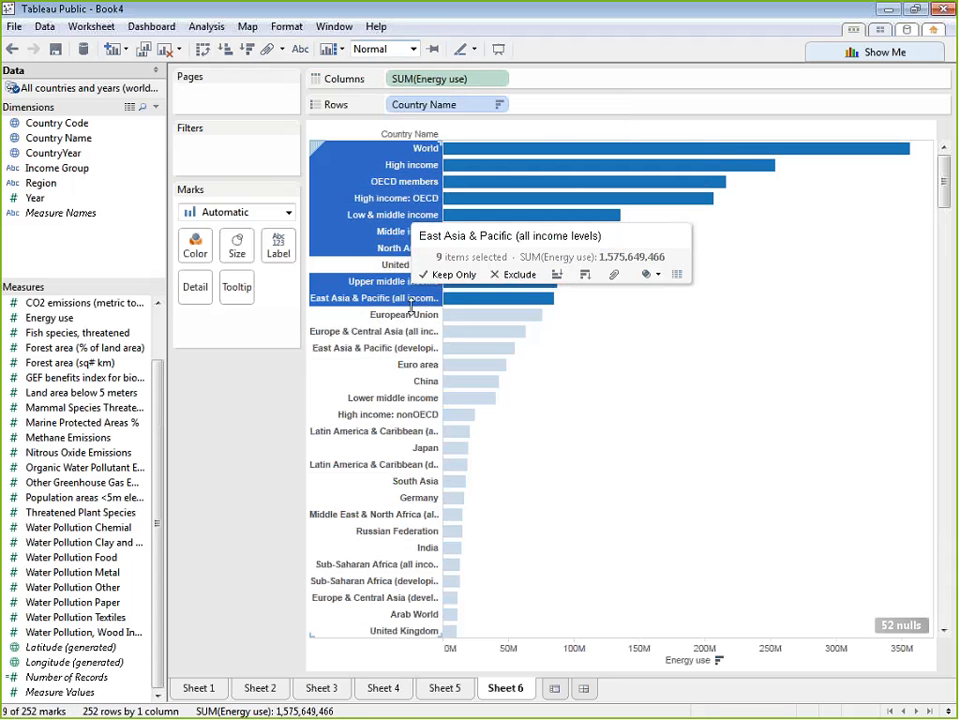
ctrl+click(411, 334)
ctrl+click(346, 348)
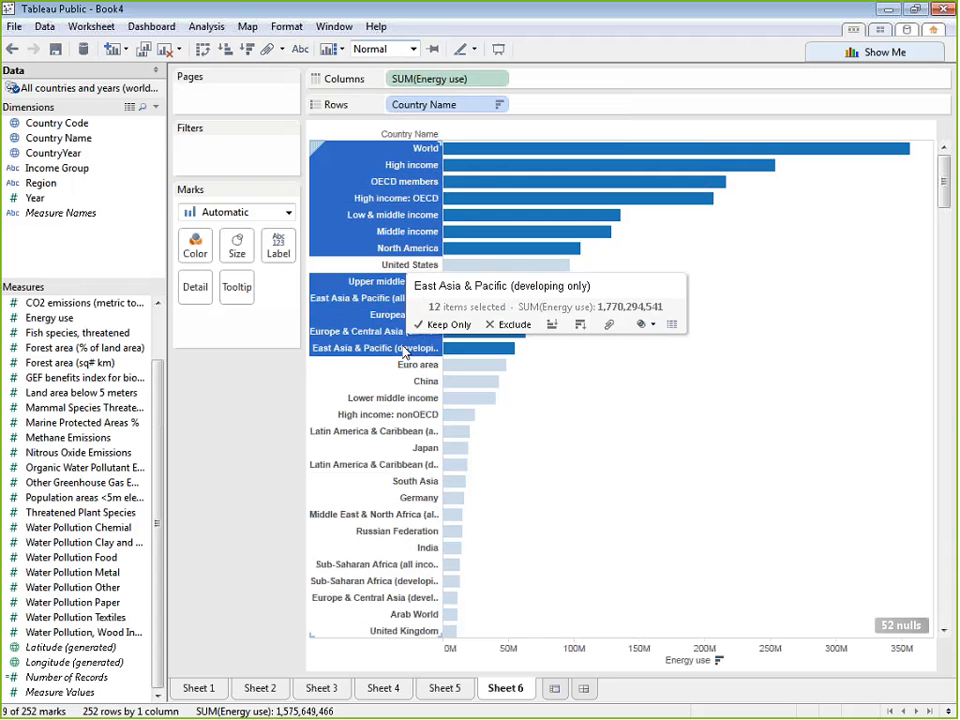
ctrl+click(415, 364)
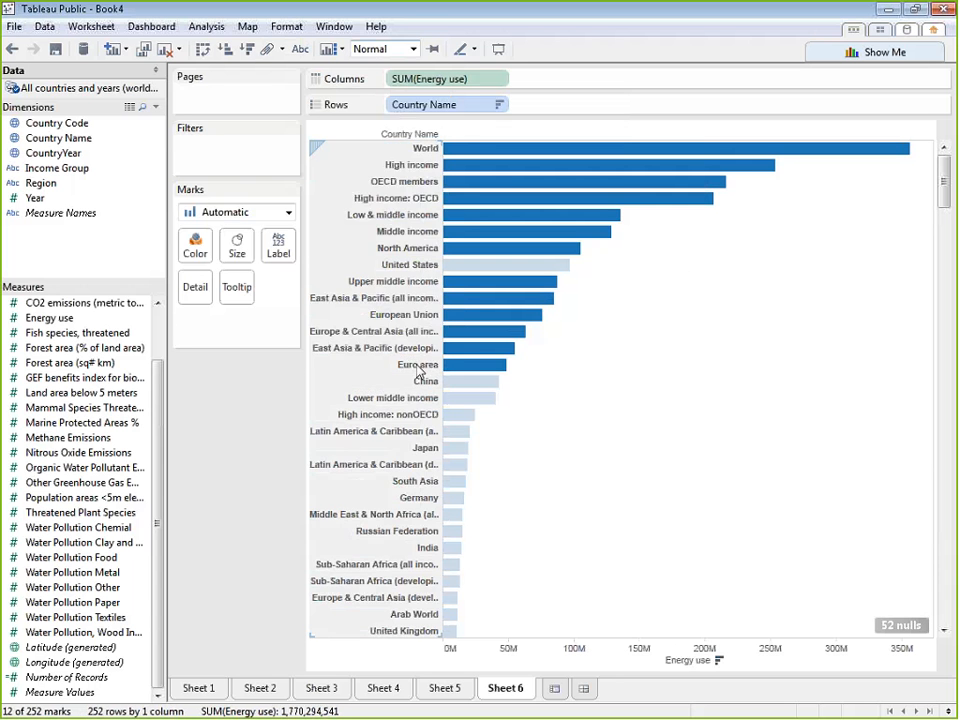
ctrl+click(397, 398)
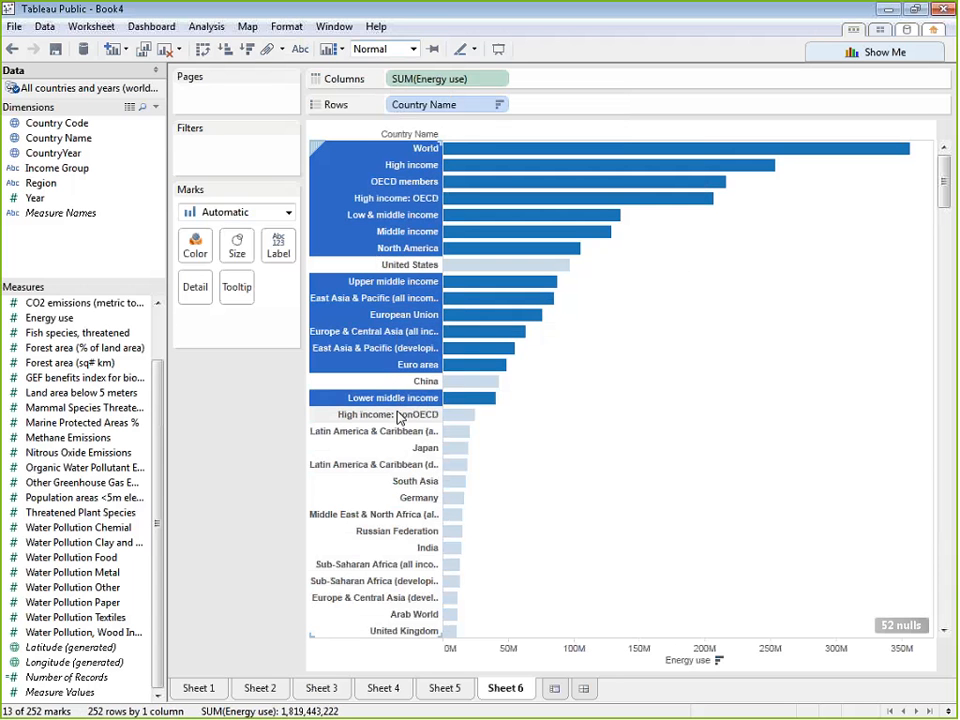
ctrl+click(398, 415)
ctrl+click(392, 431)
ctrl+click(388, 463)
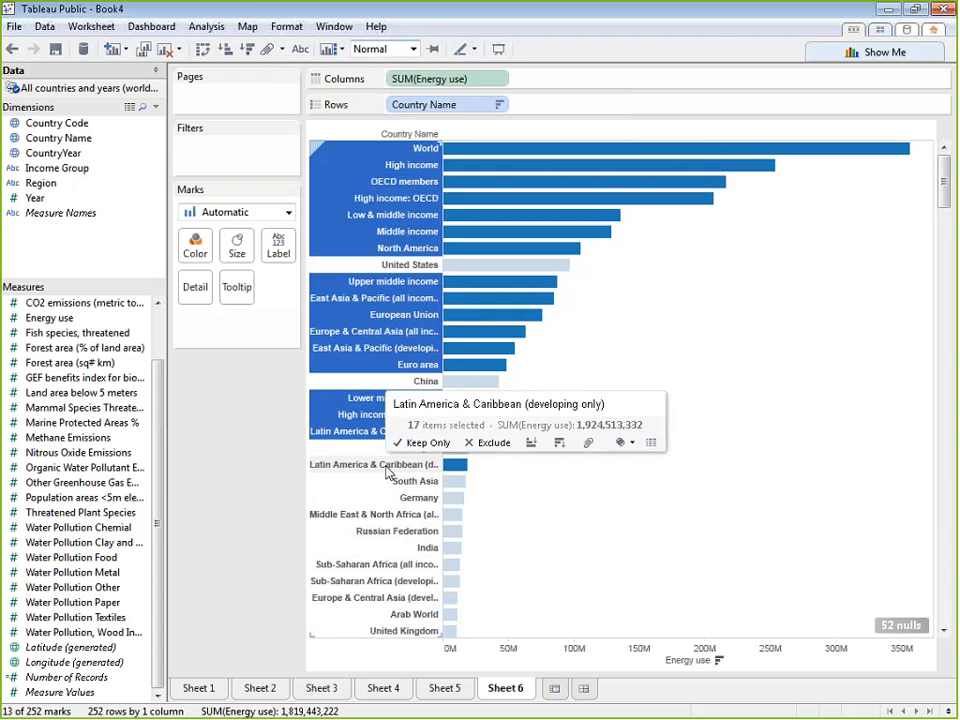
ctrl+click(393, 515)
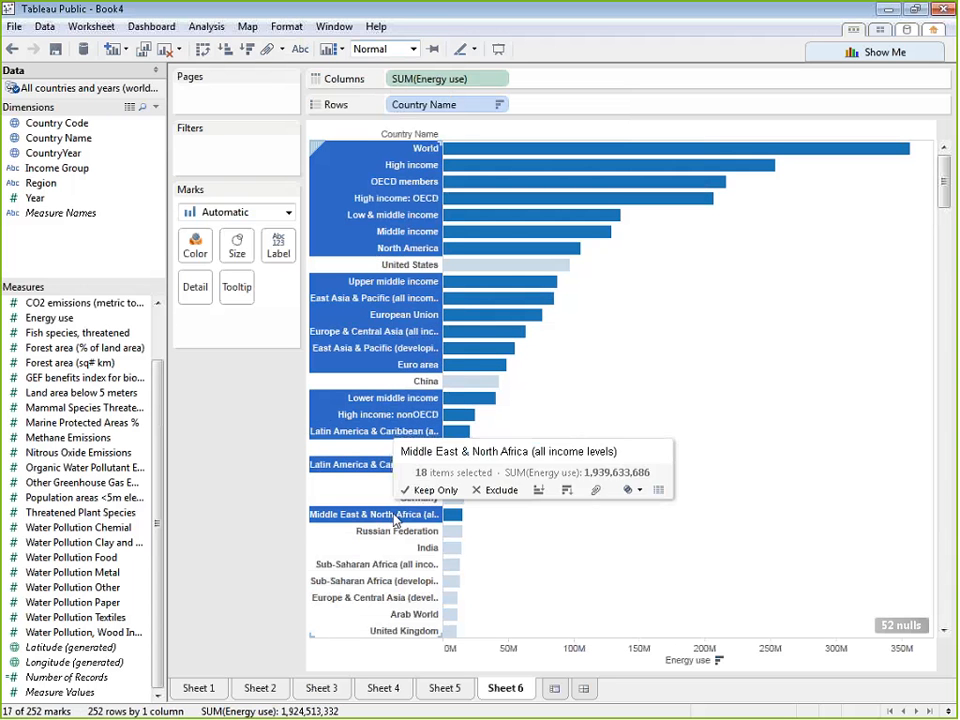
ctrl+click(377, 563)
ctrl+click(375, 580)
ctrl+click(385, 600)
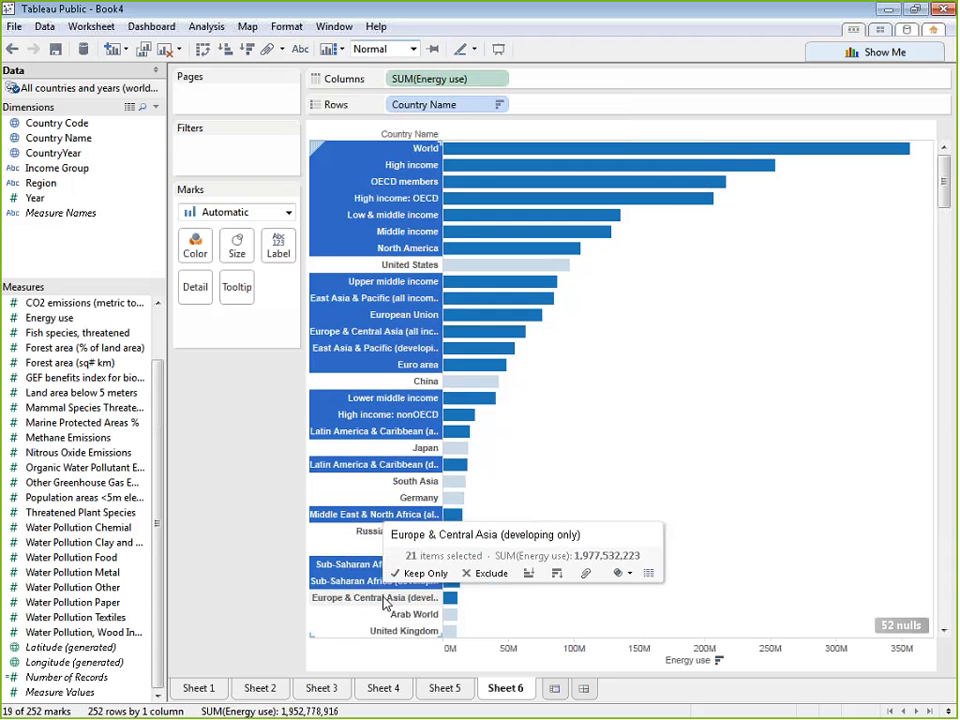
ctrl+click(405, 614)
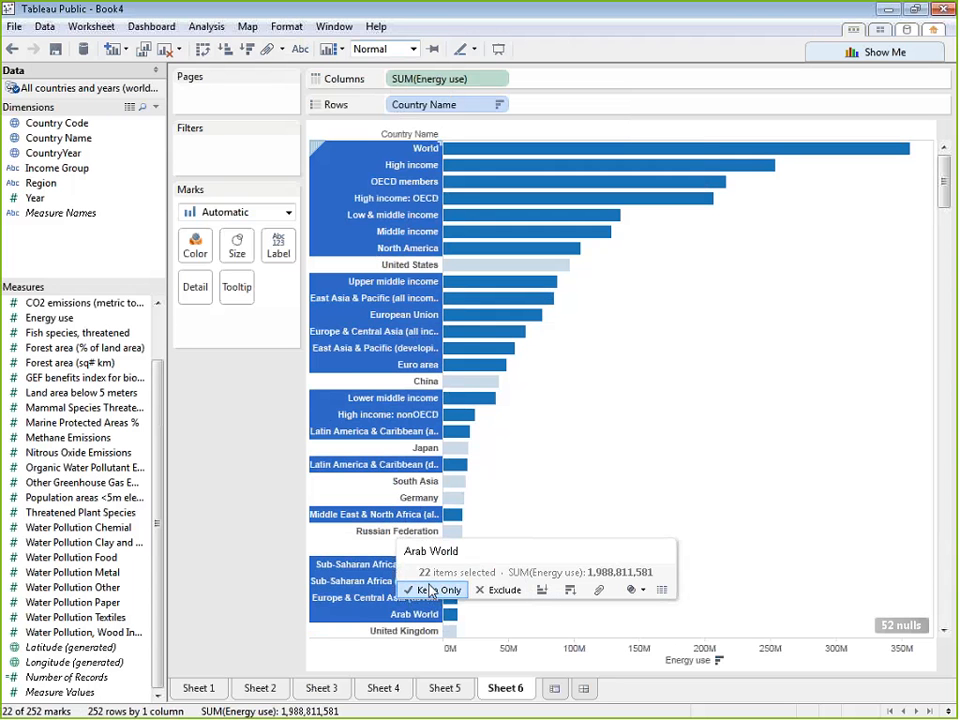
click(500, 590)
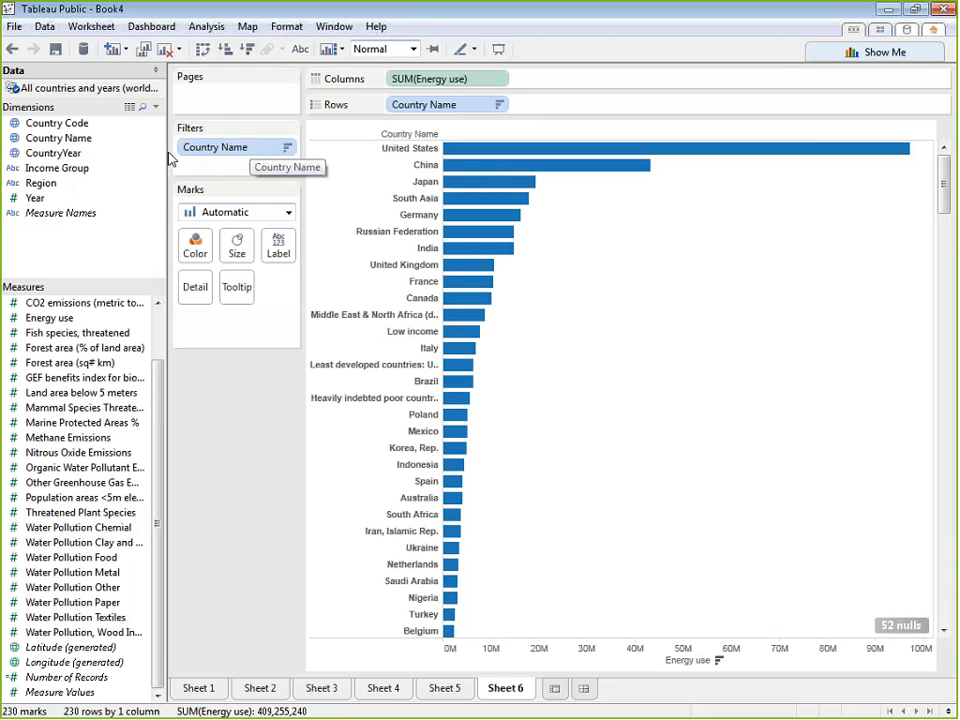
Page the energy use chart by Year and advance it from 1960 through to the latest years
drag(80, 204, 238, 100)
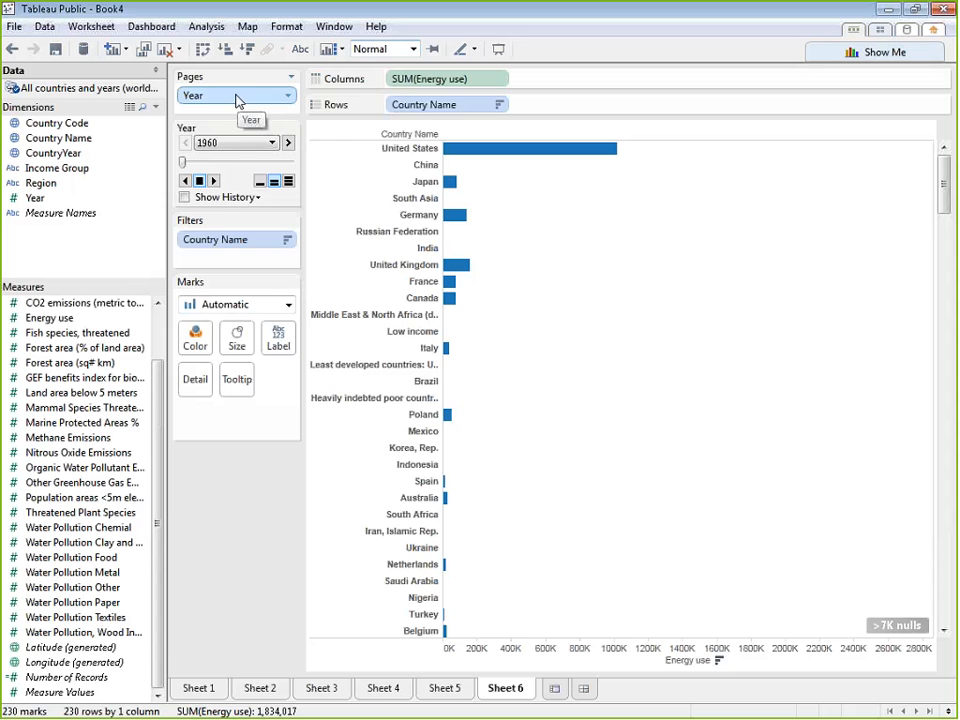
click(288, 143)
click(288, 143)
click(288, 143)
click(288, 143)
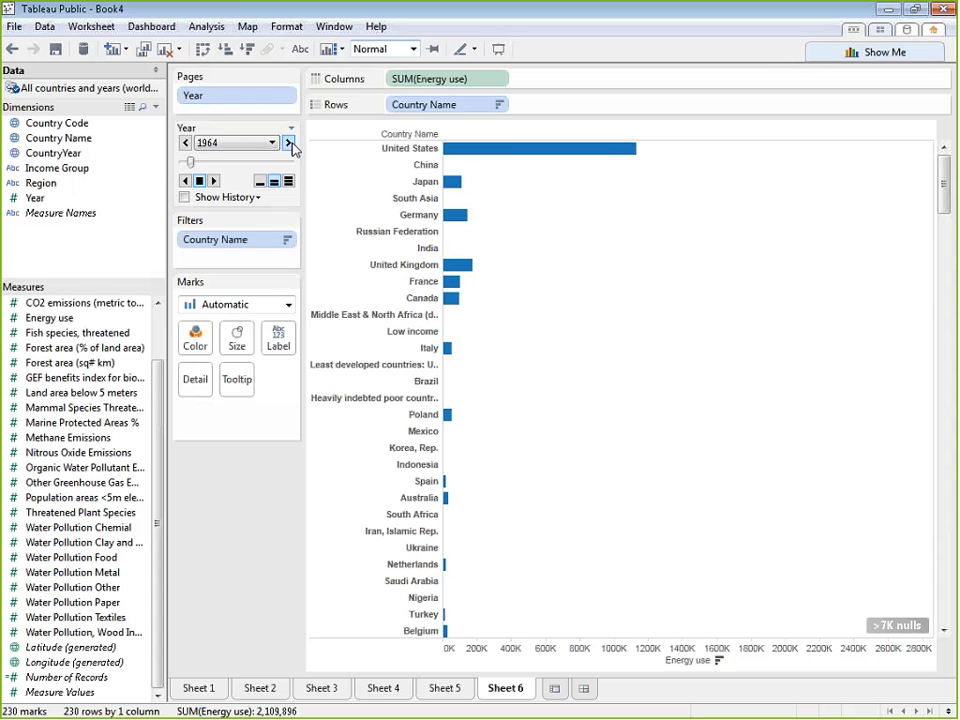
click(288, 143)
click(288, 143)
click(288, 143)
click(288, 143)
click(288, 143)
click(288, 143)
click(288, 143)
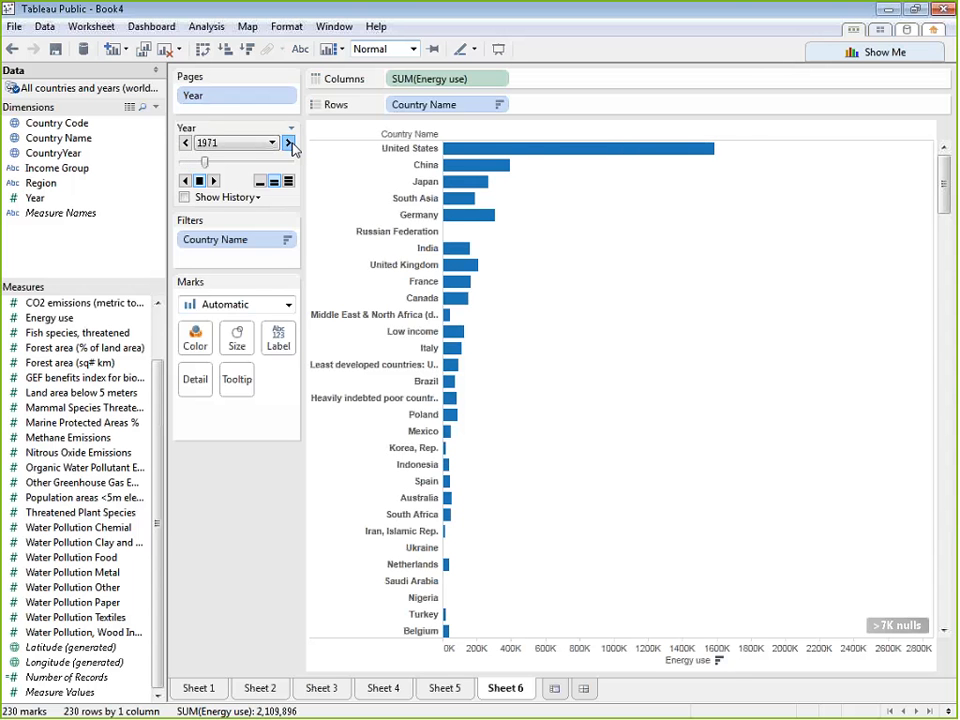
click(288, 143)
click(288, 143)
click(288, 143)
click(288, 143)
click(288, 143)
click(288, 143)
click(288, 143)
click(288, 143)
click(288, 143)
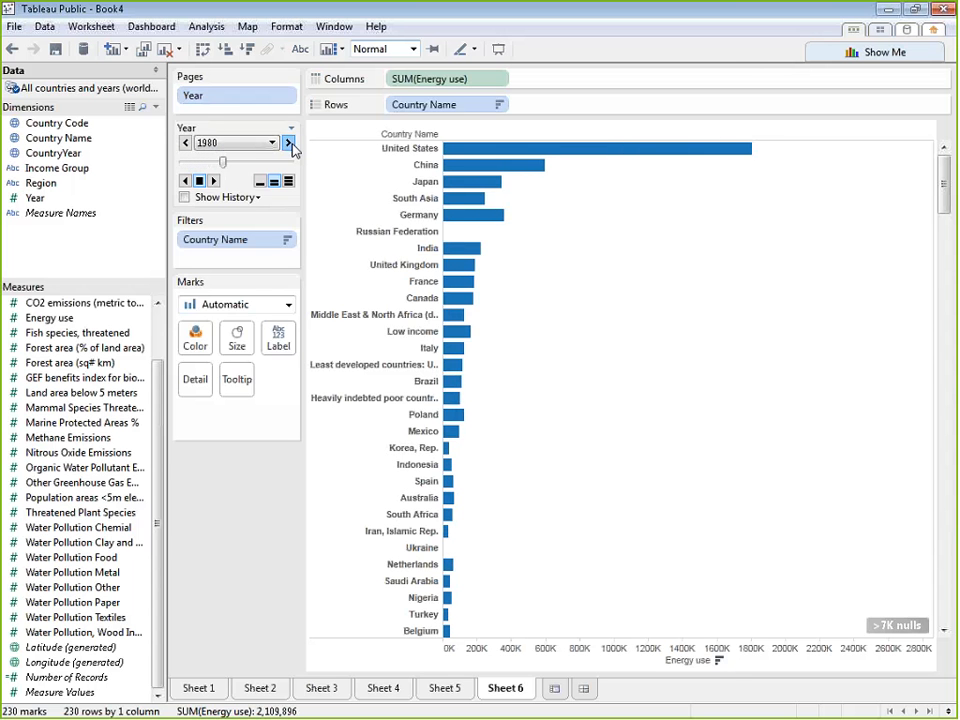
click(288, 143)
click(288, 143)
click(288, 143)
click(288, 143)
click(288, 143)
click(288, 143)
click(288, 143)
click(288, 143)
click(288, 143)
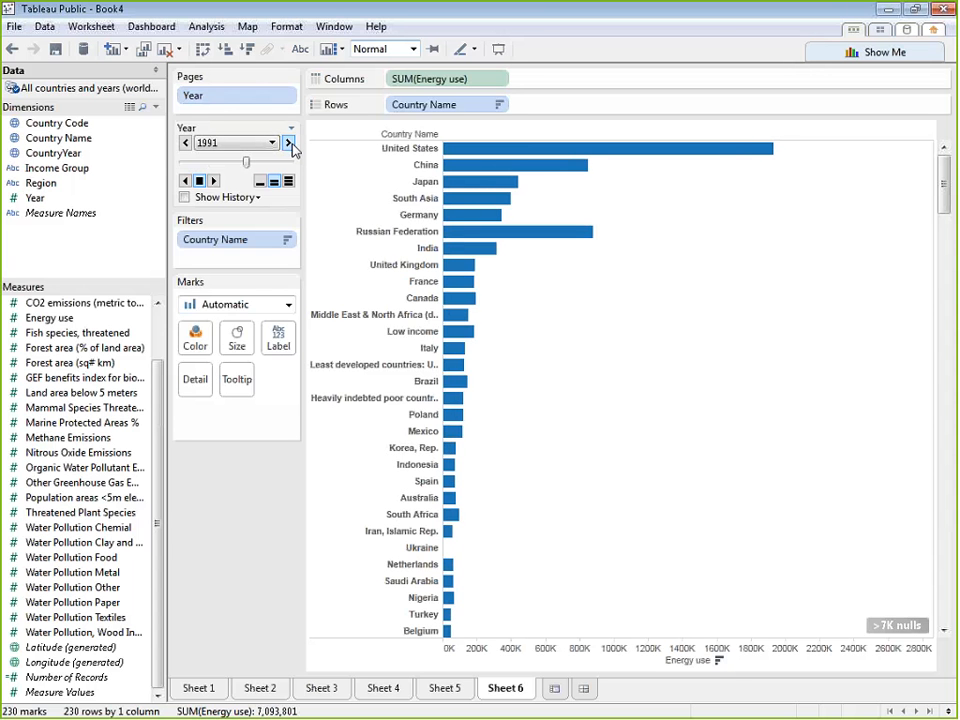
click(288, 143)
click(288, 143)
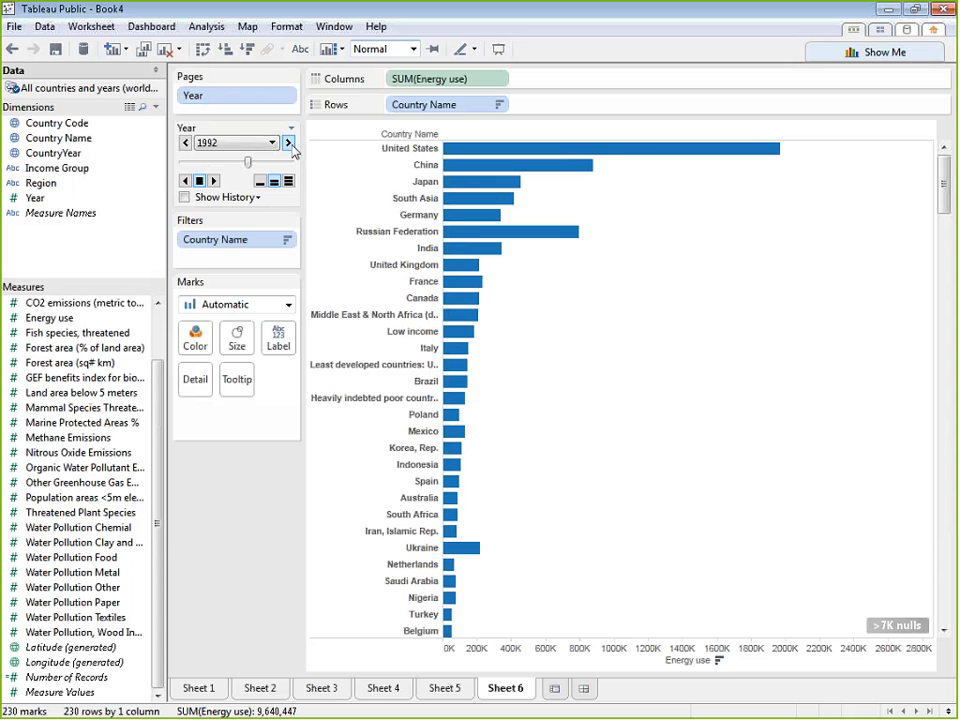
click(289, 145)
click(289, 145)
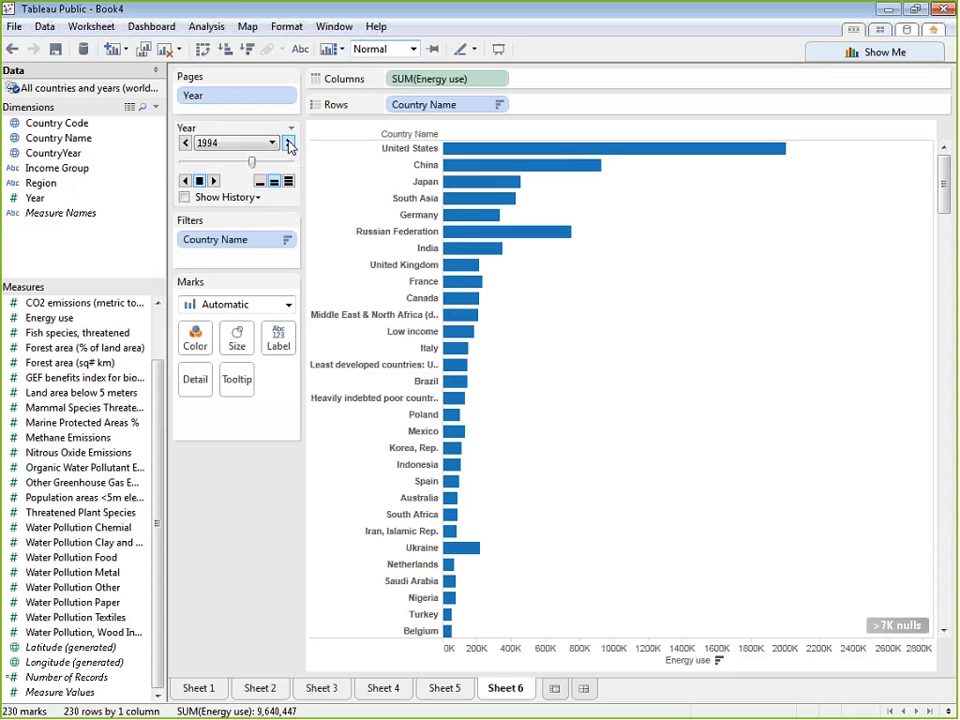
click(289, 145)
click(289, 145)
click(289, 145)
click(289, 145)
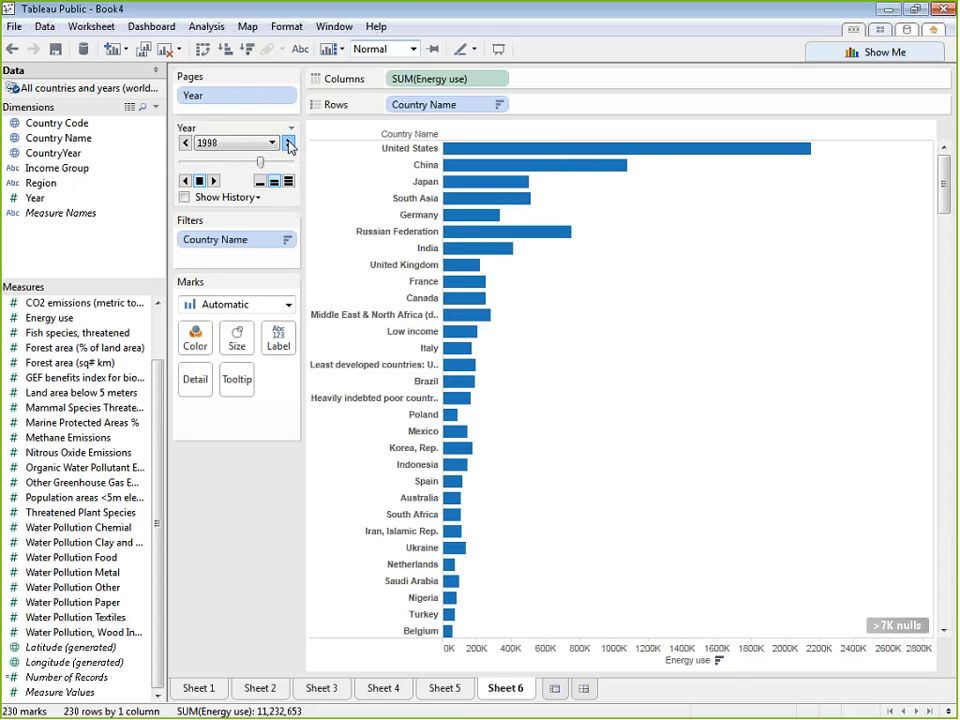
click(289, 145)
click(289, 145)
click(289, 145)
click(289, 145)
click(289, 145)
click(289, 145)
click(289, 145)
click(289, 145)
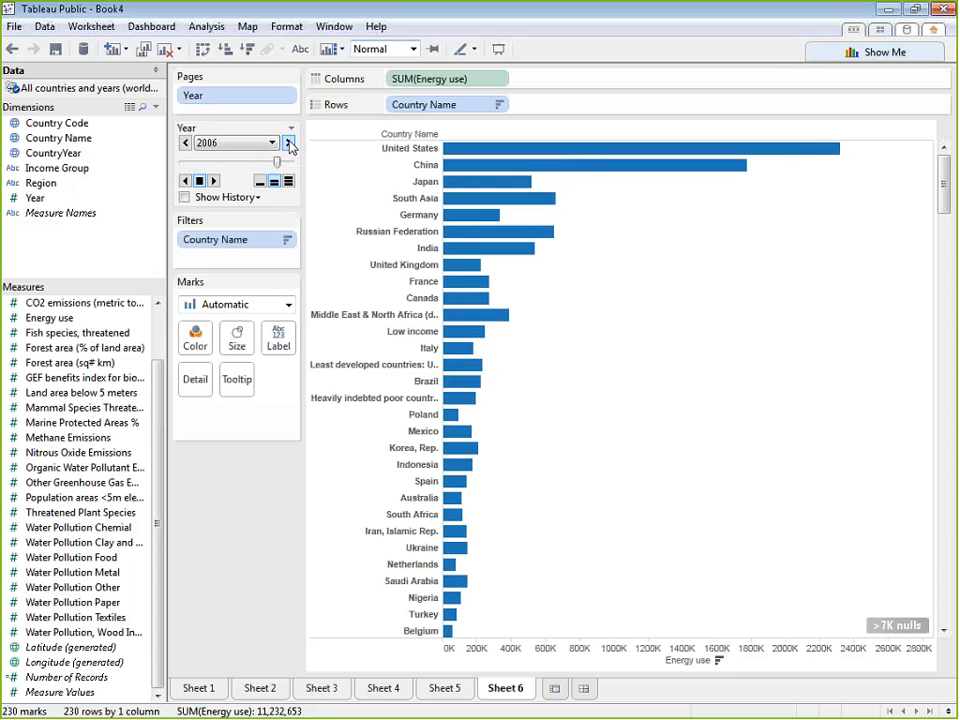
click(289, 145)
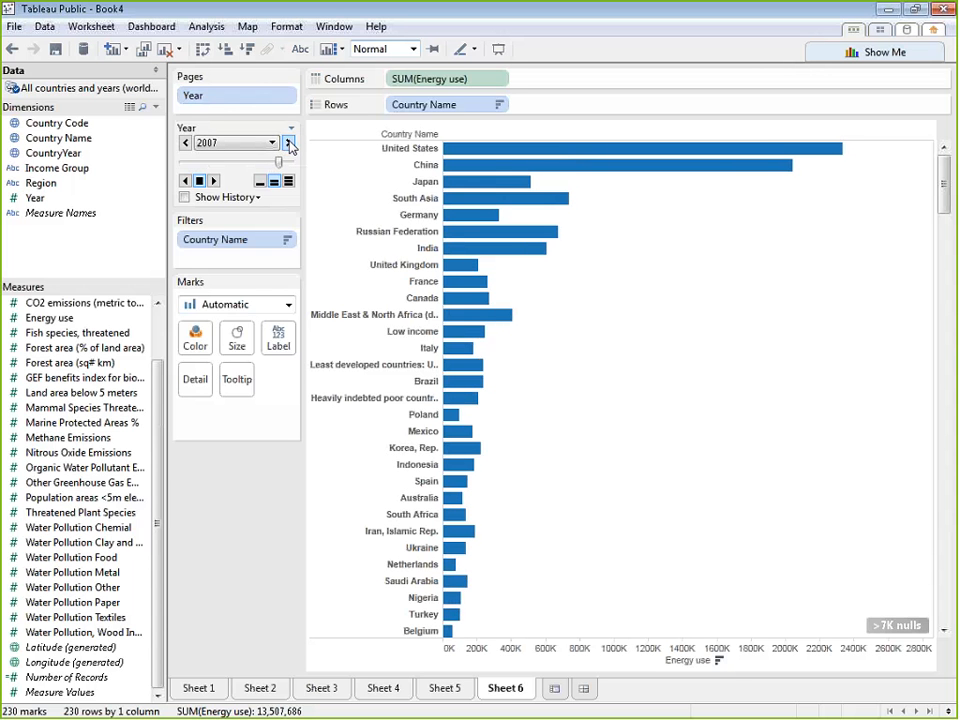
click(289, 145)
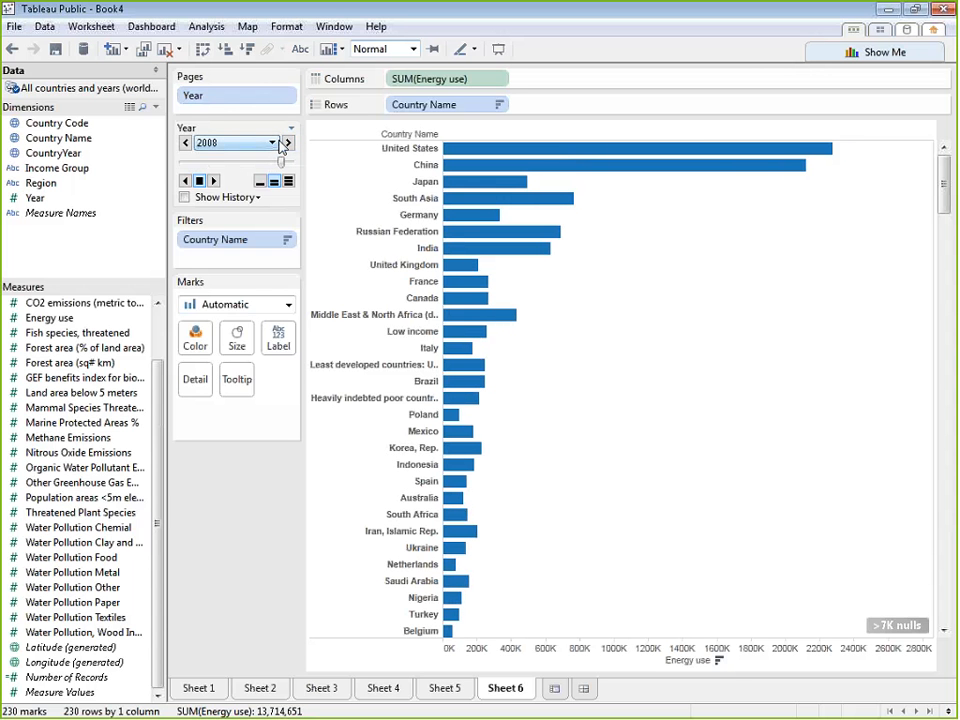
click(288, 145)
click(289, 146)
click(289, 146)
click(289, 146)
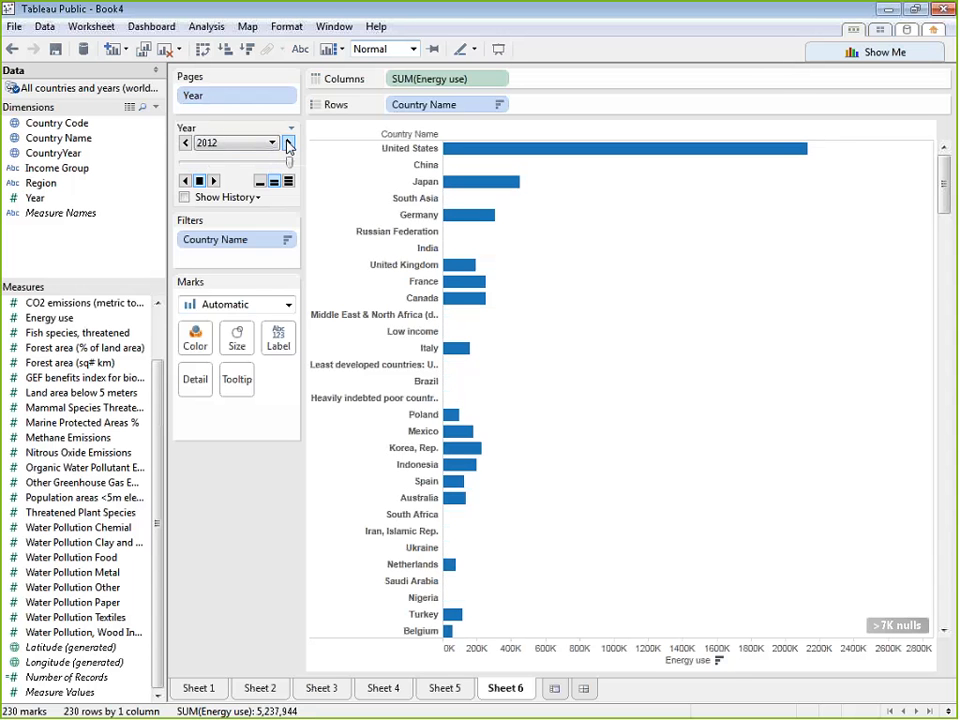
click(289, 146)
Step the chart back through the 2000s to compare China with the United States, and set the Year page to 2005
click(185, 143)
click(185, 143)
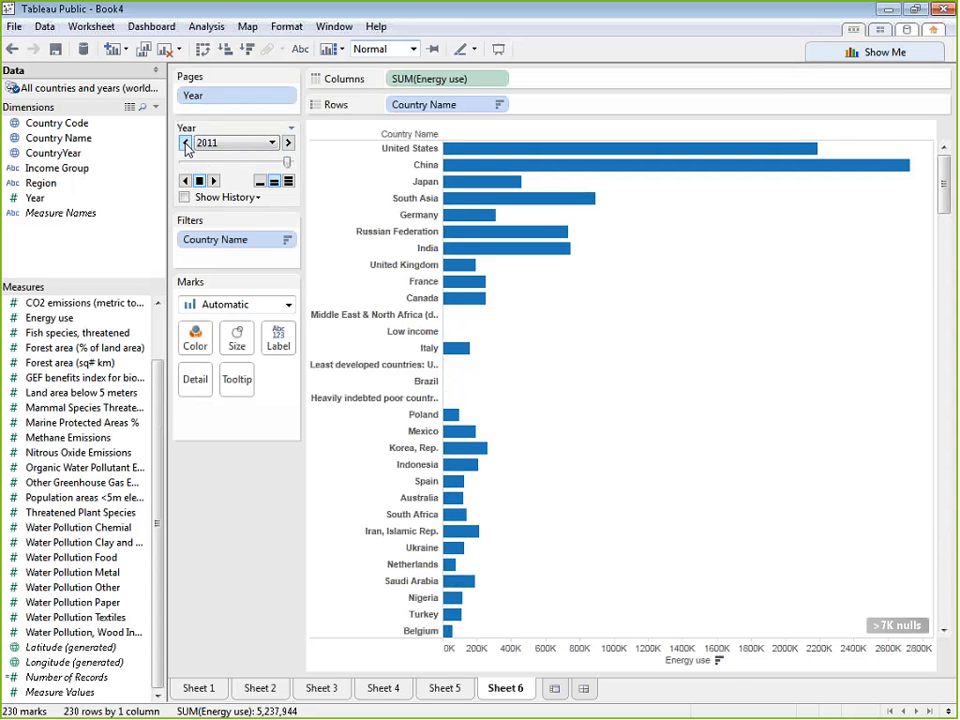
click(185, 143)
click(185, 143)
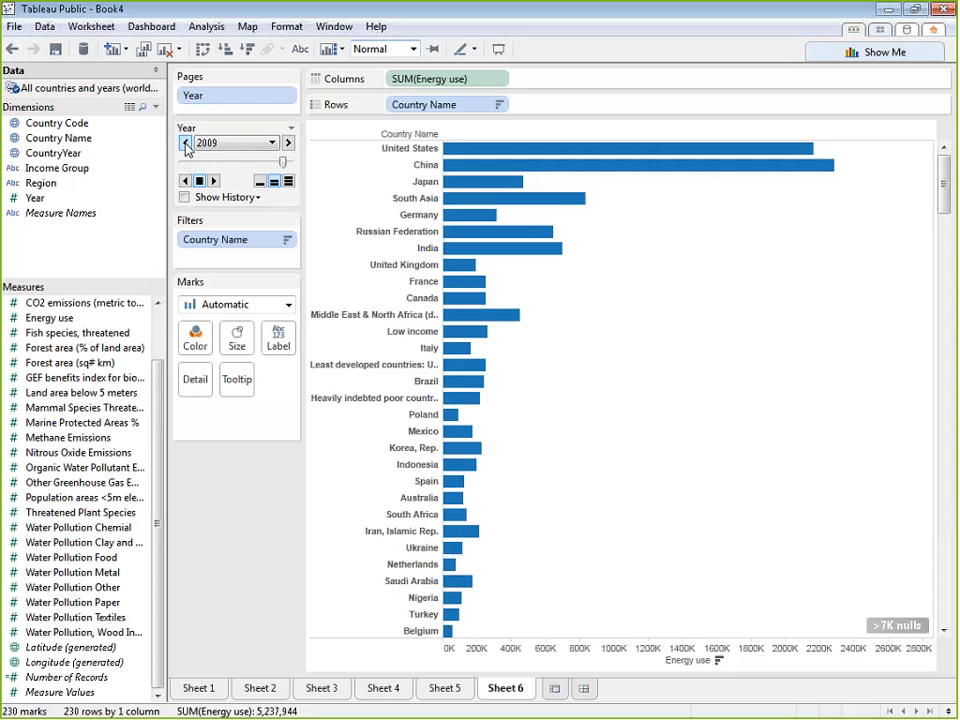
click(185, 143)
click(186, 144)
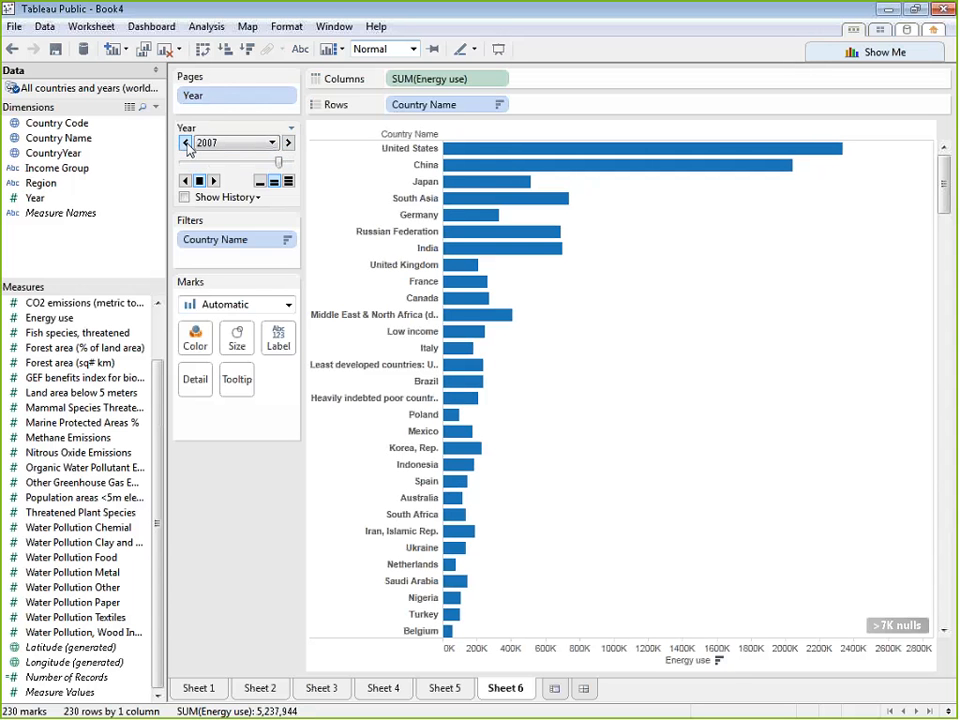
click(186, 144)
click(186, 144)
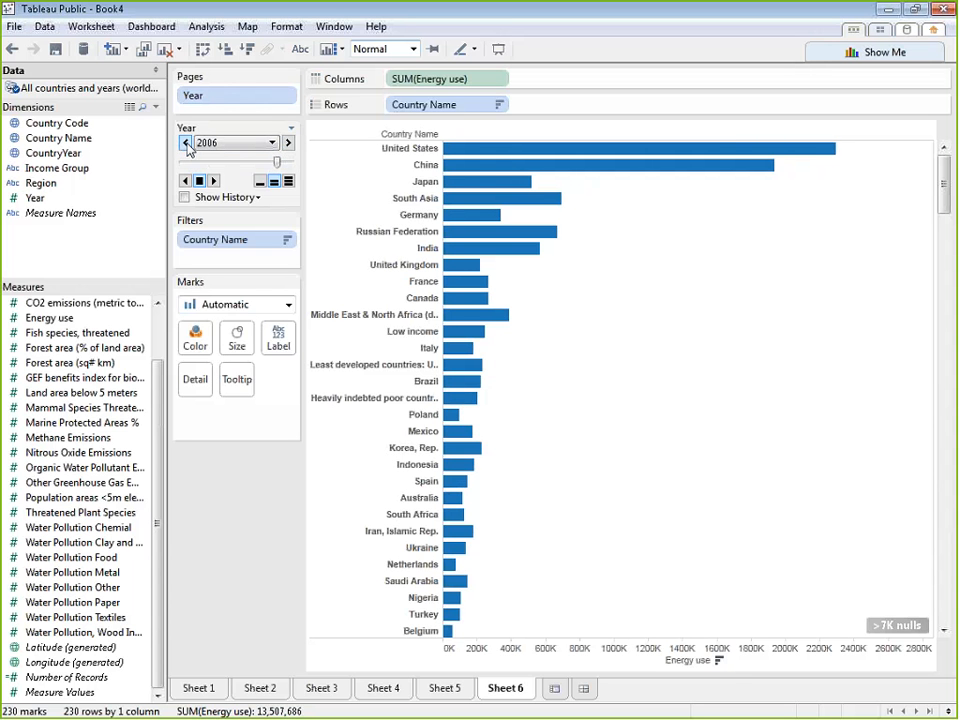
click(186, 144)
click(186, 144)
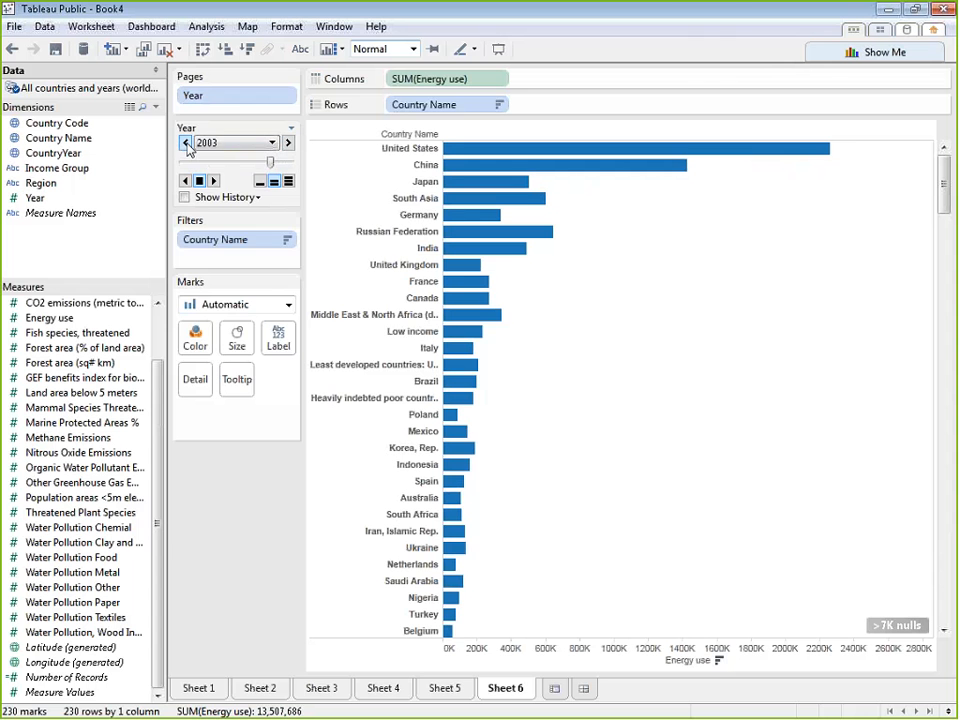
click(186, 144)
click(288, 144)
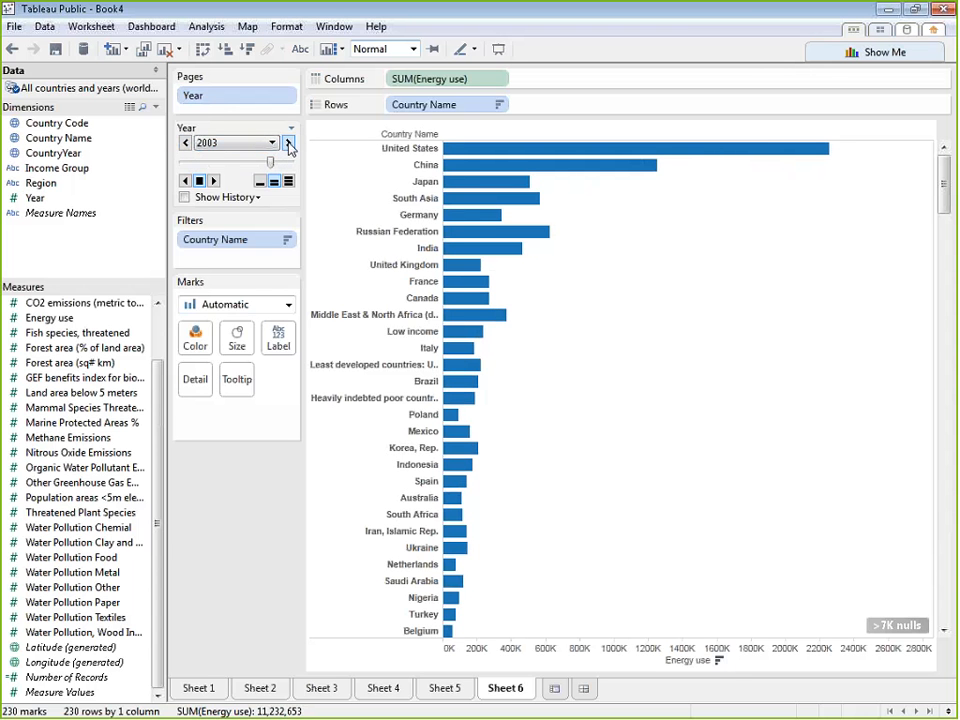
click(288, 144)
click(288, 144)
click(186, 144)
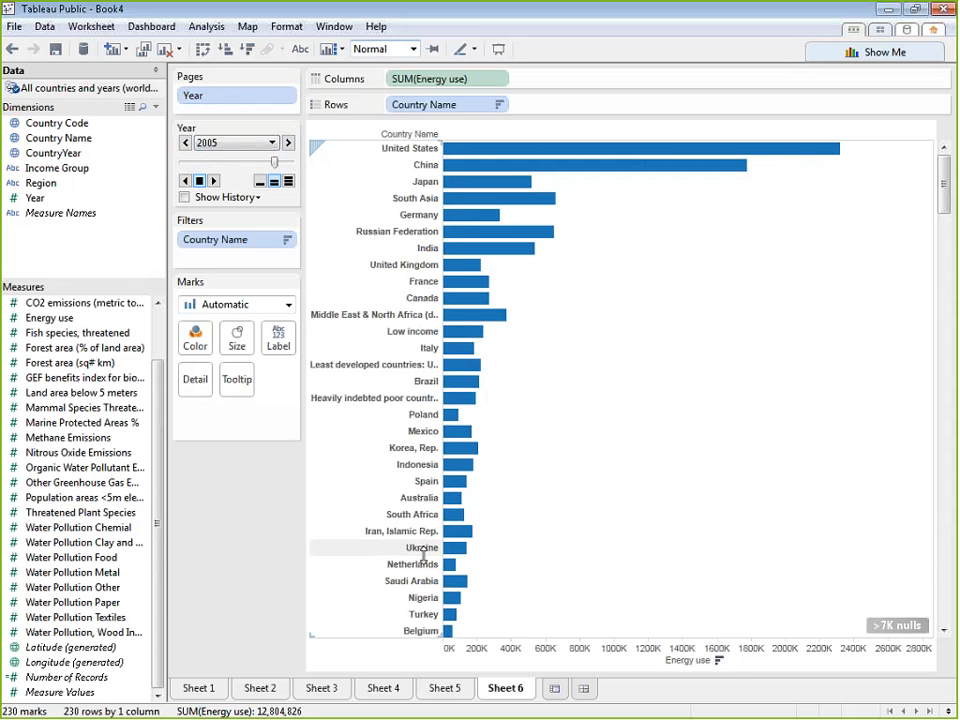
Revisit the threatened species chart on Sheet 4 and add a new blank worksheet
click(445, 688)
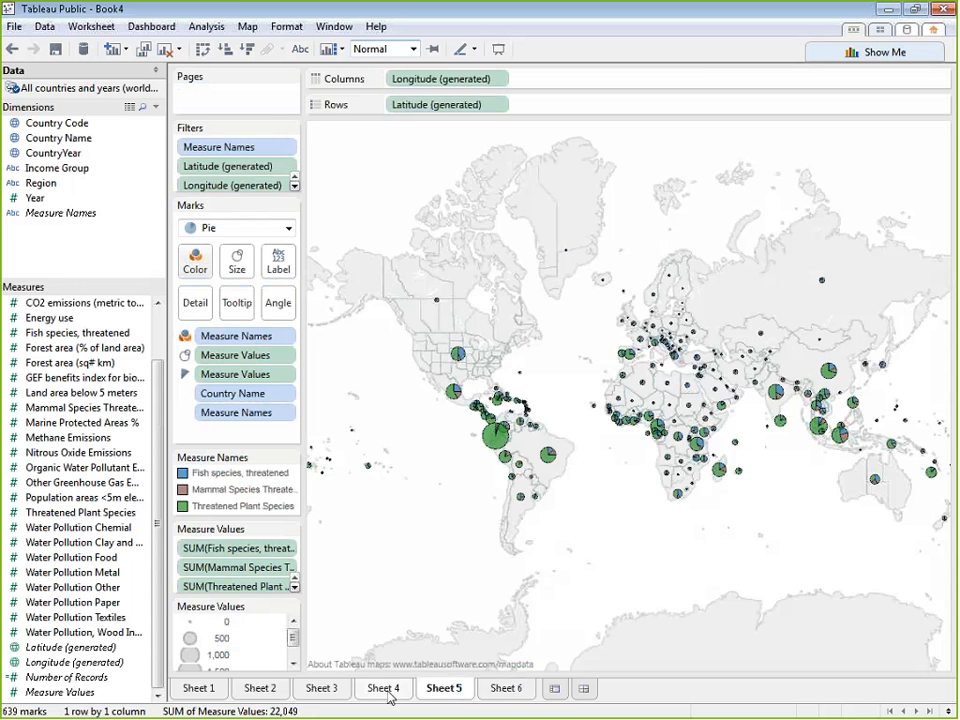
click(380, 688)
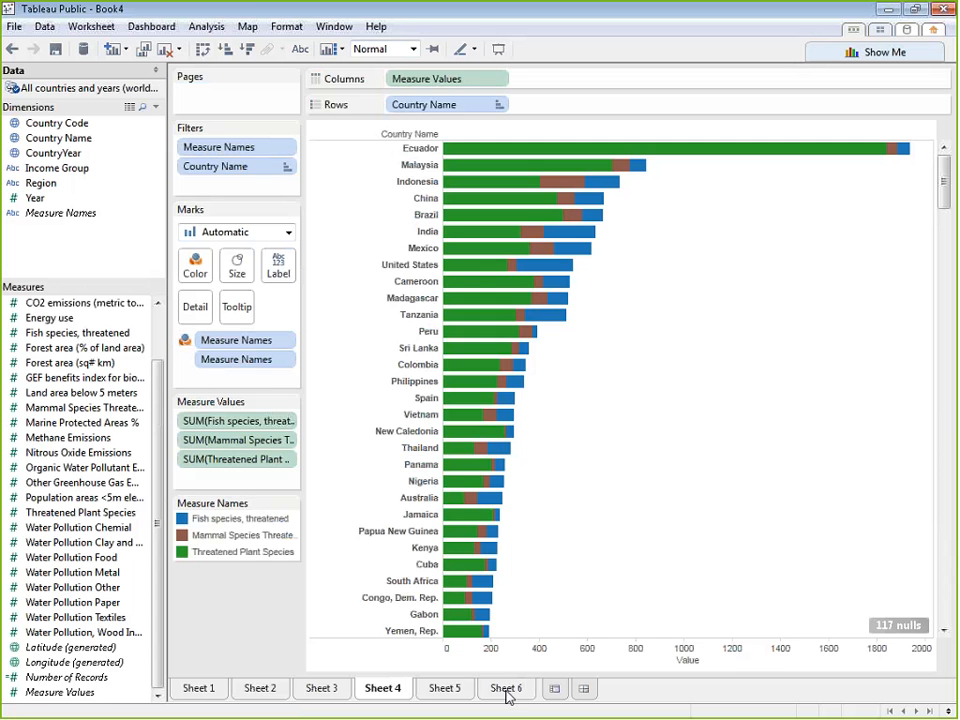
click(556, 689)
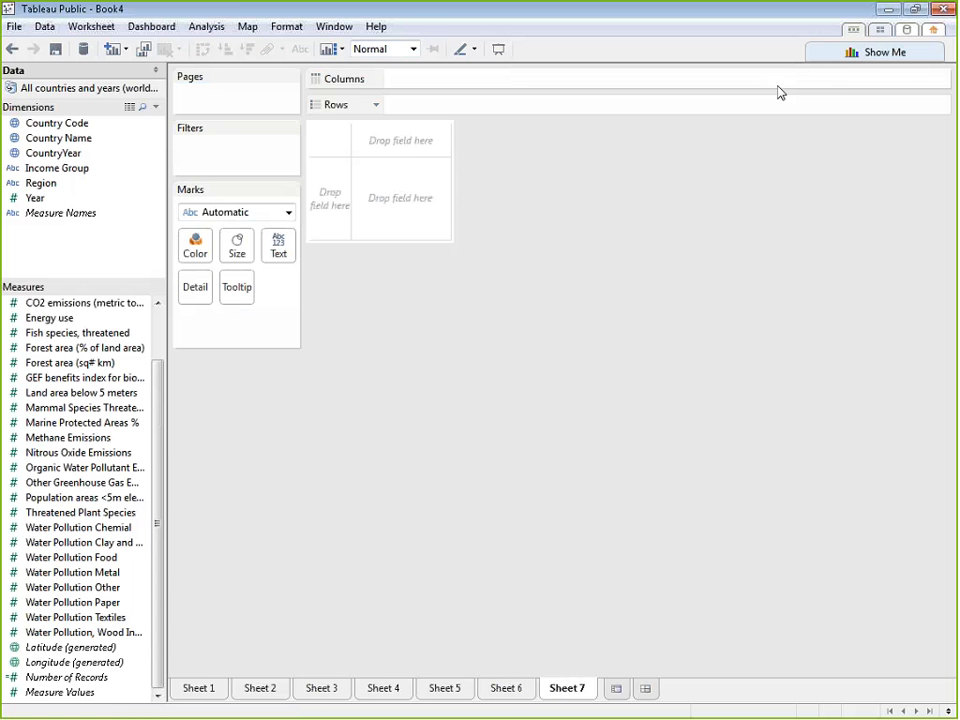
Review the chart suggestions and mark types available for the blank Sheet 7, and revisit the pie map on Sheet 5
click(893, 52)
click(893, 52)
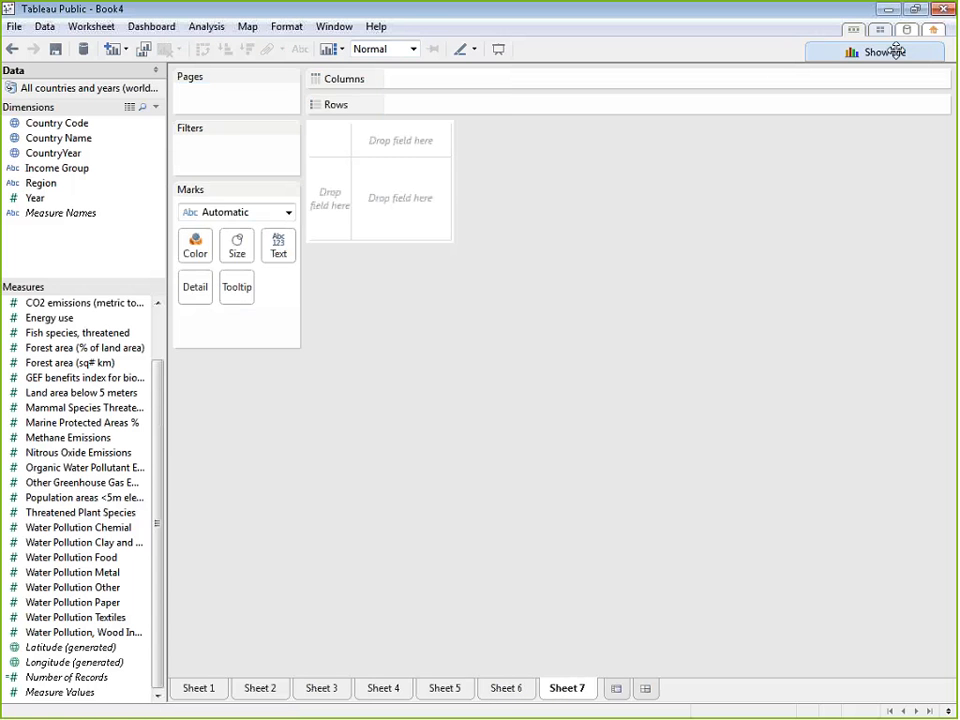
click(289, 212)
click(474, 379)
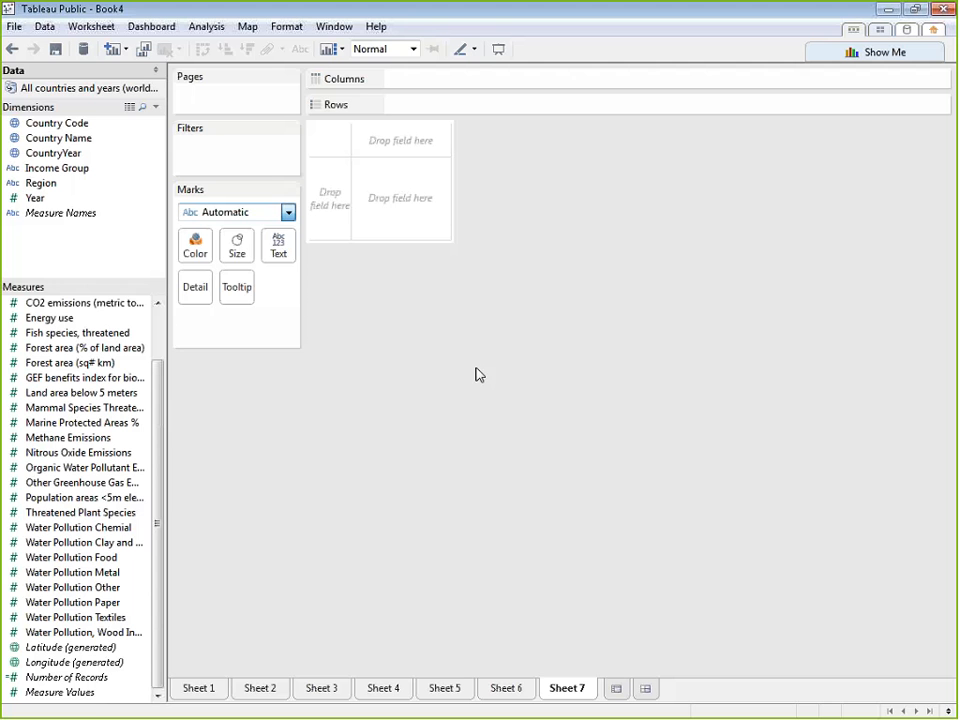
click(441, 692)
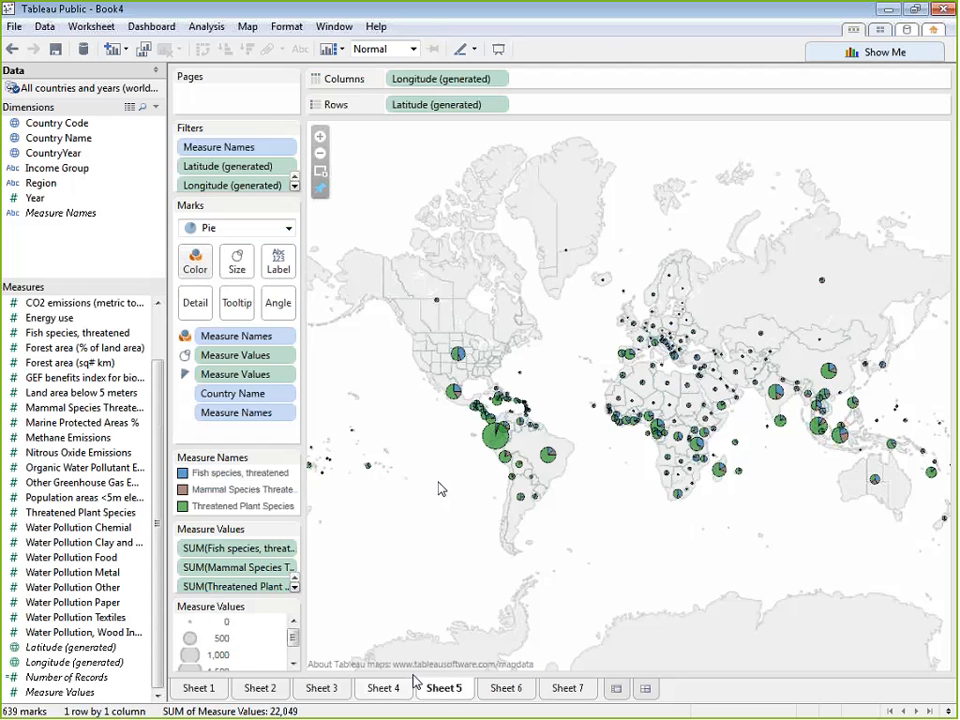
click(586, 688)
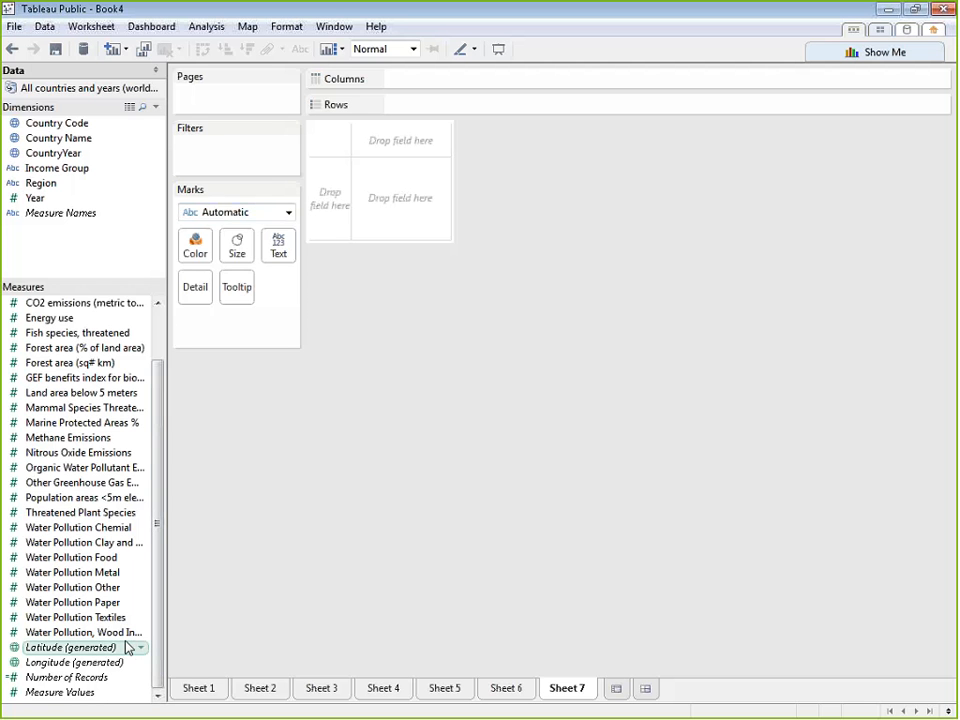
Map Forest area (sq# km) by Country Name on Sheet 7 and set the mark type to Filled Map
drag(163, 422, 171, 377)
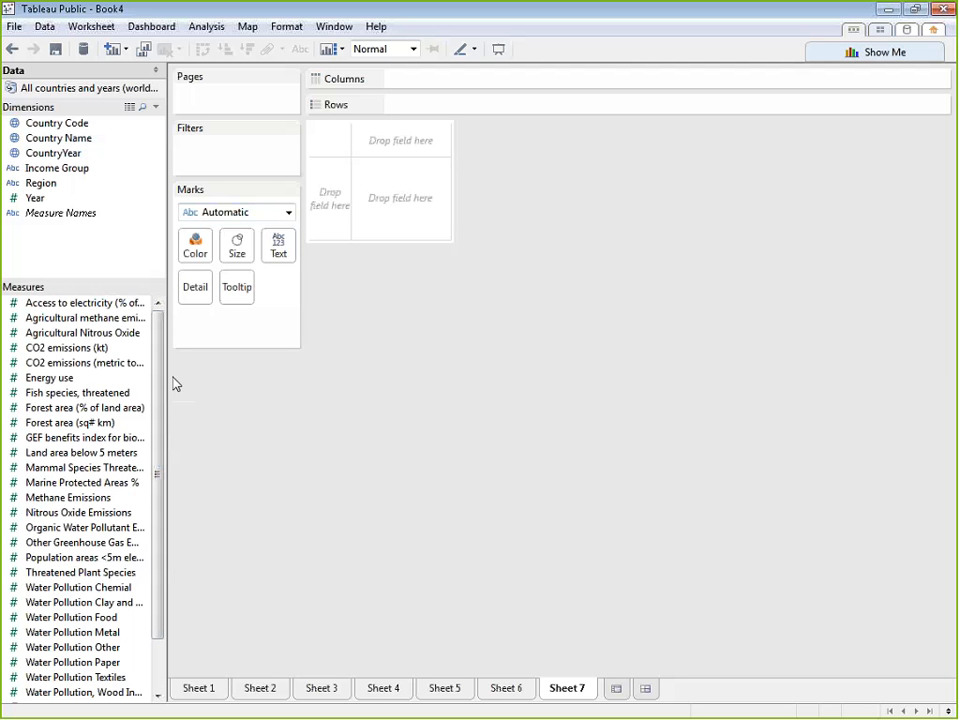
double_click(87, 138)
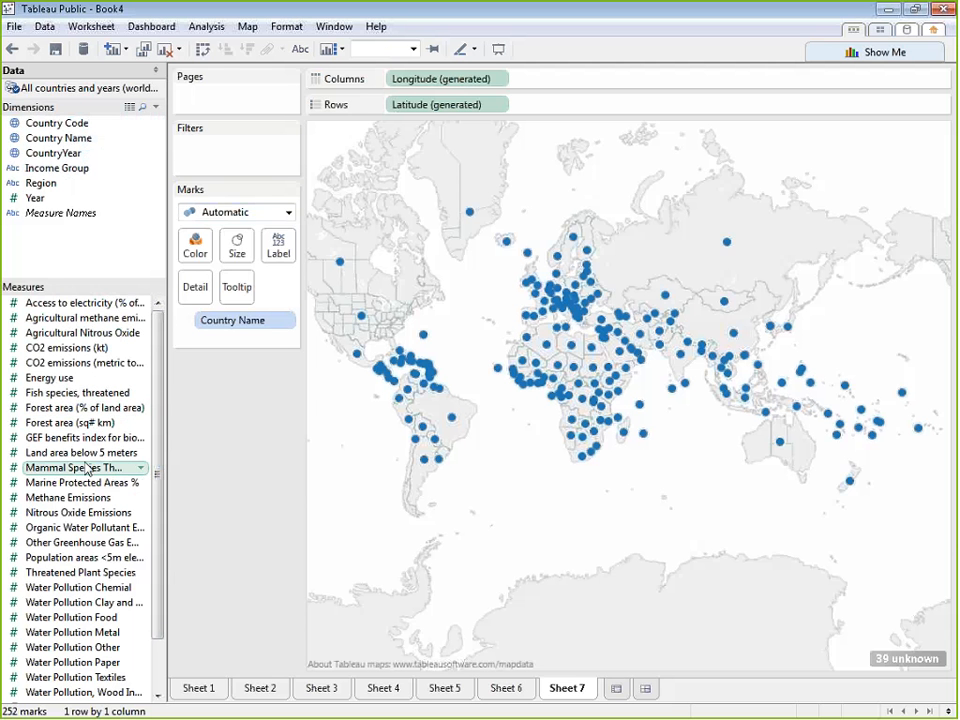
double_click(87, 425)
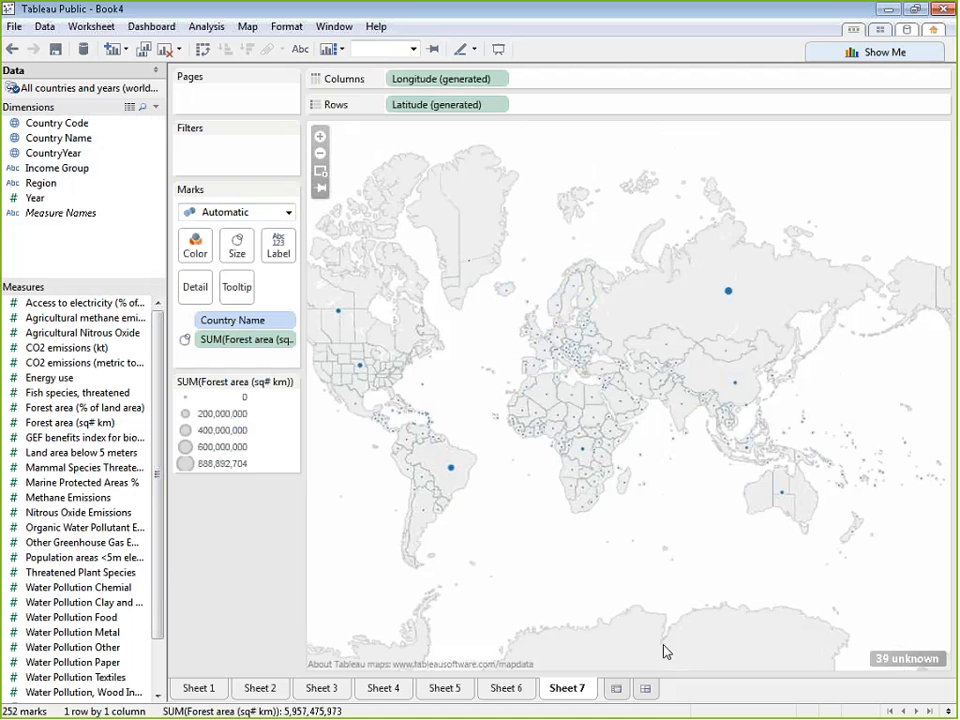
click(289, 213)
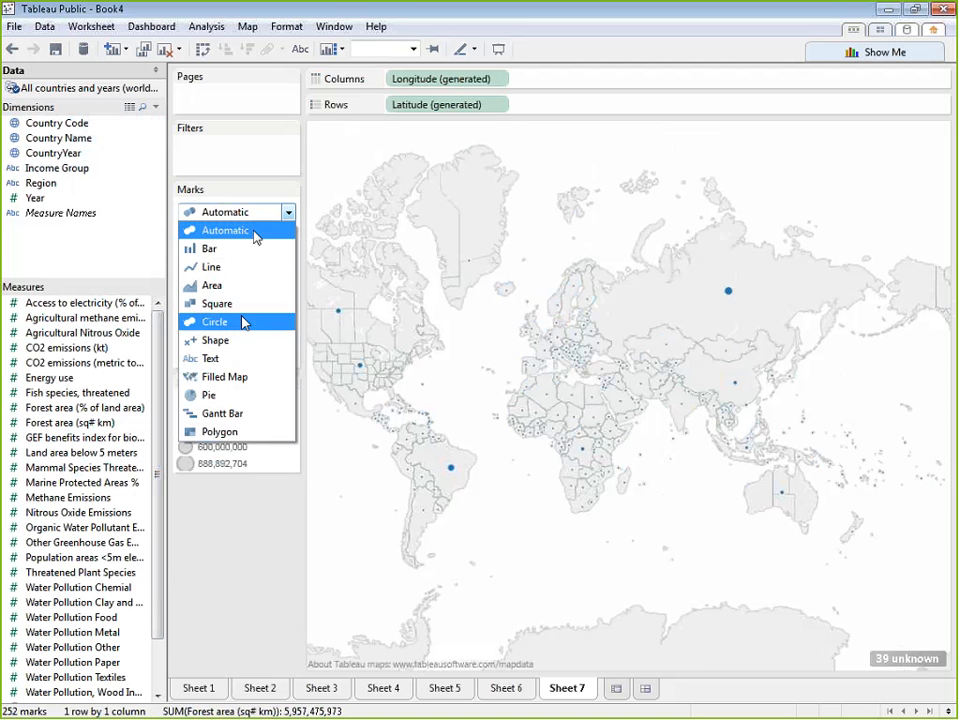
click(240, 377)
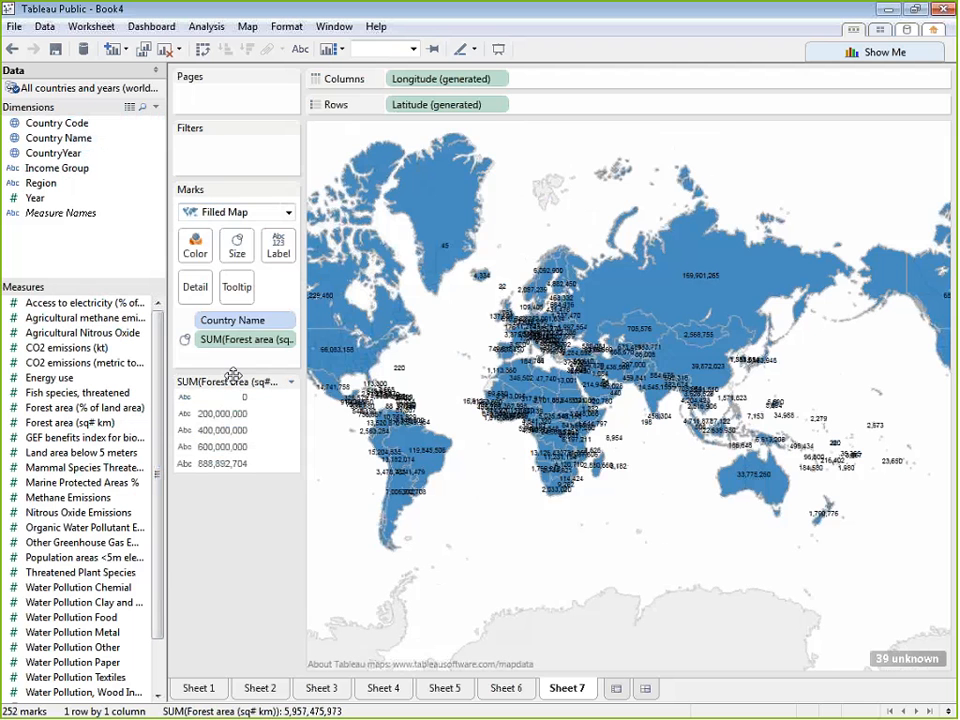
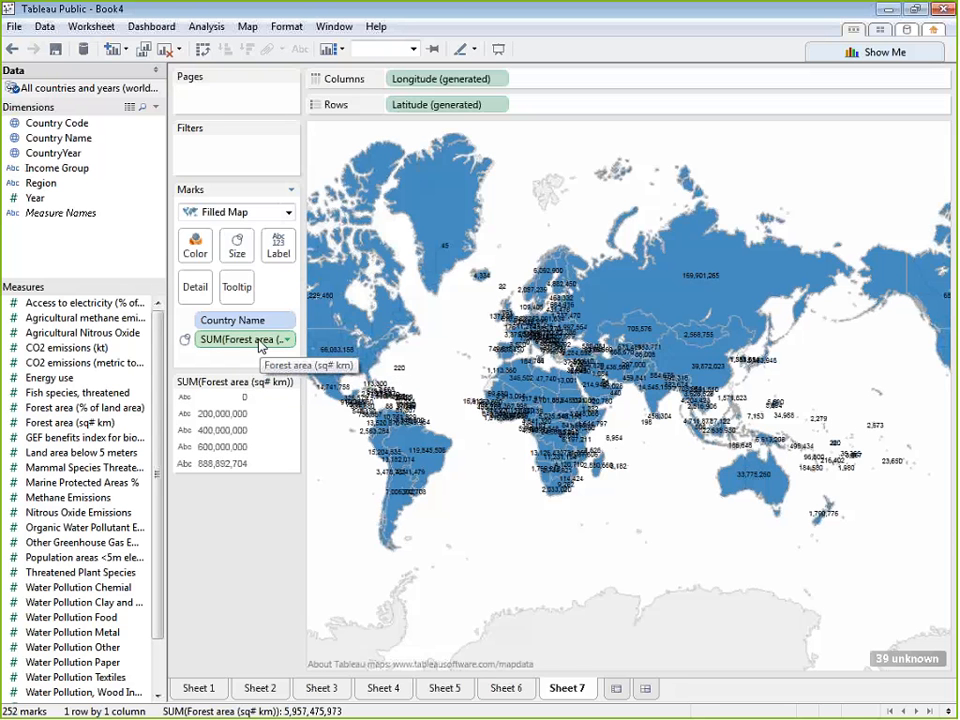
Color the filled map by SUM(Forest area (sq# km)) and filter out the values with unknown geographic locations
drag(258, 341, 199, 254)
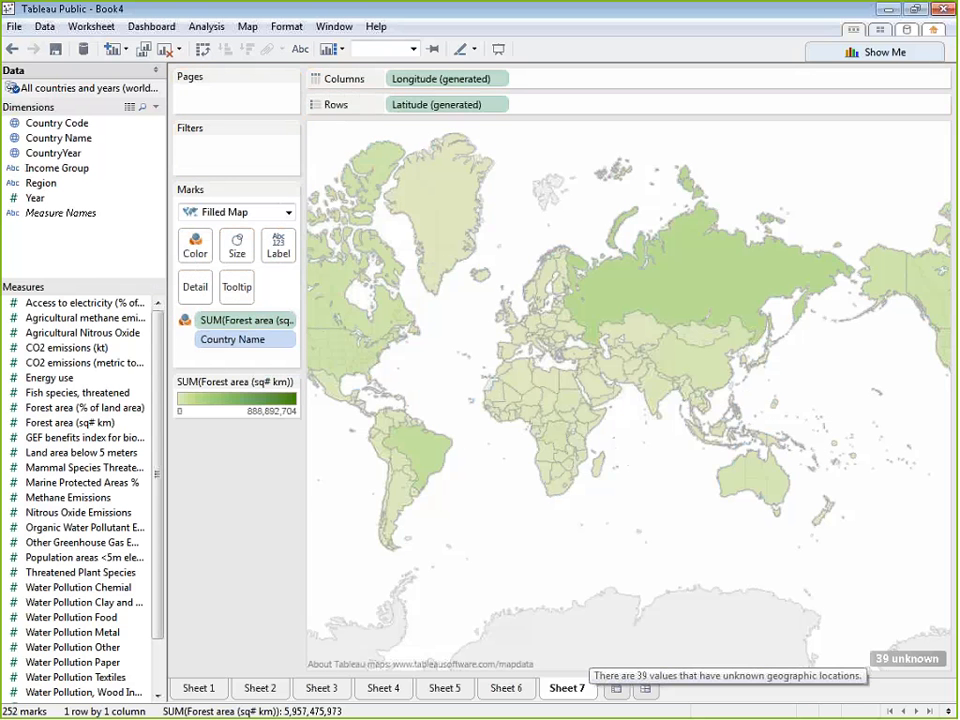
click(928, 664)
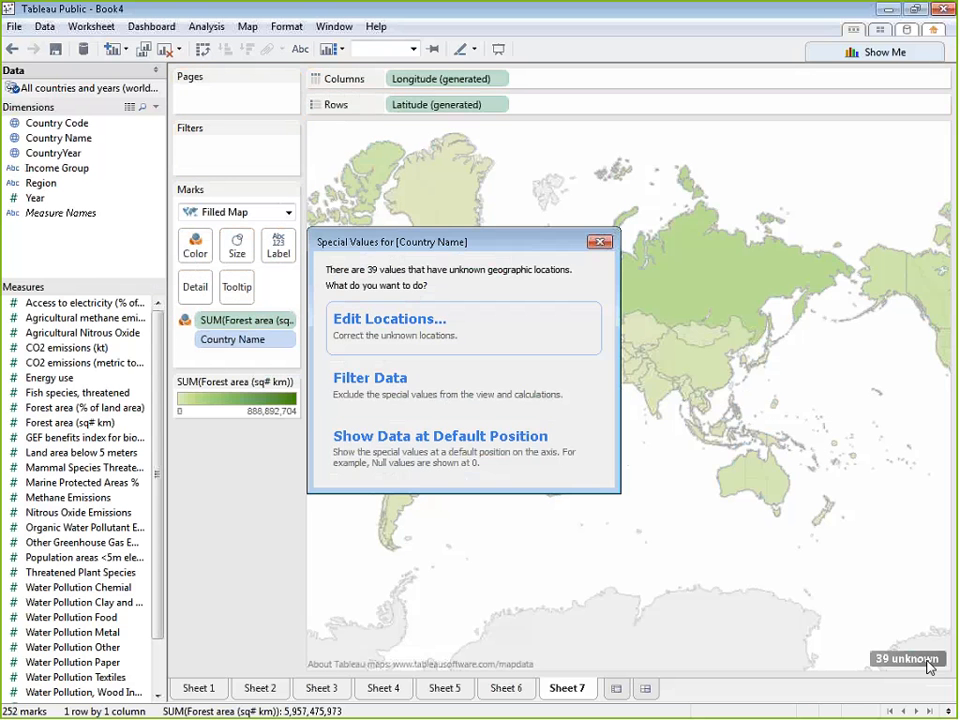
click(448, 390)
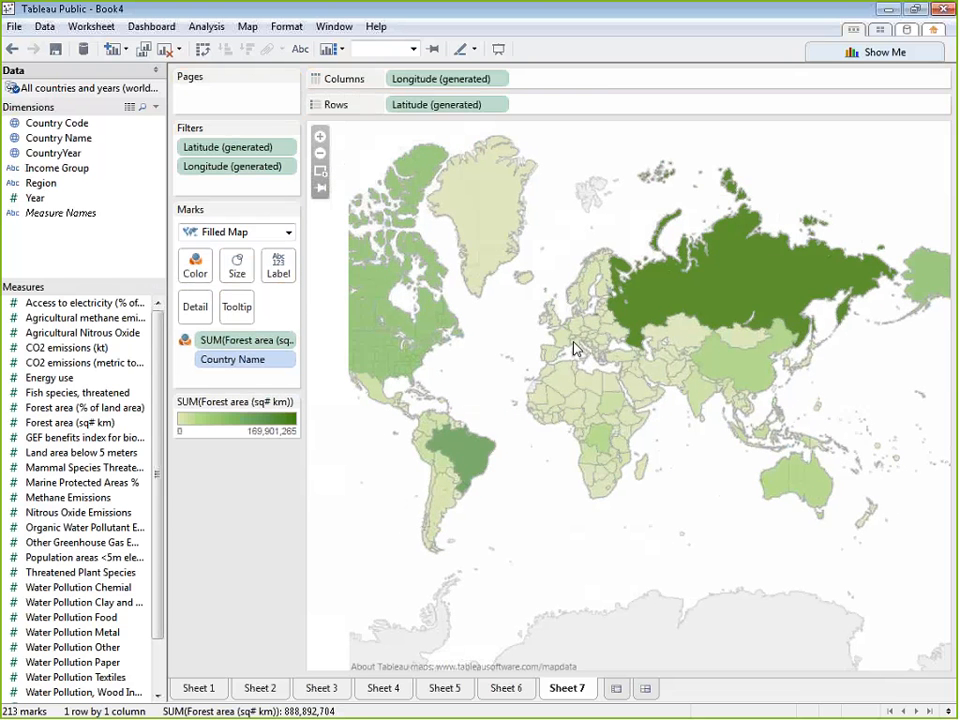
mouse_move(575, 347)
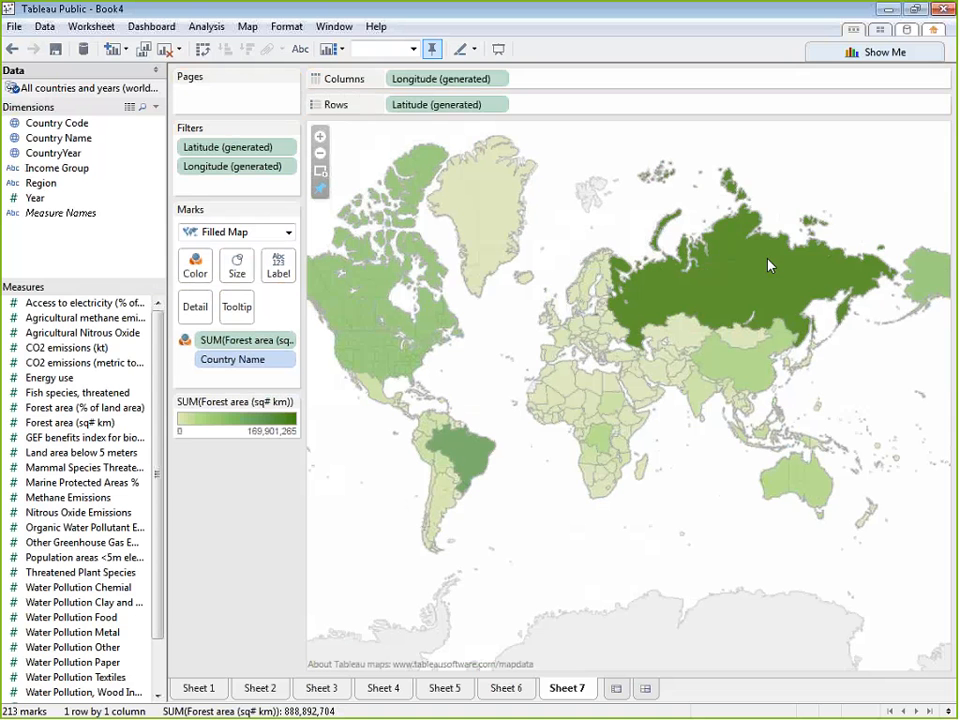
mouse_move(769, 265)
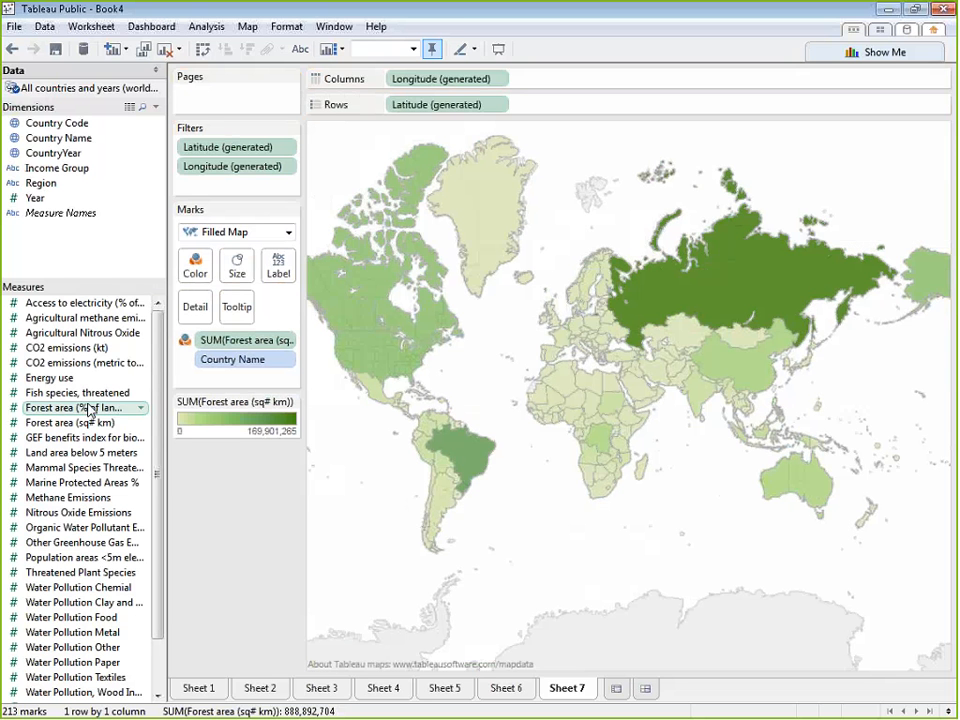
Replace the map's color measure with Forest area (% of land area)
mouse_move(86, 407)
mouse_down()
mouse_move(88, 418)
mouse_move(214, 317)
mouse_move(236, 343)
mouse_move(200, 418)
mouse_move(88, 420)
mouse_up()
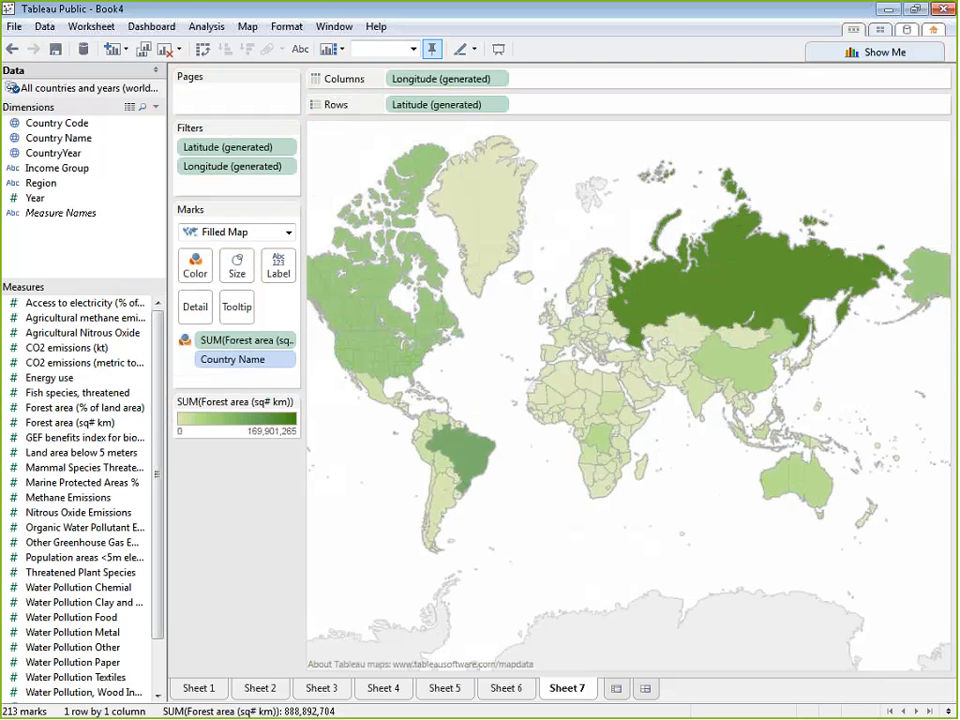
drag(118, 418, 257, 352)
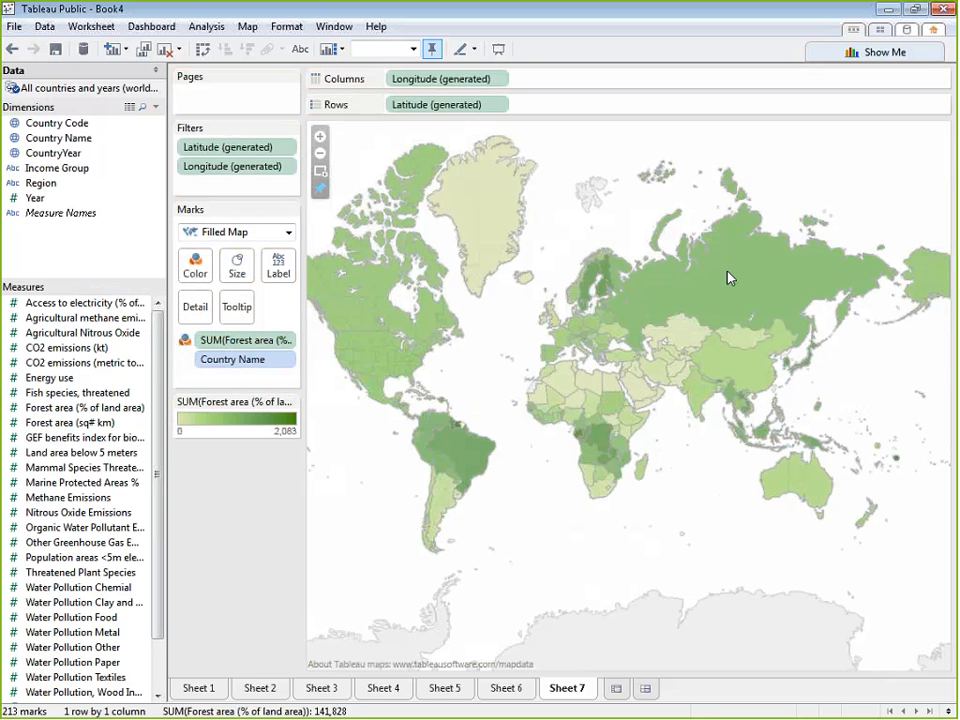
mouse_move(586, 282)
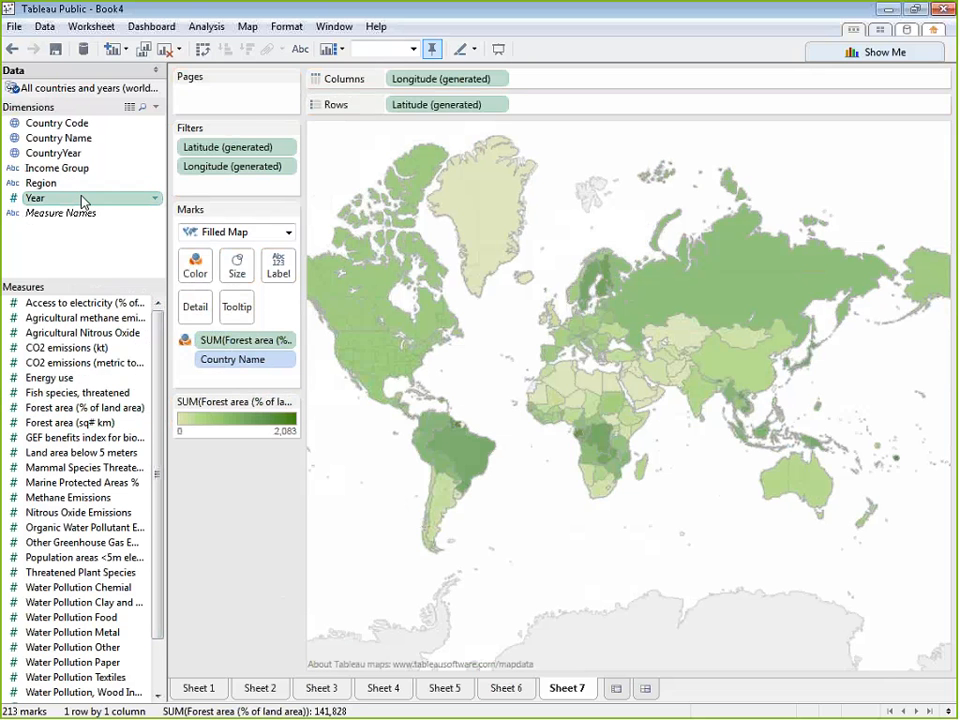
Page the map by Year and advance through the years from 1960 to 2013
mouse_move(84, 199)
mouse_down()
mouse_move(231, 99)
mouse_move(246, 99)
mouse_up()
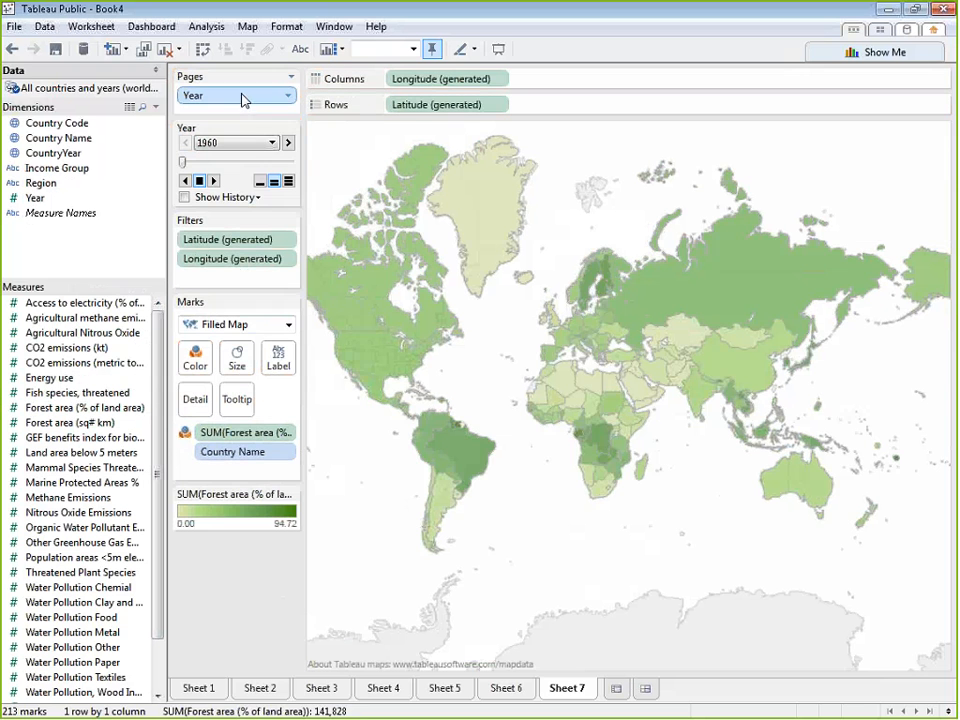
click(288, 145)
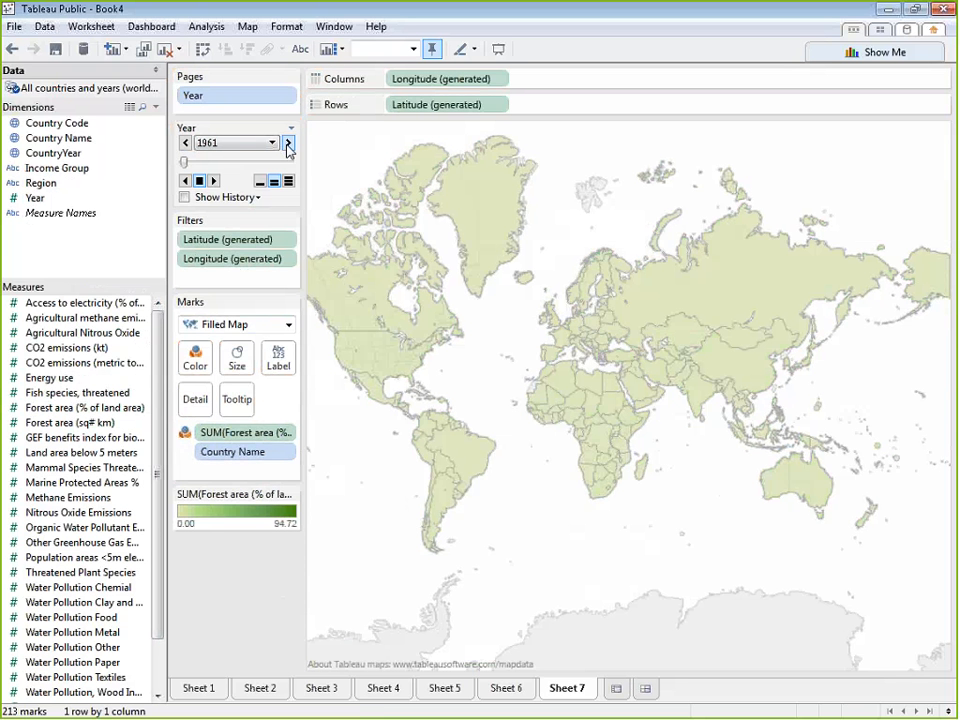
click(288, 145)
click(288, 145)
click(288, 145)
click(288, 145)
click(288, 145)
click(288, 145)
click(288, 145)
click(288, 145)
click(288, 145)
click(288, 145)
click(288, 145)
click(288, 145)
click(288, 145)
click(288, 145)
click(288, 145)
click(288, 145)
click(288, 145)
click(288, 145)
click(288, 145)
click(288, 145)
click(288, 145)
click(288, 145)
click(288, 145)
click(288, 145)
click(288, 145)
click(288, 145)
click(288, 145)
click(288, 145)
click(288, 145)
click(288, 145)
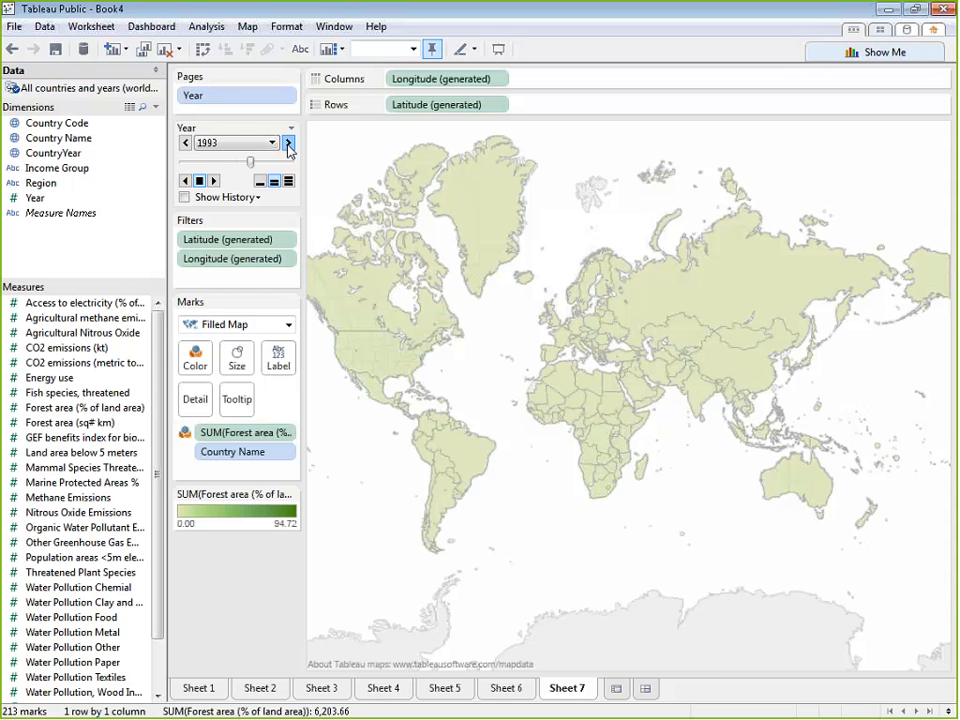
click(288, 145)
click(288, 145)
click(288, 145)
click(288, 145)
click(288, 145)
click(288, 145)
click(288, 145)
click(288, 145)
click(288, 145)
click(288, 145)
click(288, 145)
click(288, 145)
click(288, 145)
click(288, 145)
click(288, 145)
click(288, 145)
click(288, 145)
click(288, 145)
click(288, 145)
click(288, 145)
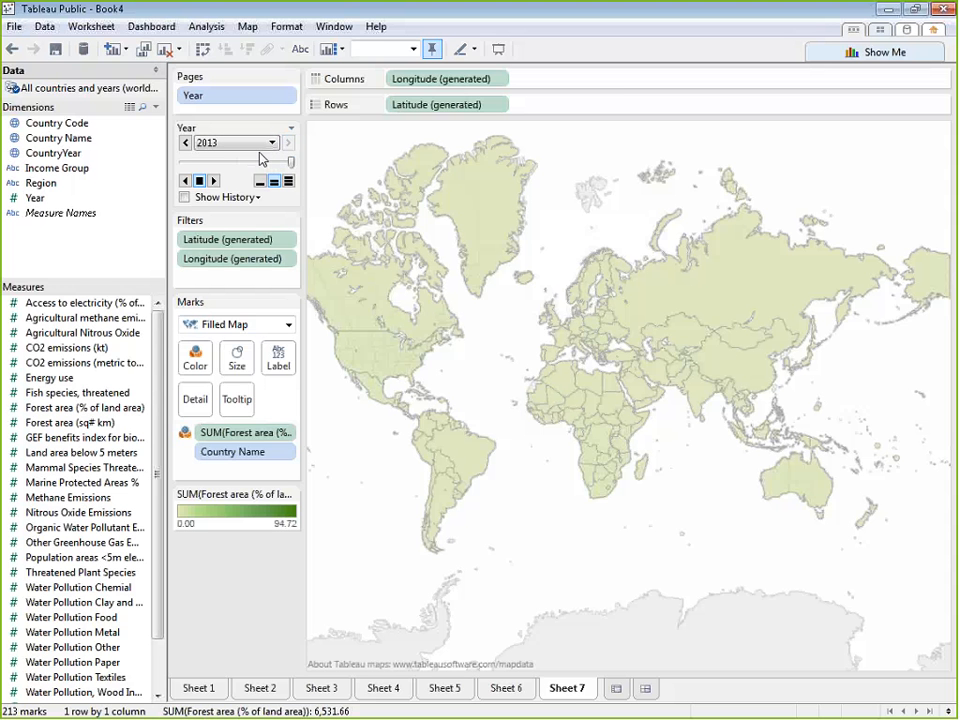
Move the Year page back to the late 1990s, check Suriname's forest share, and set the page to 2000
drag(290, 161, 261, 165)
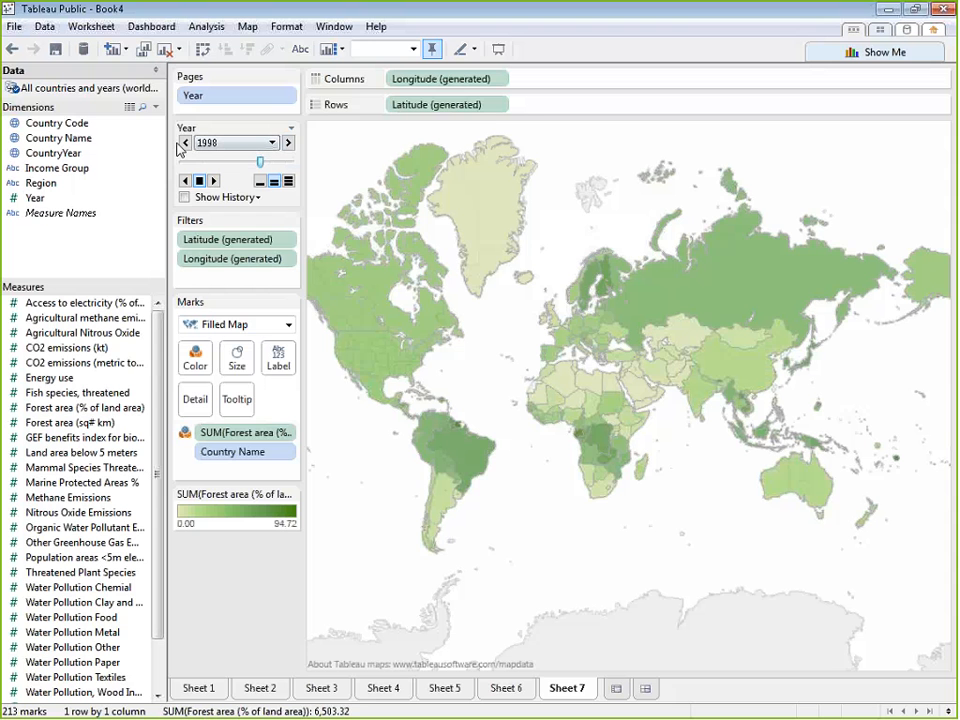
click(184, 143)
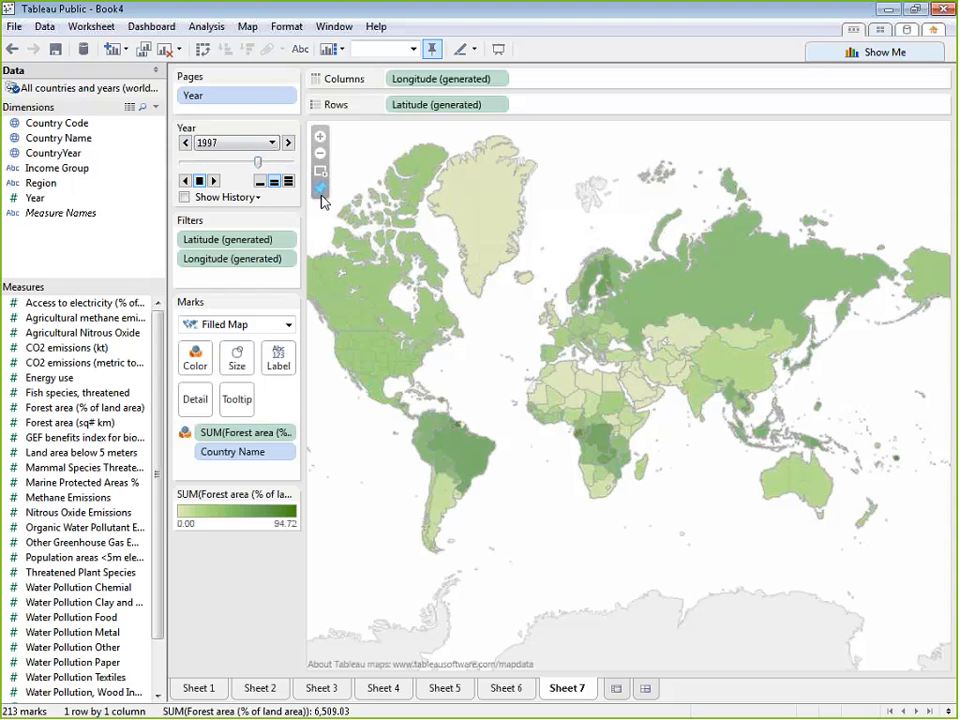
mouse_move(462, 430)
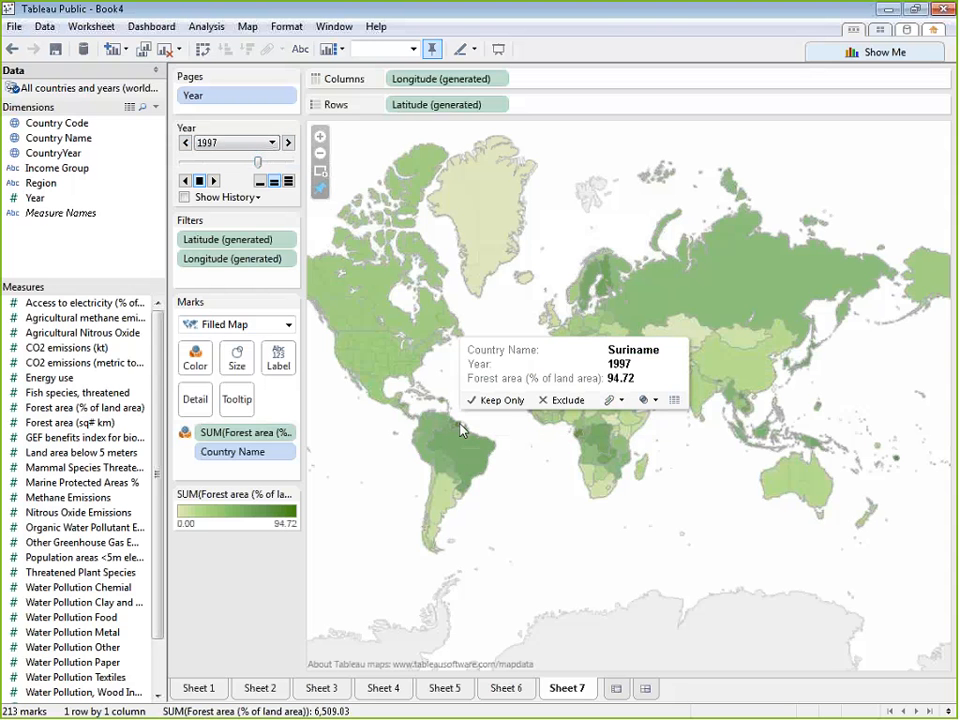
click(287, 143)
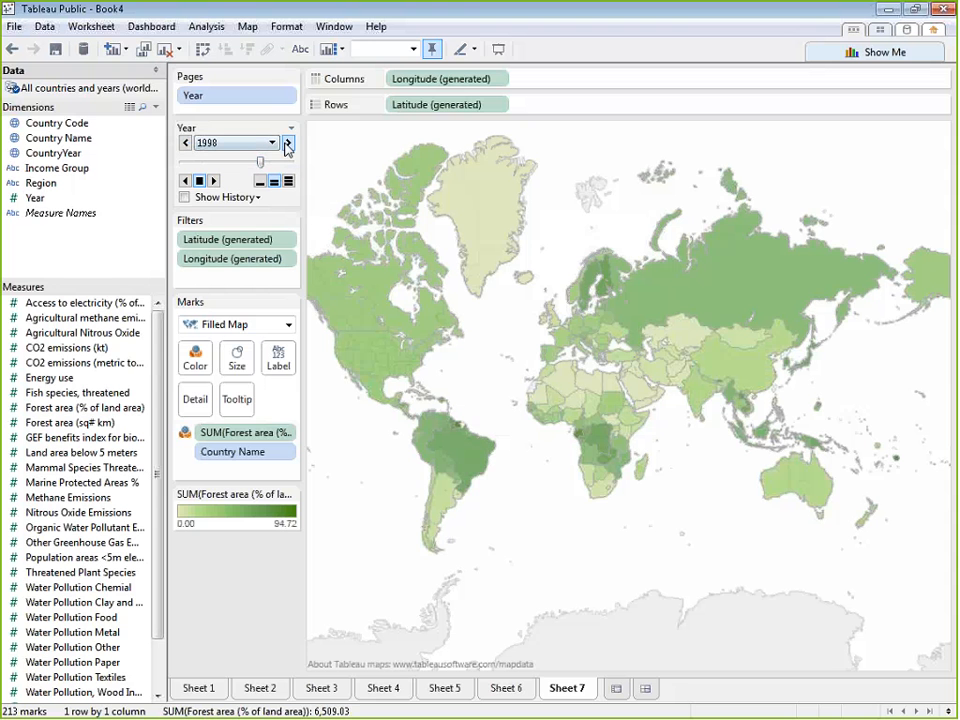
click(287, 143)
click(287, 143)
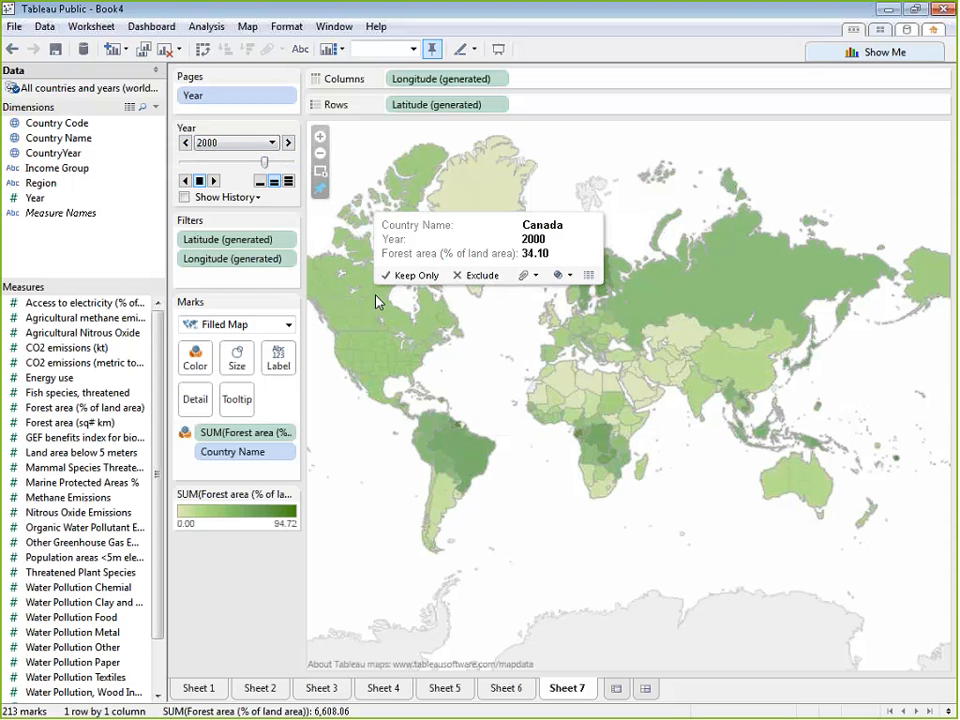
mouse_move(846, 282)
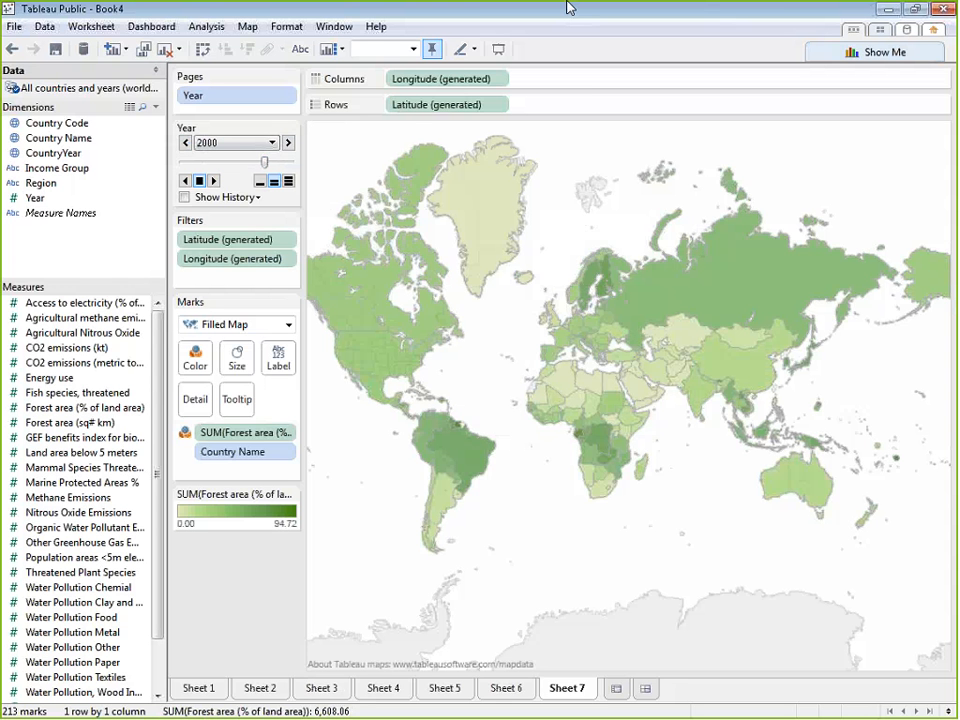
Try the forest data as a treemap, and convert the sheet to a horizontal bar chart
click(845, 55)
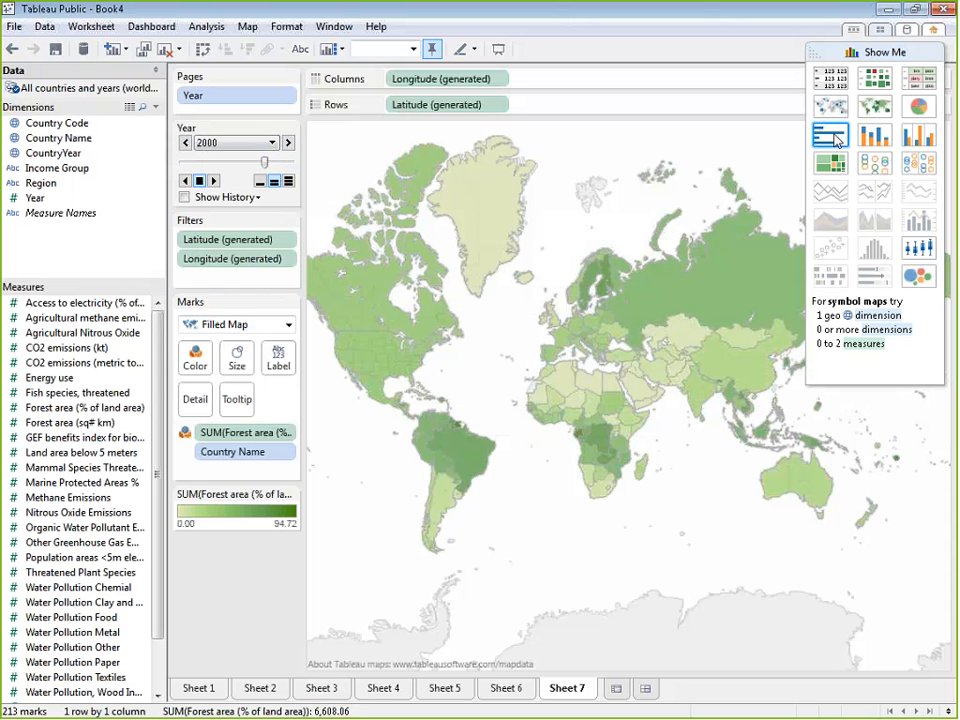
click(834, 165)
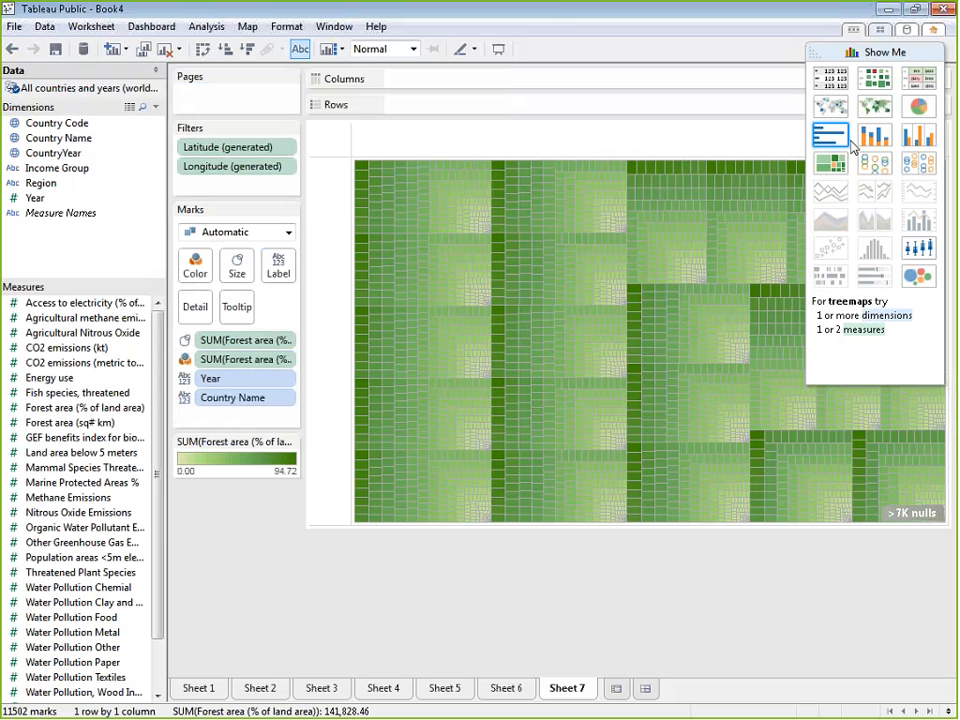
click(850, 145)
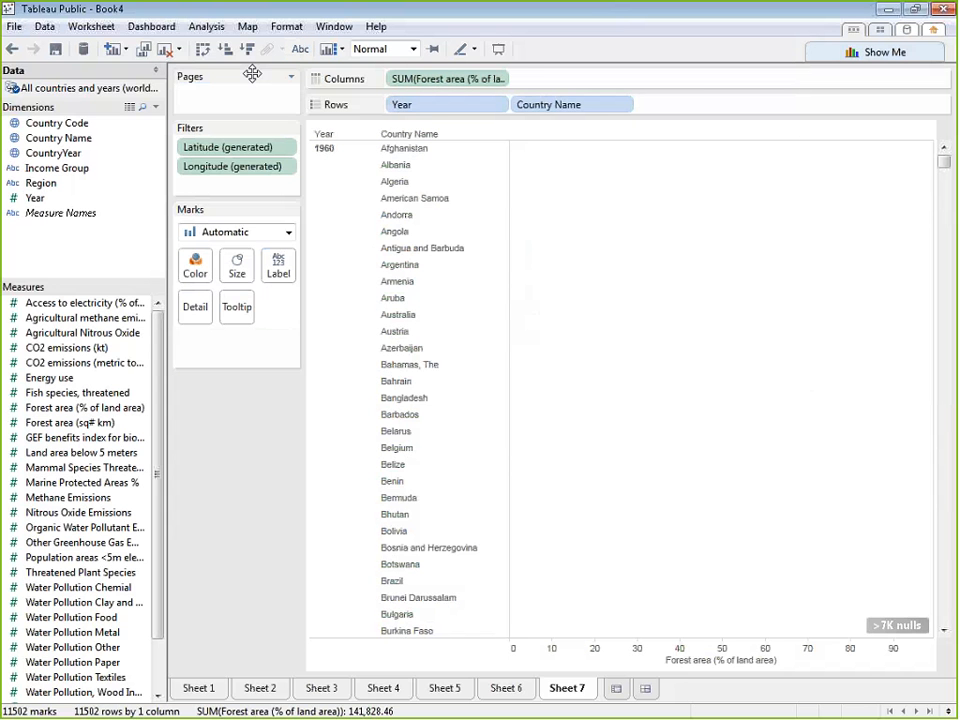
Page the bar chart by Year, set the page to 2000, and sort the countries by forest share in descending order
drag(426, 108, 246, 100)
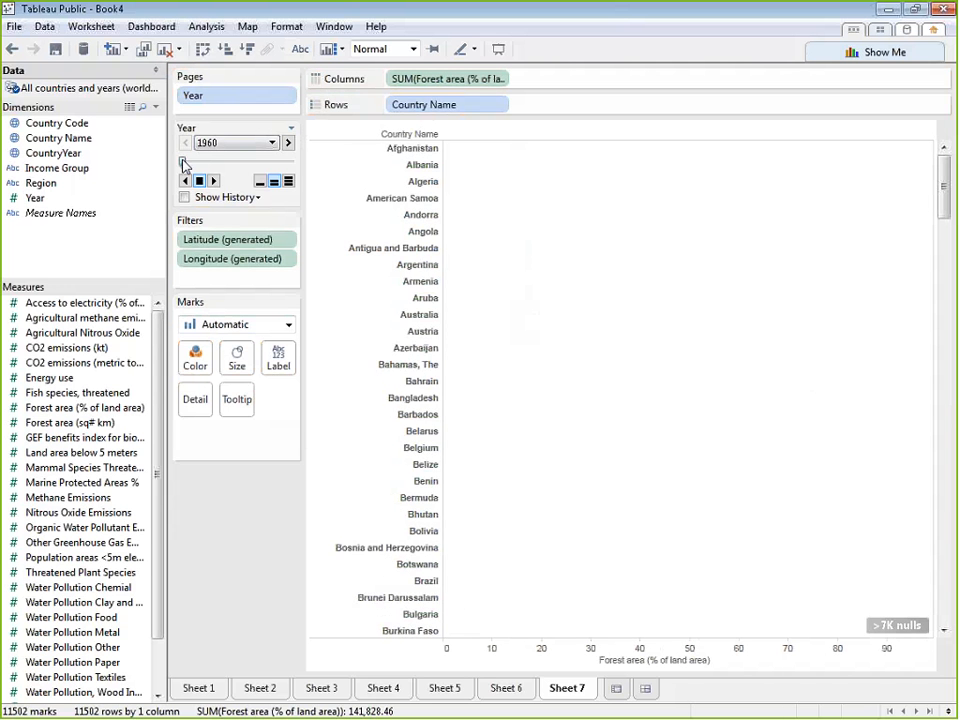
drag(184, 165, 264, 163)
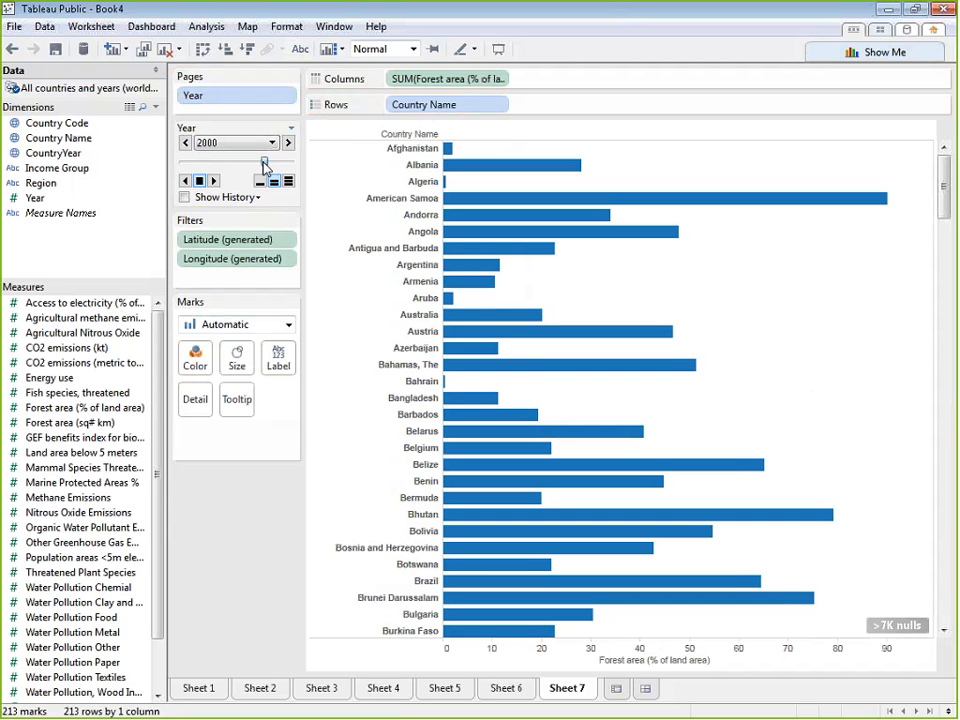
click(247, 49)
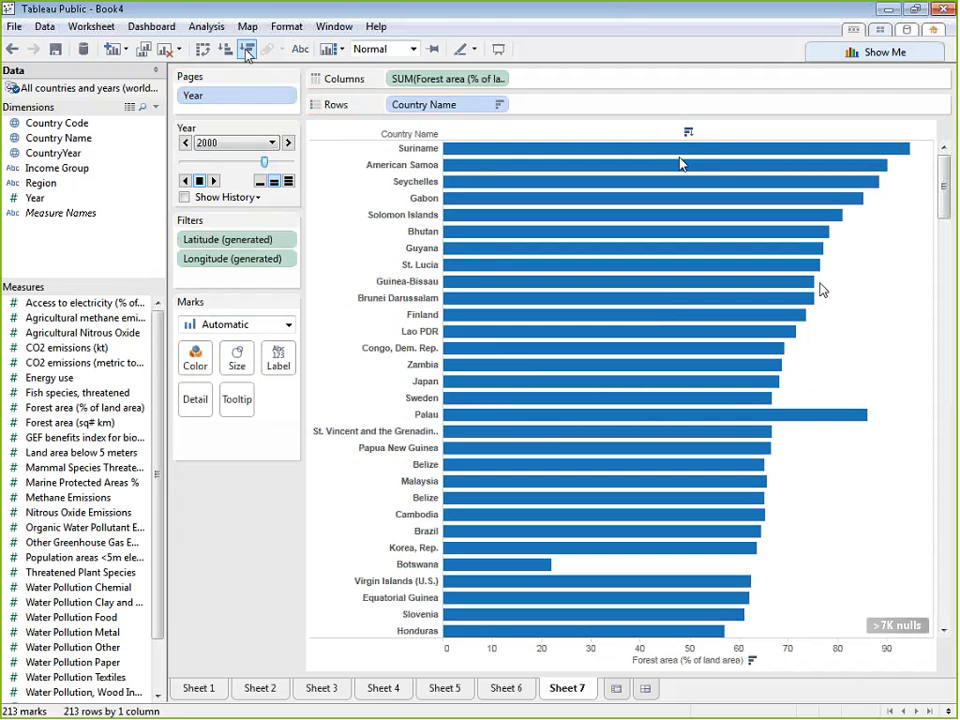
drag(943, 192, 945, 160)
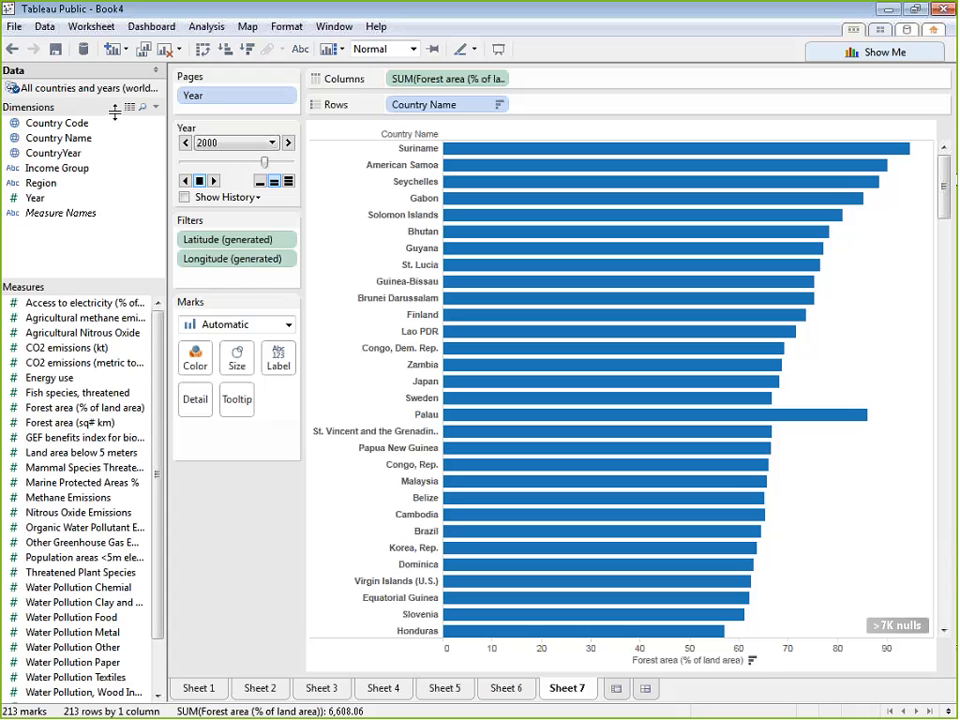
Show a quick filter for Region and switch it to a single-value list
click(45, 186)
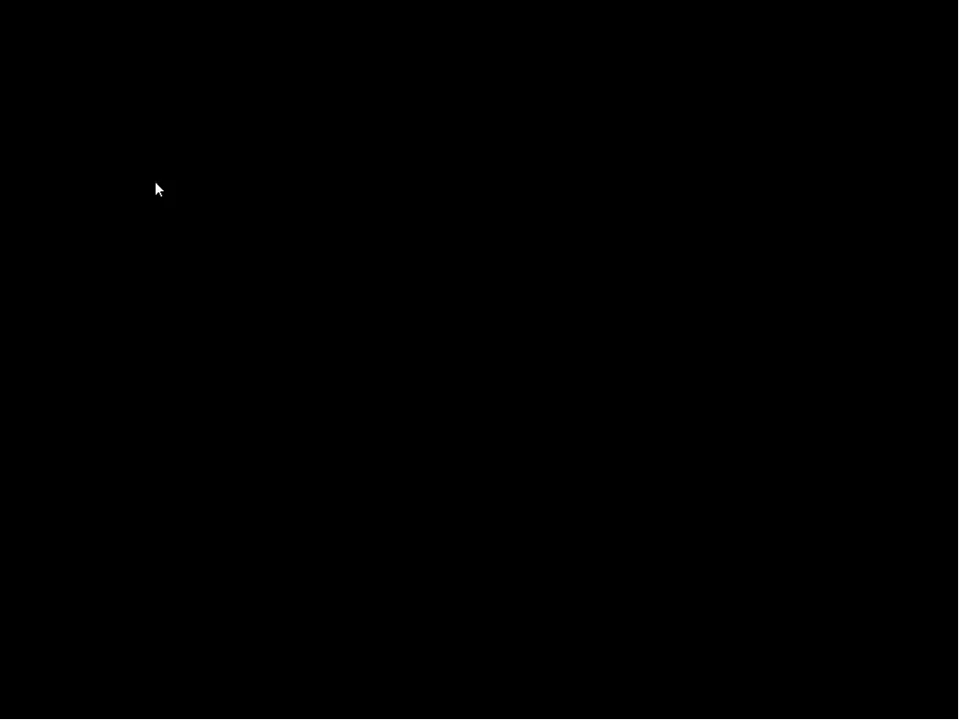
click(157, 189)
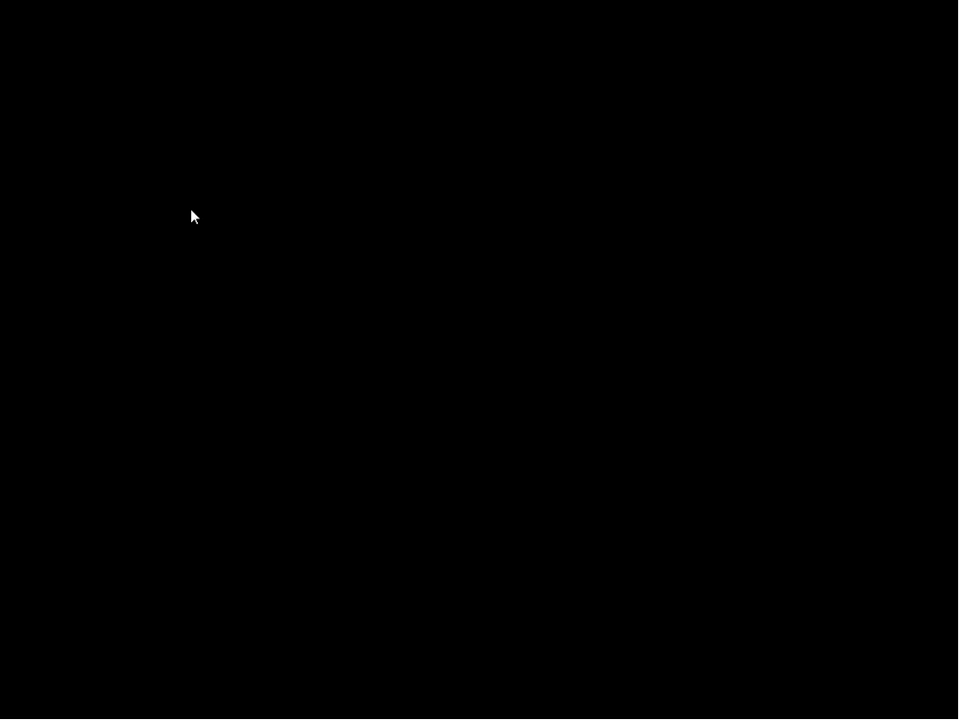
click(194, 213)
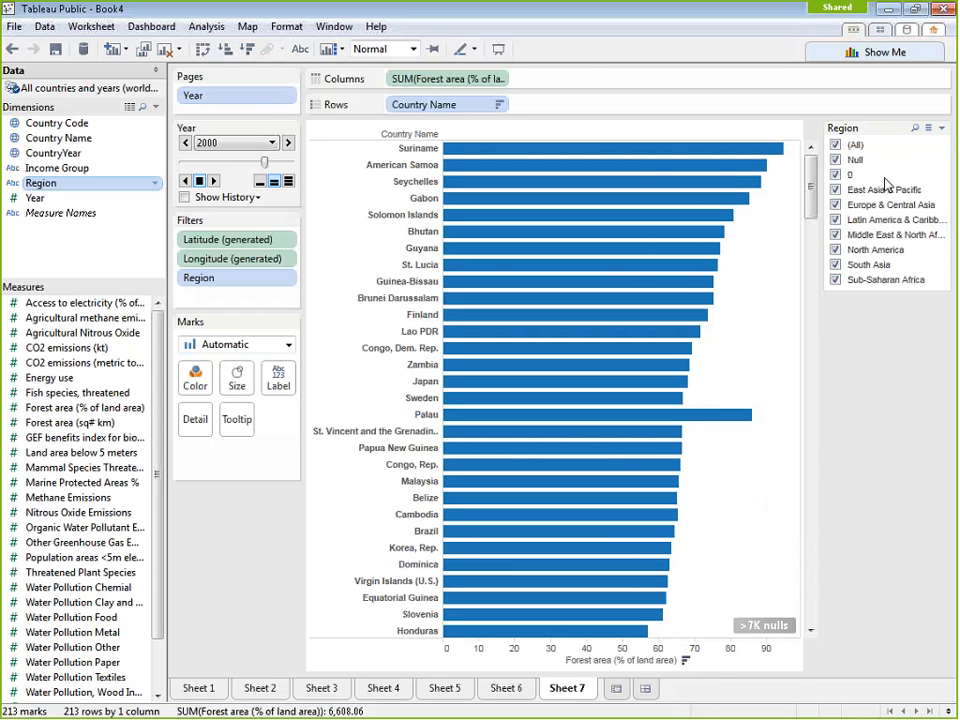
click(837, 175)
click(836, 160)
click(940, 129)
click(898, 288)
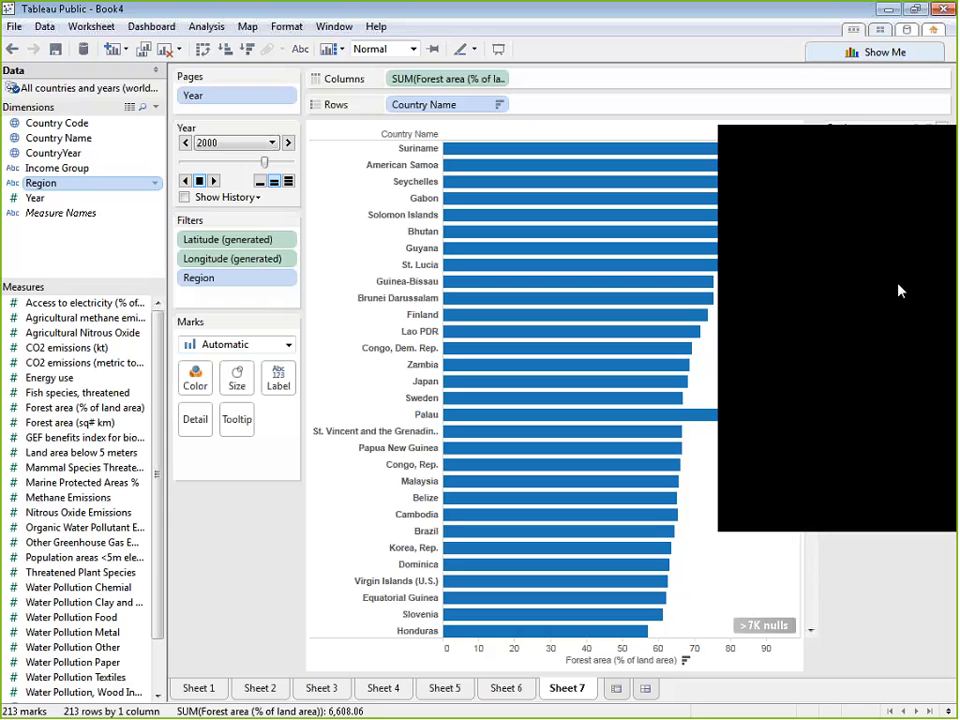
Switch the Region filter through the individual regions, finishing on Europe & Central Asia, and remove the filter from the sheet
click(862, 160)
click(837, 191)
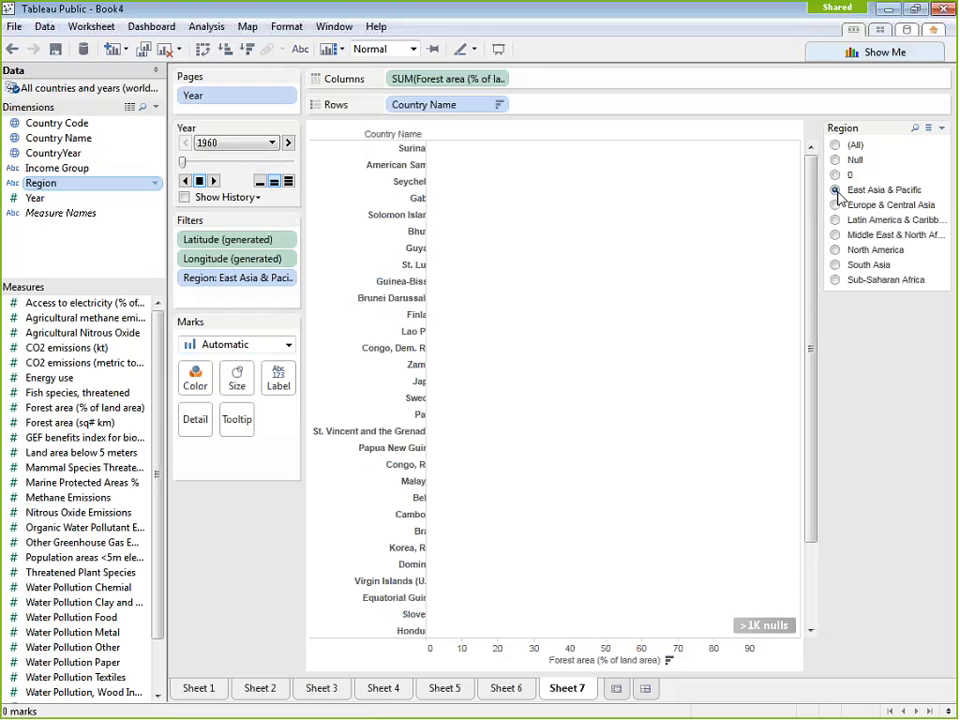
click(836, 205)
click(836, 220)
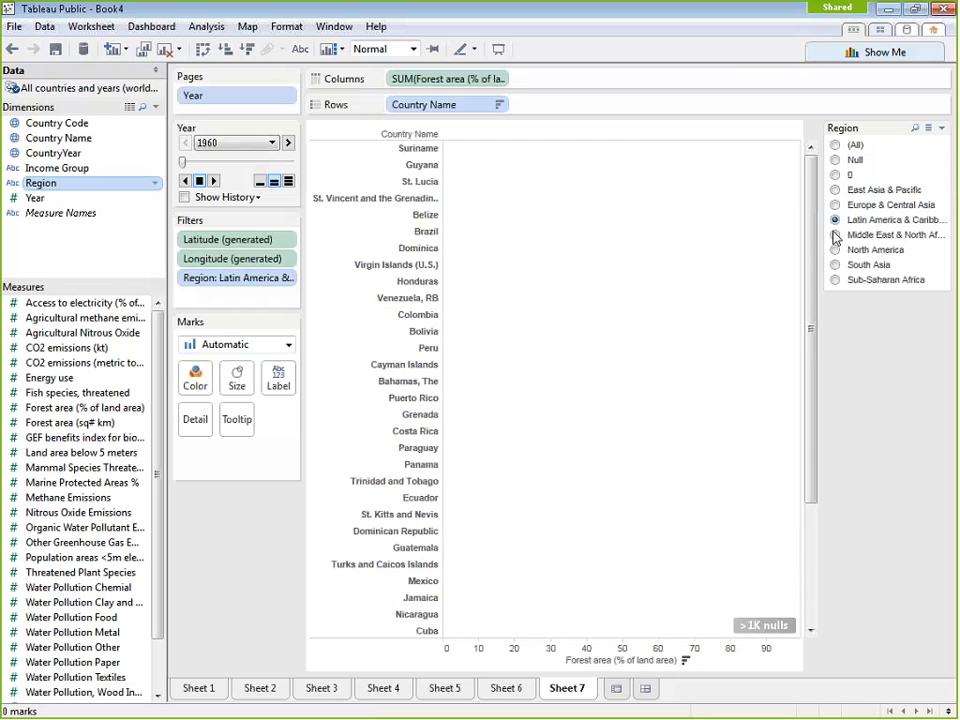
click(836, 235)
click(836, 250)
click(836, 265)
click(836, 280)
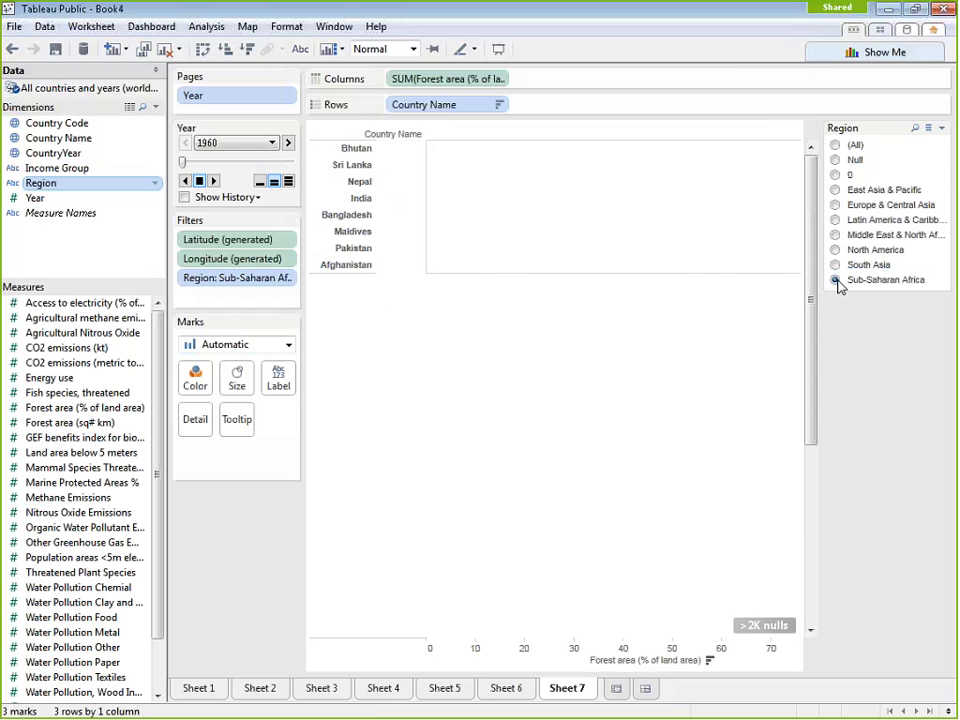
click(836, 265)
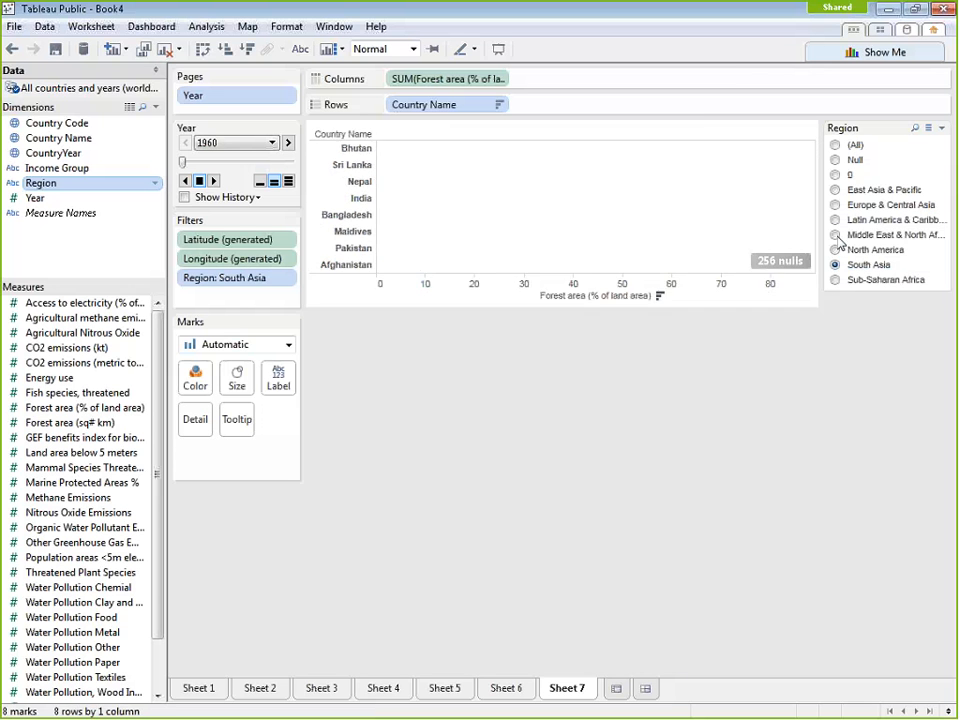
click(836, 205)
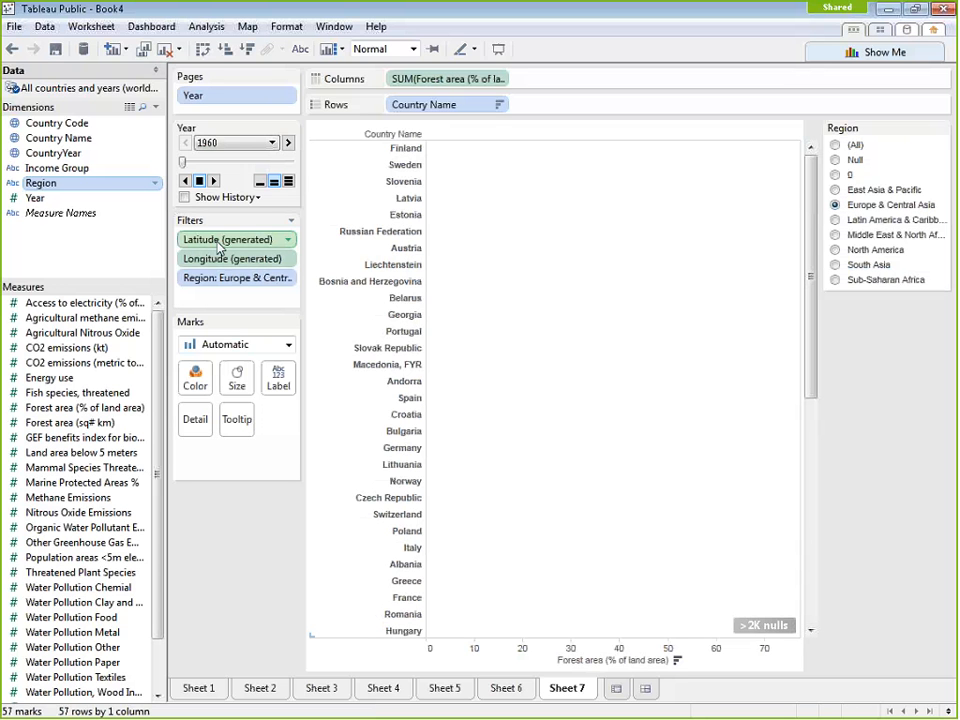
drag(237, 277, 242, 484)
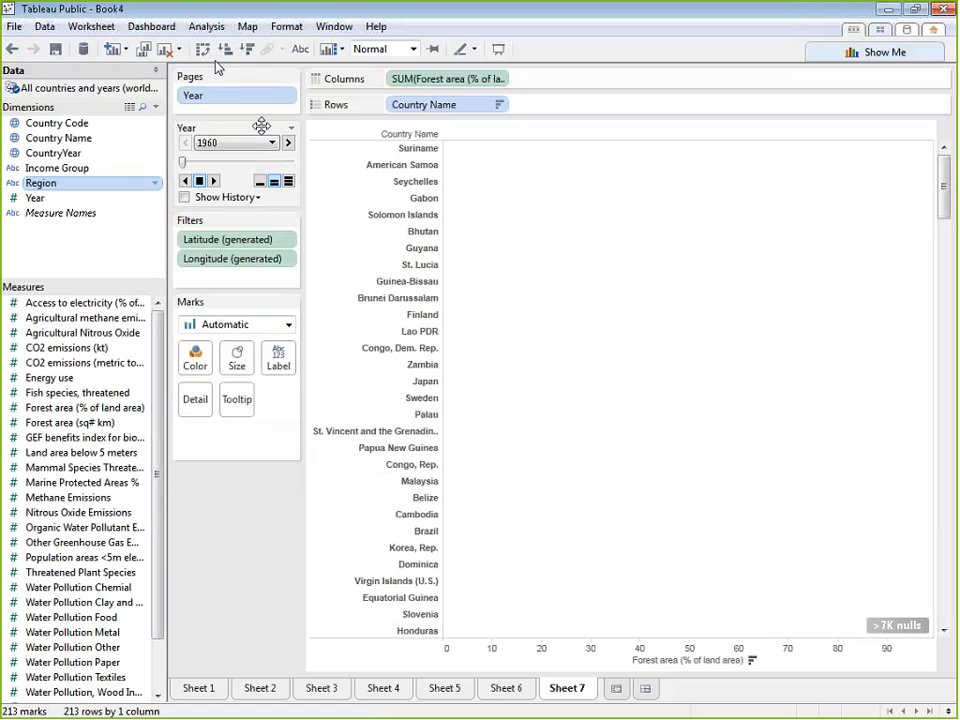
Play the bar chart through its year pages, jump to 2003, and advance year by year to 2007
click(212, 182)
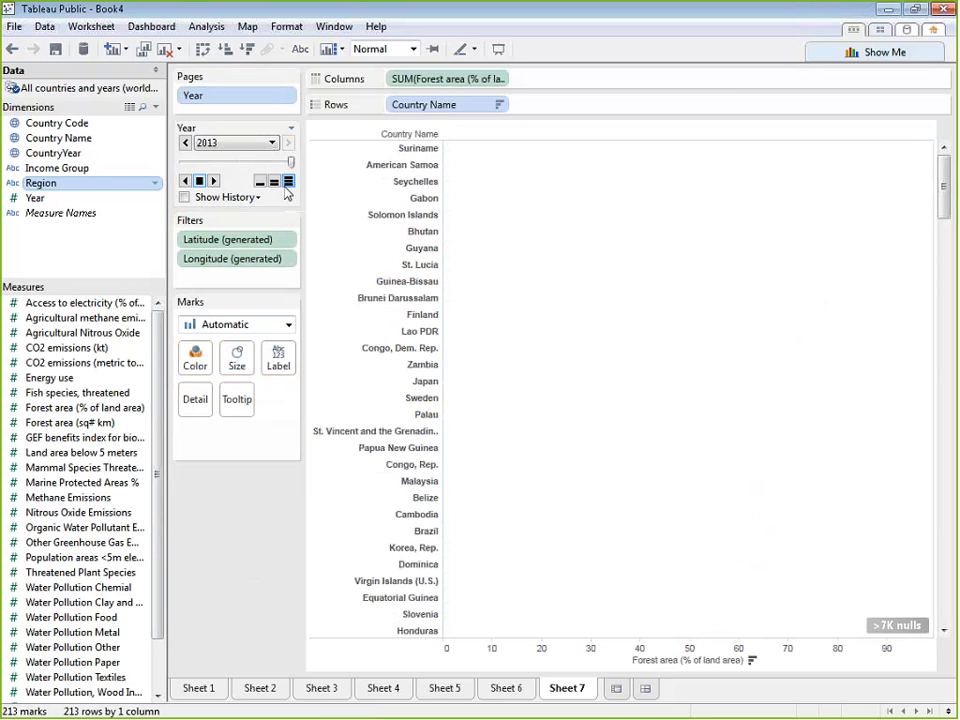
drag(290, 161, 269, 162)
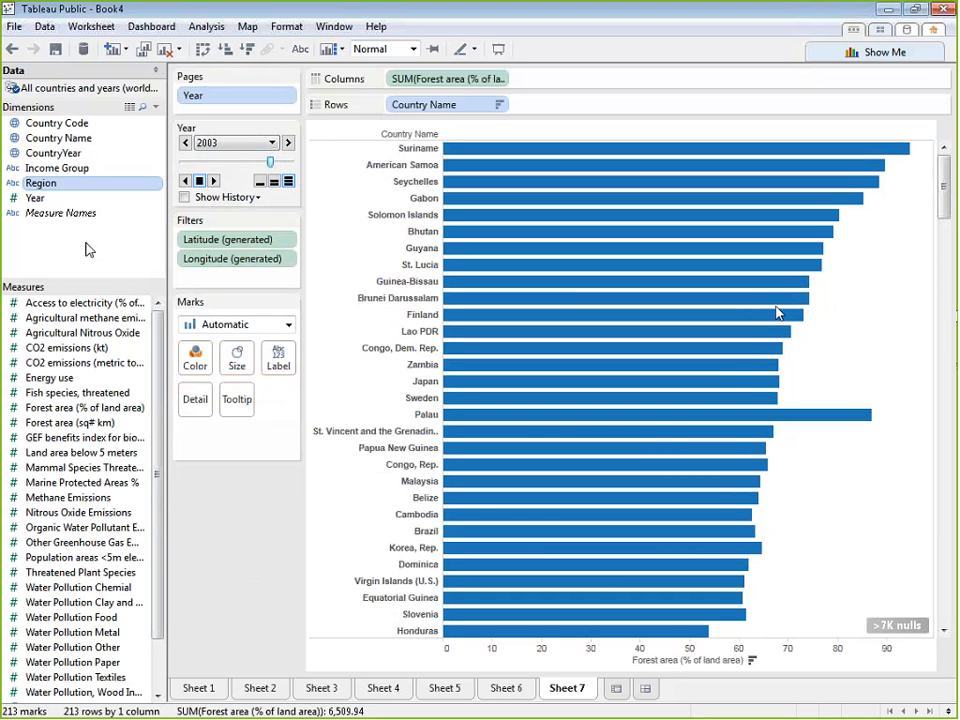
click(285, 143)
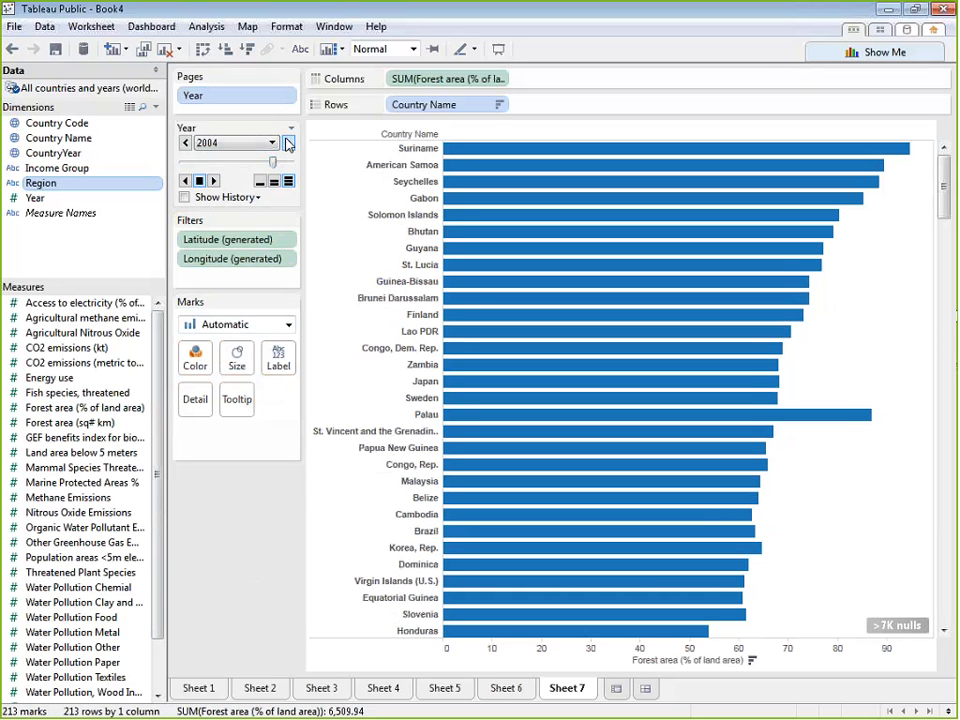
click(287, 143)
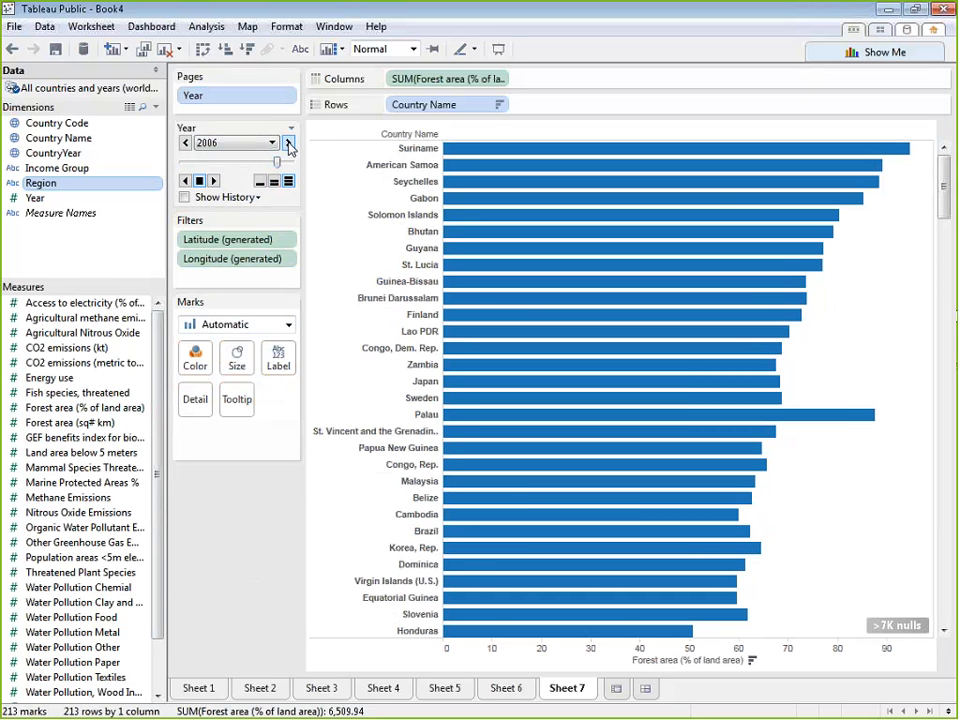
click(287, 143)
click(287, 141)
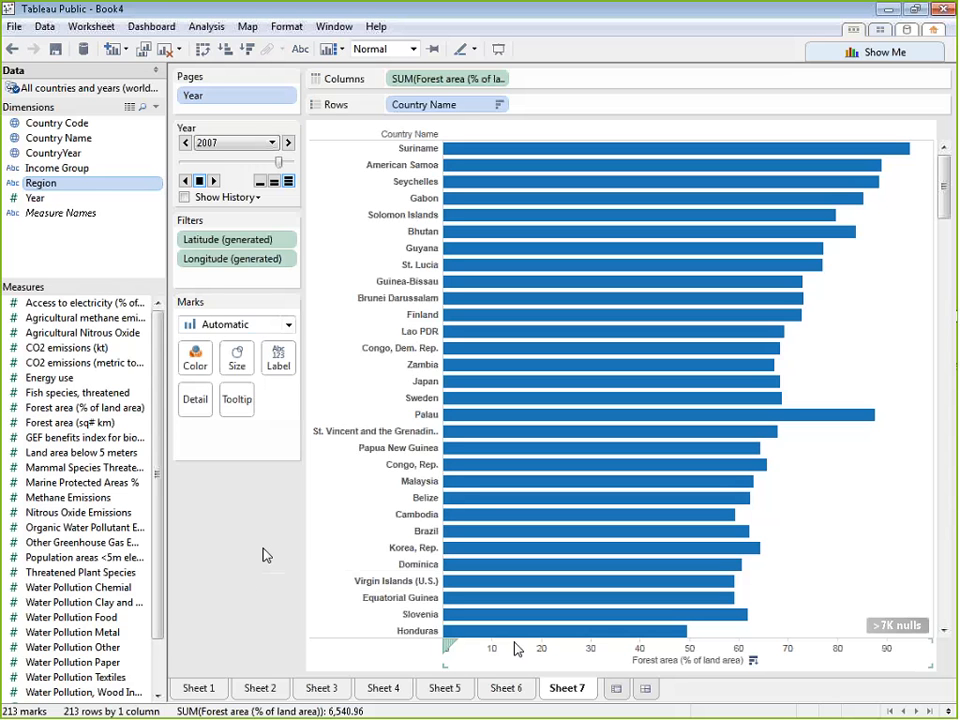
Create a new dashboard, change its size setting to Exactly, and set the height to 700
click(140, 28)
click(127, 47)
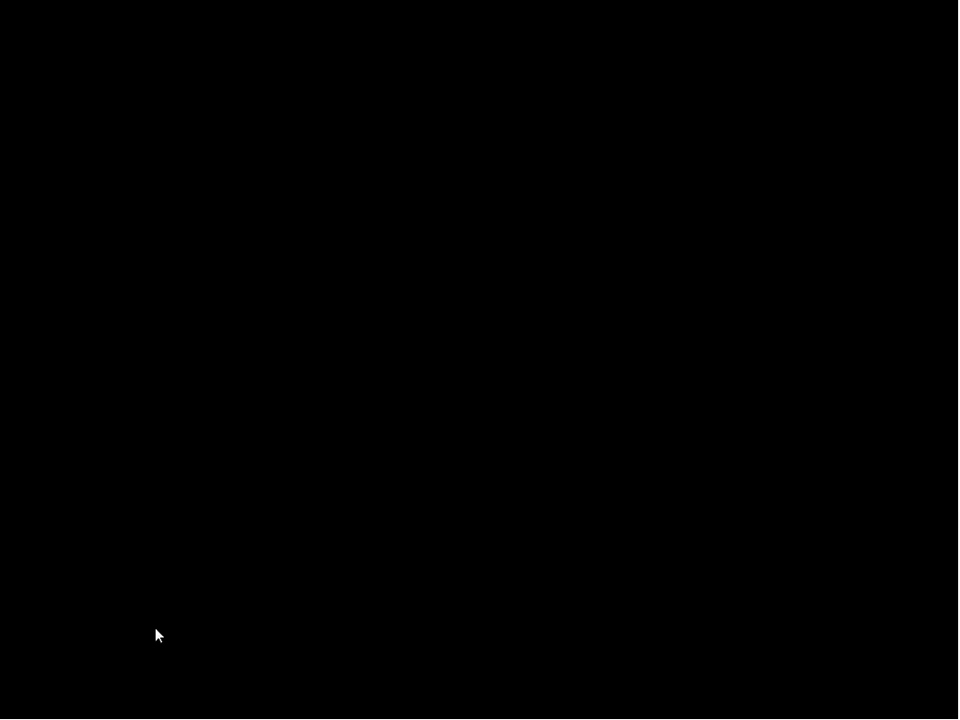
click(152, 636)
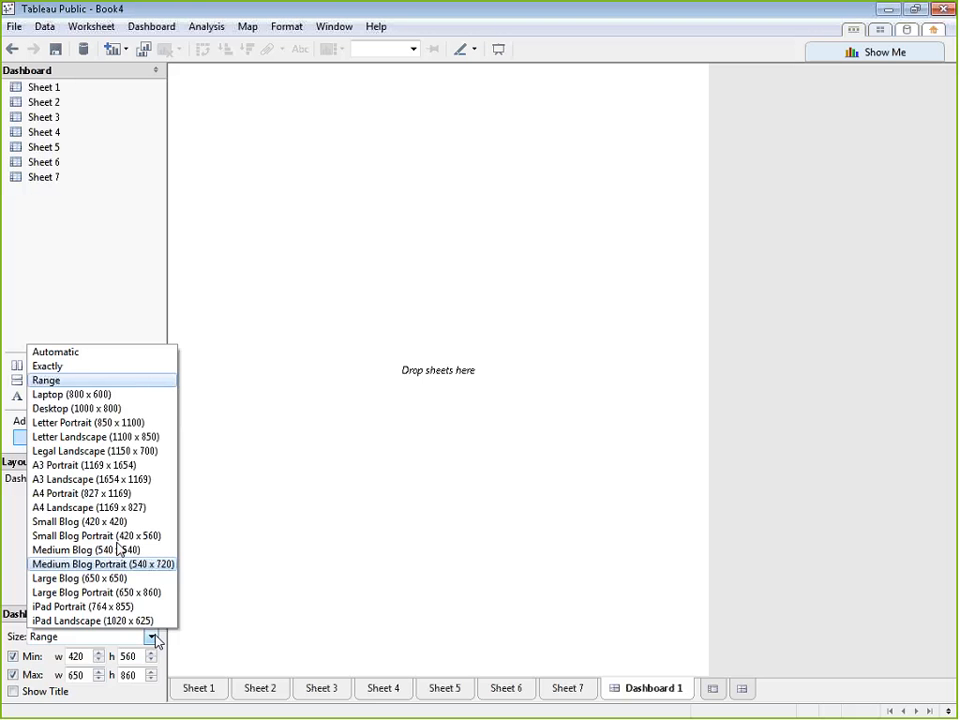
click(96, 367)
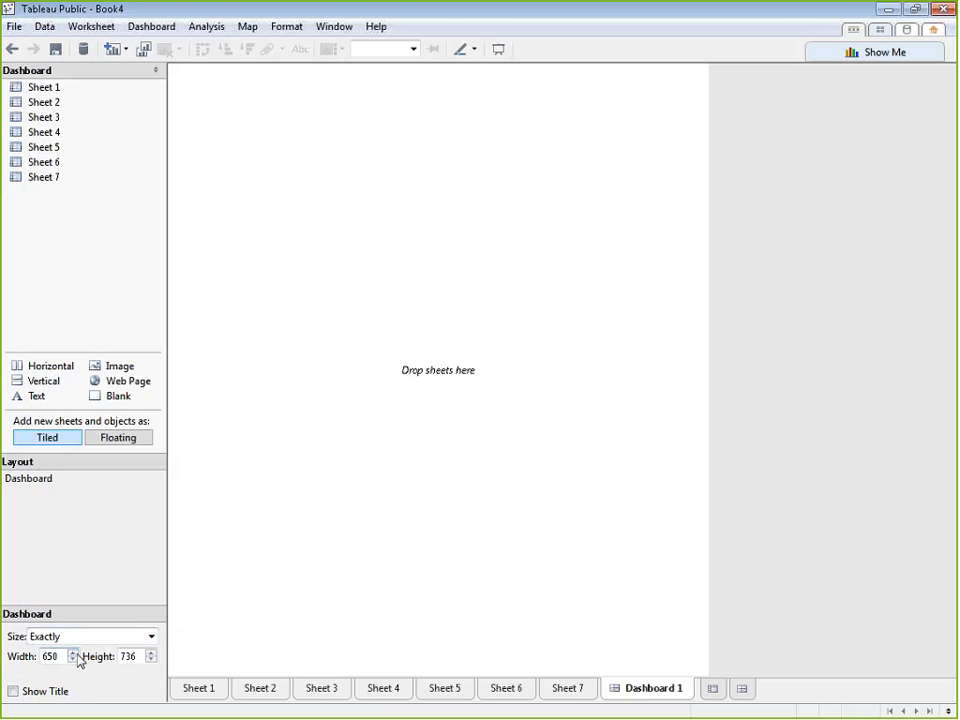
click(144, 656)
click(137, 653)
key(BackSpace)
key(BackSpace)
text(00)
key(Return)
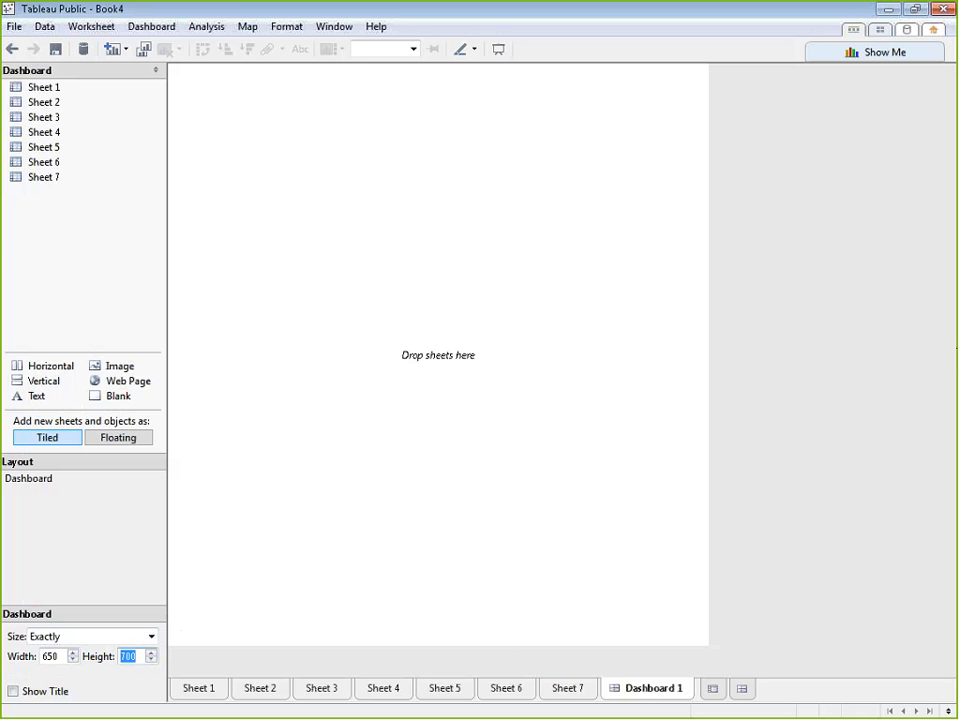
Add Sheet 6 to the dashboard, with Sheet 4 above it and the Sheet 5 map beside Sheet 4
drag(77, 171, 440, 131)
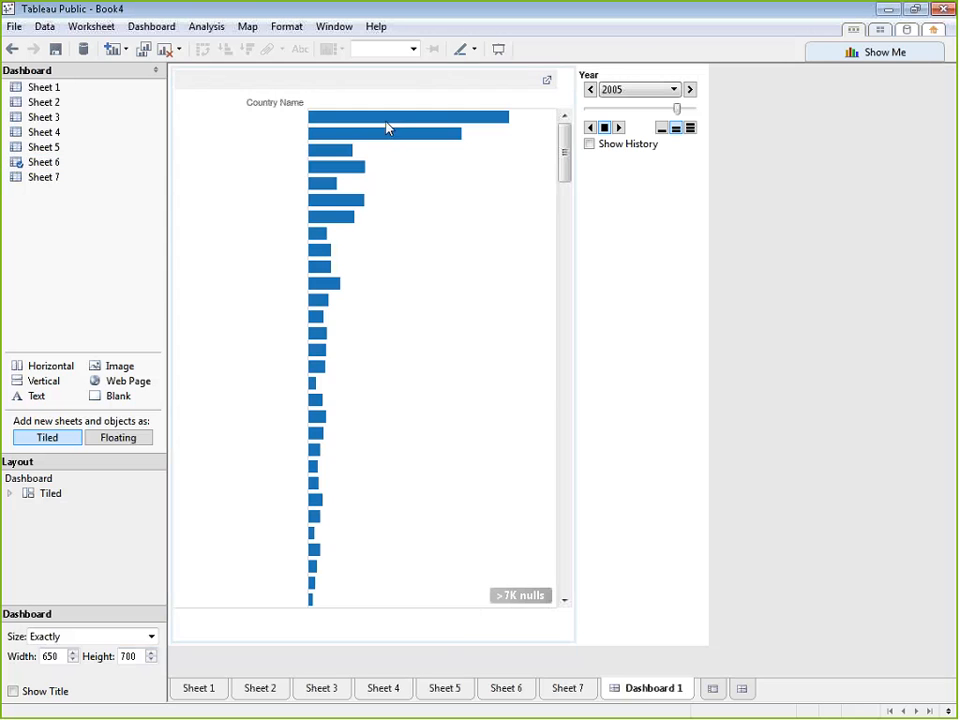
double_click(47, 132)
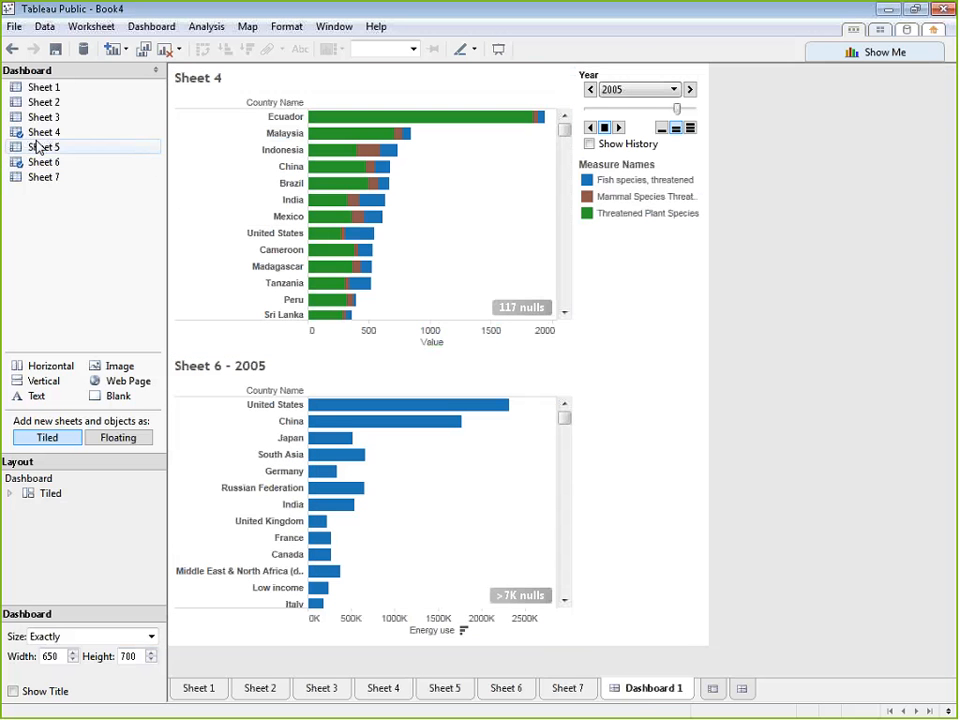
drag(58, 148, 500, 275)
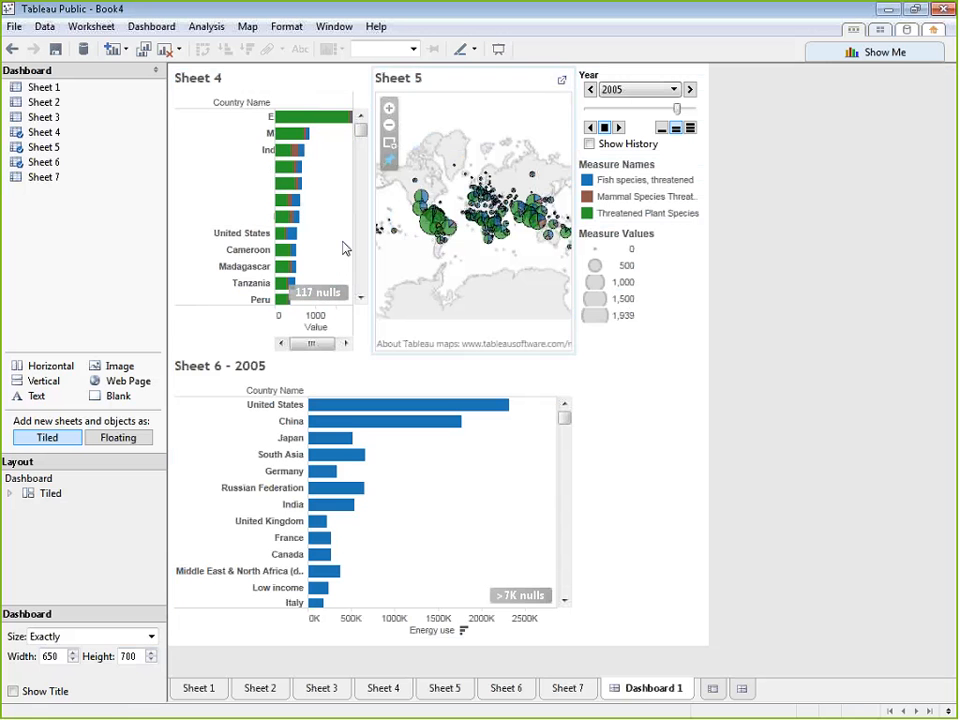
Remove Sheet 4 from the dashboard and place Sheet 7 beside Sheet 6
click(310, 84)
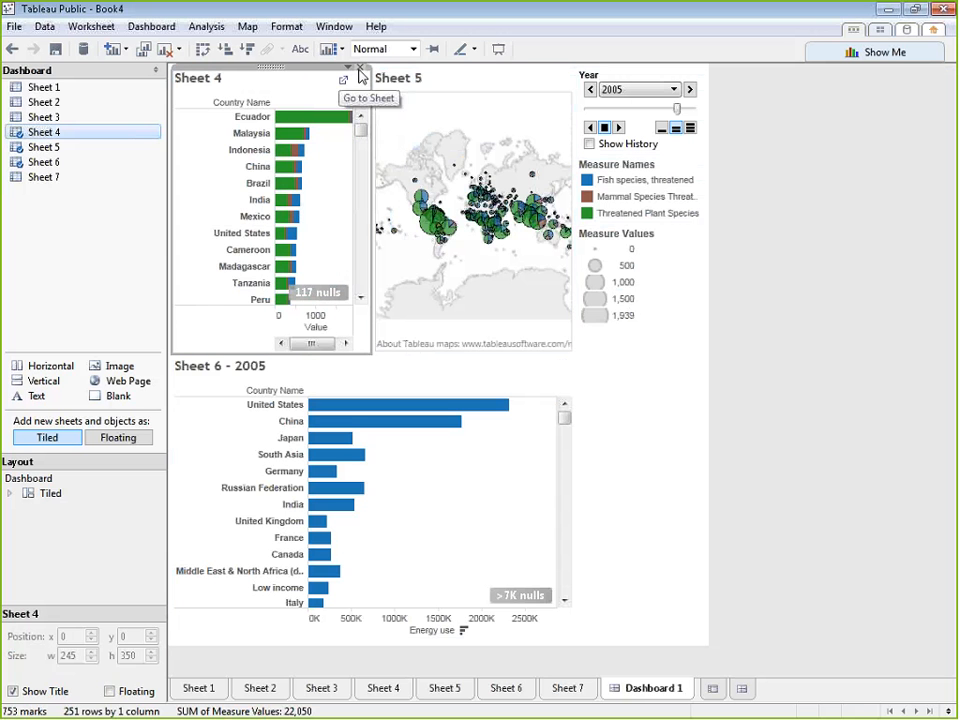
click(356, 80)
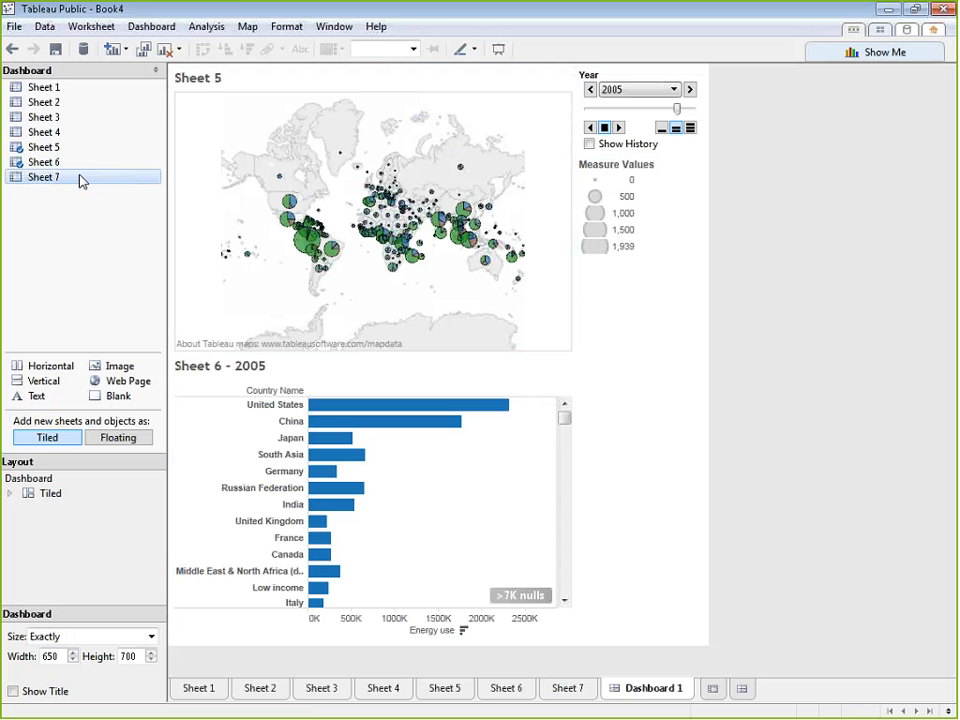
drag(55, 181, 520, 478)
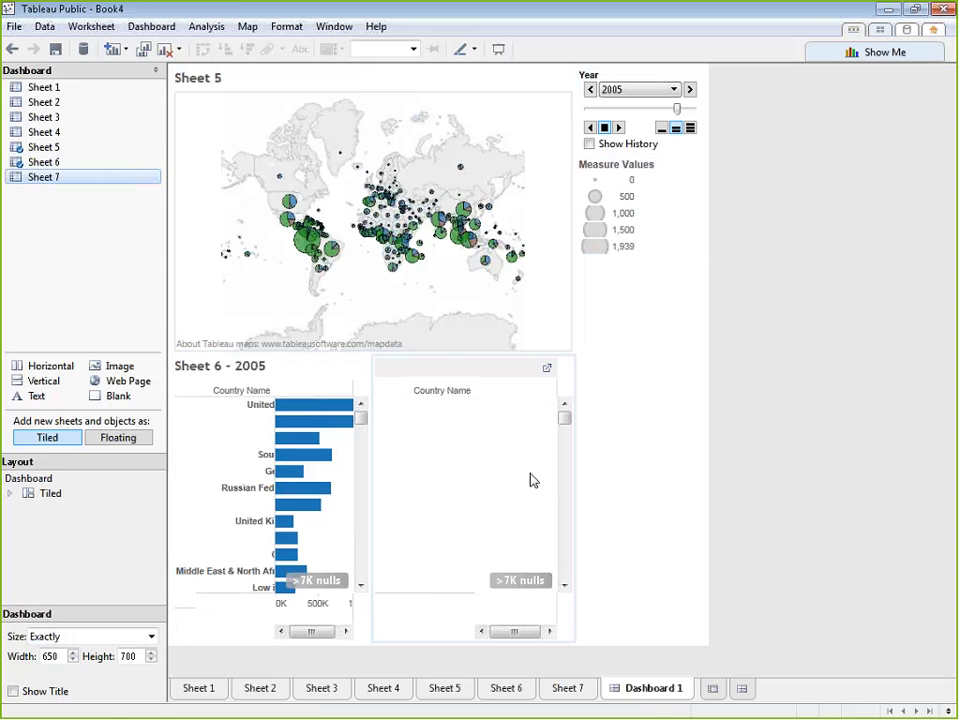
click(317, 369)
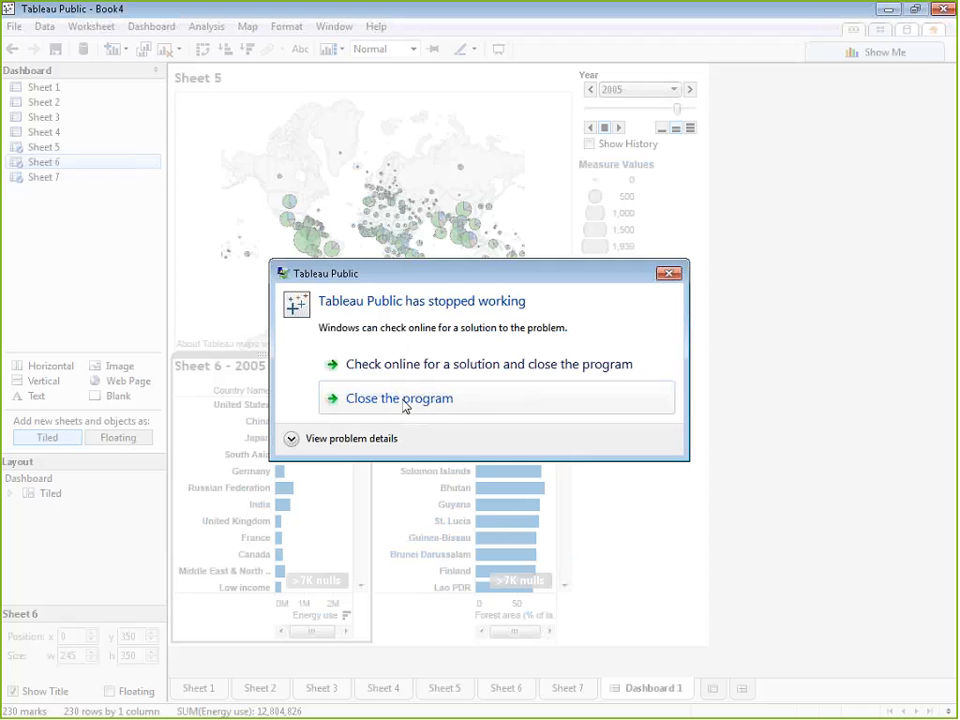
Close the crashed Tableau Public and maximize the kexp workbook window in Tableau
click(405, 399)
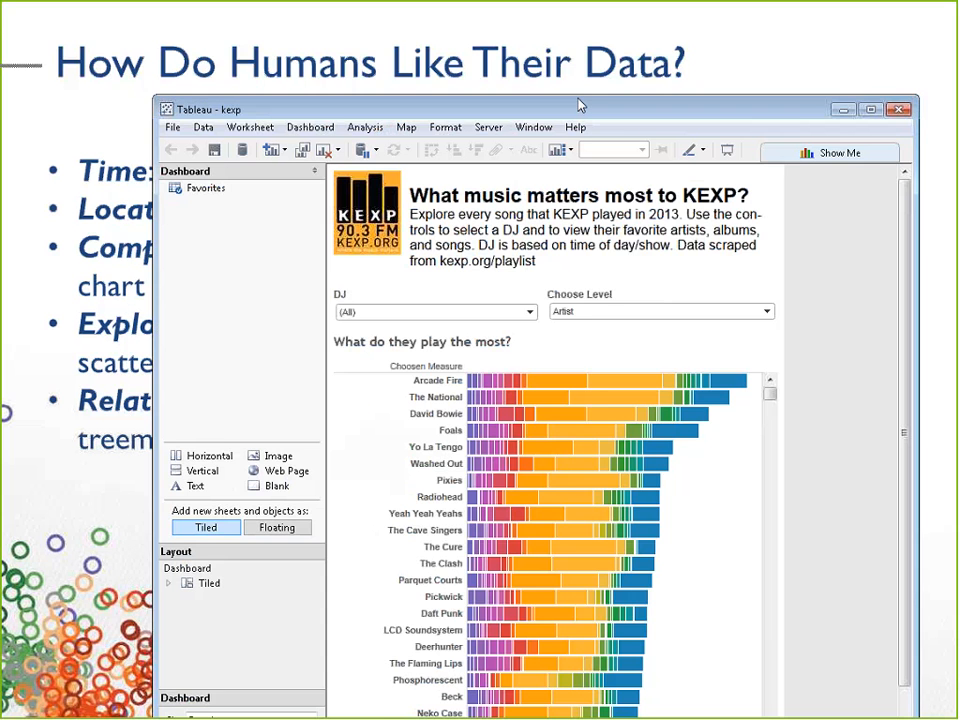
drag(579, 99, 558, 3)
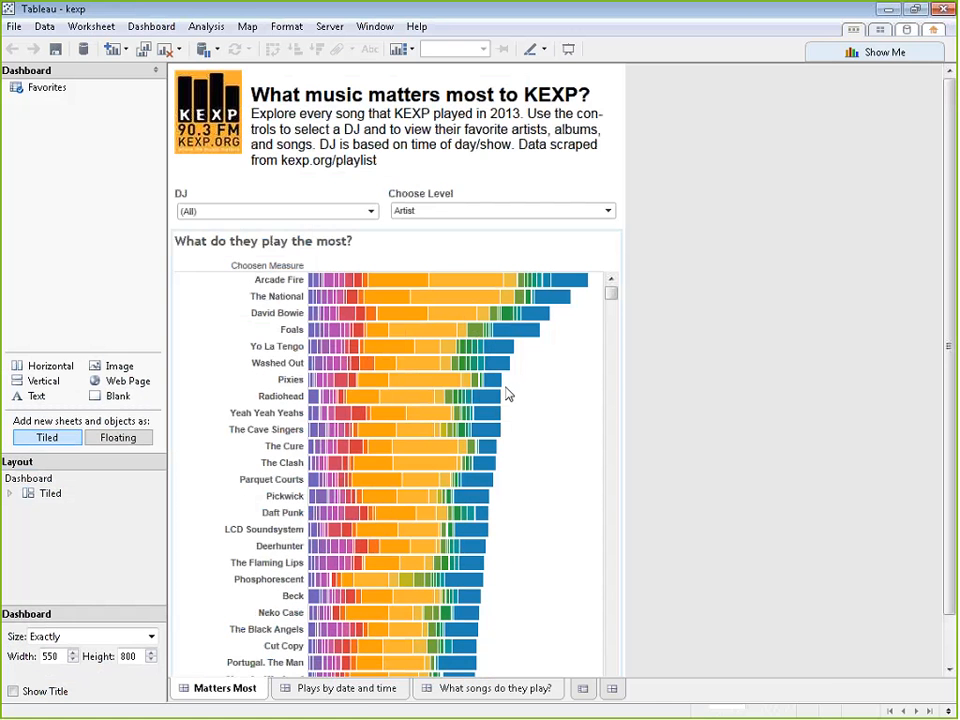
Open the Plays by date and time dashboard and look over its line chart and weekly schedule table
click(380, 694)
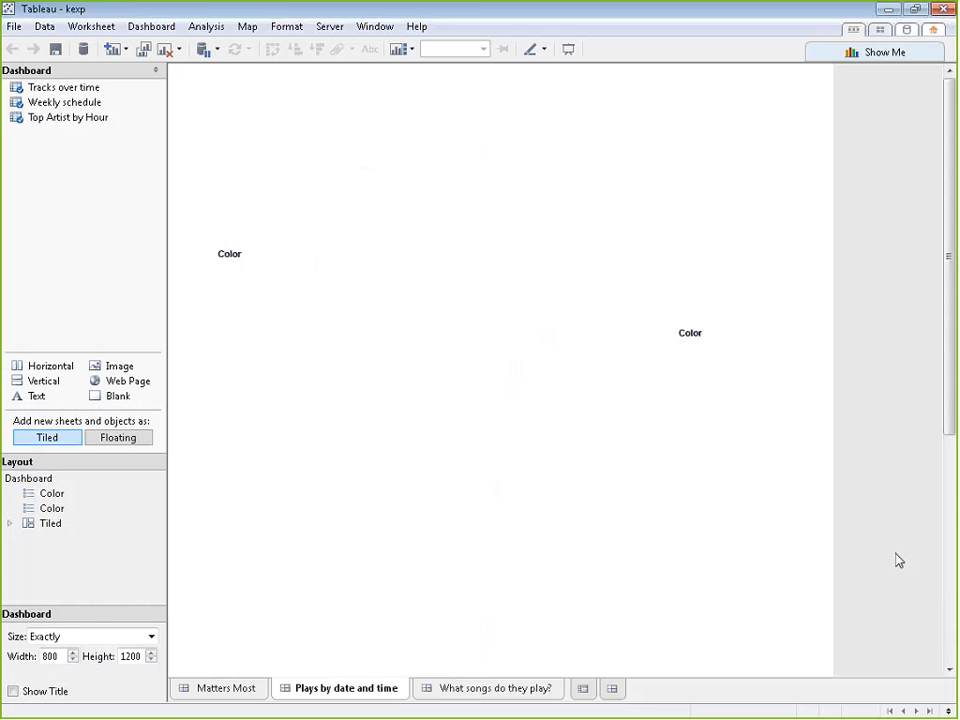
scroll(909, 560, down, 2)
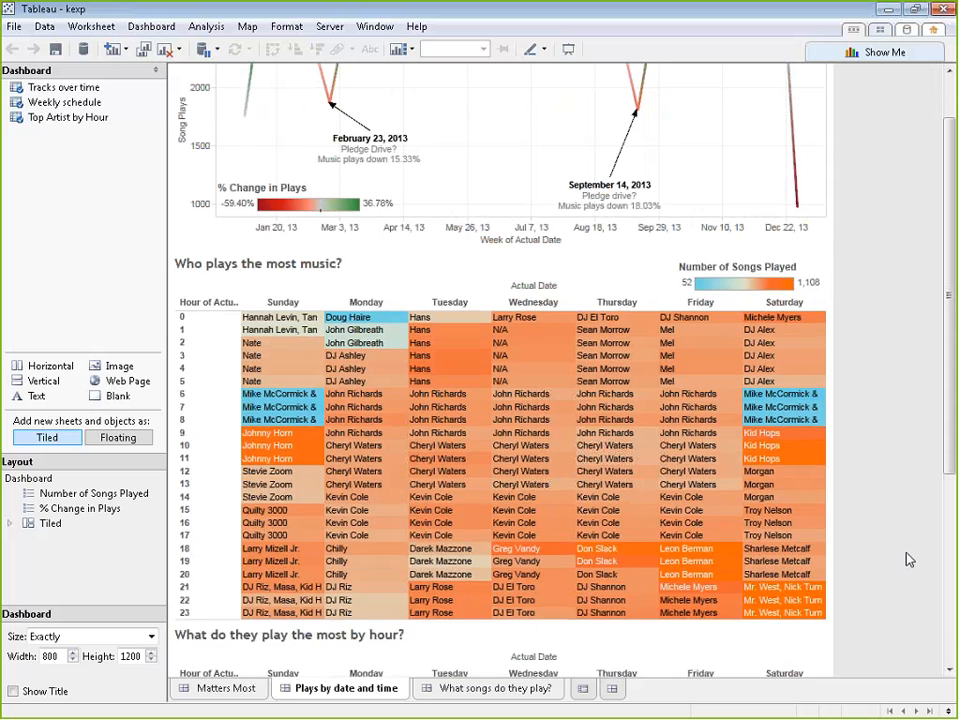
scroll(909, 560, up, 3)
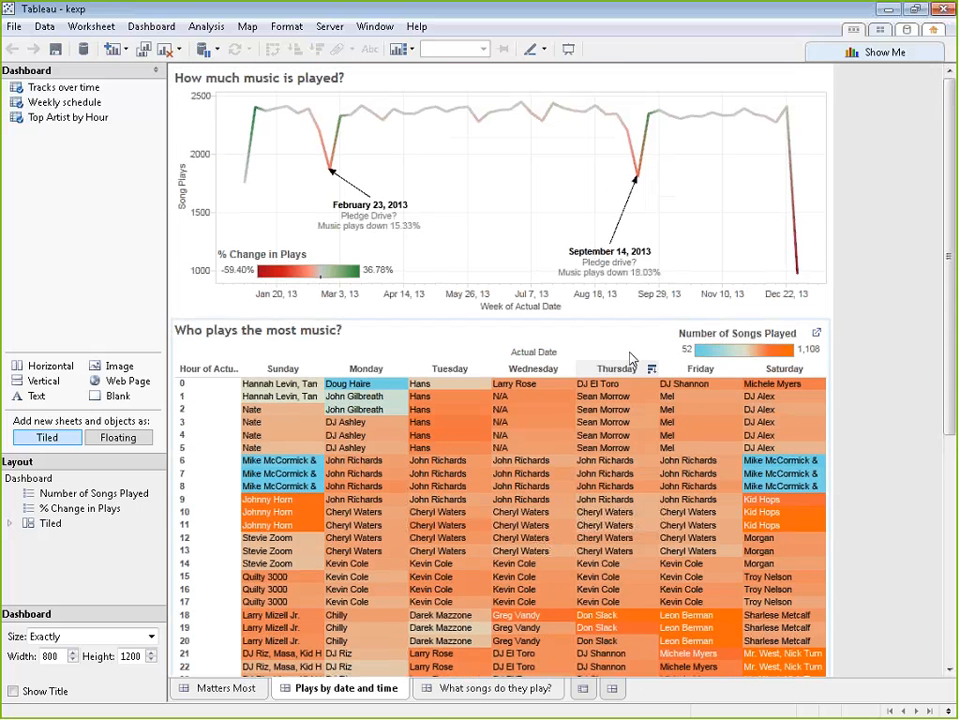
Enlarge the How much music is played? chart to a height of 377, and shrink it back close to its earlier height
click(690, 326)
click(695, 111)
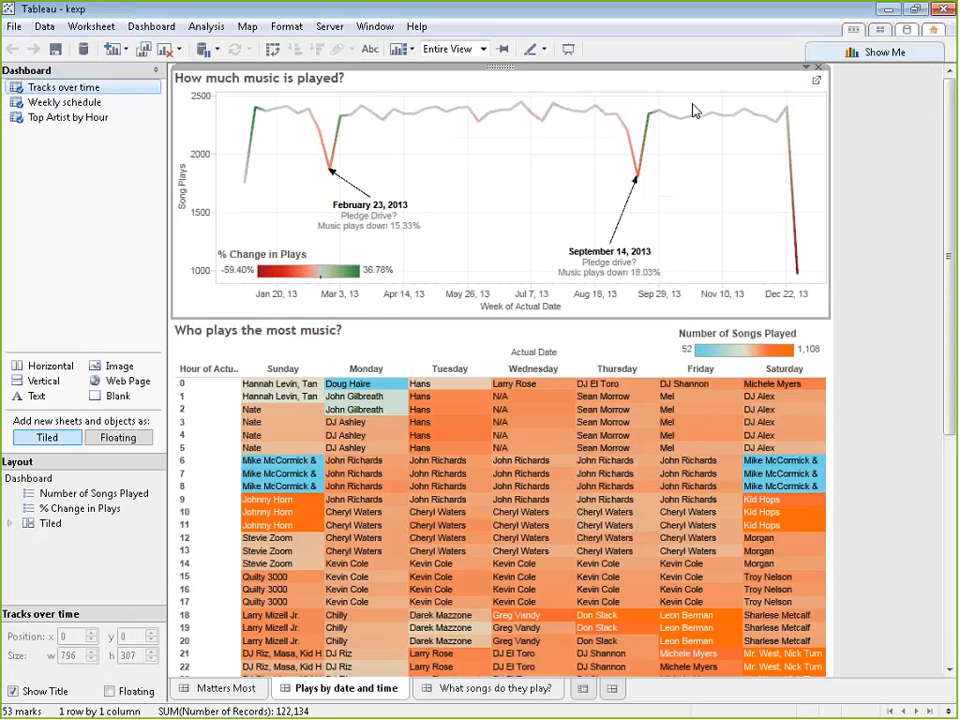
drag(490, 62, 686, 424)
drag(664, 67, 308, 109)
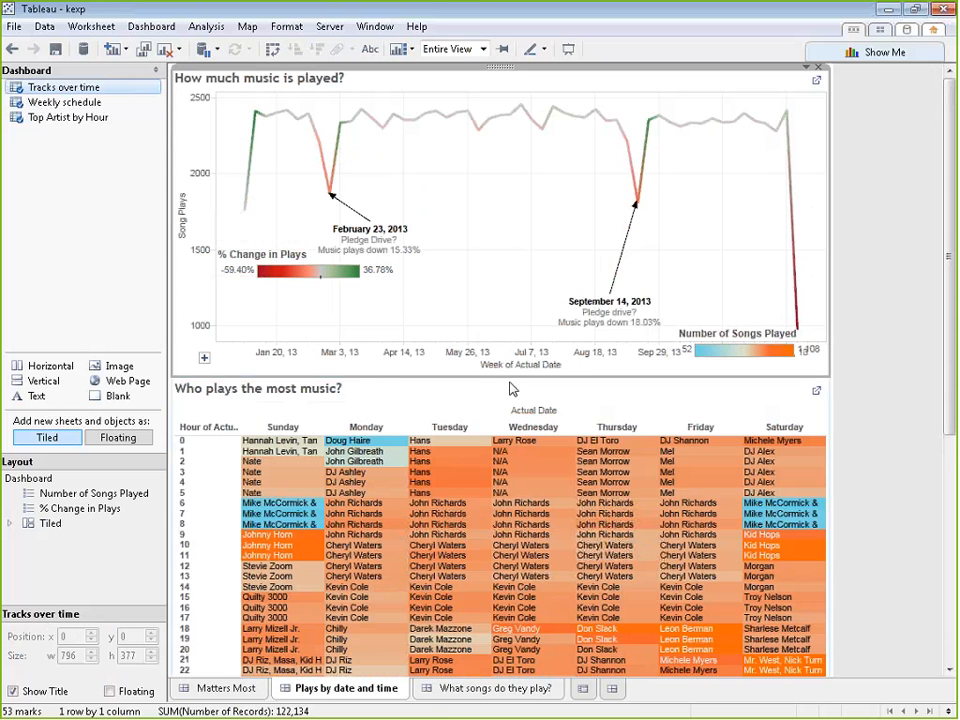
mouse_move(522, 314)
mouse_down()
mouse_move(523, 371)
mouse_move(534, 325)
mouse_up()
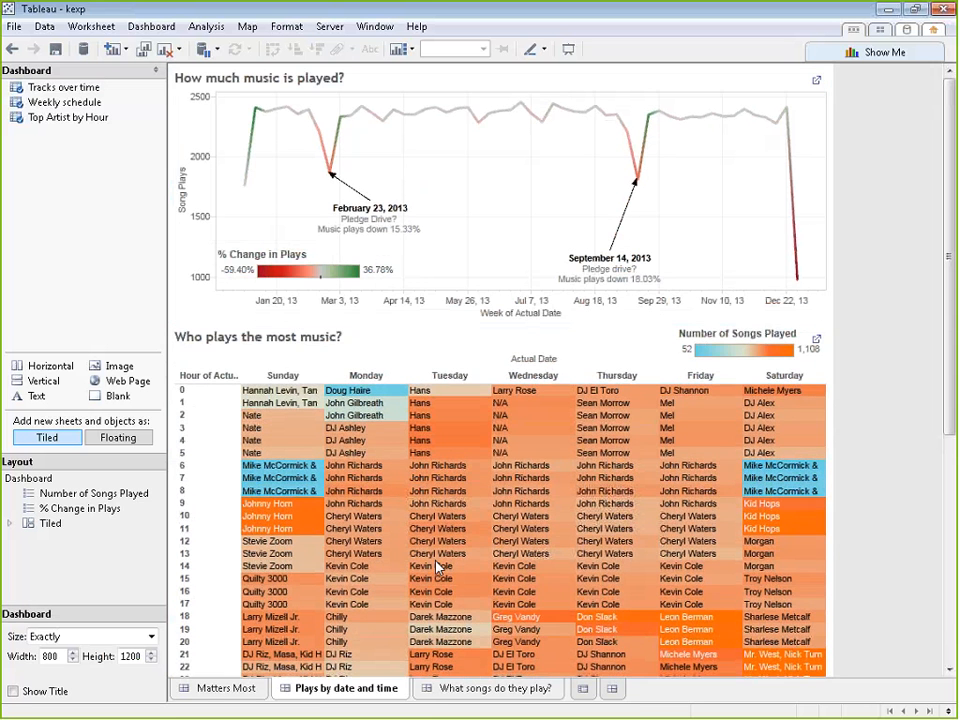
View the What songs do they play? dashboard and return to Matters Most
click(453, 695)
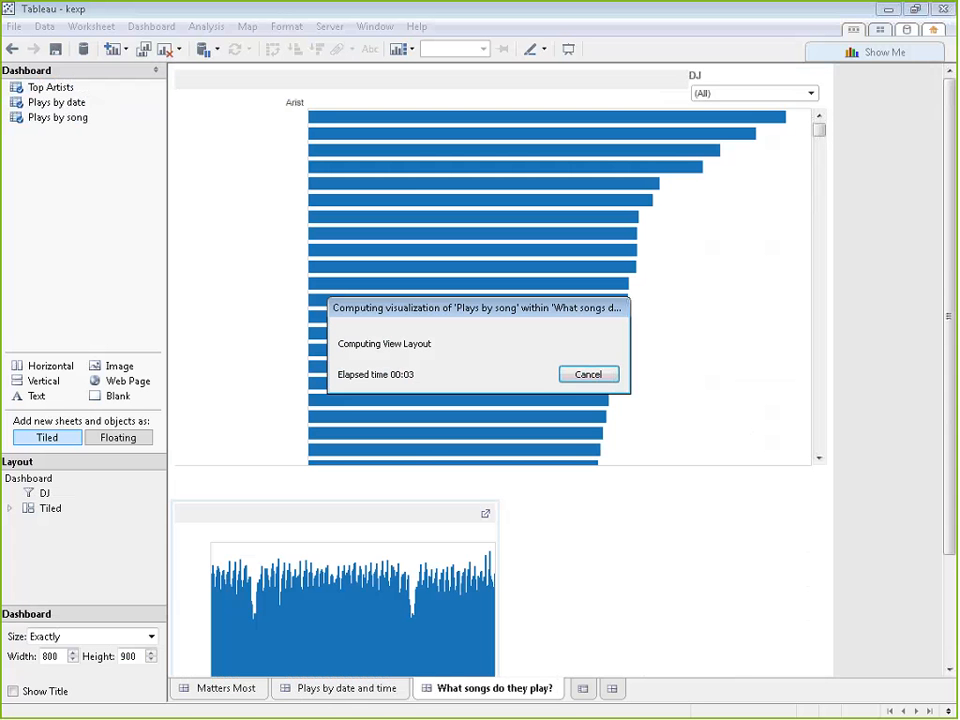
click(242, 689)
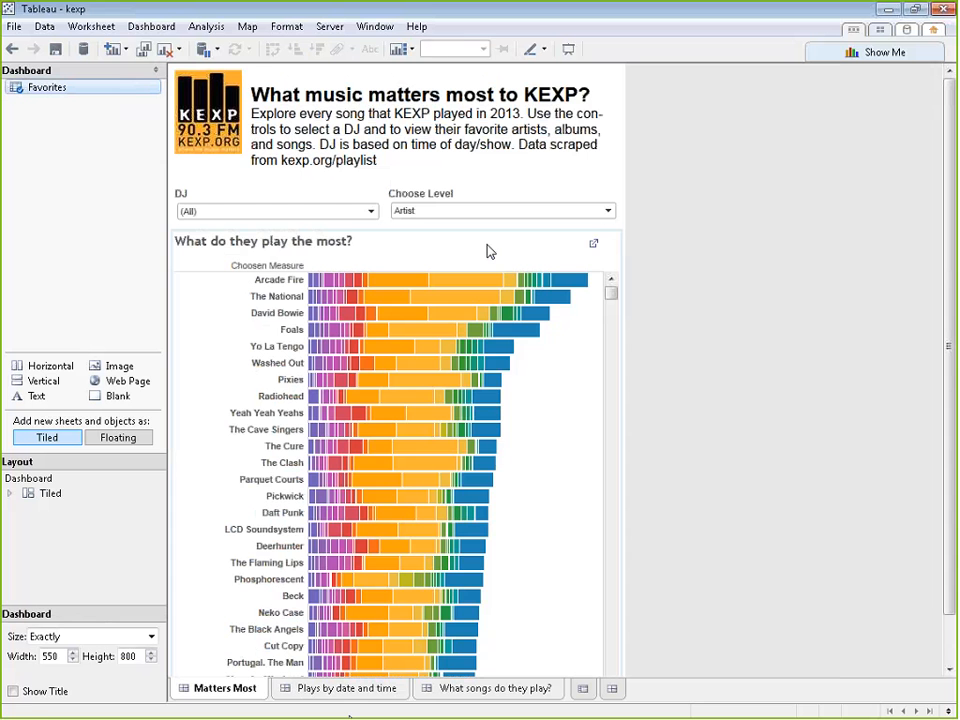
Examine the quick filter options available for the What do they play the most? chart without changing them
click(604, 240)
click(603, 231)
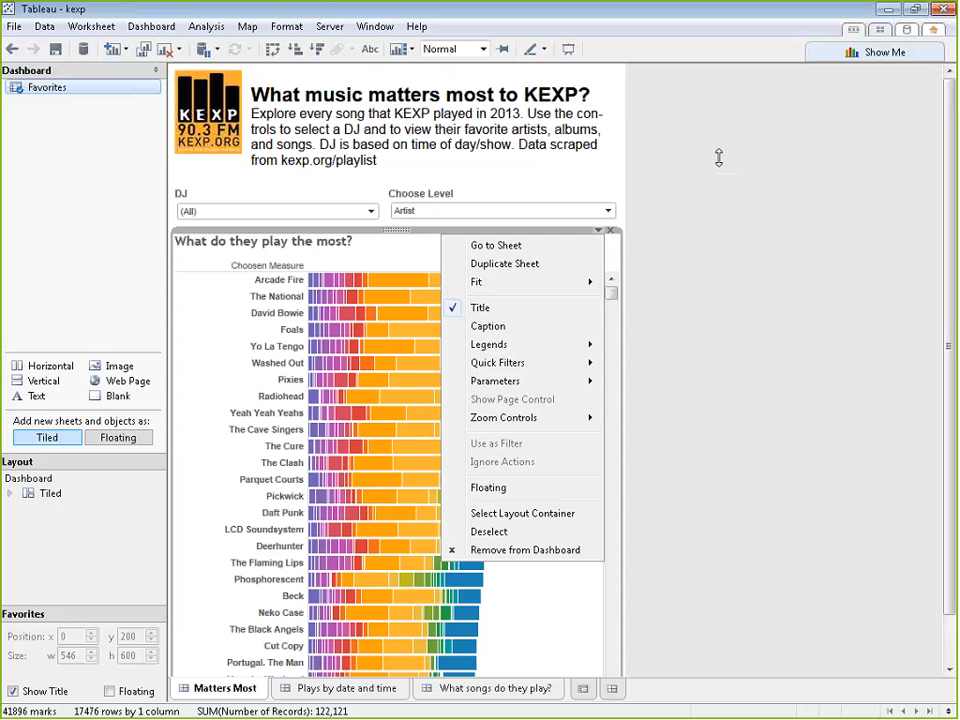
click(718, 156)
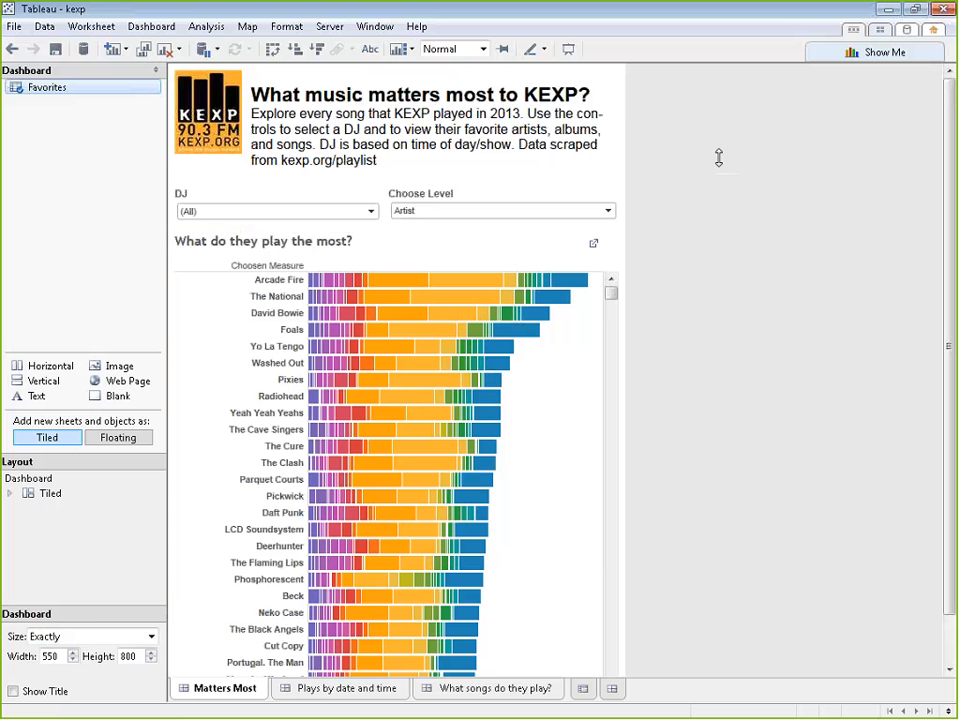
click(575, 230)
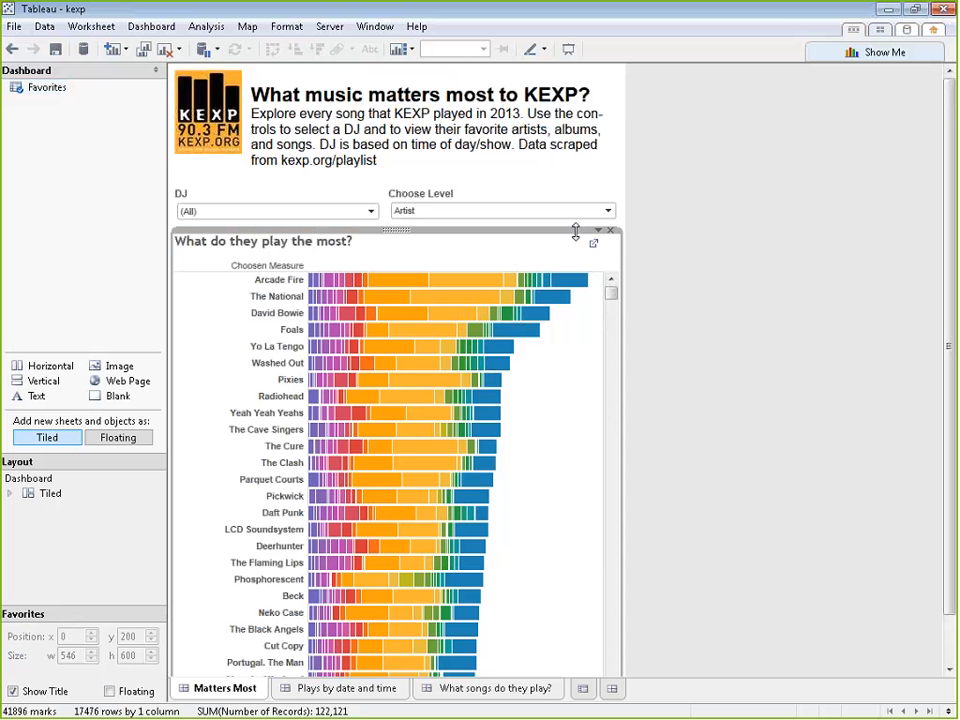
click(597, 230)
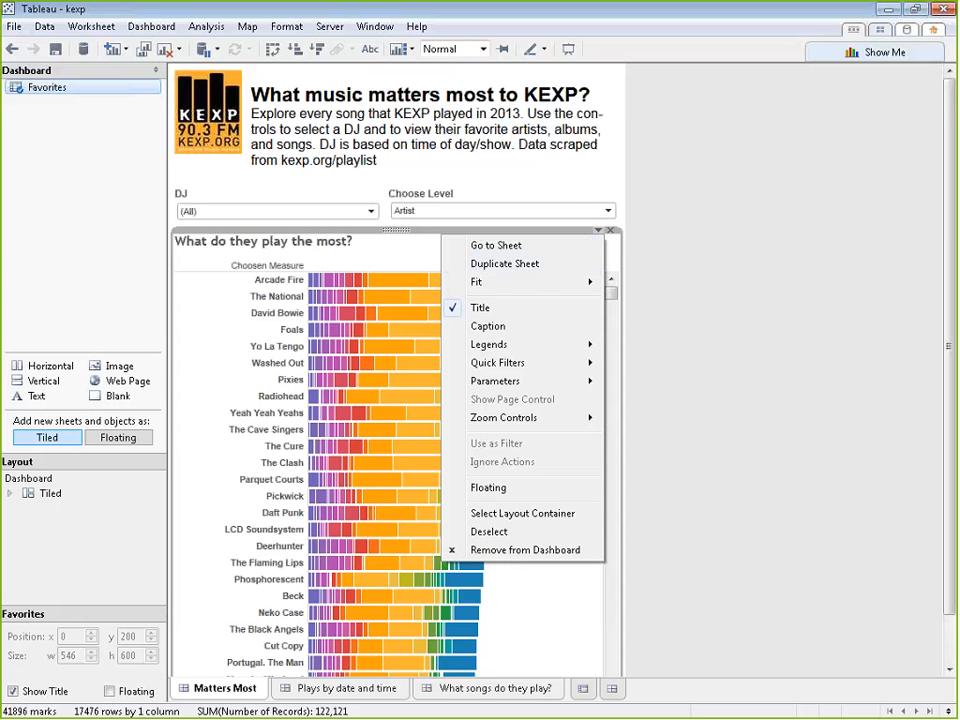
mouse_move(546, 366)
mouse_move(570, 384)
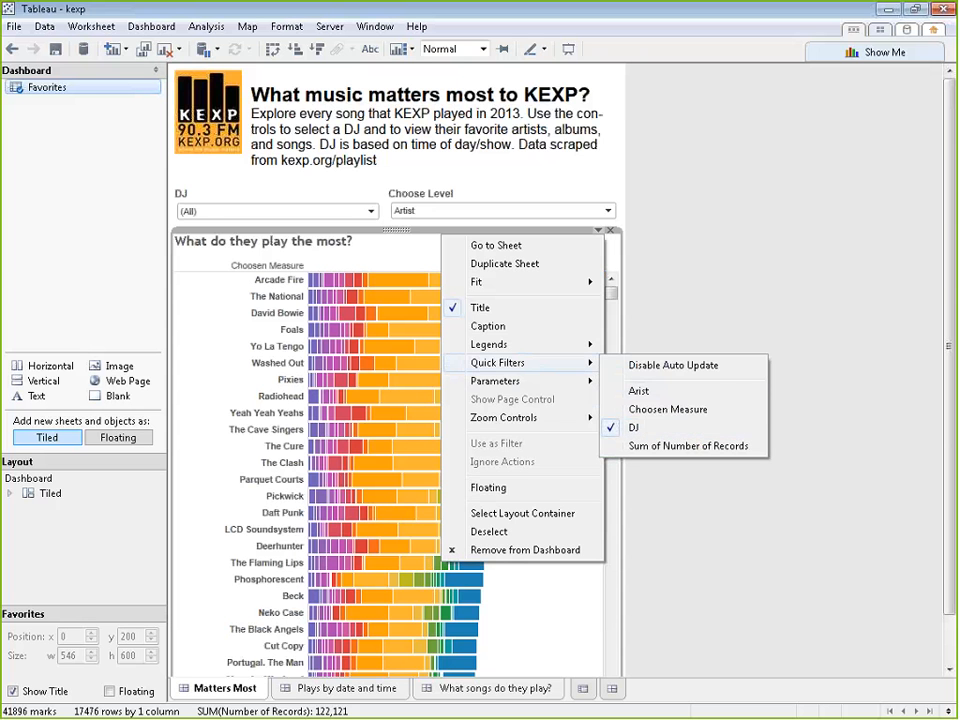
click(722, 266)
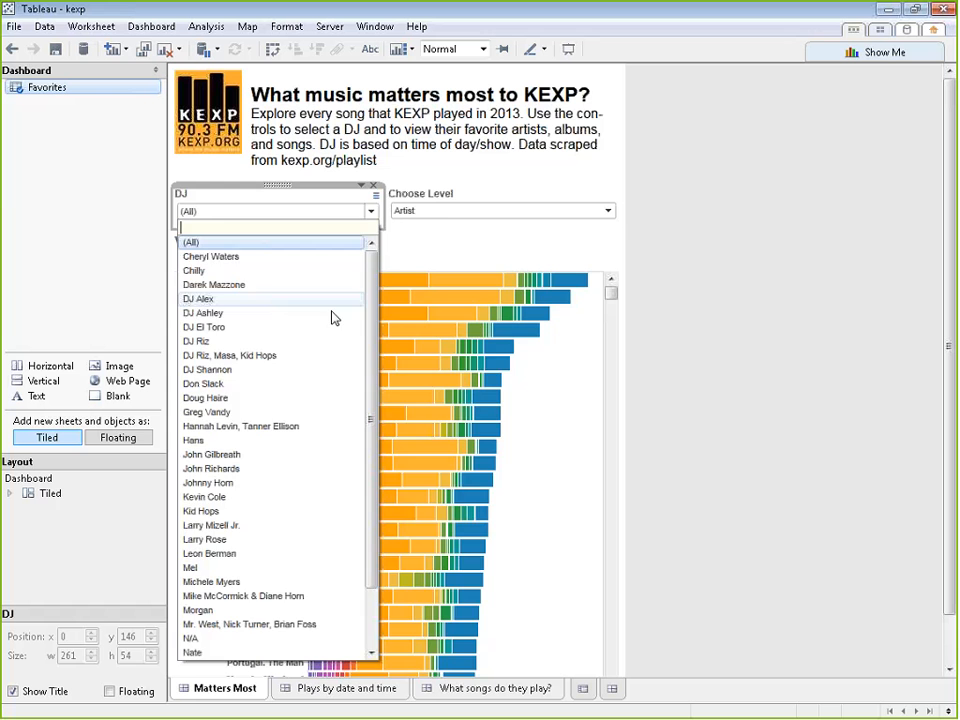
Switch the DJ filter on Matters Most through several individual DJs, finishing on a two-host entry
click(324, 341)
click(340, 212)
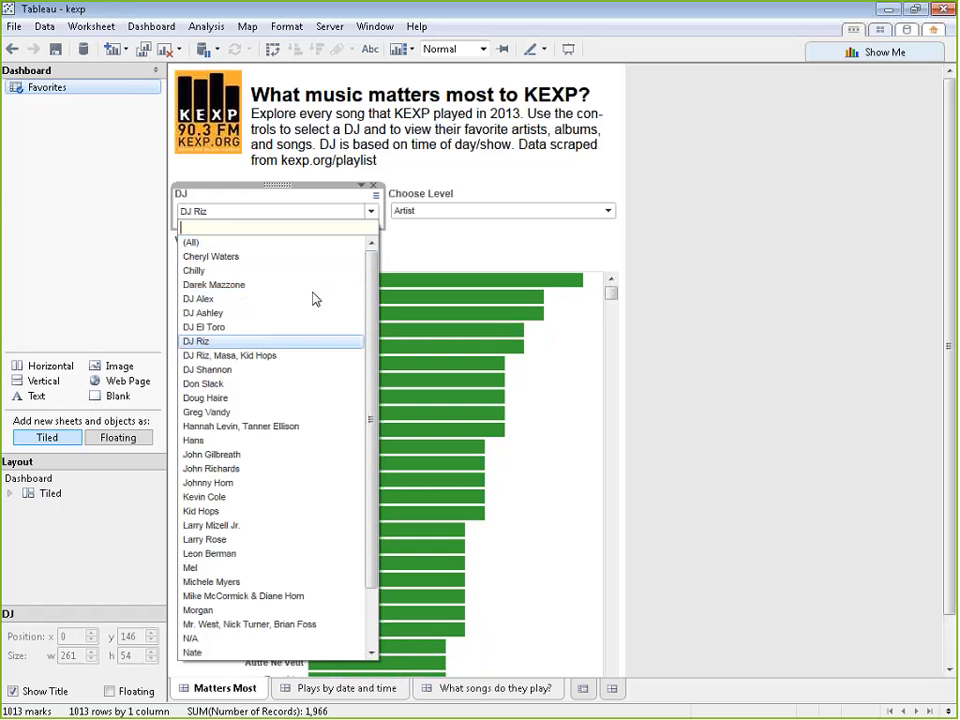
click(214, 560)
click(350, 212)
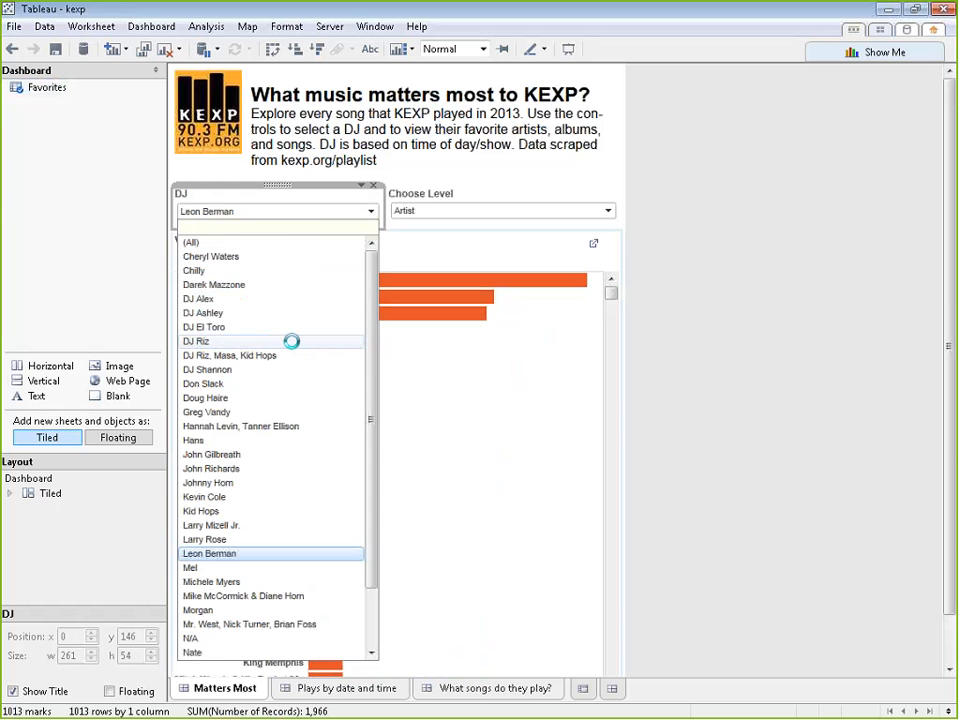
click(289, 341)
click(372, 210)
click(269, 598)
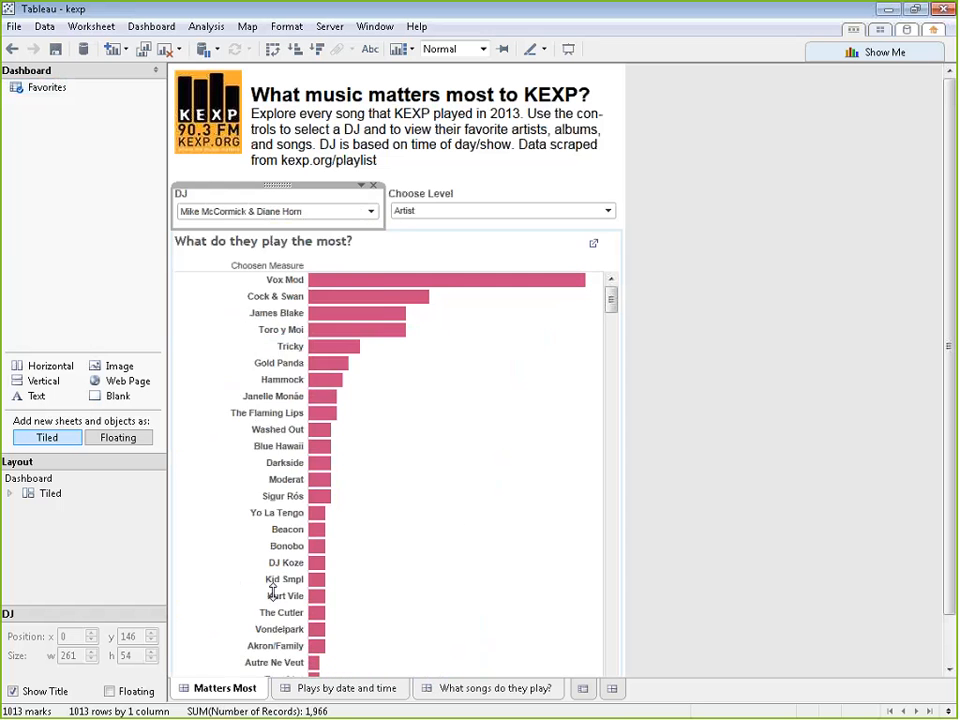
Set the DJ filter on Matters Most to (All) and look over the dashboard for all DJs
click(371, 211)
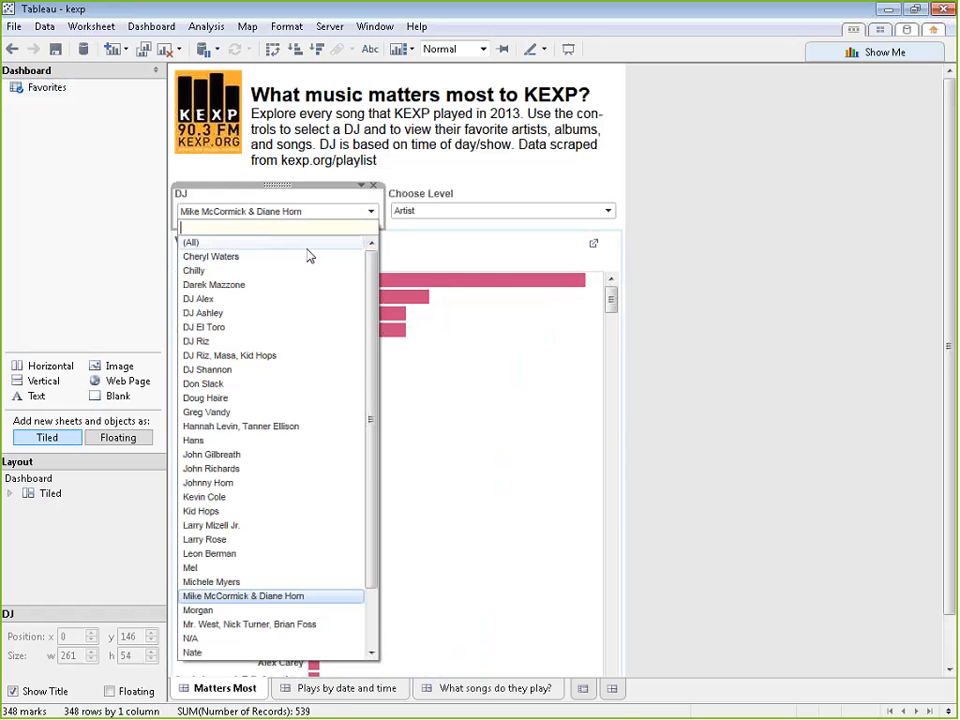
click(310, 243)
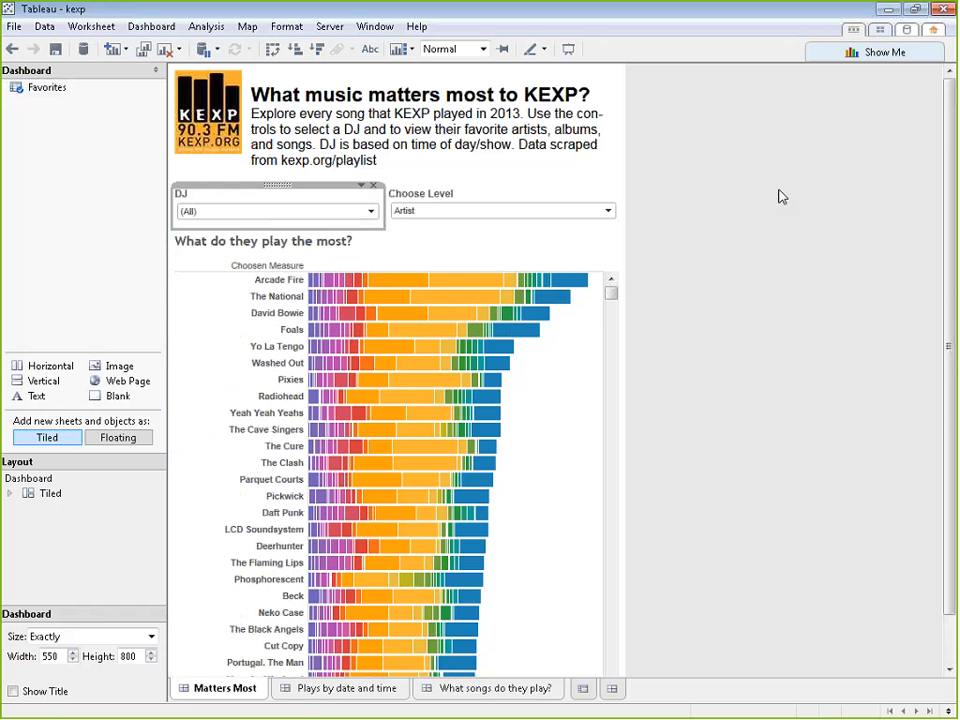
scroll(775, 200, down, 2)
scroll(768, 215, up, 2)
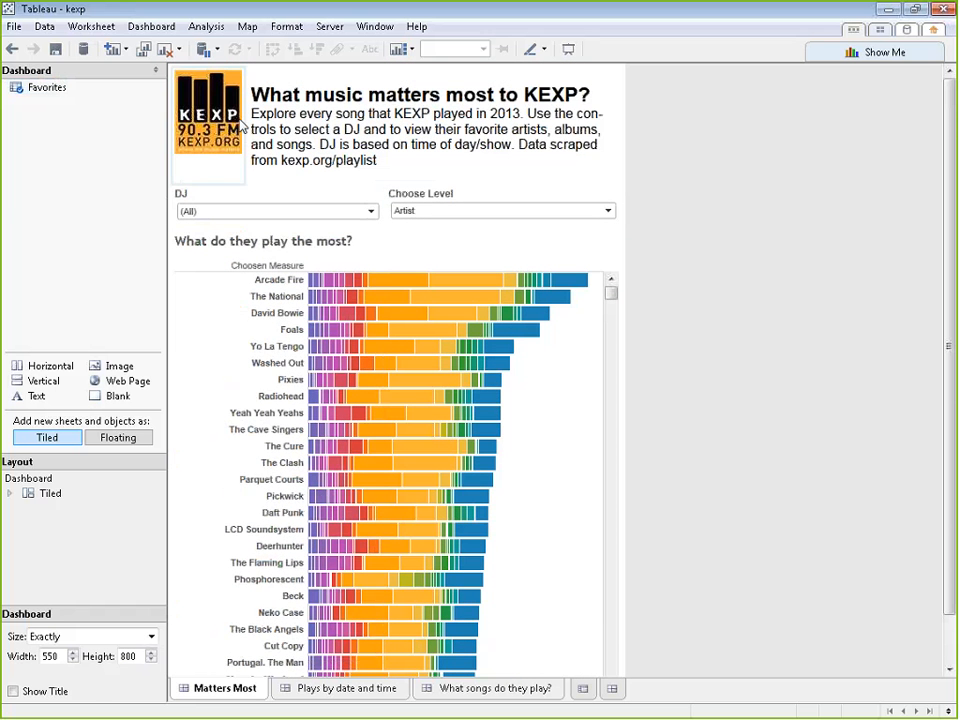
Select the KEXP logo image and the heading text block in turn to inspect these dashboard objects
click(211, 133)
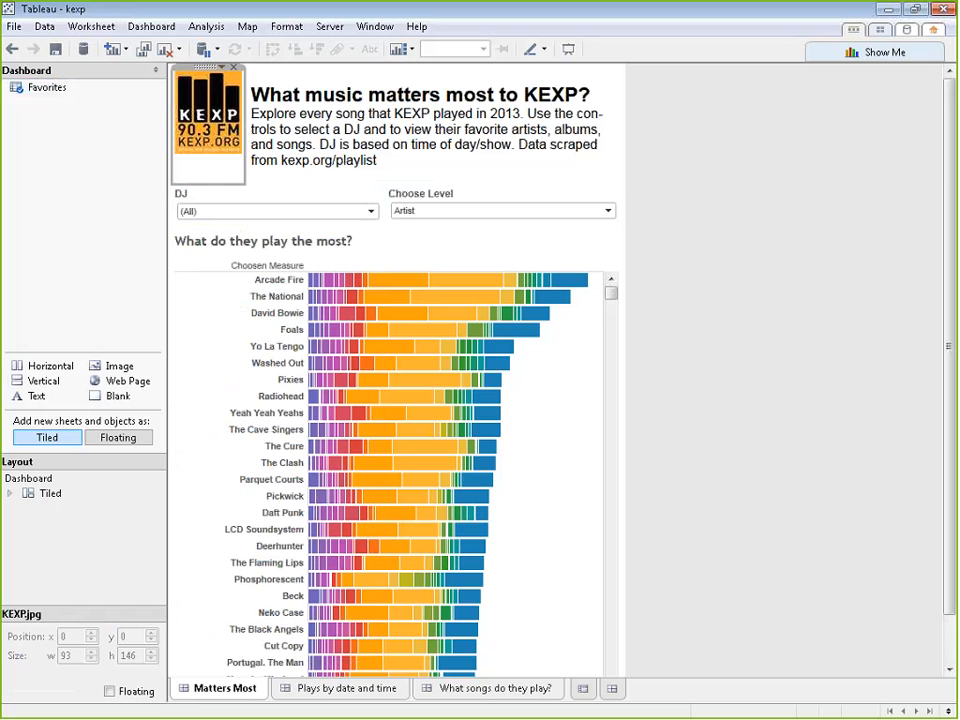
click(431, 148)
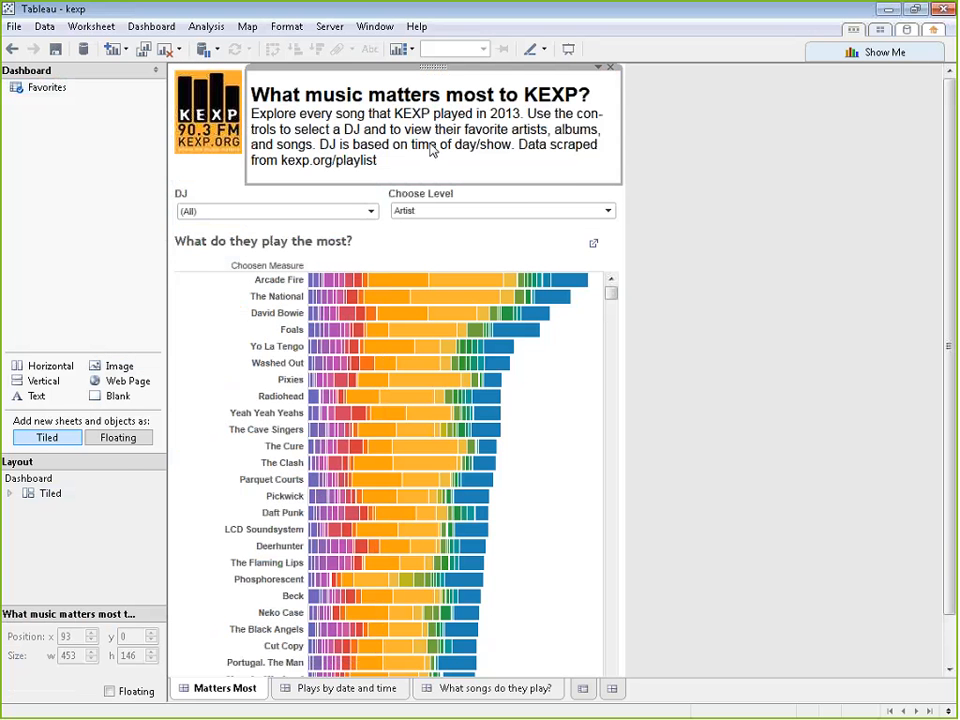
Add a tiled text object reading "This is some text" between the filters and the What do they play the most? chart
mouse_move(60, 395)
mouse_down()
mouse_move(21, 394)
mouse_move(508, 242)
mouse_up()
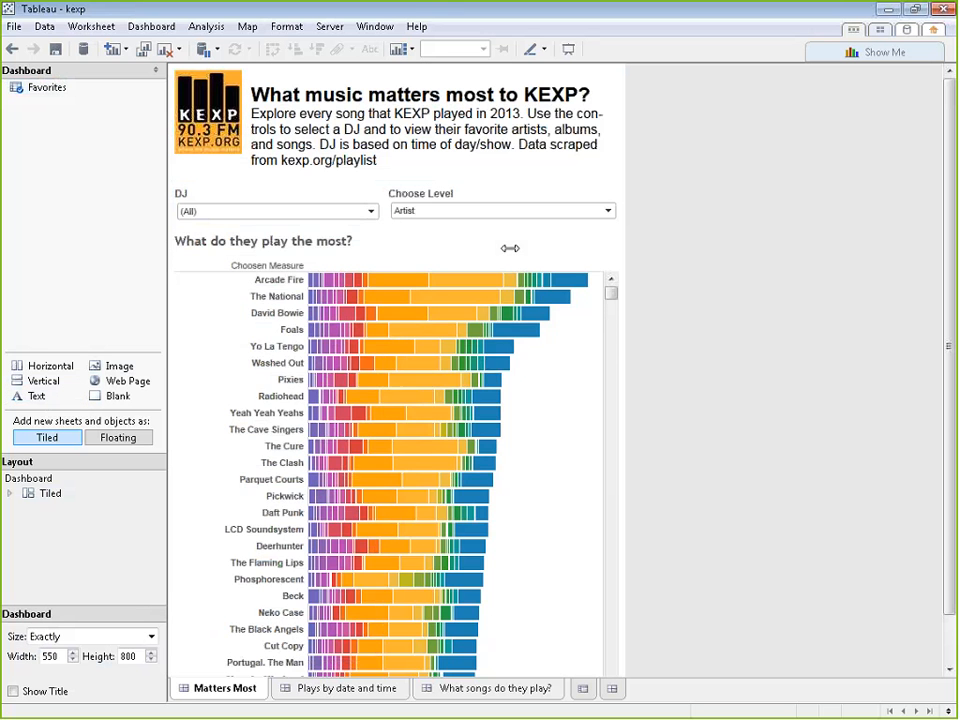
text(This i )
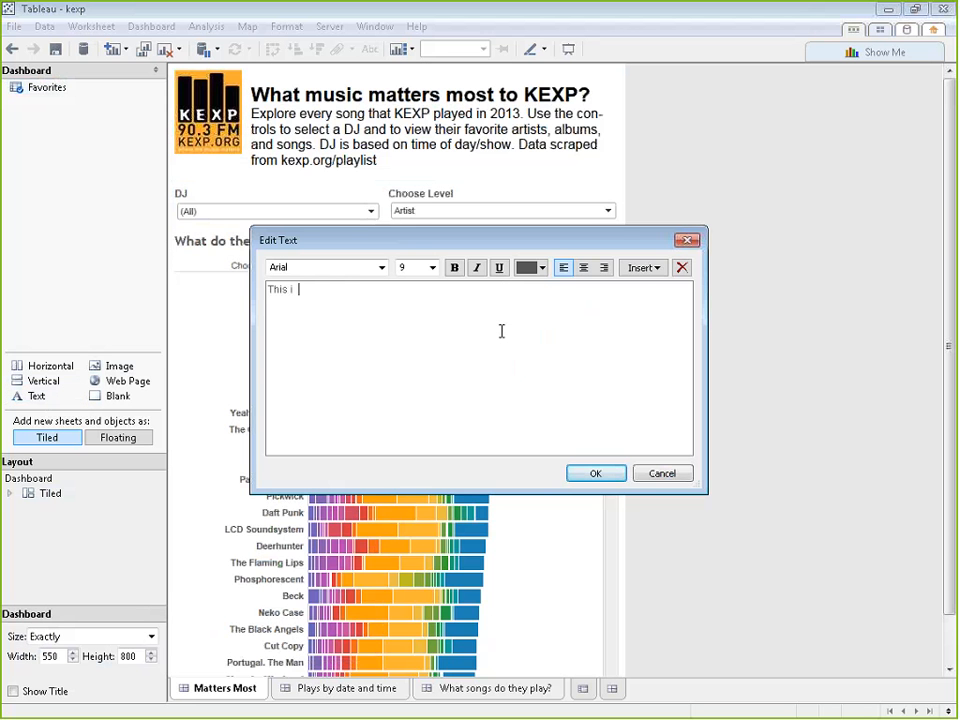
text(s some text)
click(600, 475)
drag(604, 479, 534, 272)
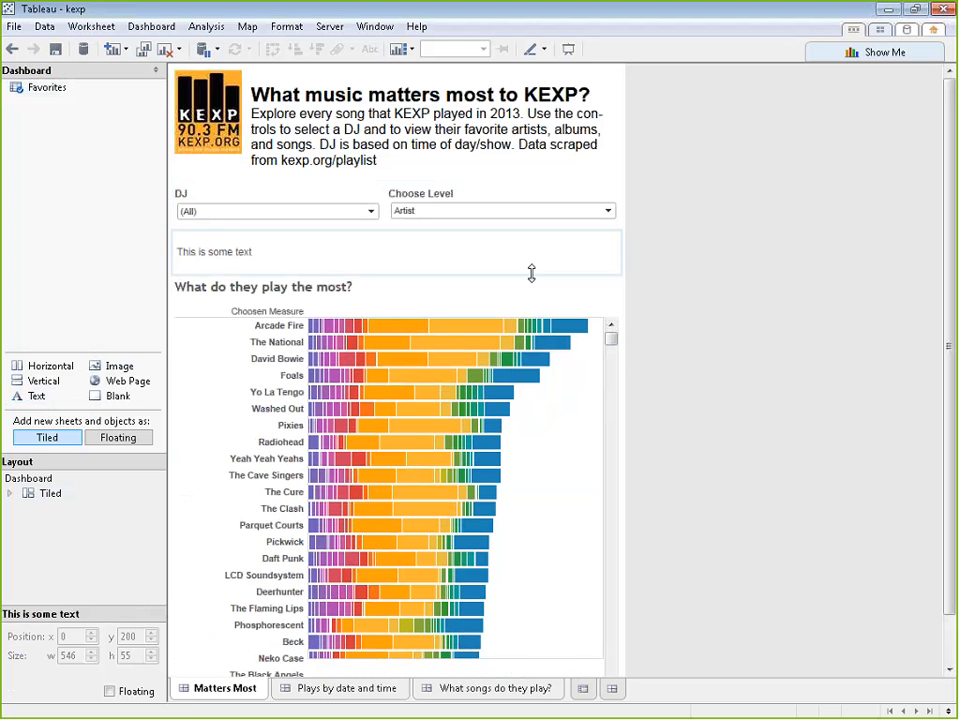
Remove the sample text object and shrink the filter row so the chart fills the freed space
click(611, 231)
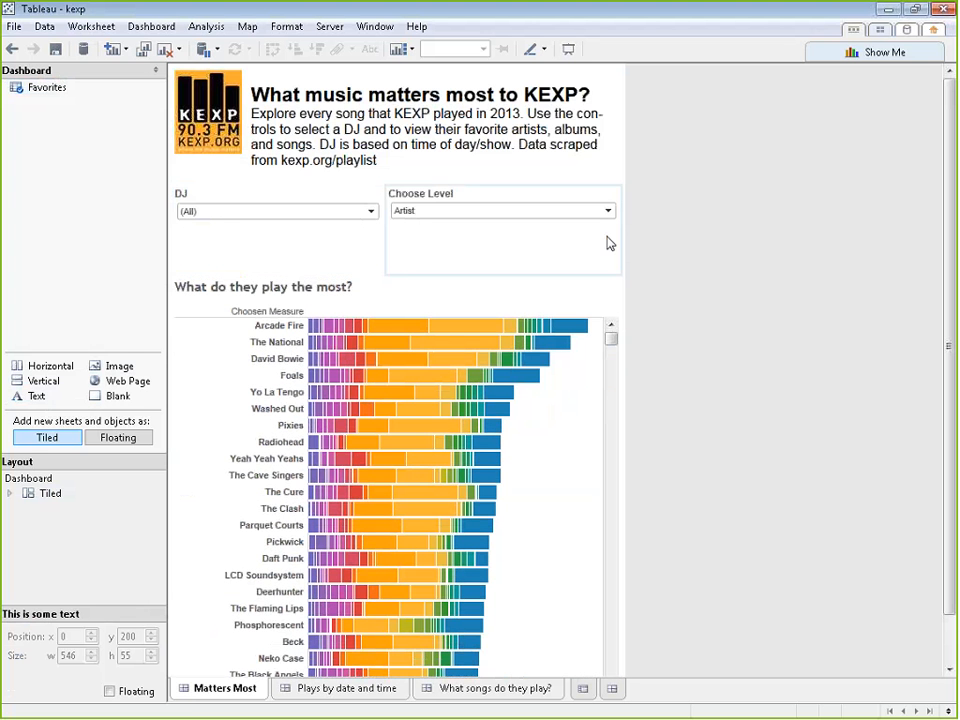
drag(447, 275, 456, 230)
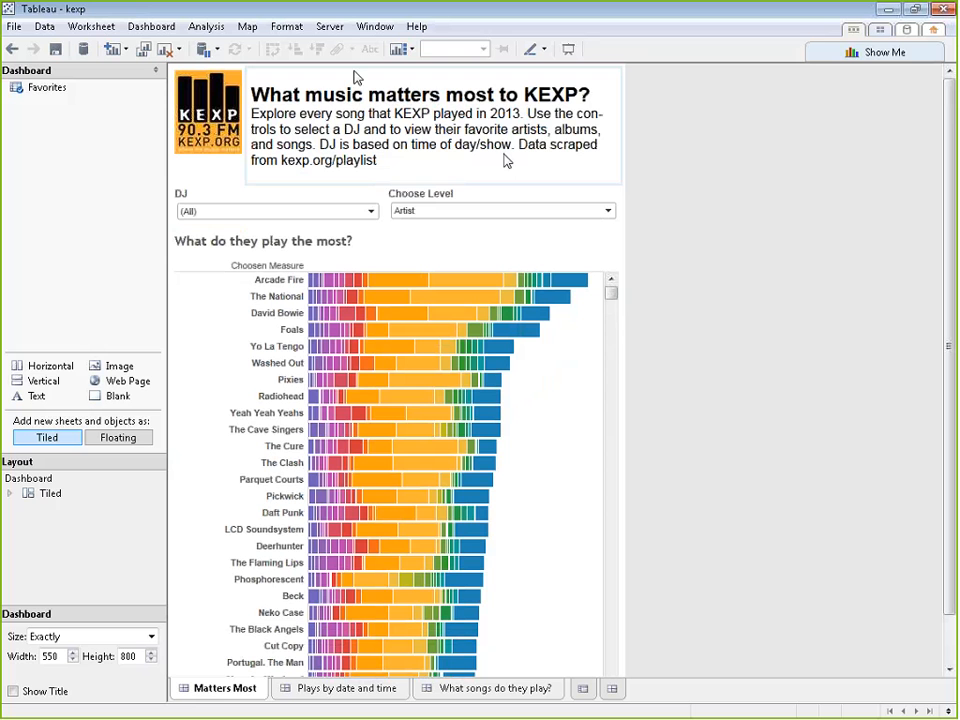
Examine the Tableau Public commands for opening and saving workbooks on the web, ending at Save to Web
click(330, 26)
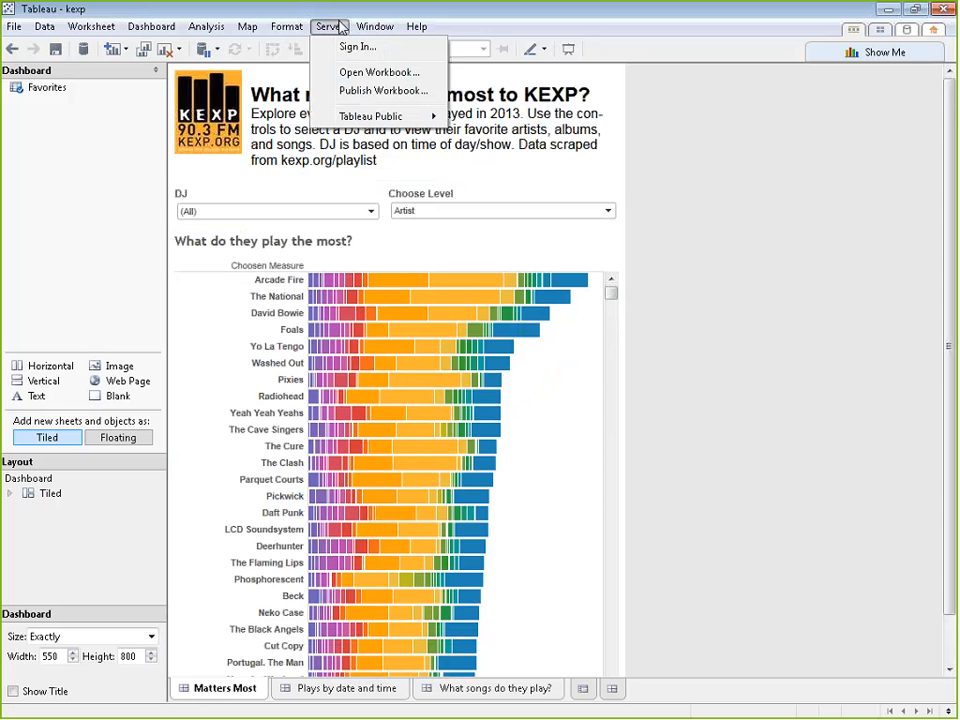
mouse_move(428, 116)
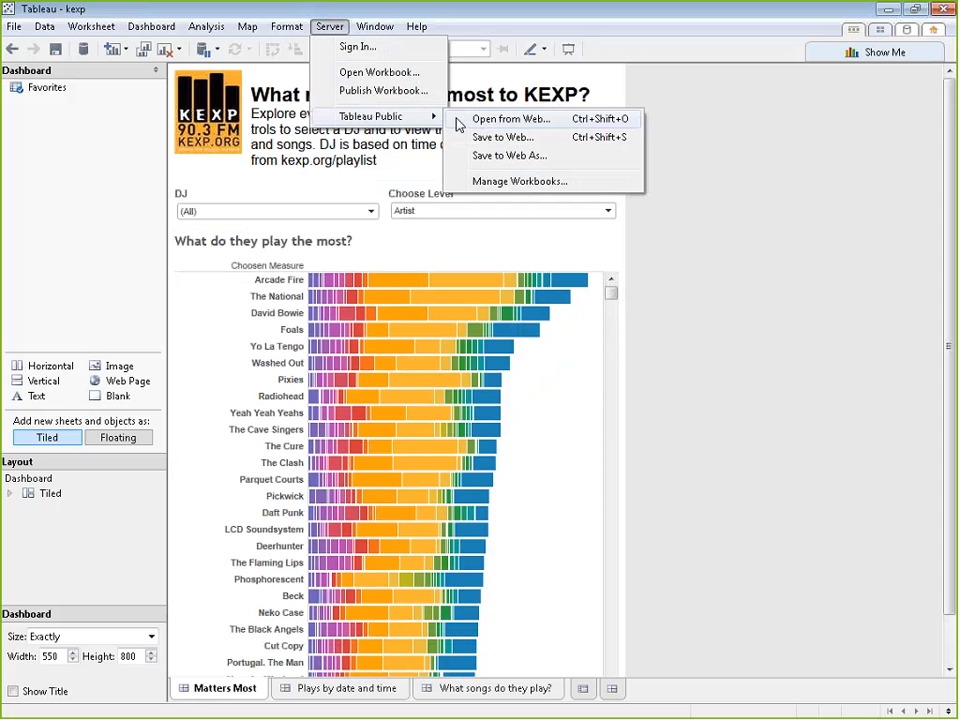
click(565, 137)
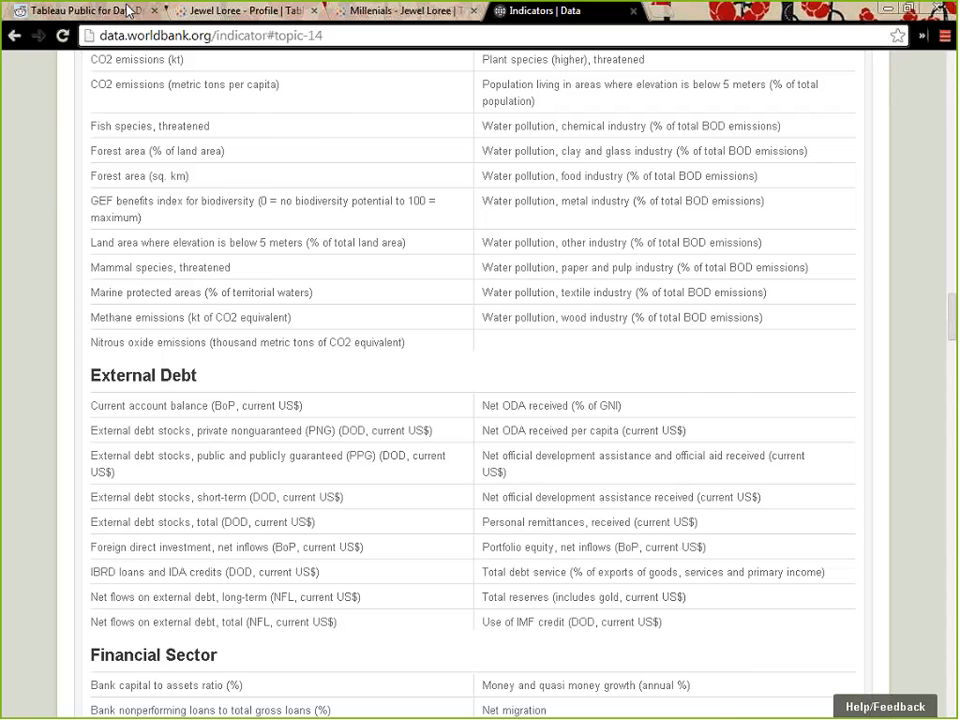
Switch to the browser, open the syllabus from the Tableau4DDJ subreddit, and read its first-week assignment and additional resources
click(128, 10)
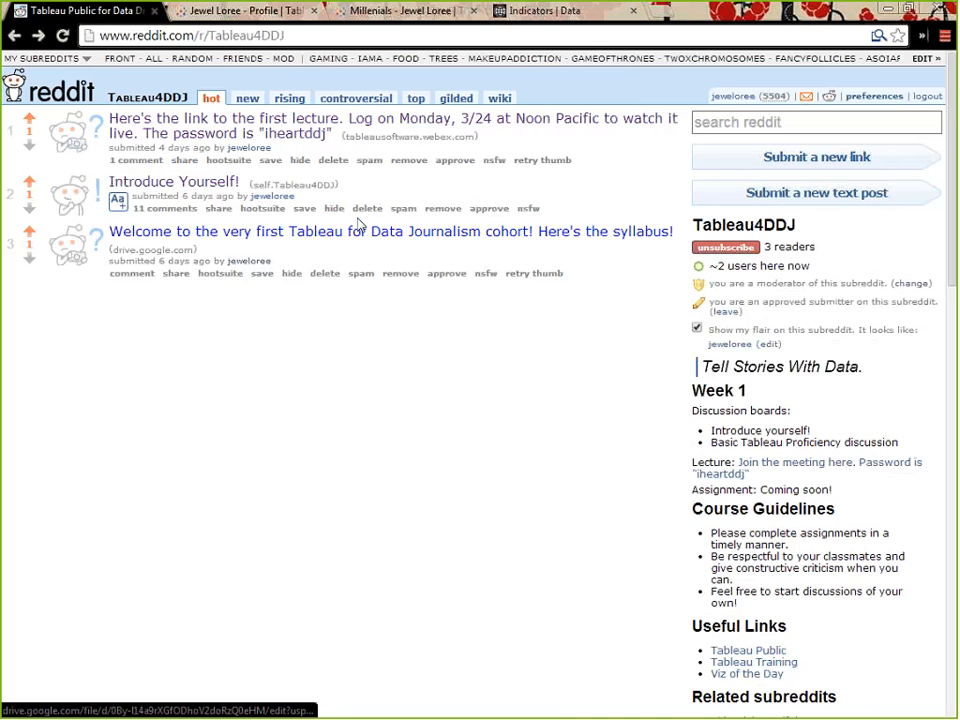
click(313, 238)
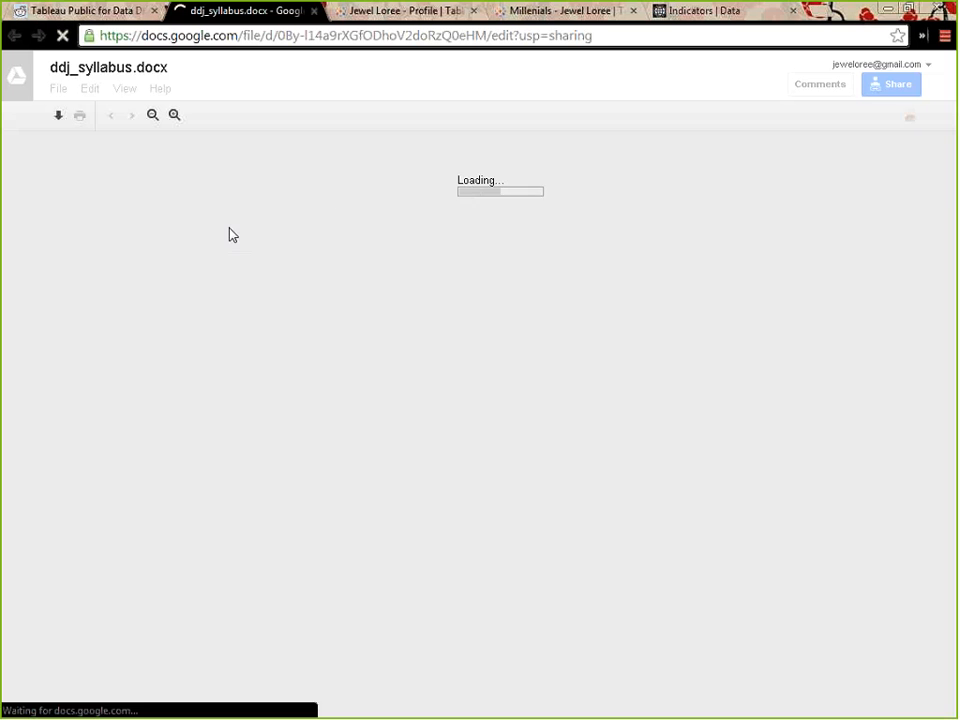
scroll(647, 395, down, 10)
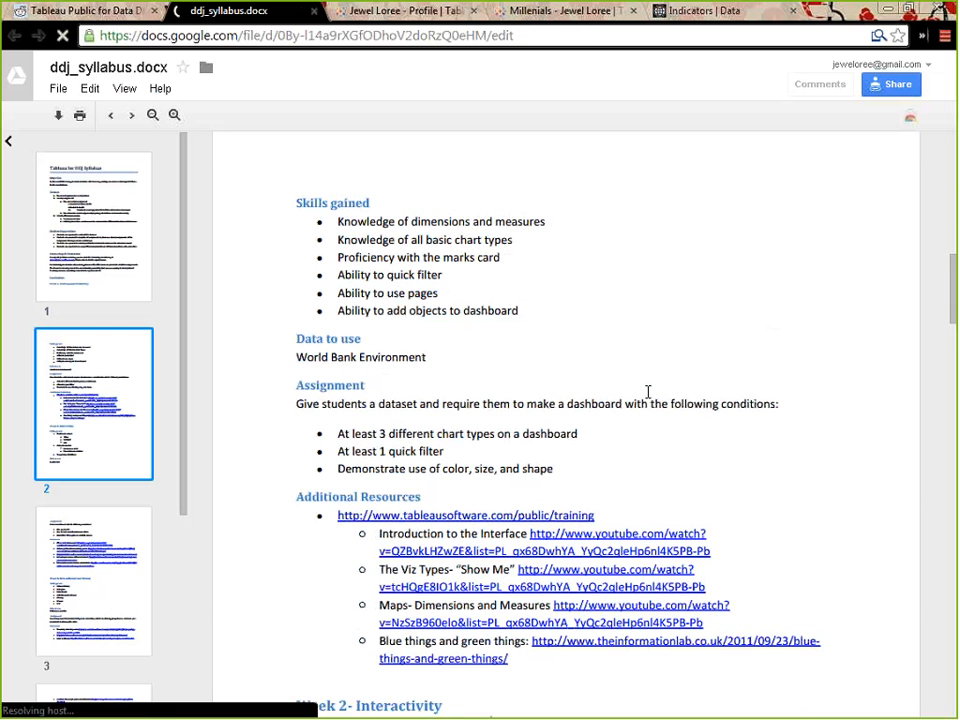
scroll(647, 392, down, 2)
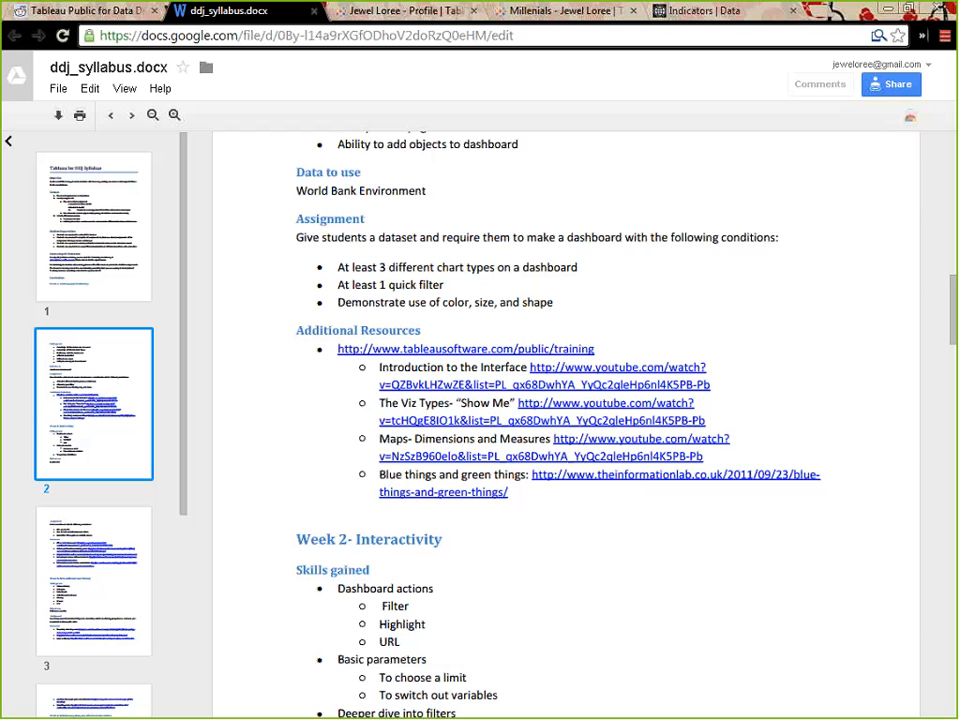
Open the tableaumapping.bi website in a new browser tab
click(400, 11)
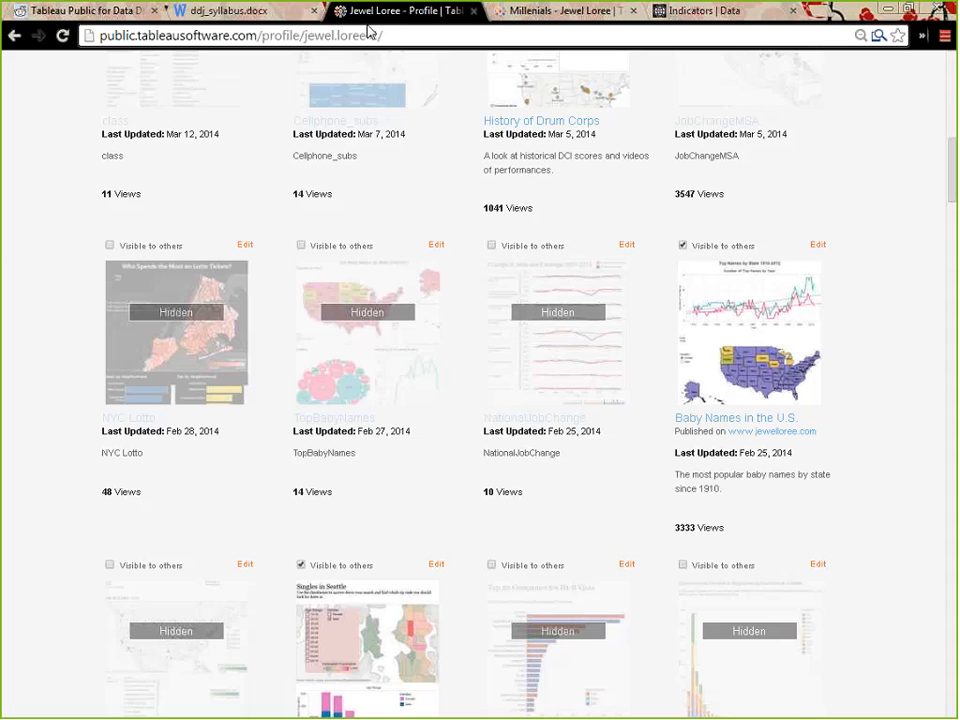
click(814, 18)
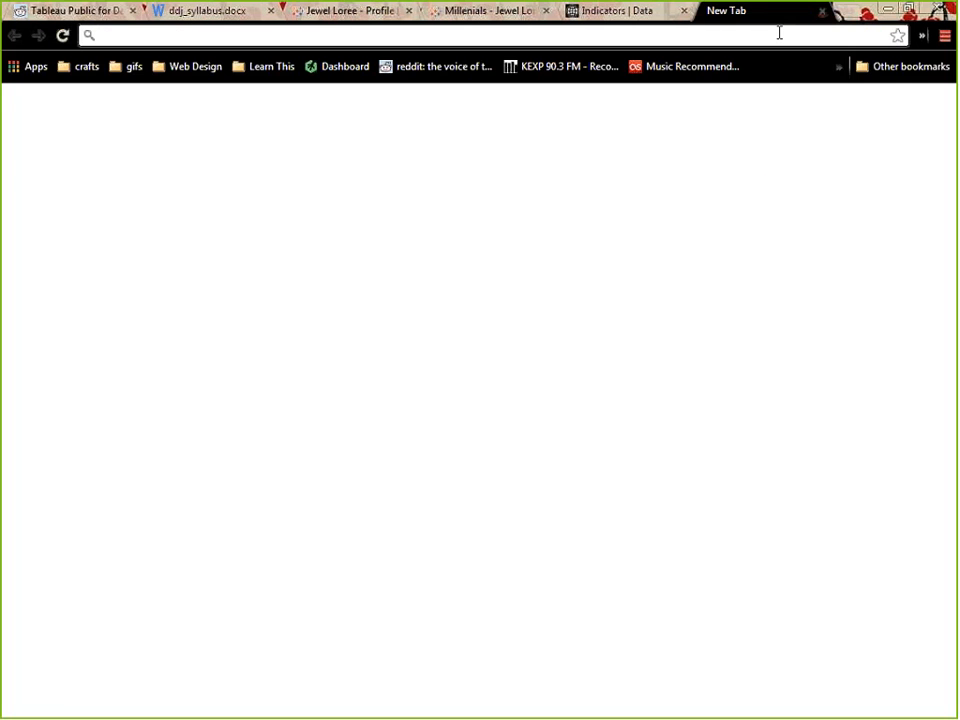
text(tableay)
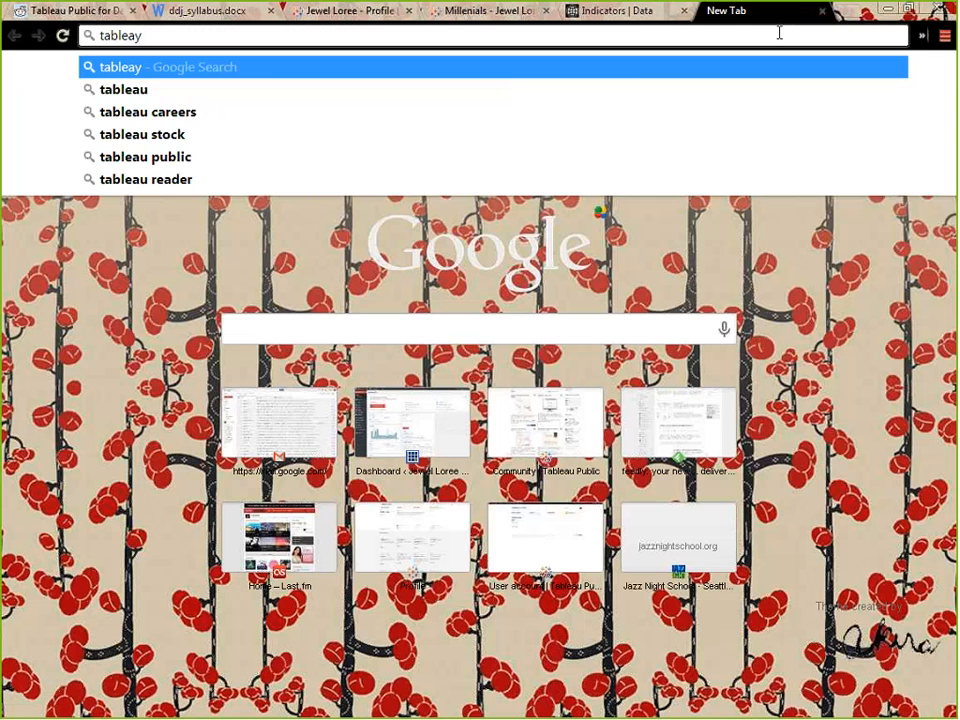
text(ma)
key(BackSpace)
key(BackSpace)
key(BackSpace)
text(um)
key(Return)
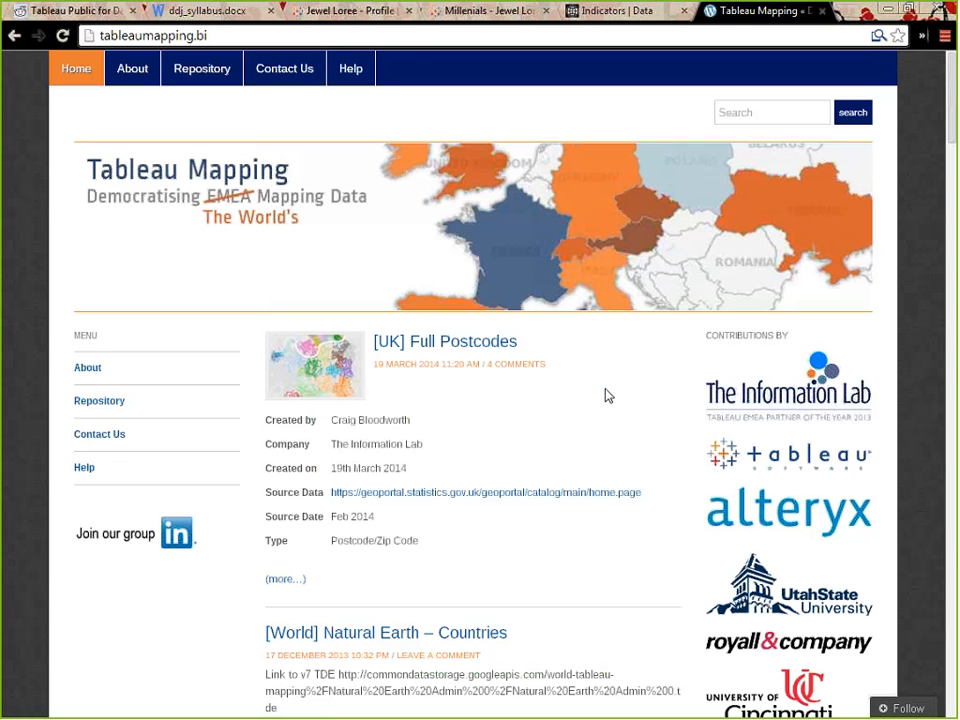
Look through the Tableau Mapping posts offering downloadable map data for the world, Australia and China
scroll(590, 400, down, 3)
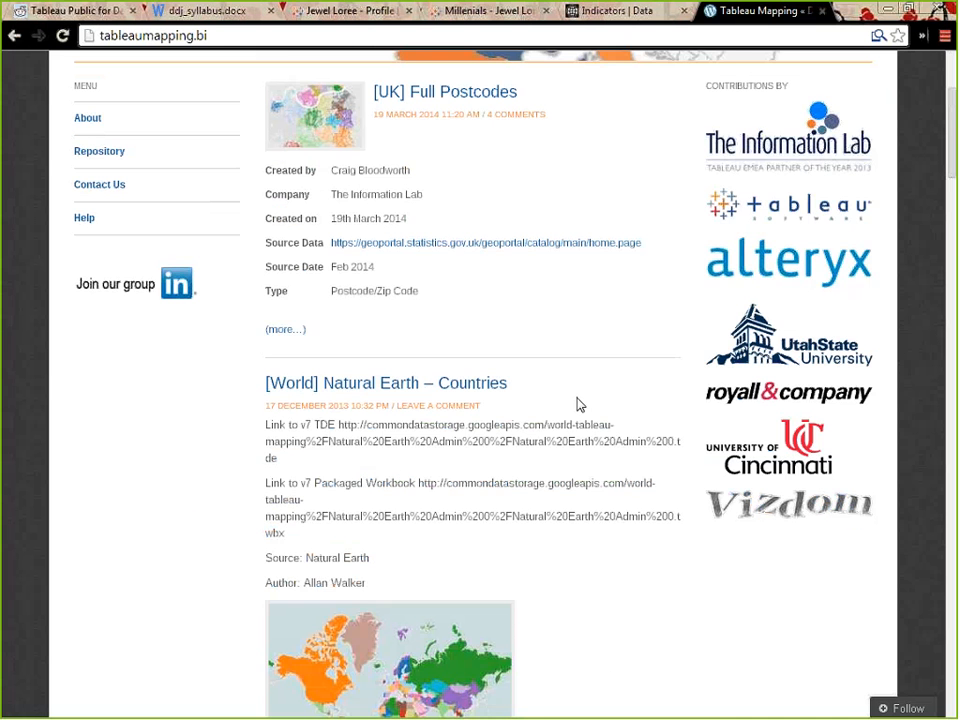
scroll(578, 403, down, 3)
scroll(578, 403, down, 3)
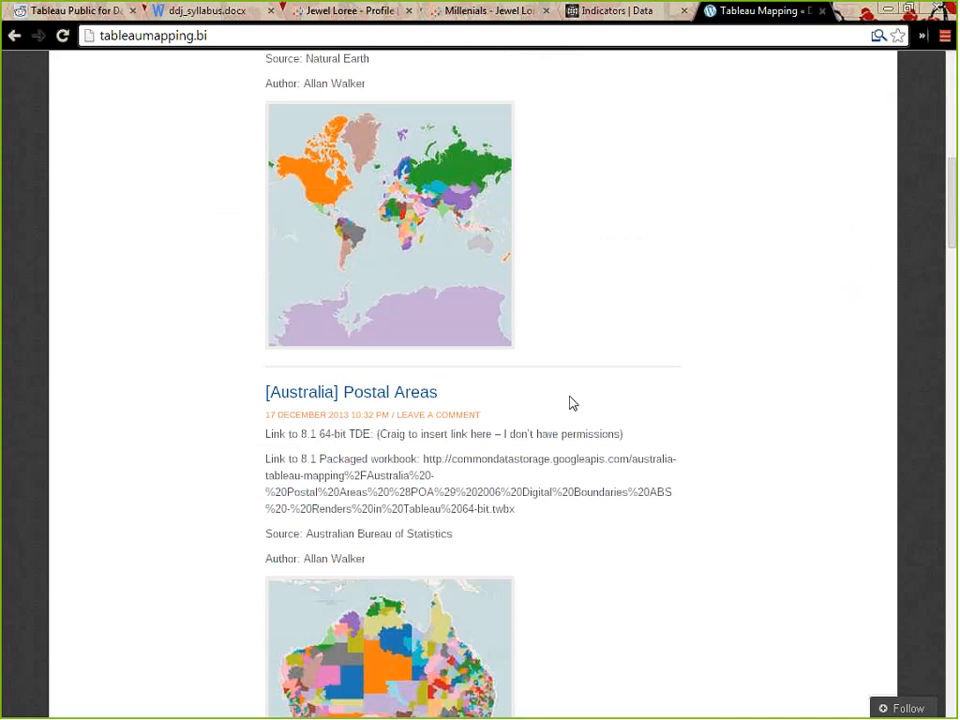
scroll(572, 401, down, 6)
scroll(536, 309, down, 4)
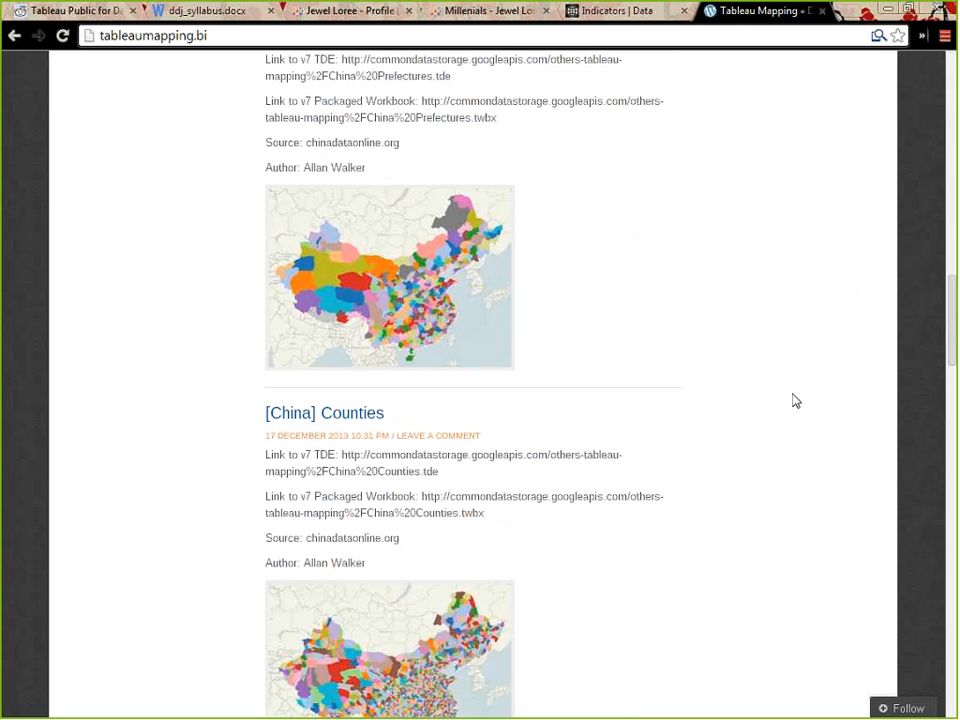
scroll(800, 410, down, 3)
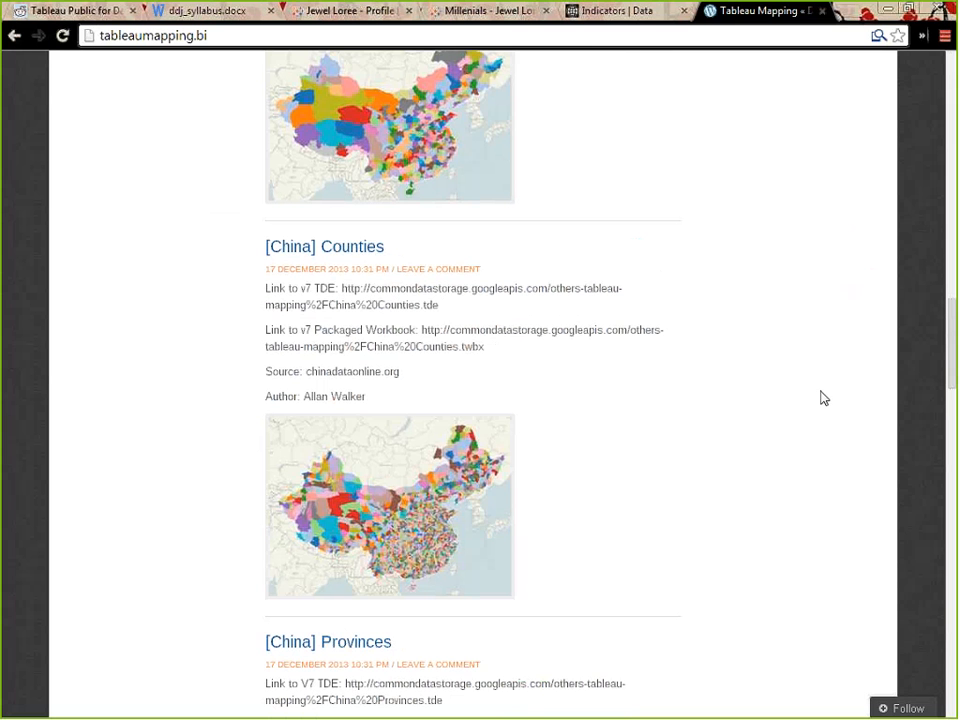
scroll(822, 398, down, 7)
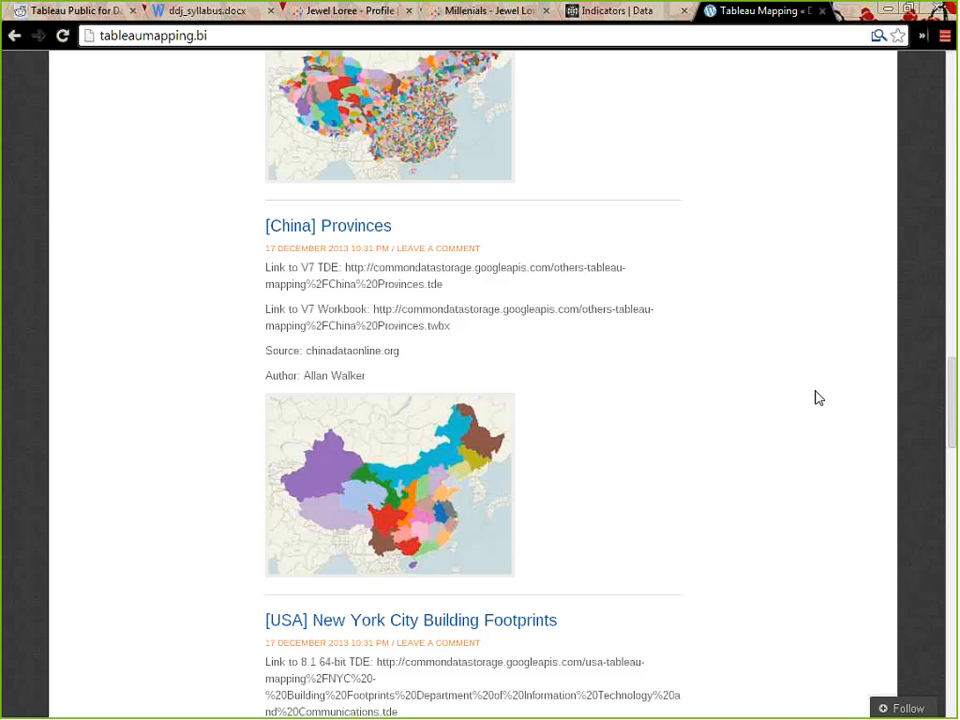
Glance at the kexp workbook in Tableau, and return to the browser's Tableau4DDJ subreddit page
click(888, 10)
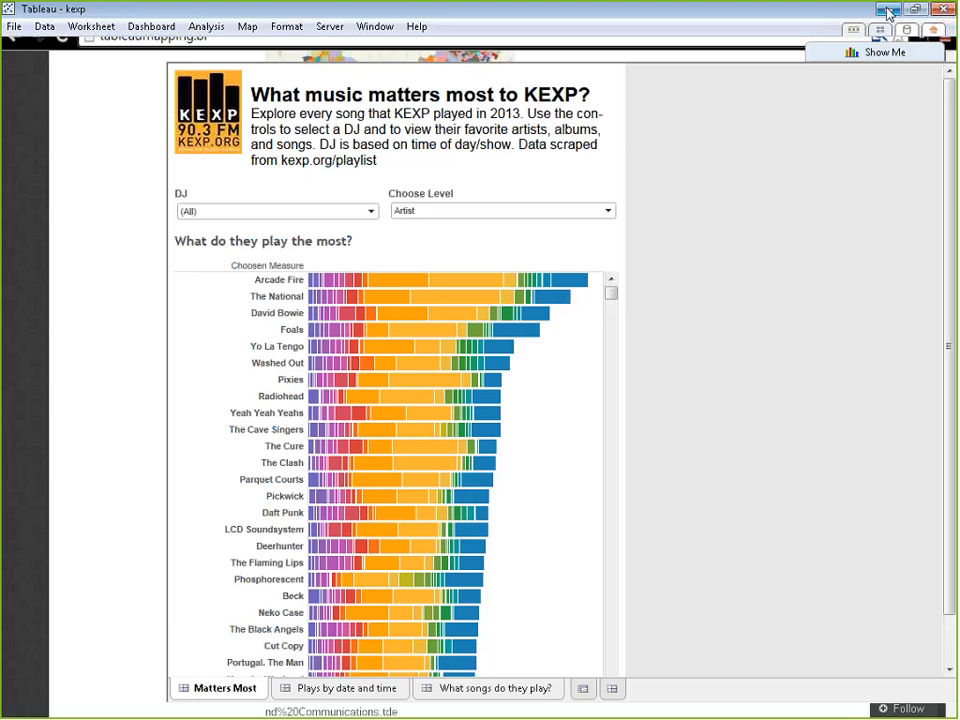
click(888, 10)
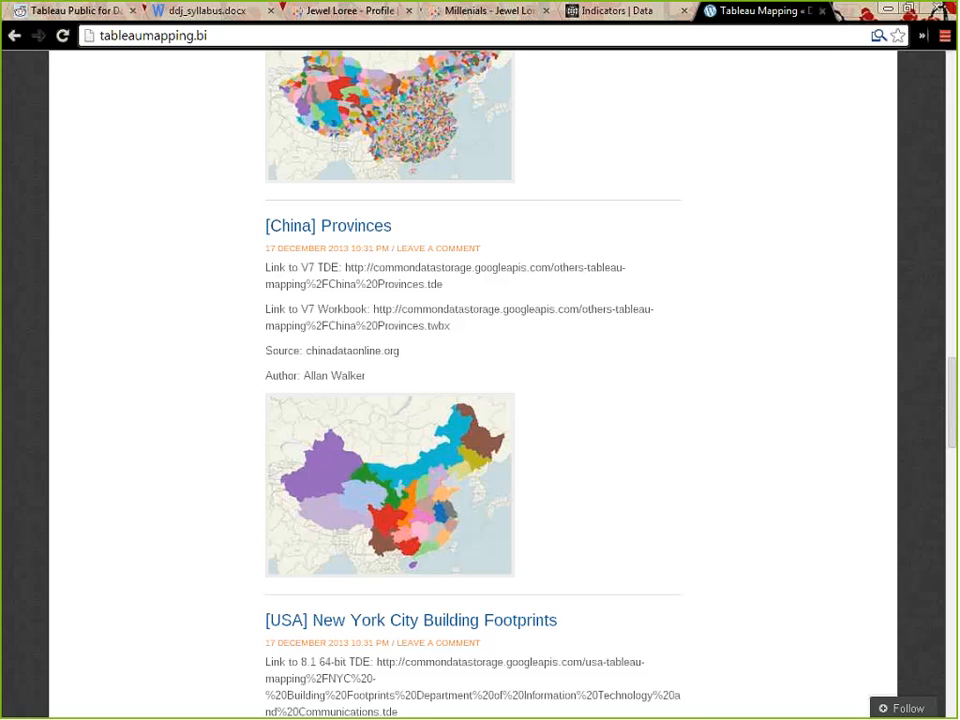
click(78, 11)
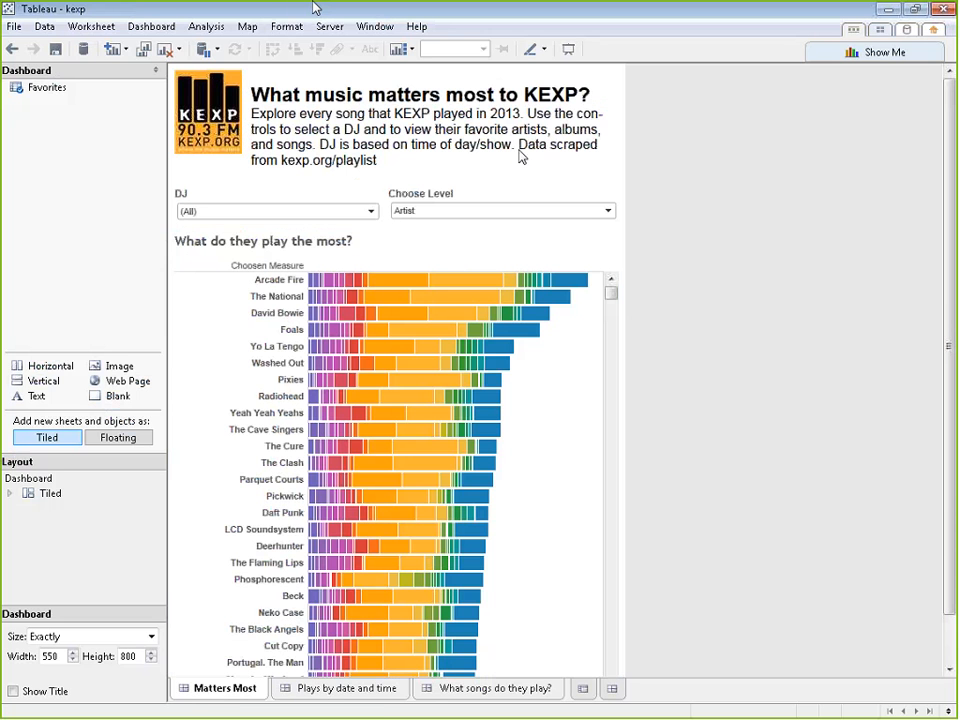
View the Plays by date and time dashboard in Tableau, and switch back to the subreddit page in the browser
click(397, 700)
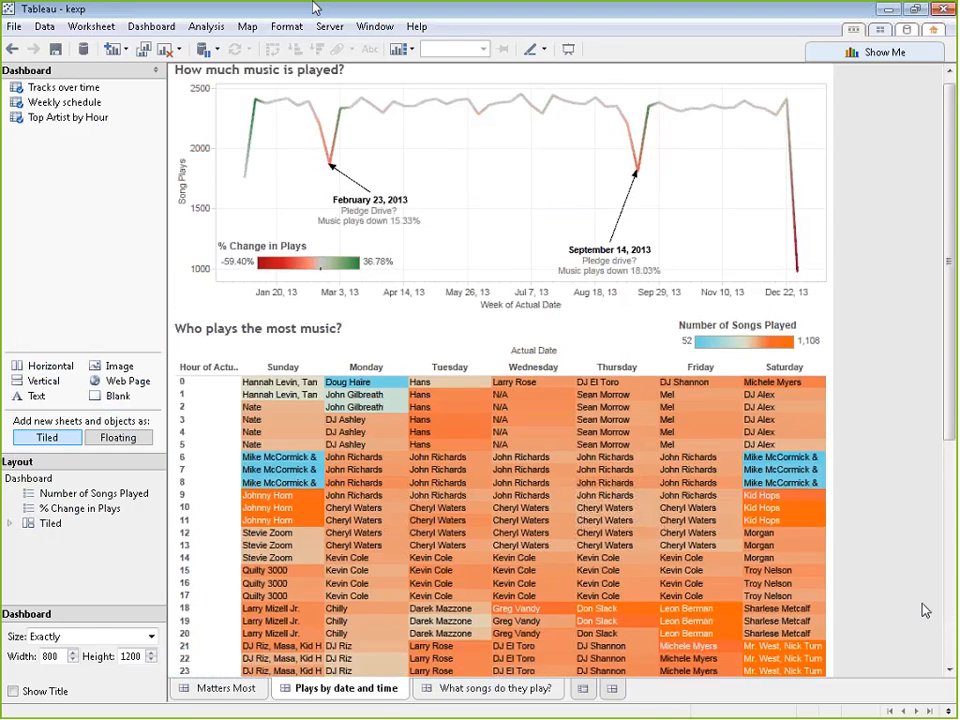
scroll(654, 630, down, 1)
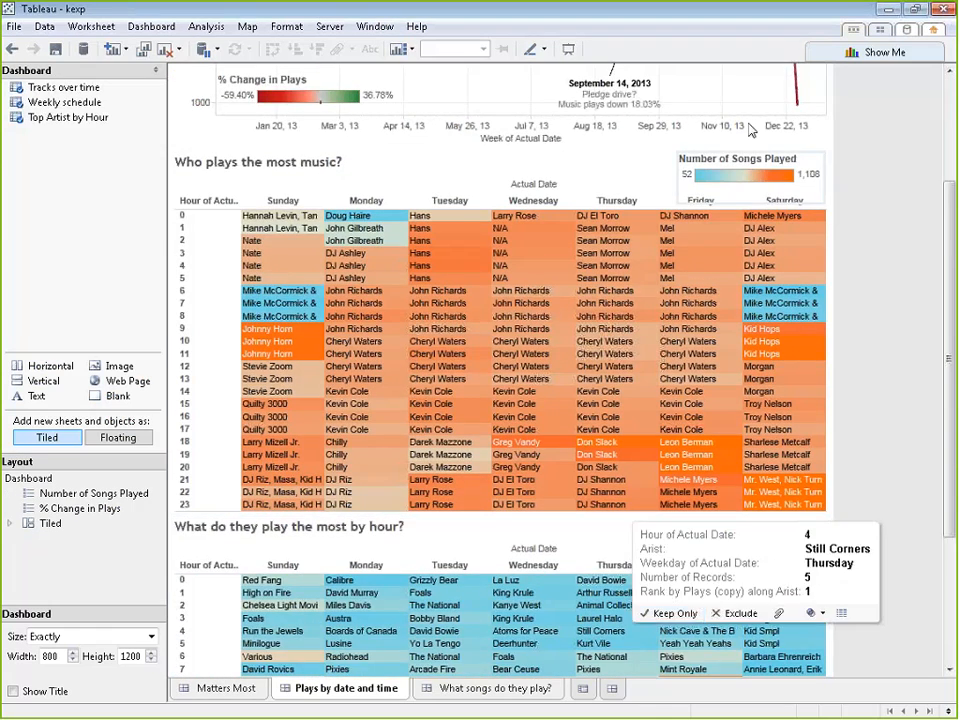
scroll(898, 121, up, 4)
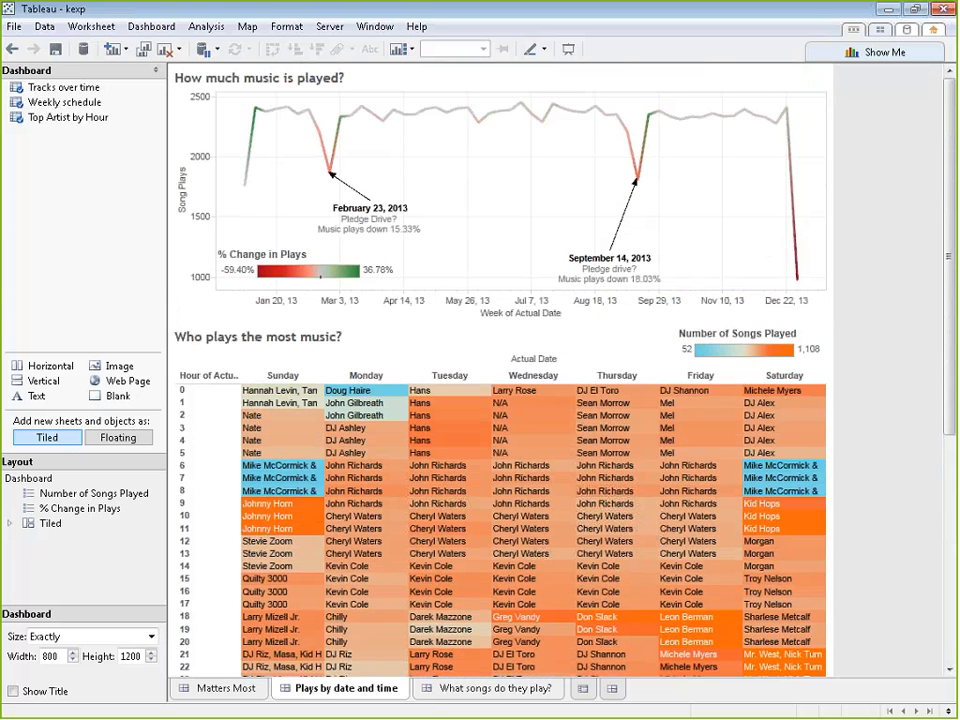
click(887, 9)
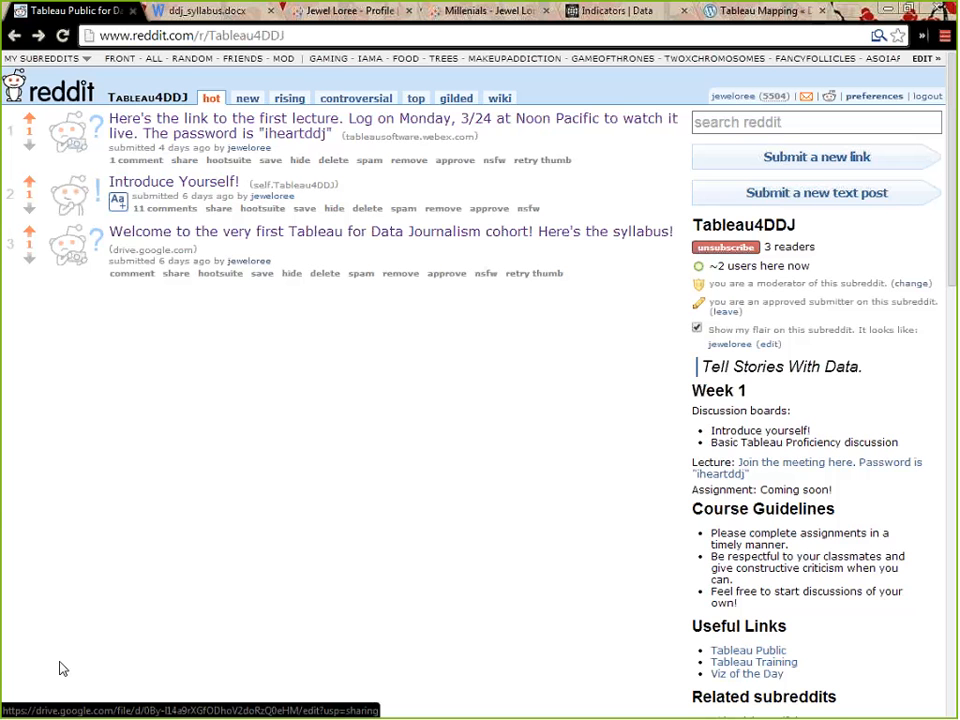